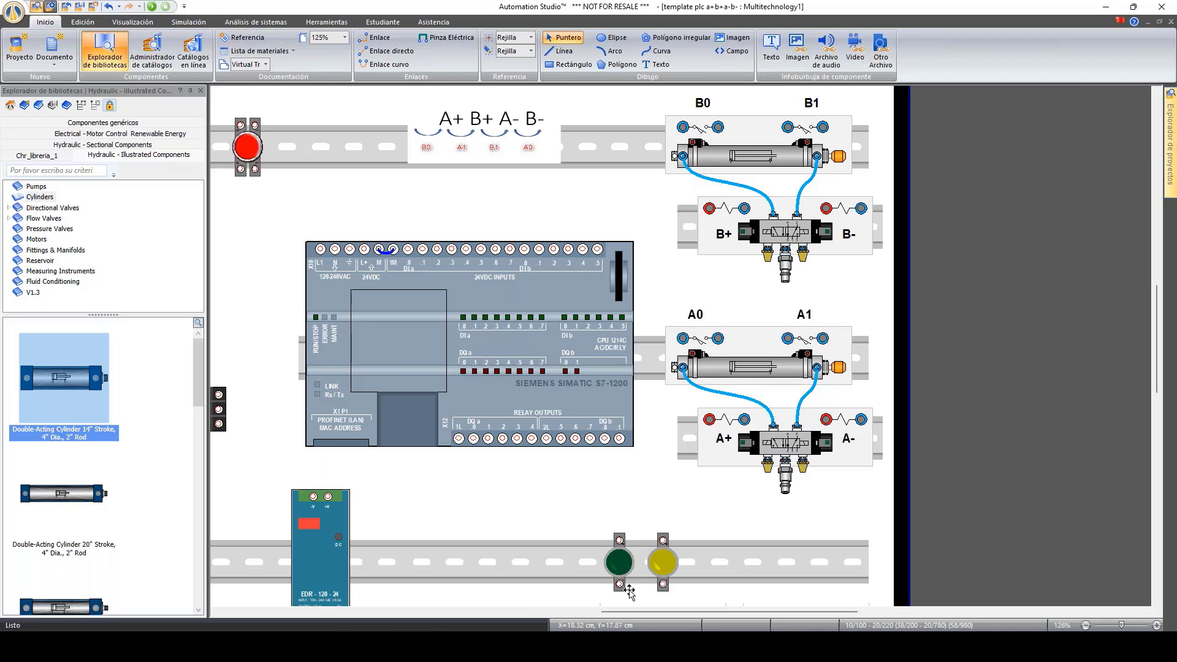
# Step: Examine the component variables in the Siemens S7-1200 PLC's variable assignment properties
pyautogui.moveTo(631, 609); pyautogui.dragTo(600, 604)
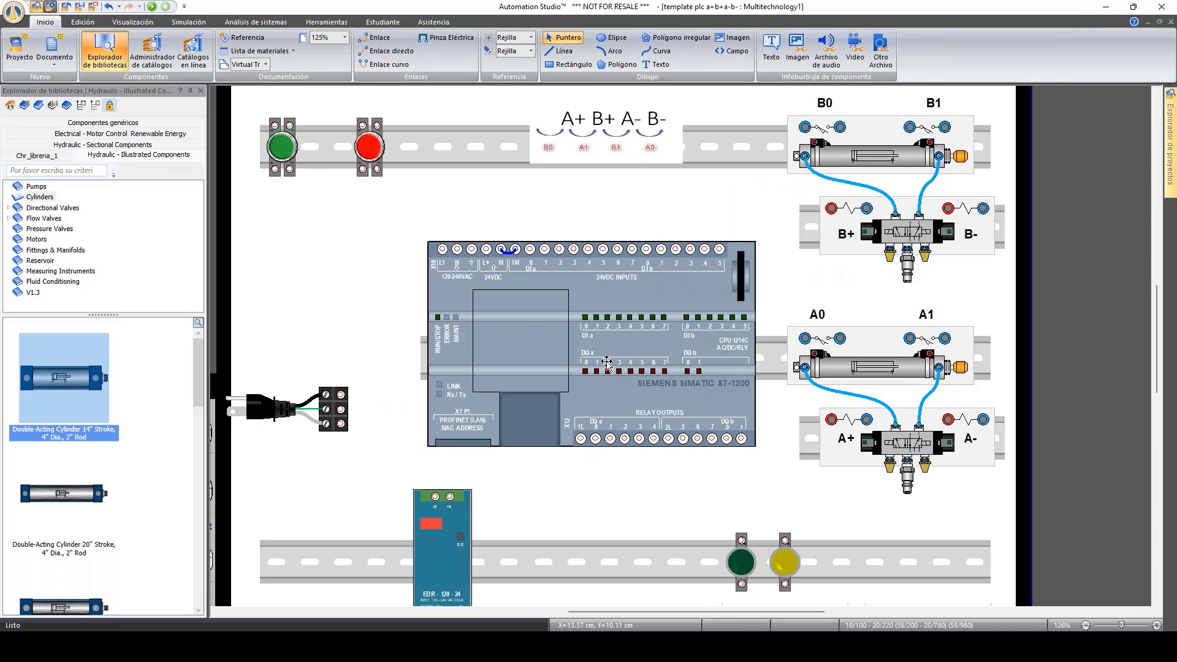
pyautogui.doubleClick(603, 288)
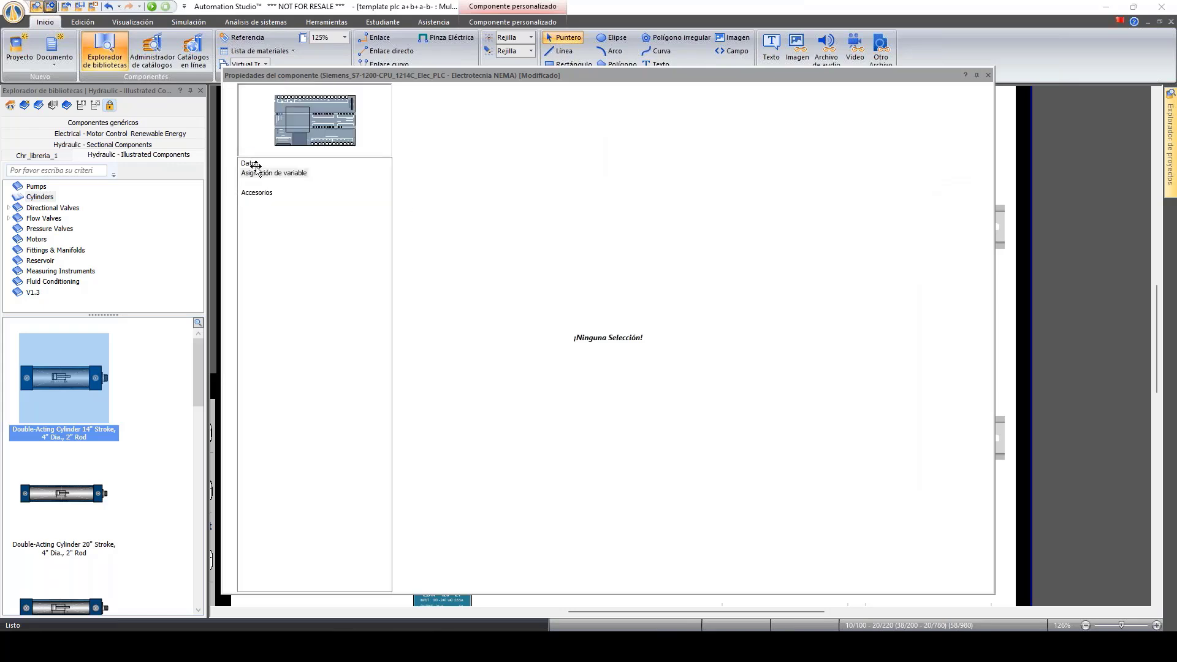
pyautogui.scroll(-2, 514, 239)
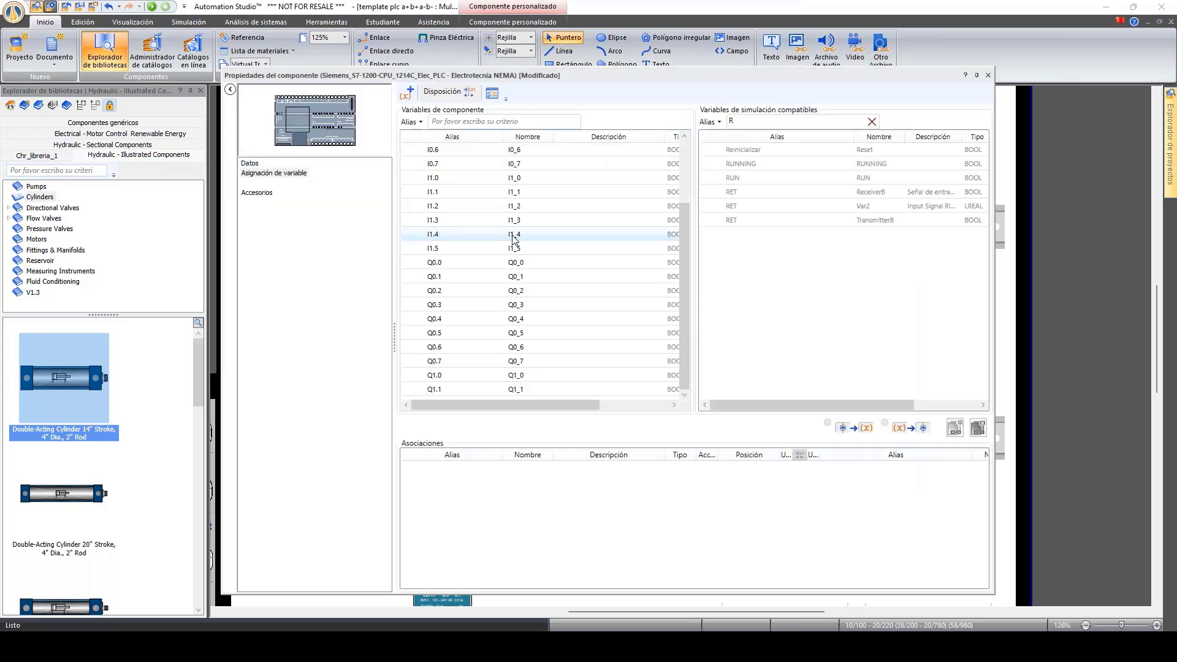
pyautogui.scroll(2, 512, 239)
pyautogui.scroll(-2, 467, 179)
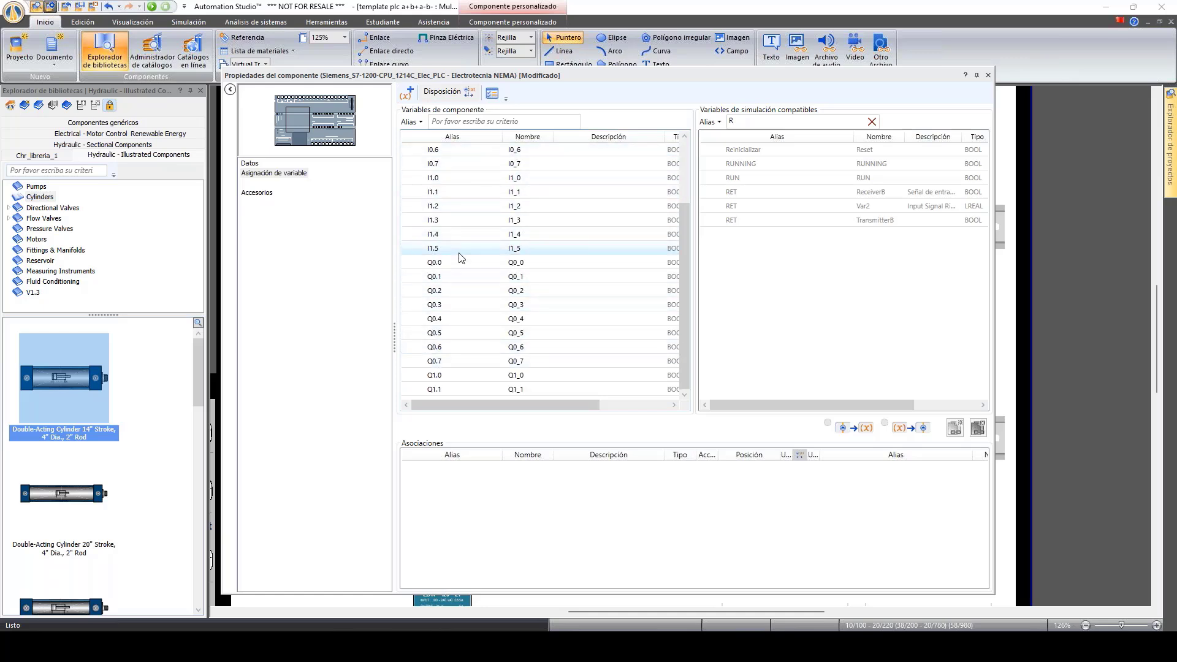
pyautogui.scroll(2, 459, 329)
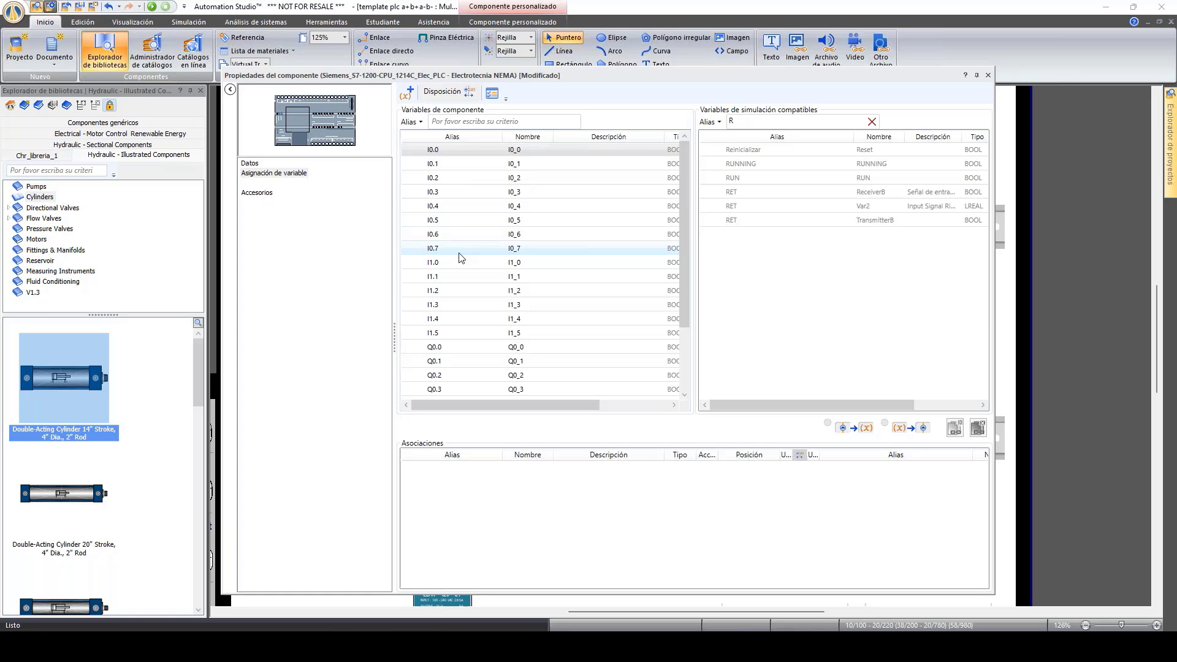
pyautogui.click(988, 75)
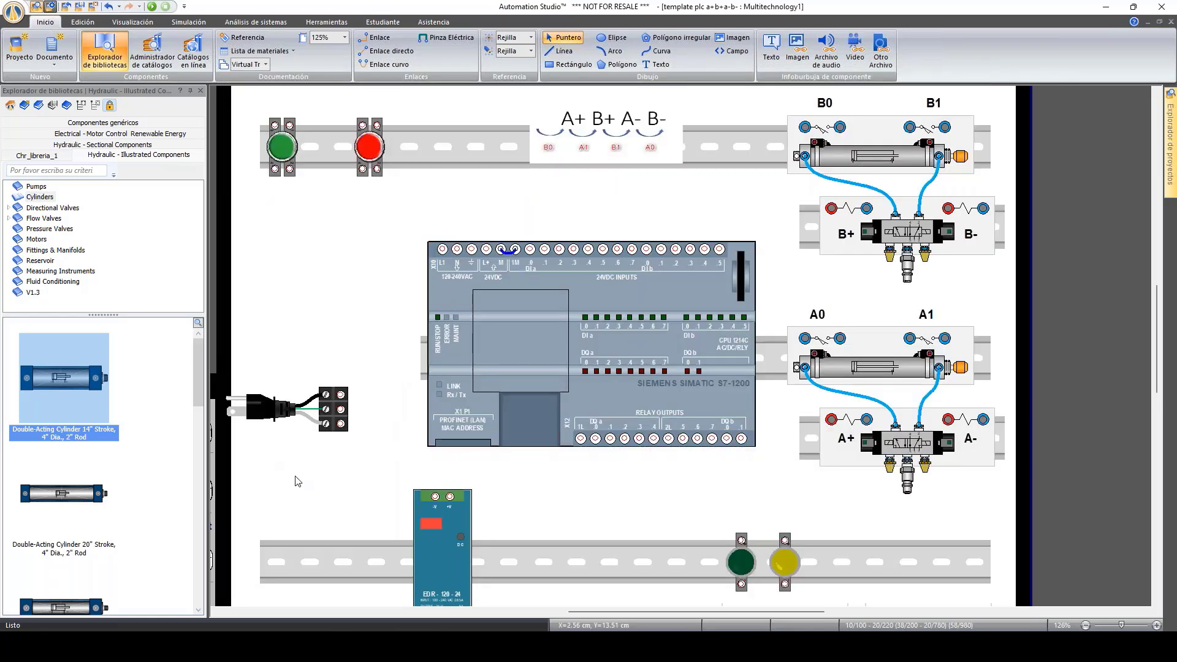
# Step: Run the simulation and measure the voltage between the phase and neutral terminals of the plug's terminal block with the multimeter
pyautogui.scroll(2, 308, 509)
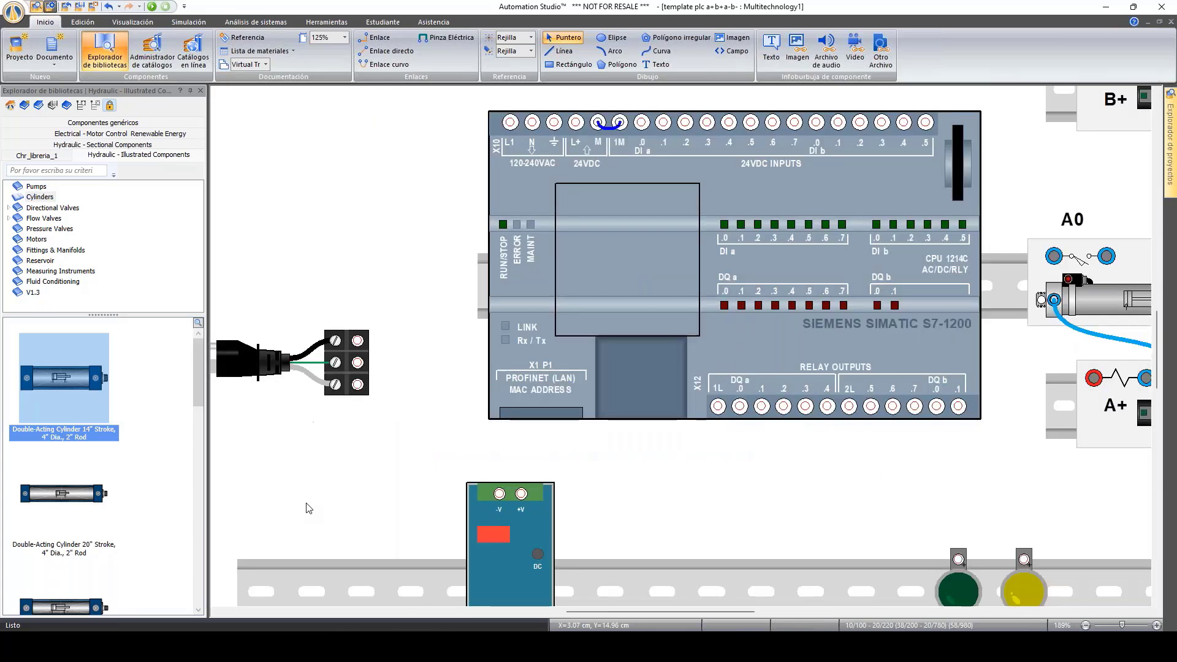
pyautogui.scroll(1, 307, 507)
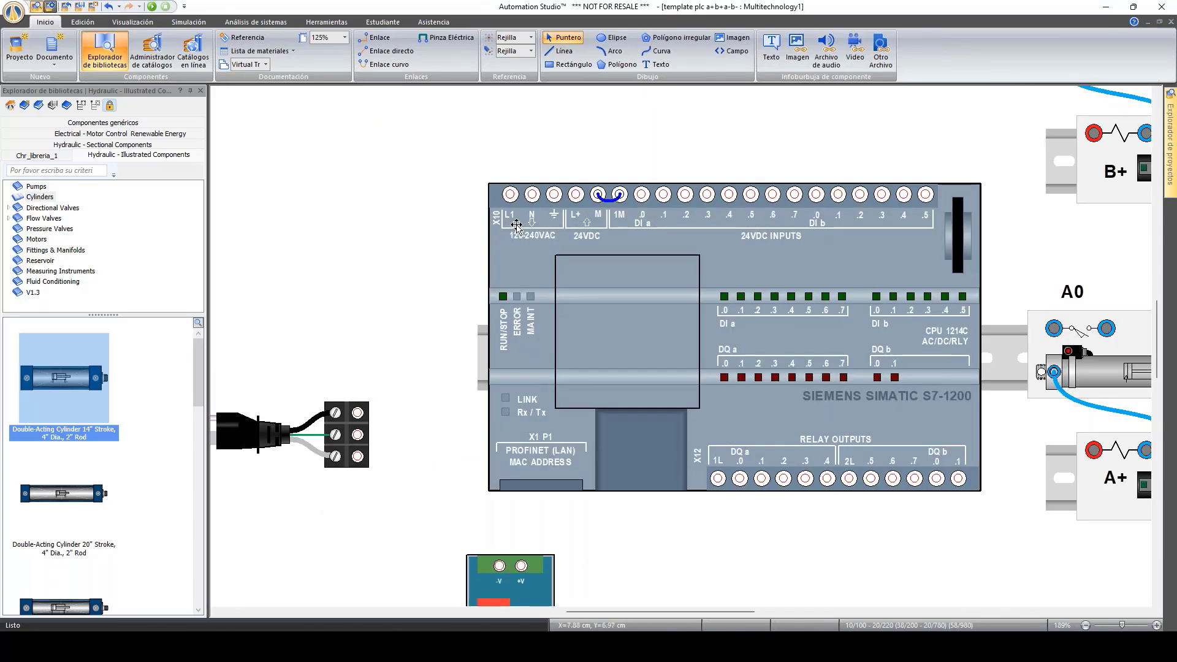
pyautogui.moveTo(588, 613); pyautogui.dragTo(580, 613)
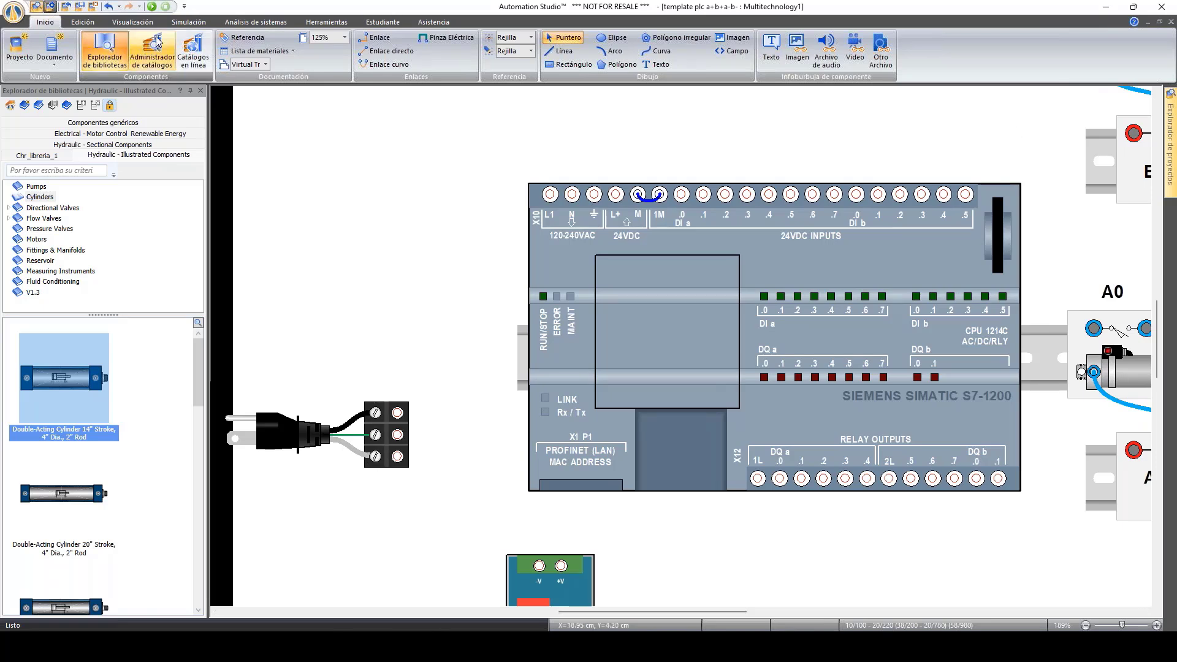
pyautogui.click(136, 22)
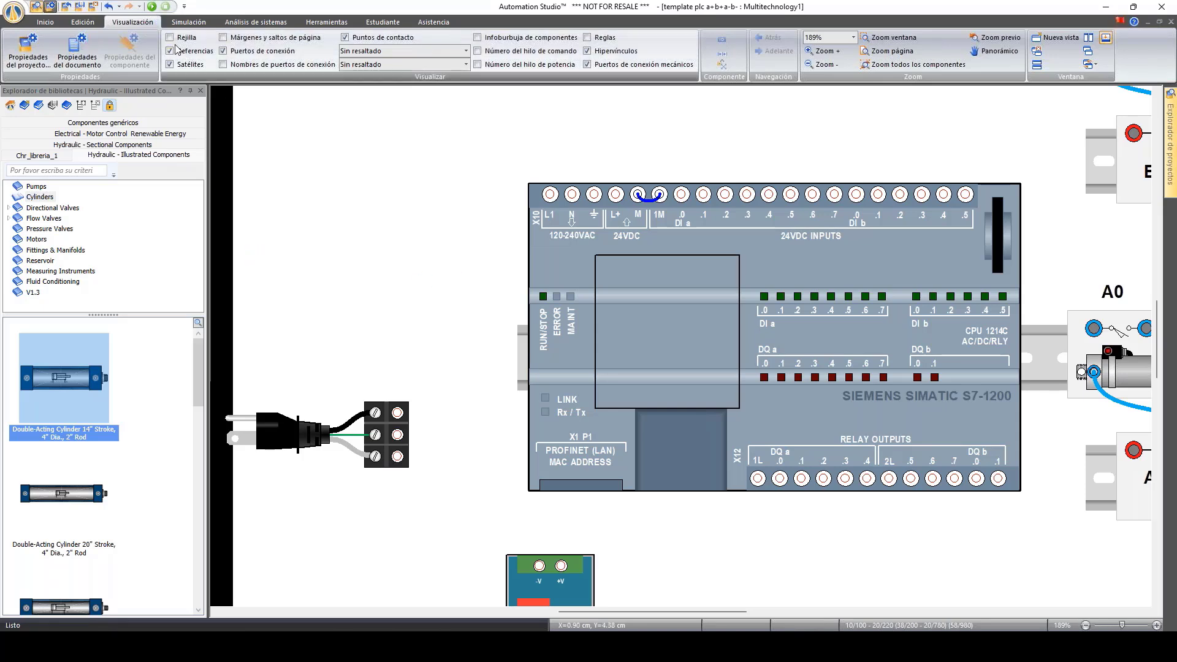
pyautogui.click(152, 7)
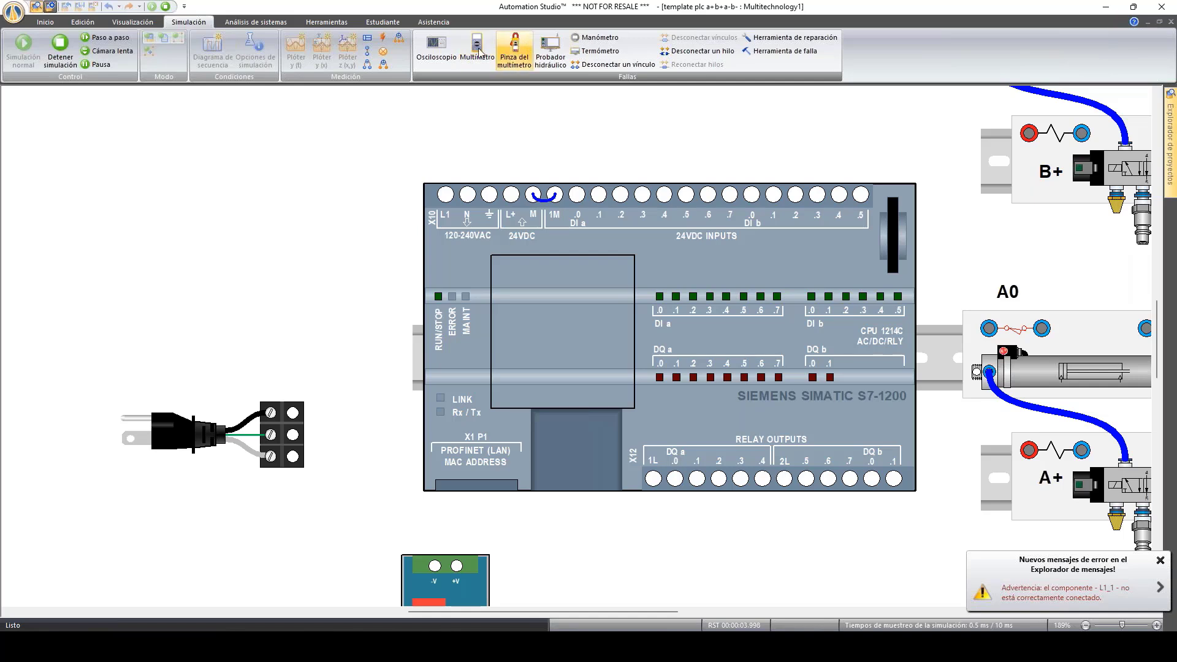
pyautogui.click(478, 49)
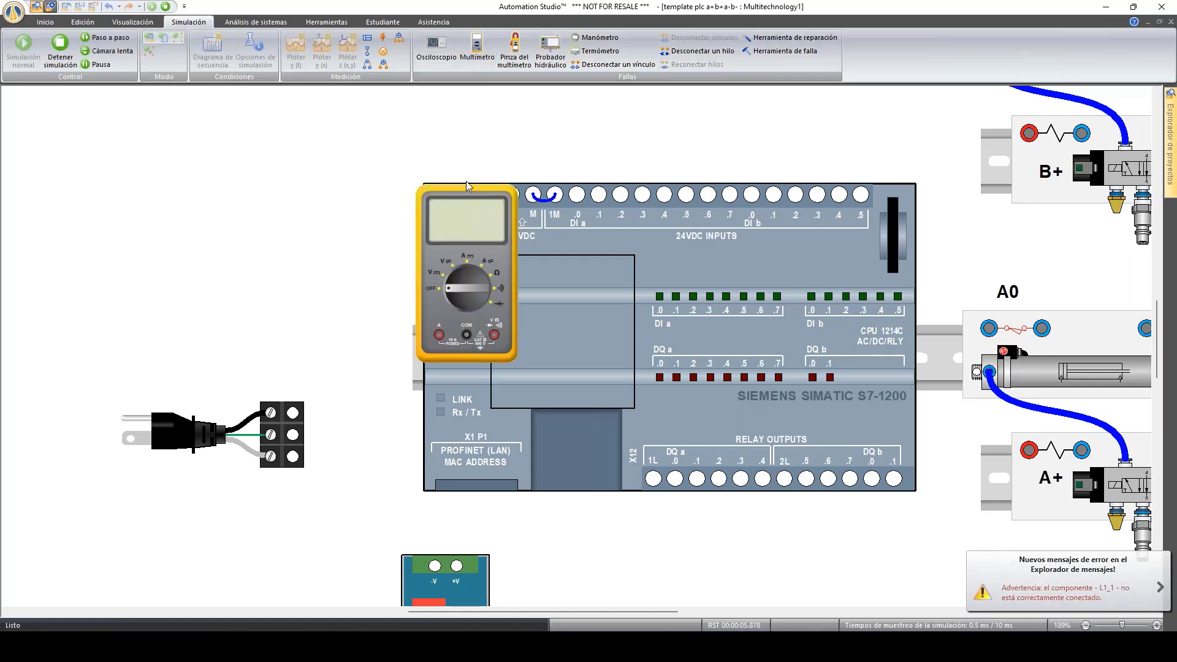
pyautogui.click(323, 140)
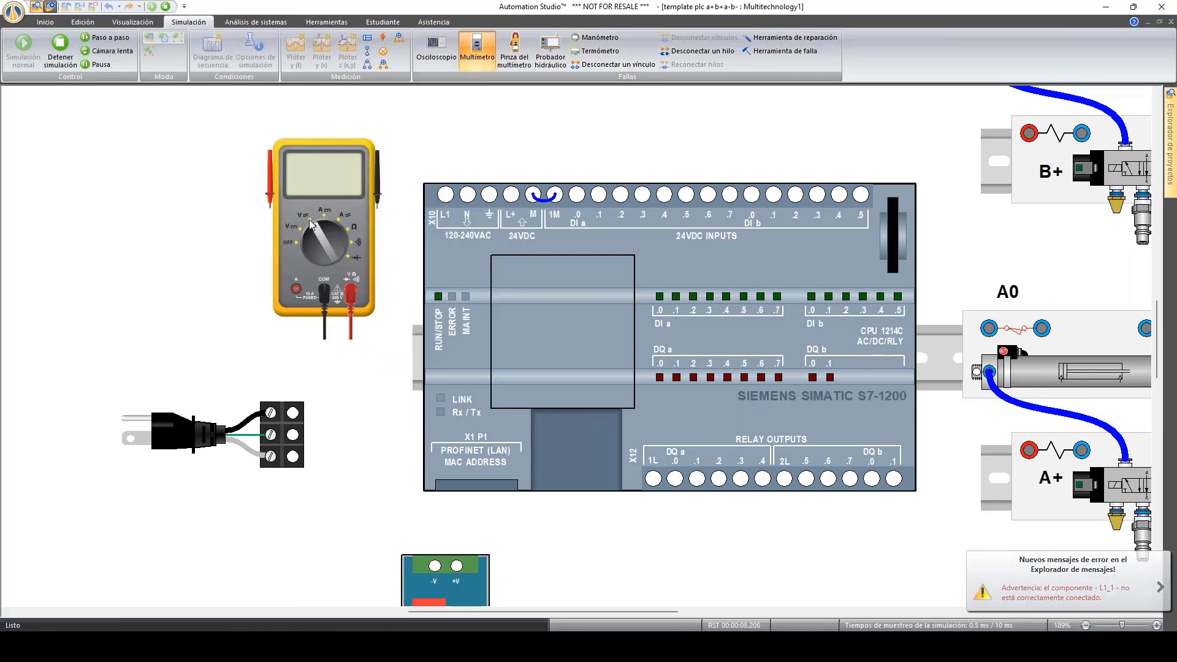
pyautogui.moveTo(270, 184); pyautogui.dragTo(298, 393)
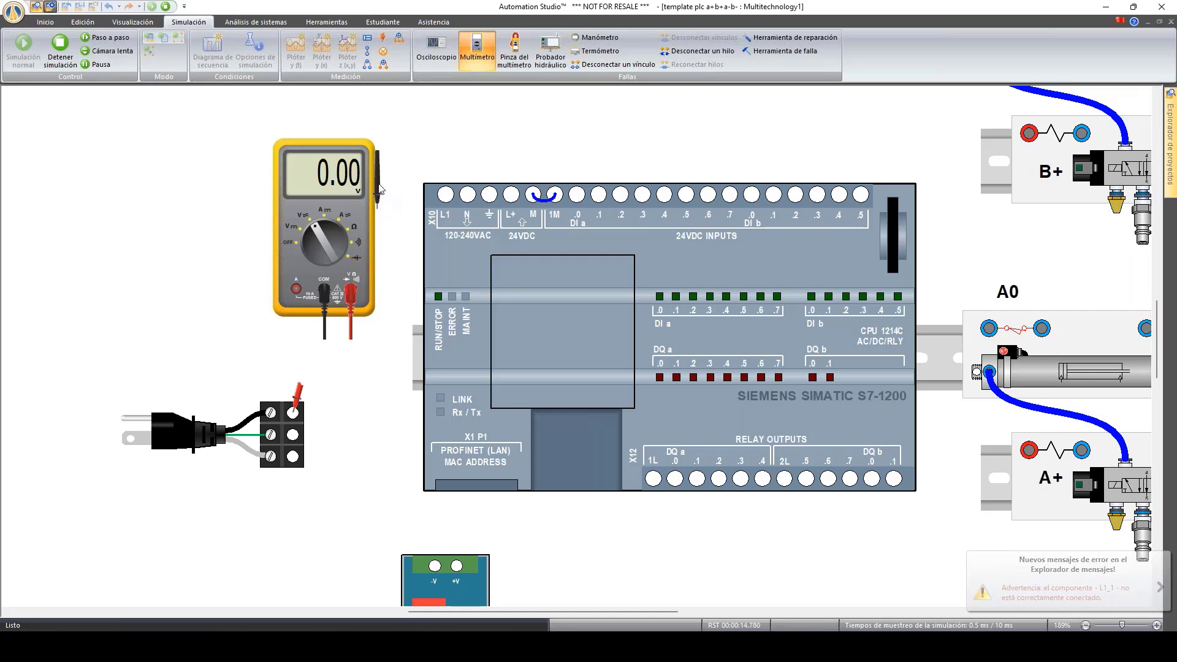
pyautogui.moveTo(378, 186); pyautogui.dragTo(299, 434)
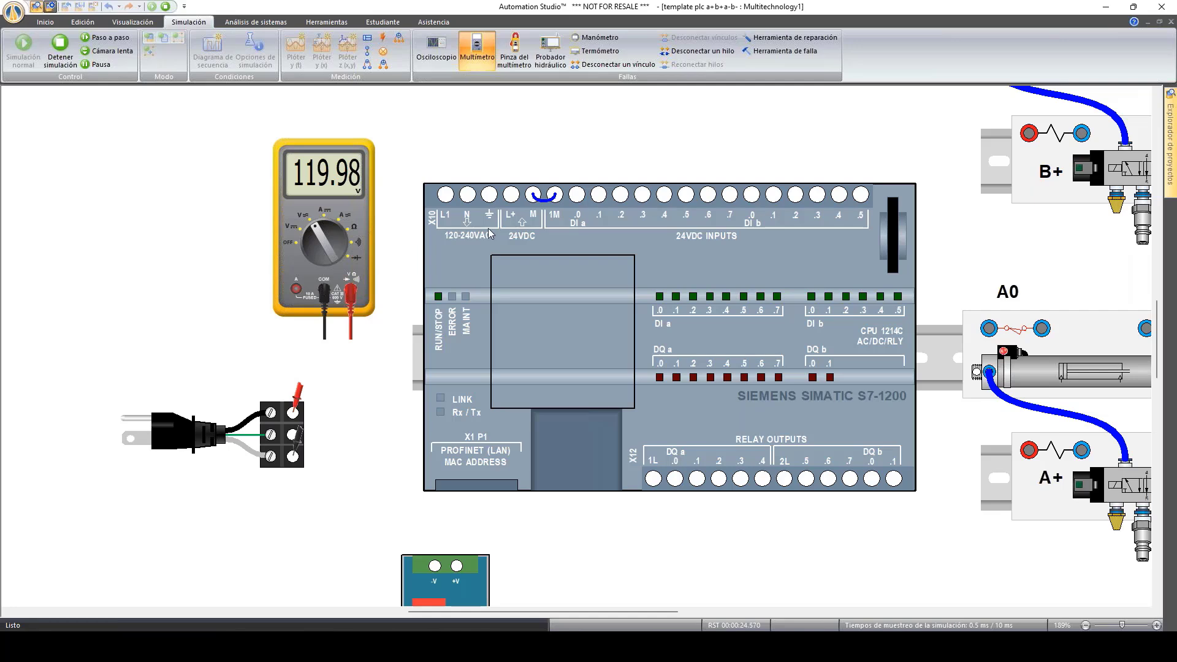
pyautogui.click(477, 54)
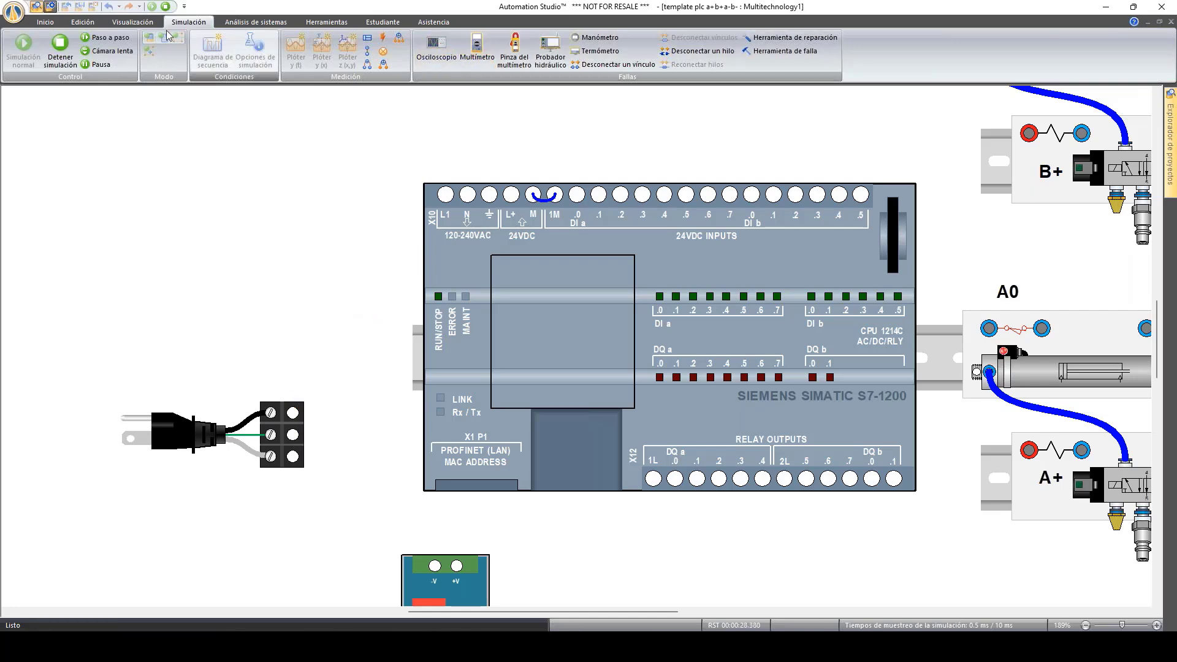
pyautogui.click(61, 44)
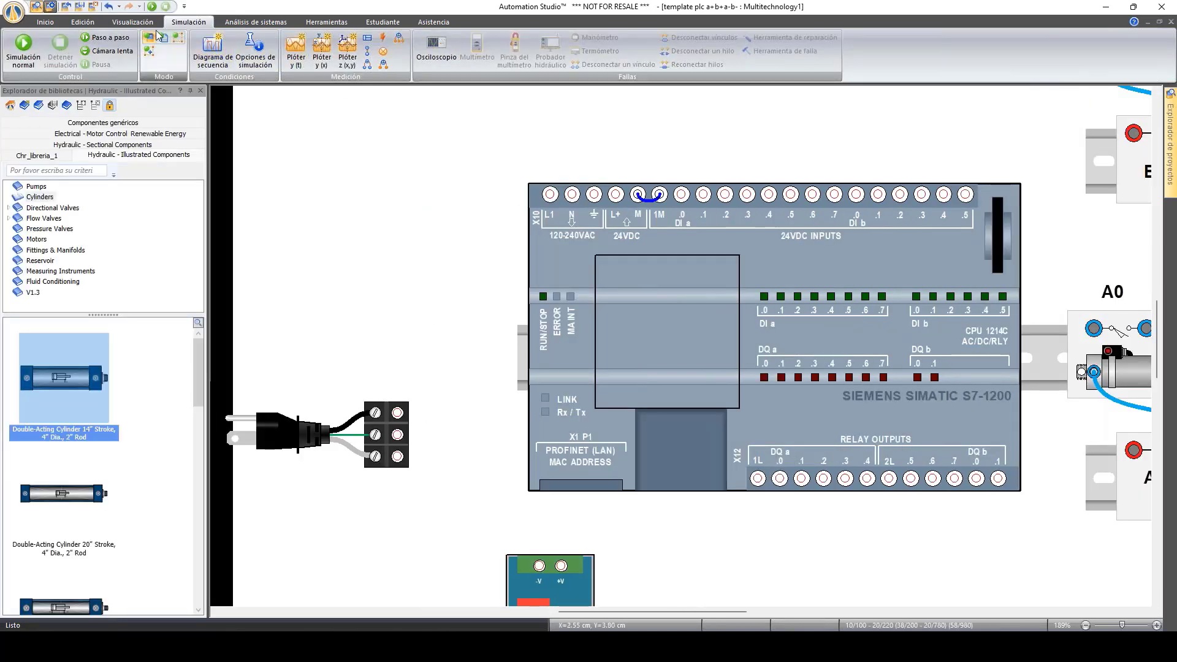
# Step: Connect the terminal block's phase terminal to the PLC's L1 with a curved Fase 1 wire and reshape its curve upward
pyautogui.click(84, 23)
pyautogui.click(49, 24)
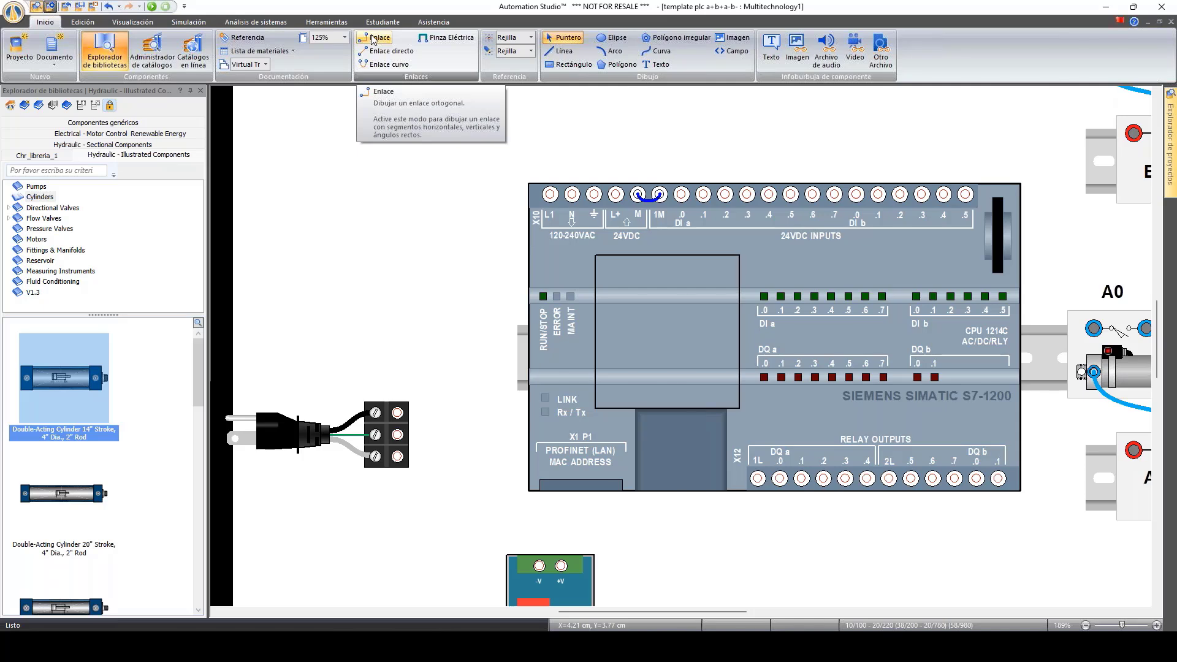
pyautogui.click(379, 66)
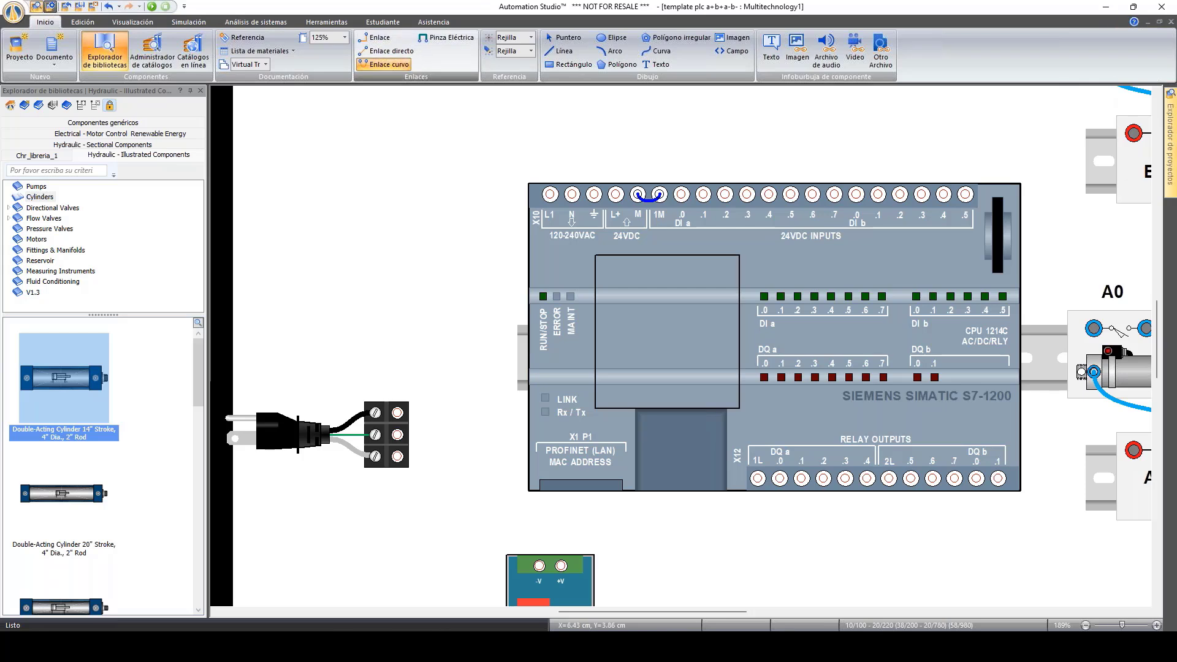
pyautogui.click(397, 413)
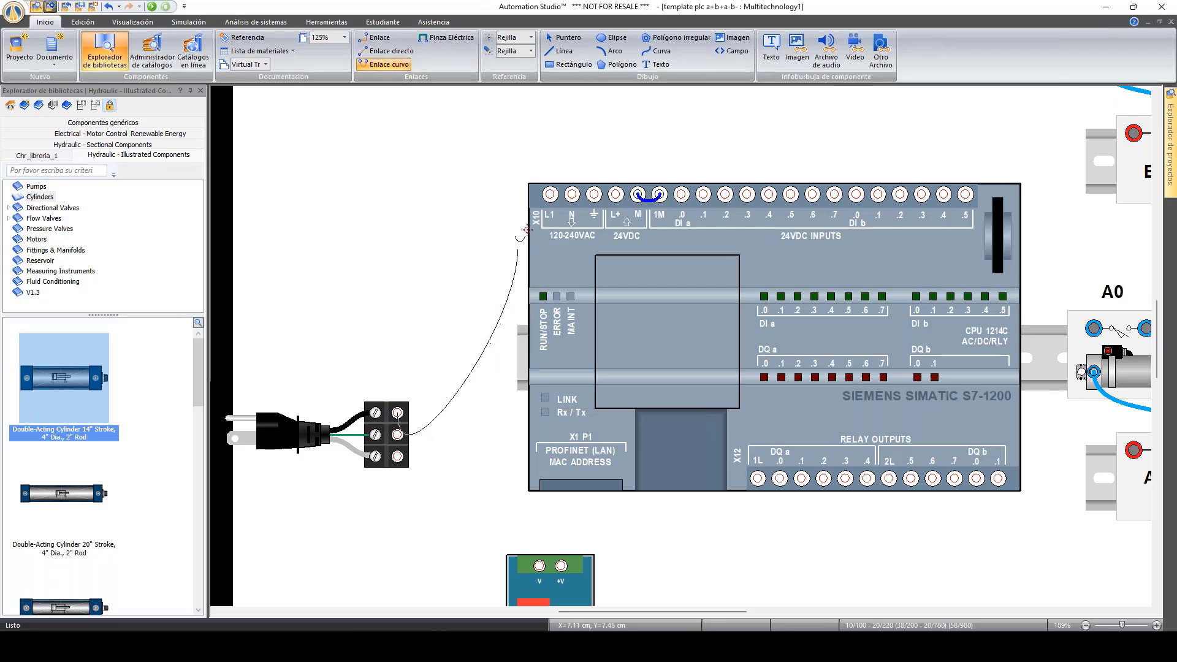
pyautogui.click(549, 193)
pyautogui.click(672, 173)
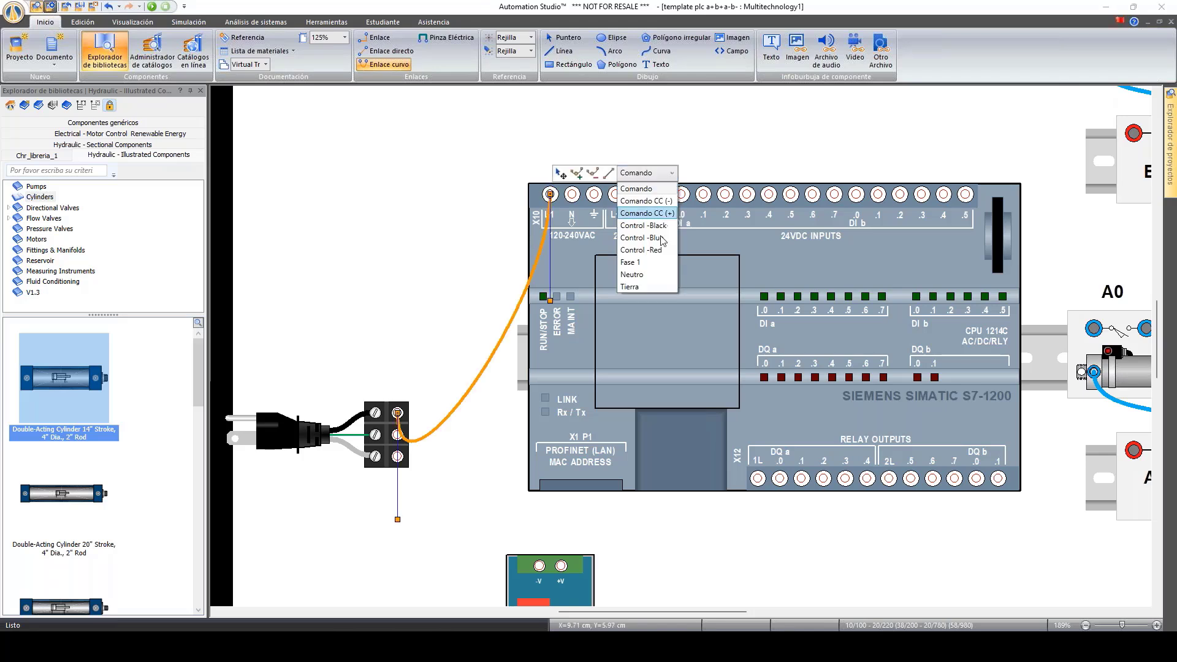
pyautogui.click(657, 262)
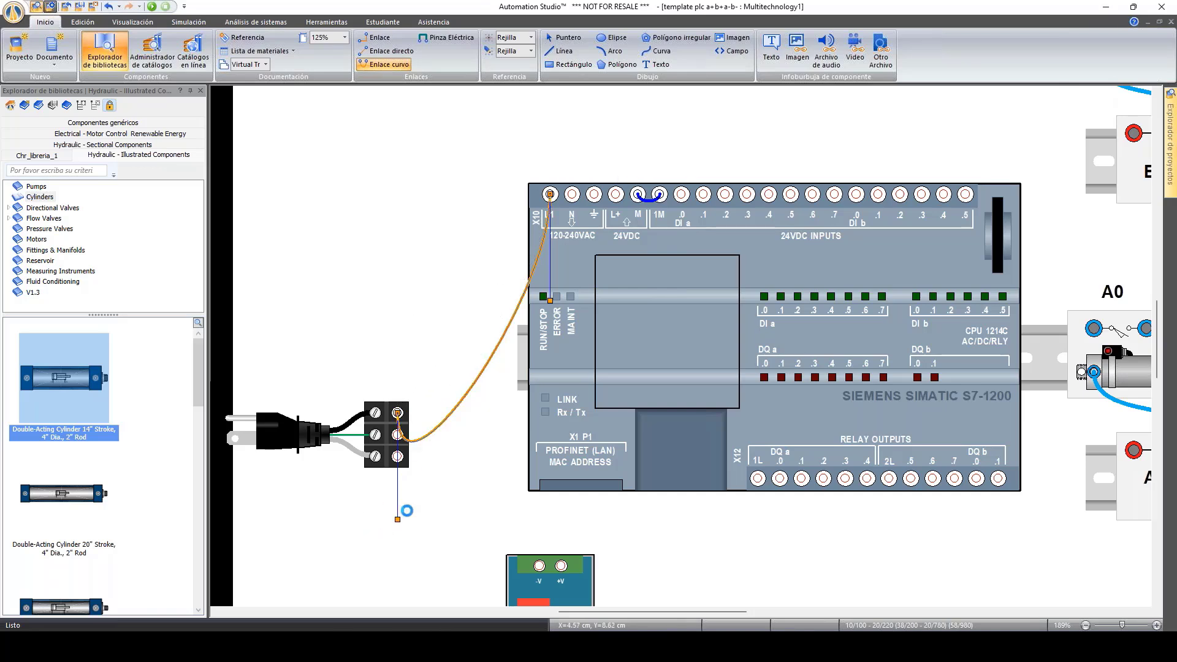
pyautogui.moveTo(398, 520); pyautogui.dragTo(411, 298)
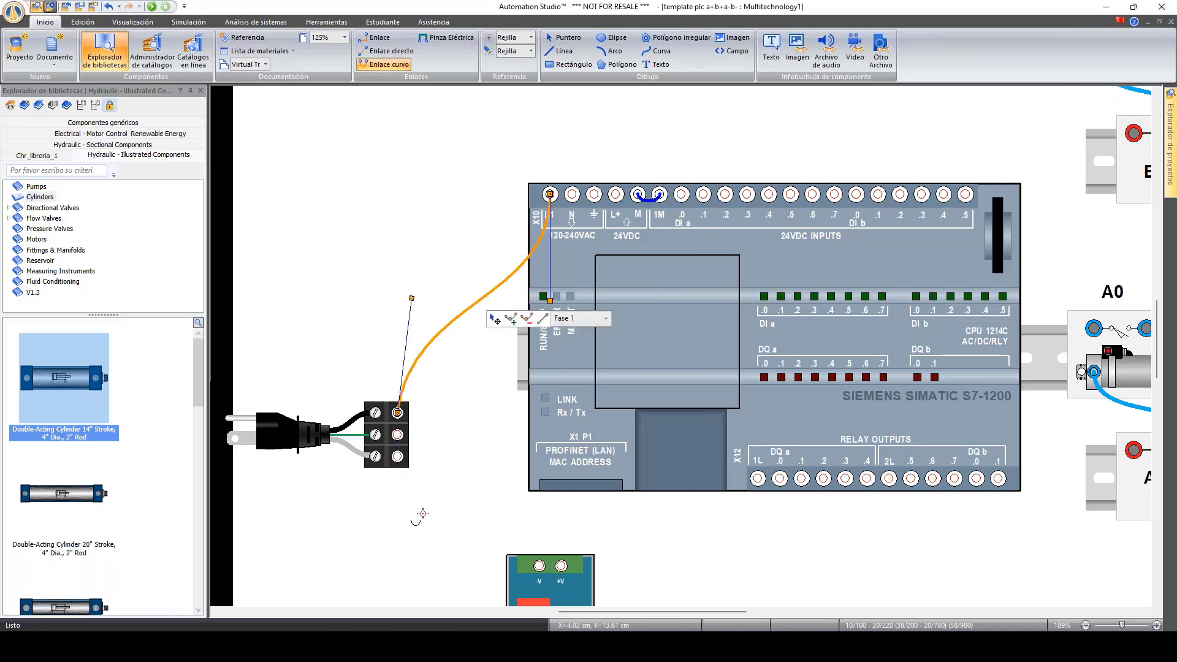
pyautogui.click(423, 514)
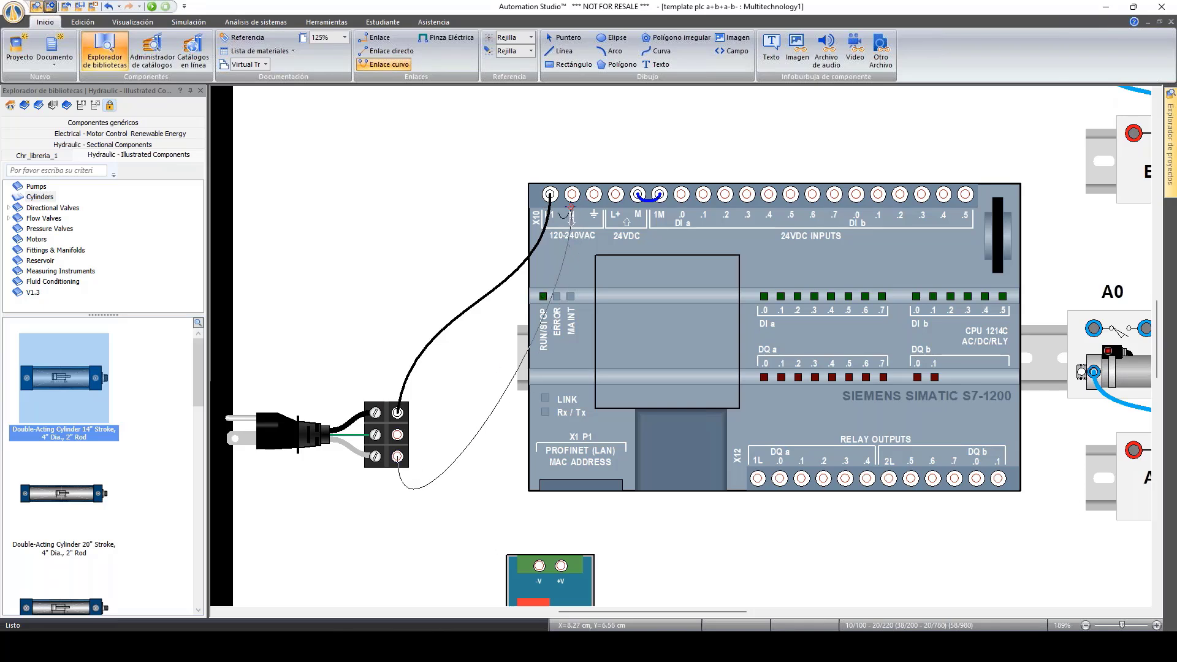
# Step: Connect the terminal block's lowest output terminal to the PLC's N with a curved Neutro wire and straighten its curve
pyautogui.click(572, 194)
pyautogui.click(693, 173)
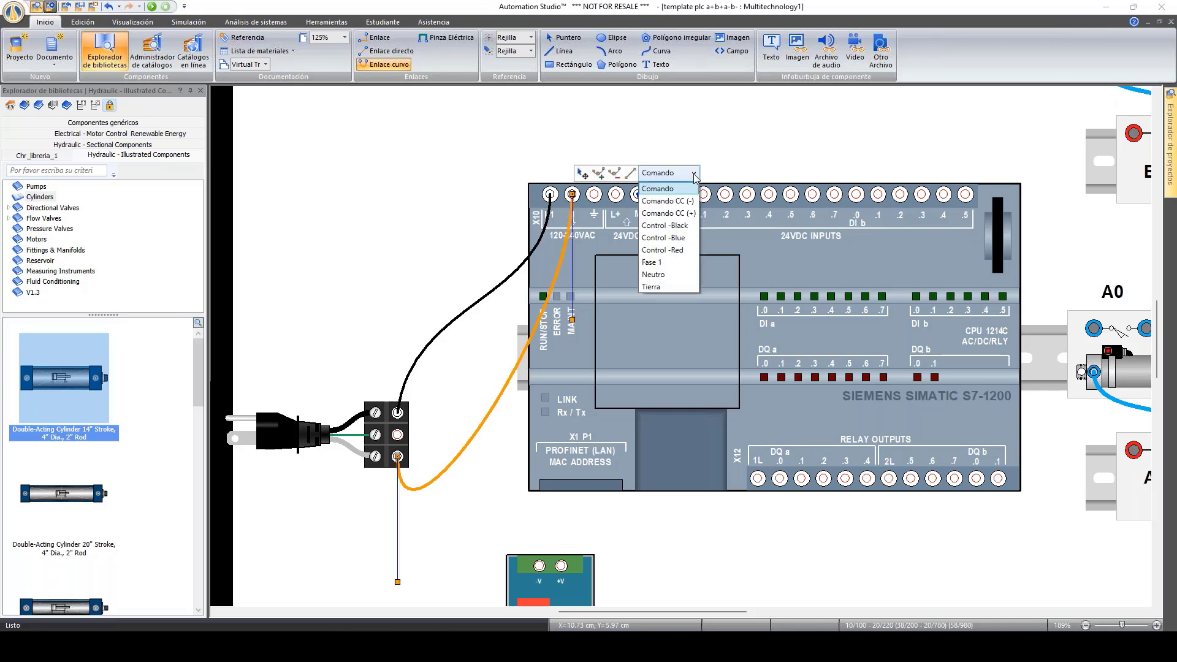
pyautogui.click(679, 280)
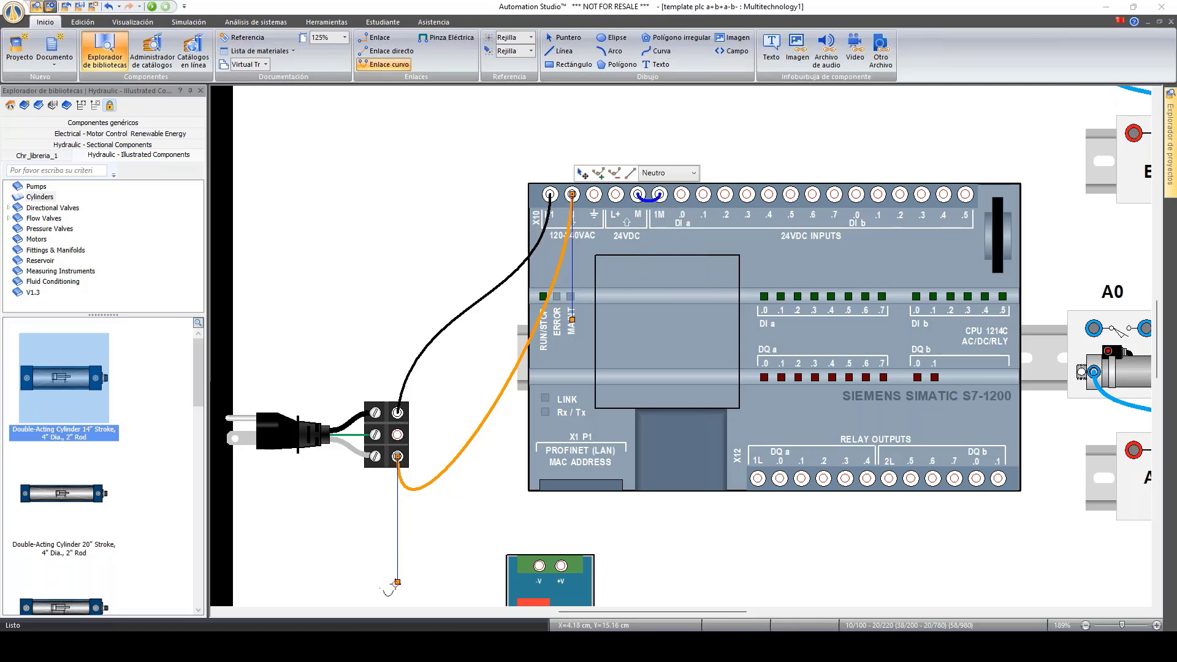
pyautogui.moveTo(398, 583); pyautogui.dragTo(453, 355)
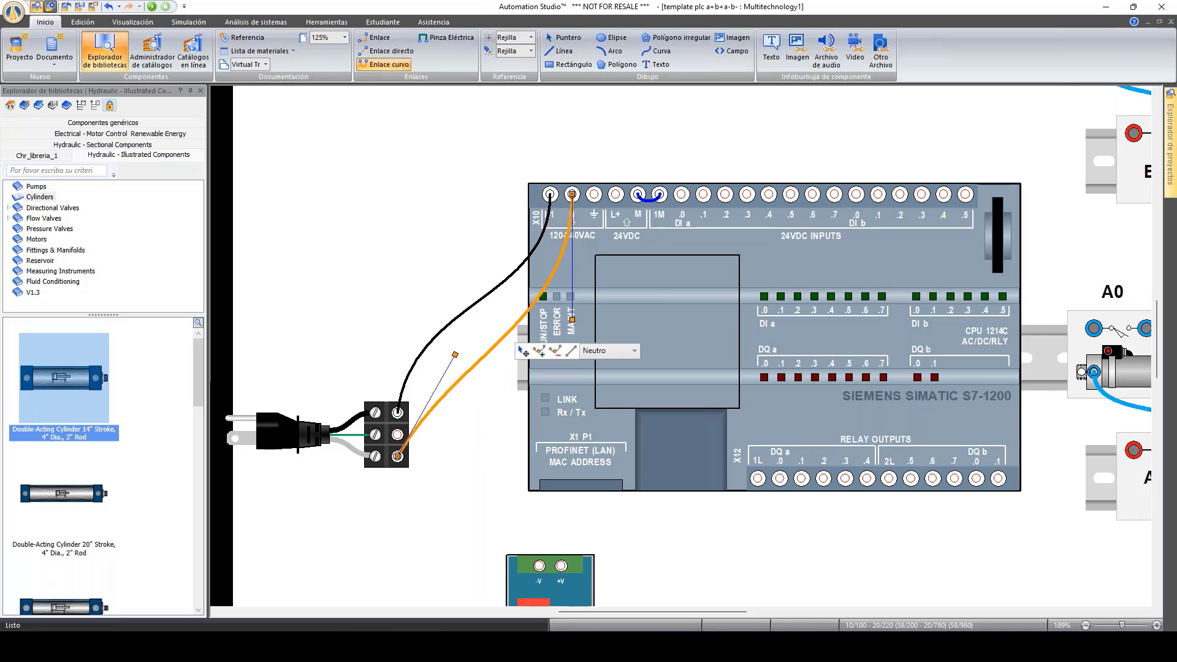
pyautogui.click(476, 377)
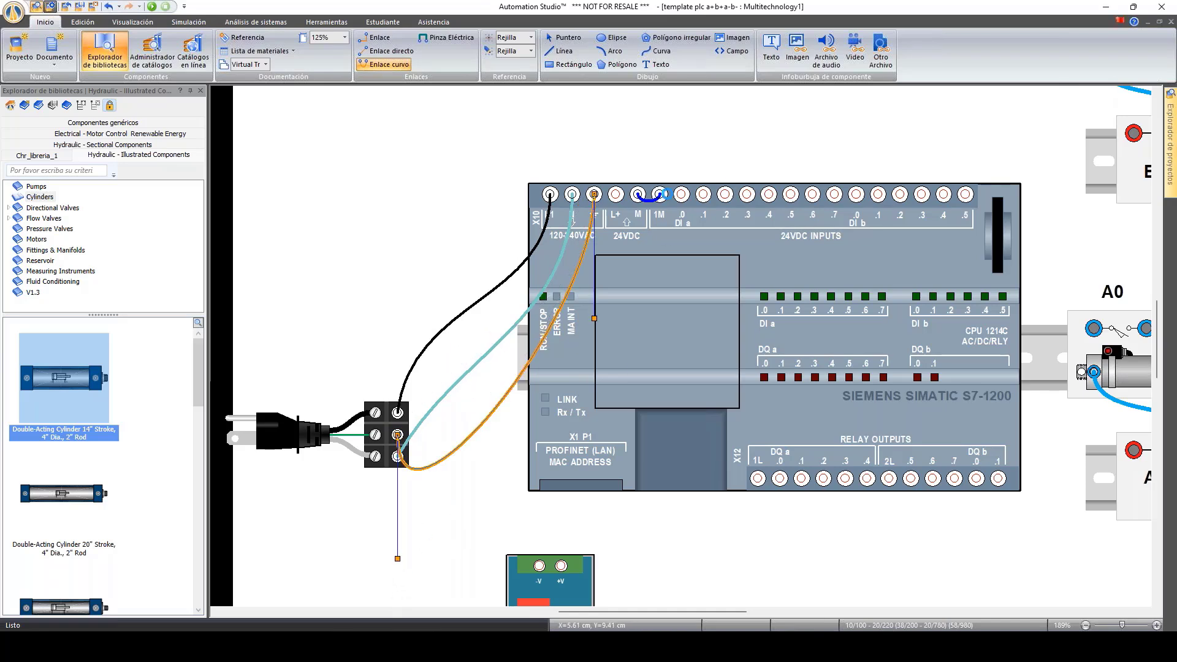
# Step: Connect the terminal block's middle terminal to the PLC's ground terminal with a curved Tierra wire and leave the link tool
pyautogui.click(613, 353)
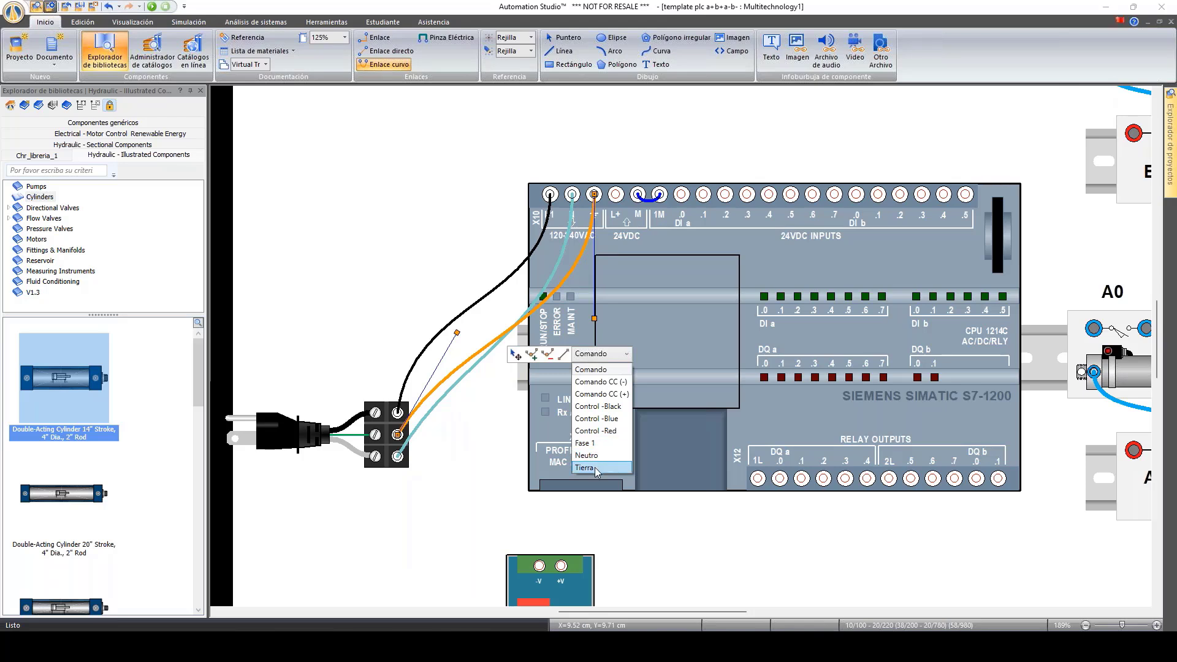
pyautogui.click(585, 468)
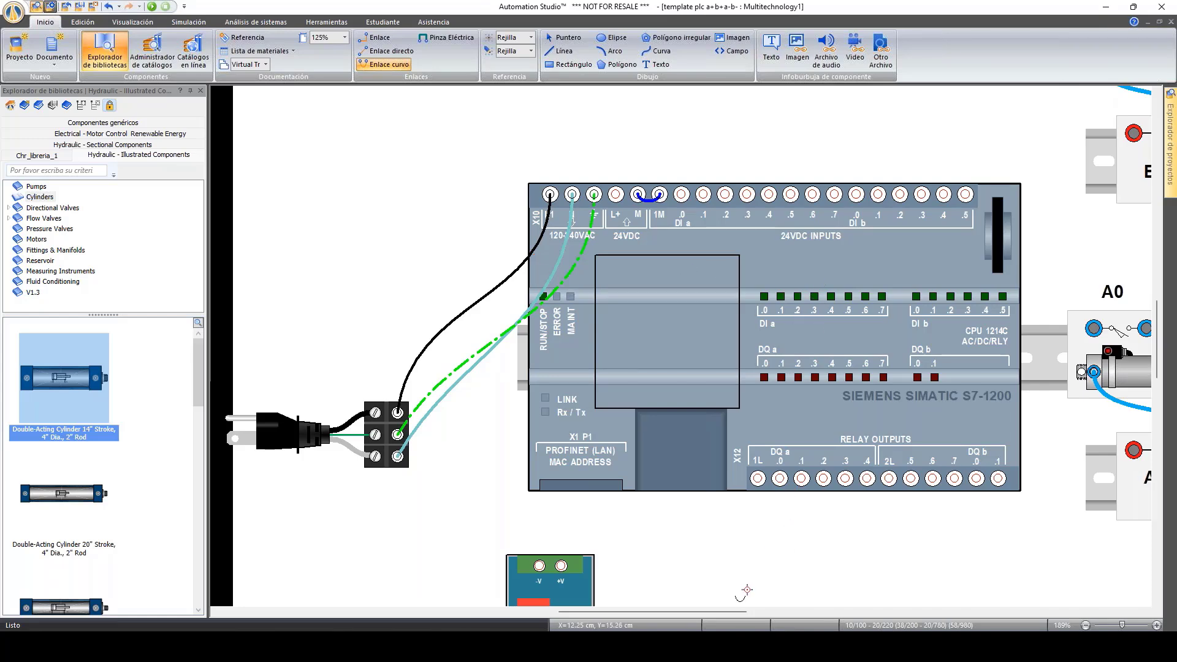
pyautogui.hscroll(3, 771, 609)
pyautogui.moveTo(803, 612); pyautogui.dragTo(807, 610)
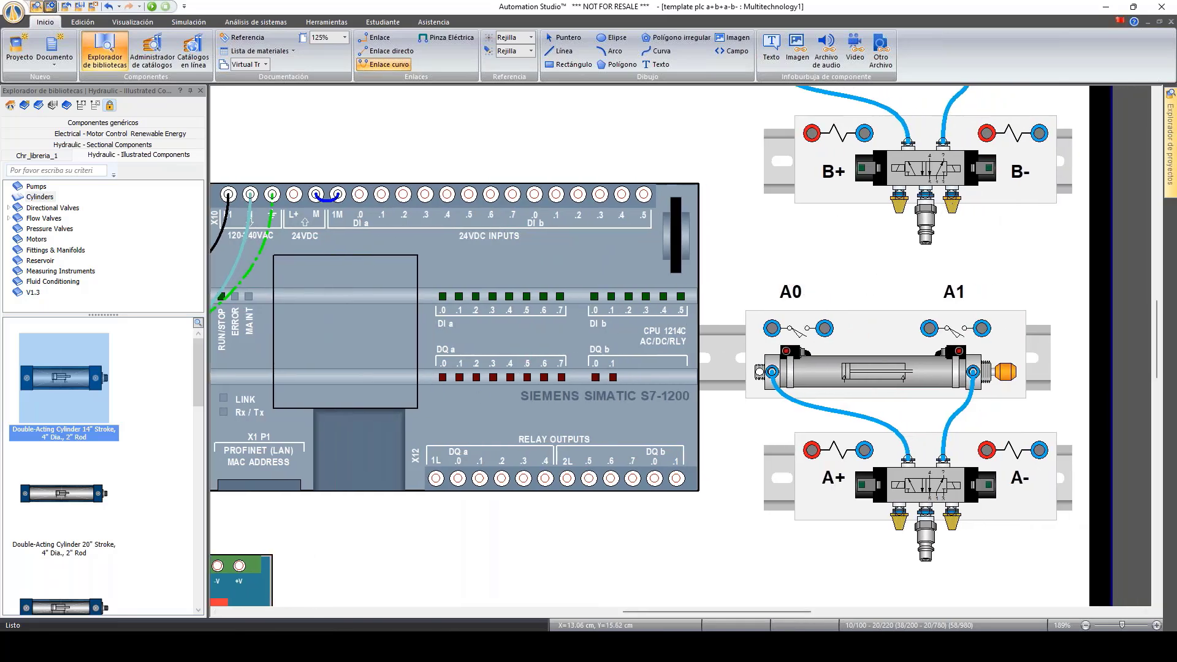
pyautogui.moveTo(641, 609); pyautogui.dragTo(615, 598)
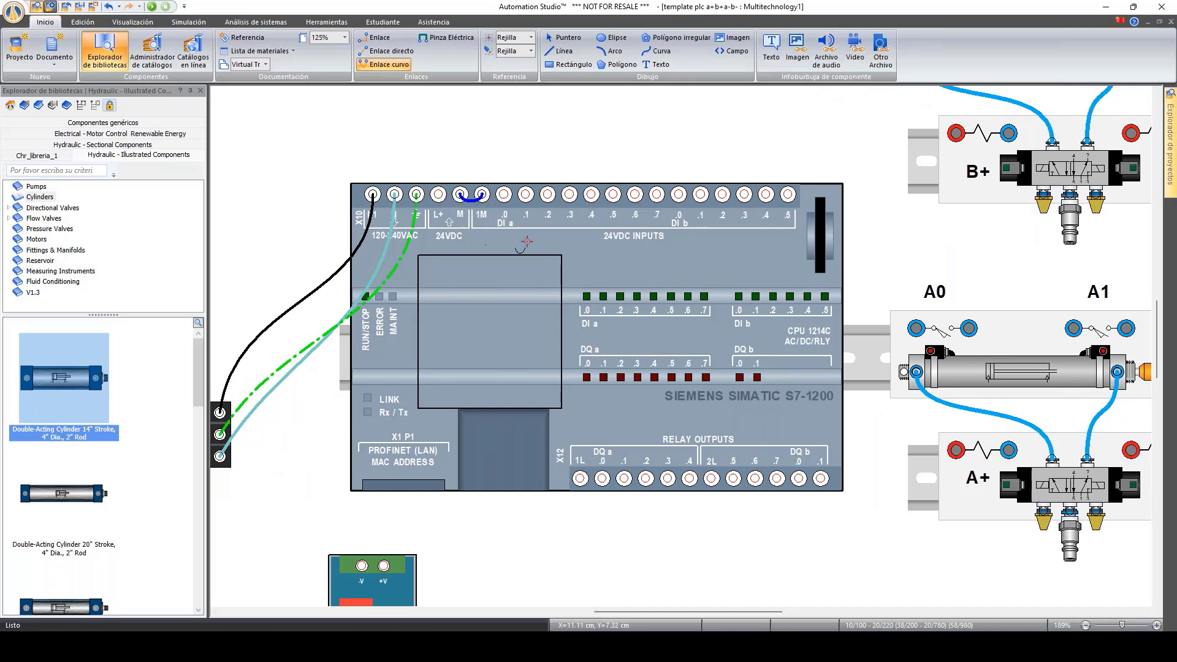
pyautogui.press('Escape')
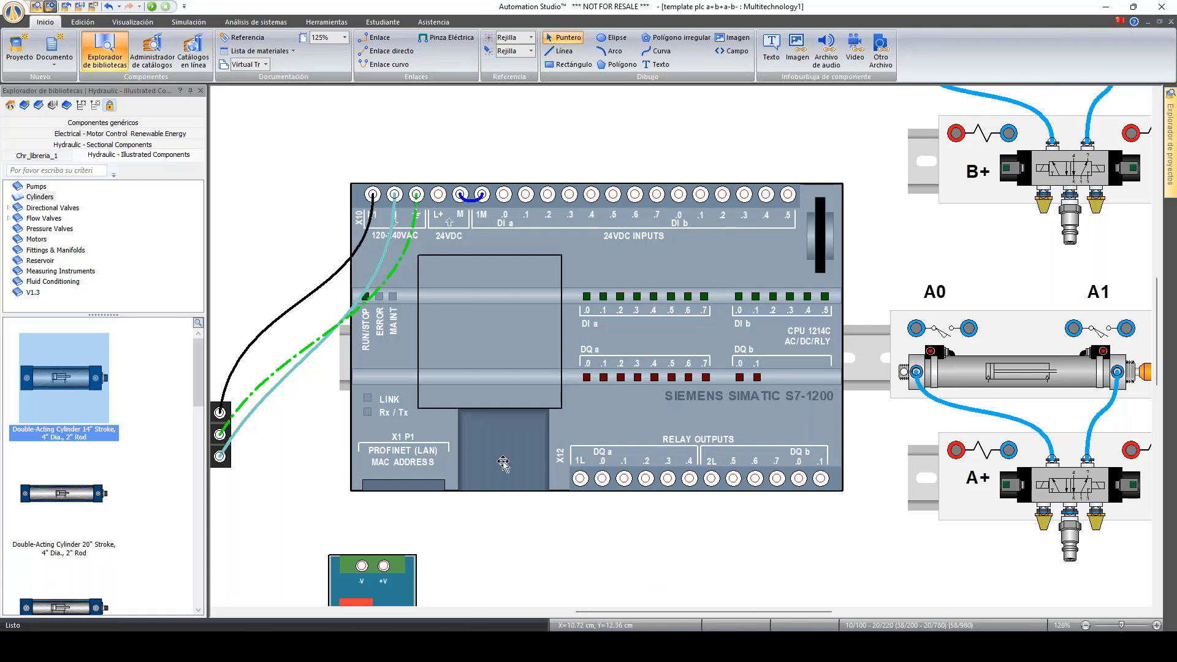
pyautogui.scroll(-3, 502, 463)
pyautogui.scroll(-1, 558, 335)
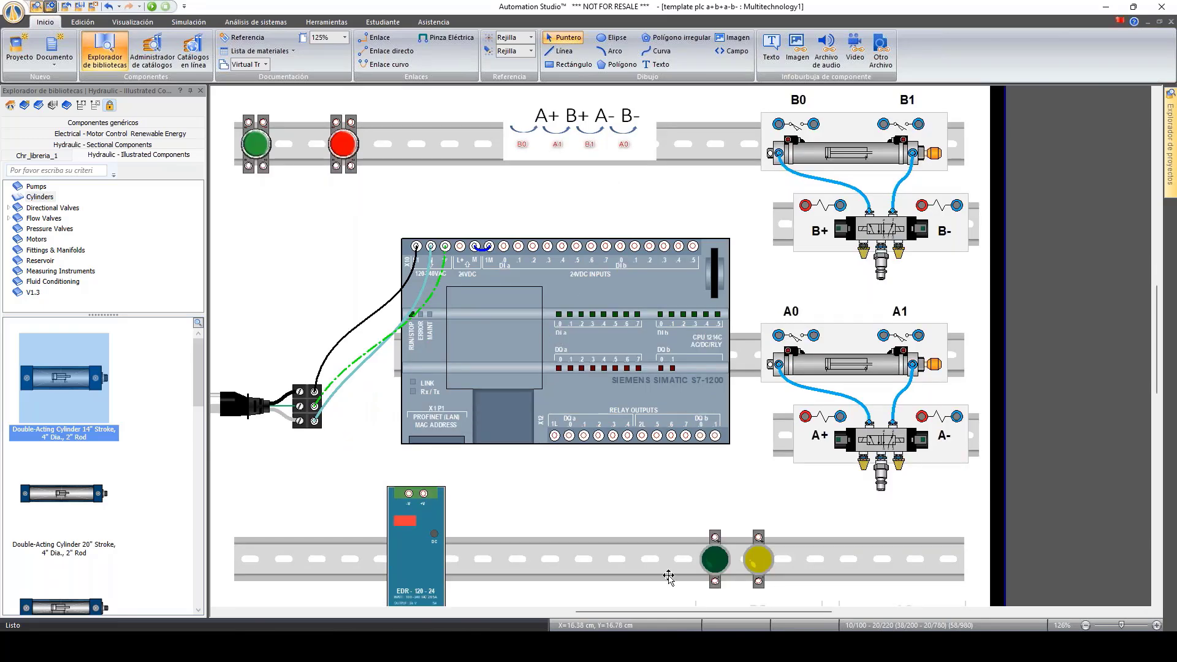
pyautogui.moveTo(678, 612); pyautogui.dragTo(659, 608)
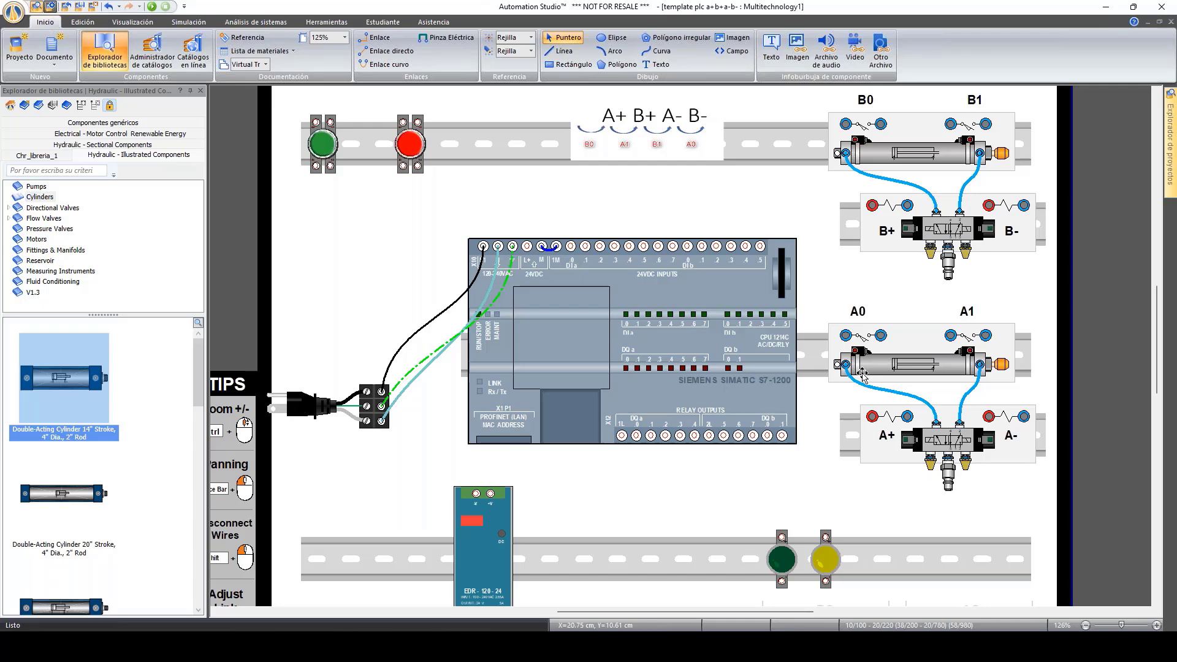
# Step: Connect the PLC's L+ terminal to the upper-left terminal of the green pushbutton with a curved Comando wire
pyautogui.scroll(3, 871, 346)
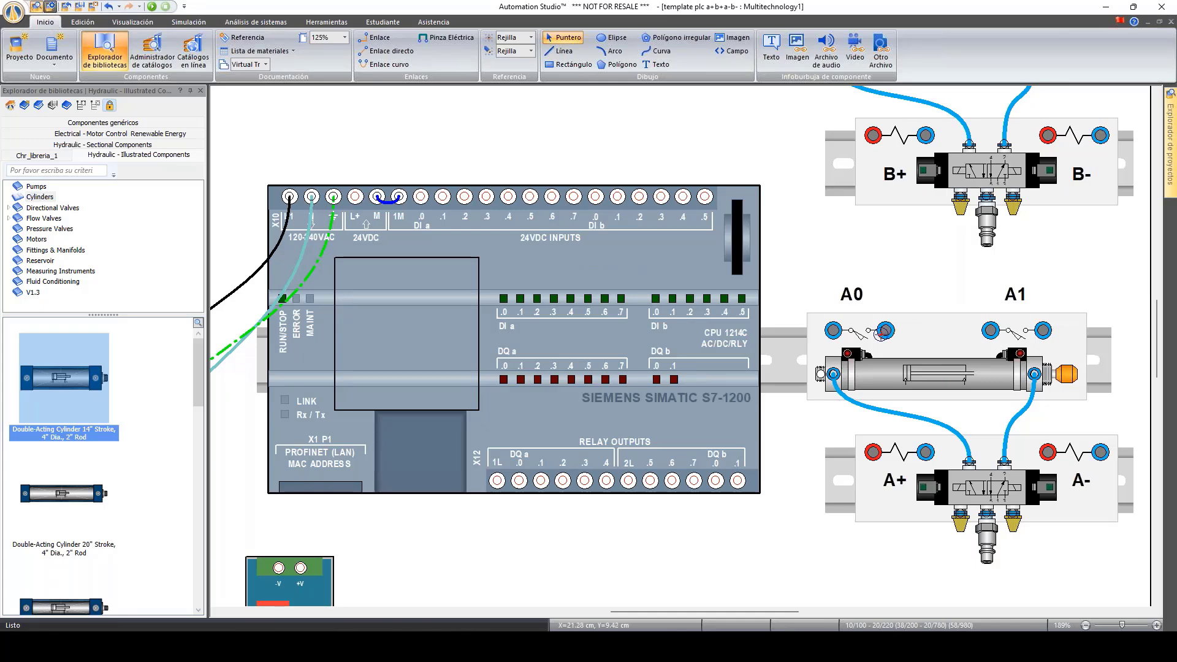
pyautogui.scroll(-3, 856, 349)
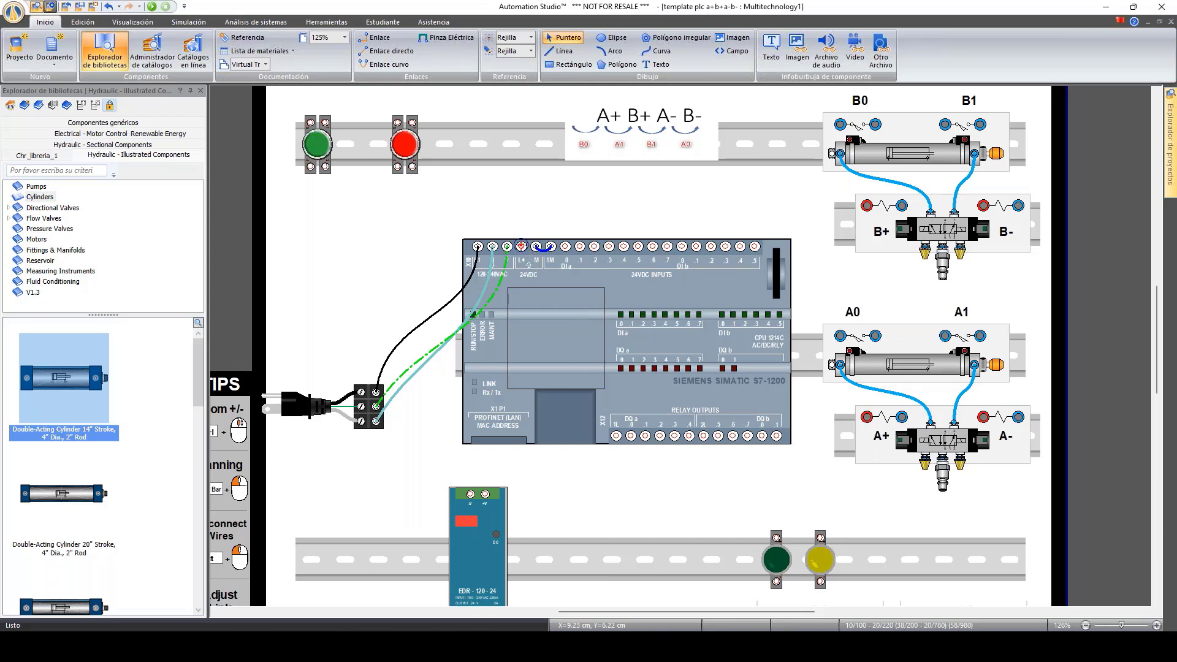
pyautogui.moveTo(522, 246); pyautogui.dragTo(310, 122)
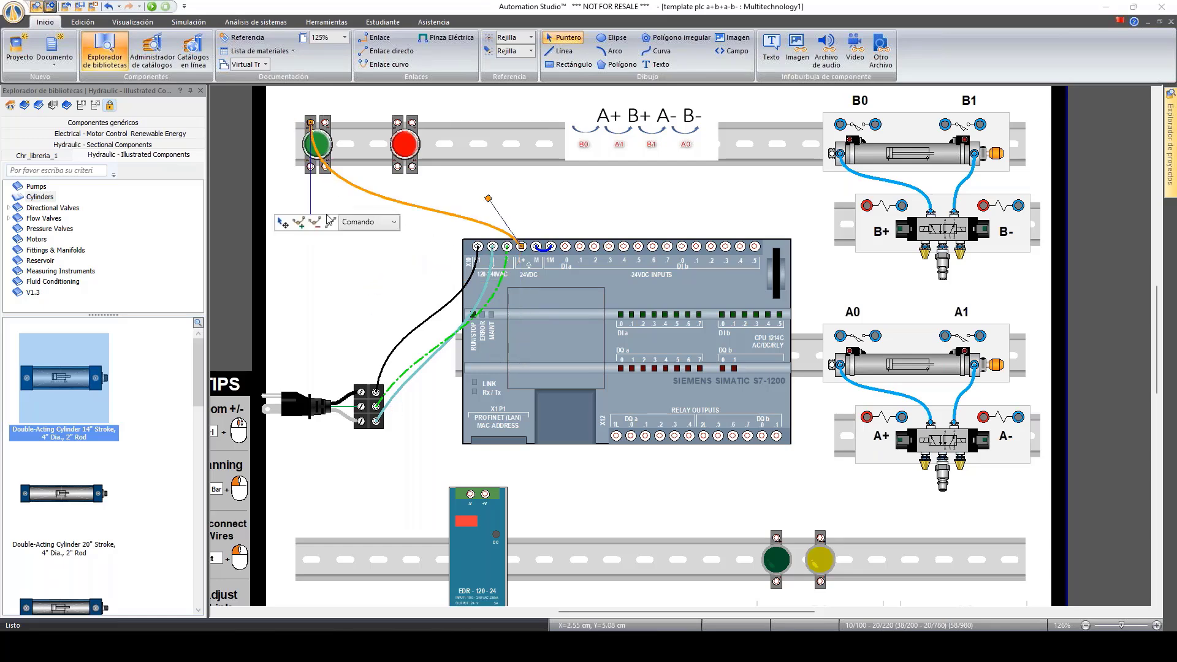
pyautogui.scroll(-1, 313, 208)
pyautogui.click(308, 267)
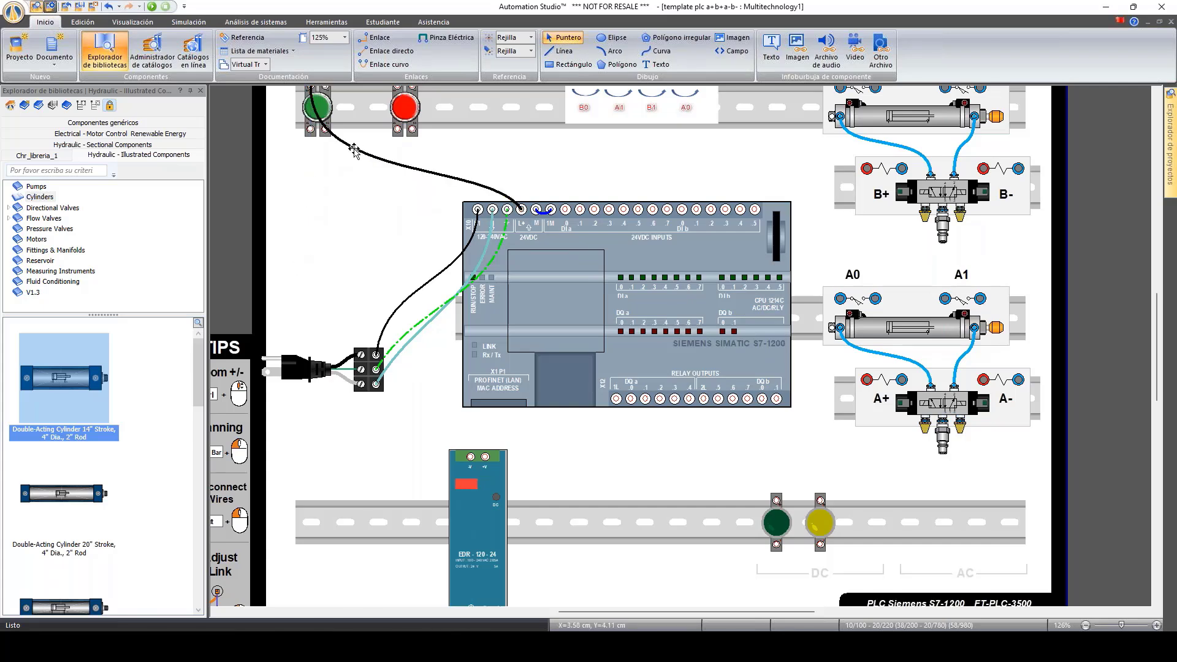
# Step: Reshape the curve of the L+ wire so it bends around the outer left side of the green pushbutton
pyautogui.click(353, 150)
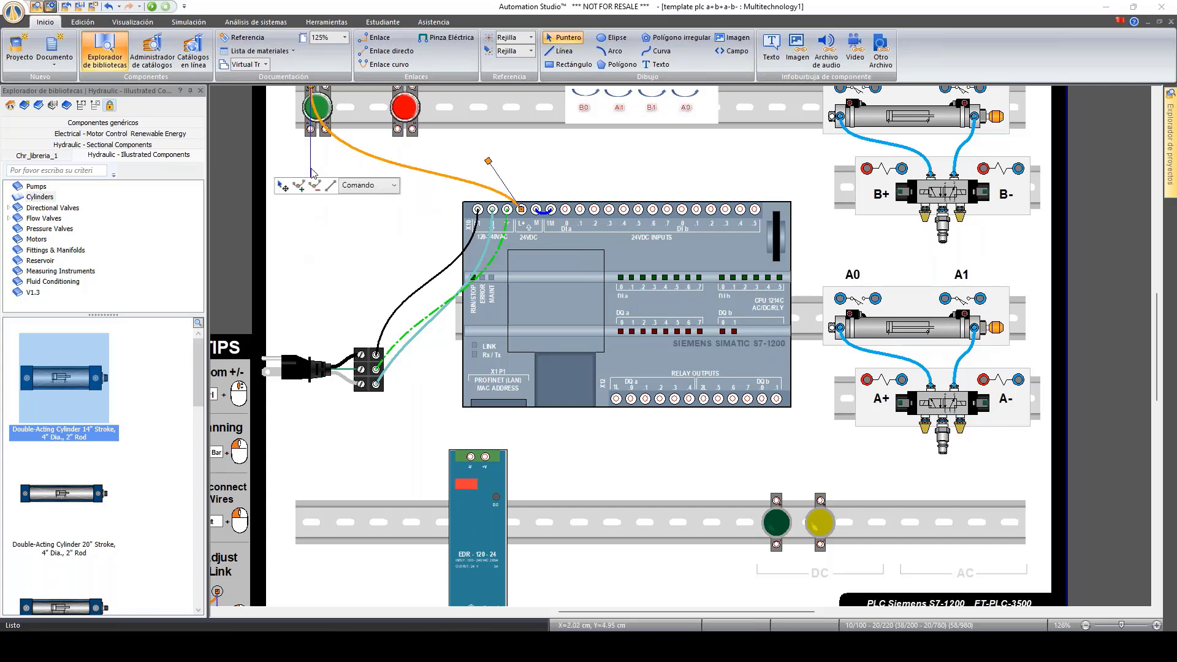
pyautogui.click(345, 289)
pyautogui.scroll(-2, 346, 286)
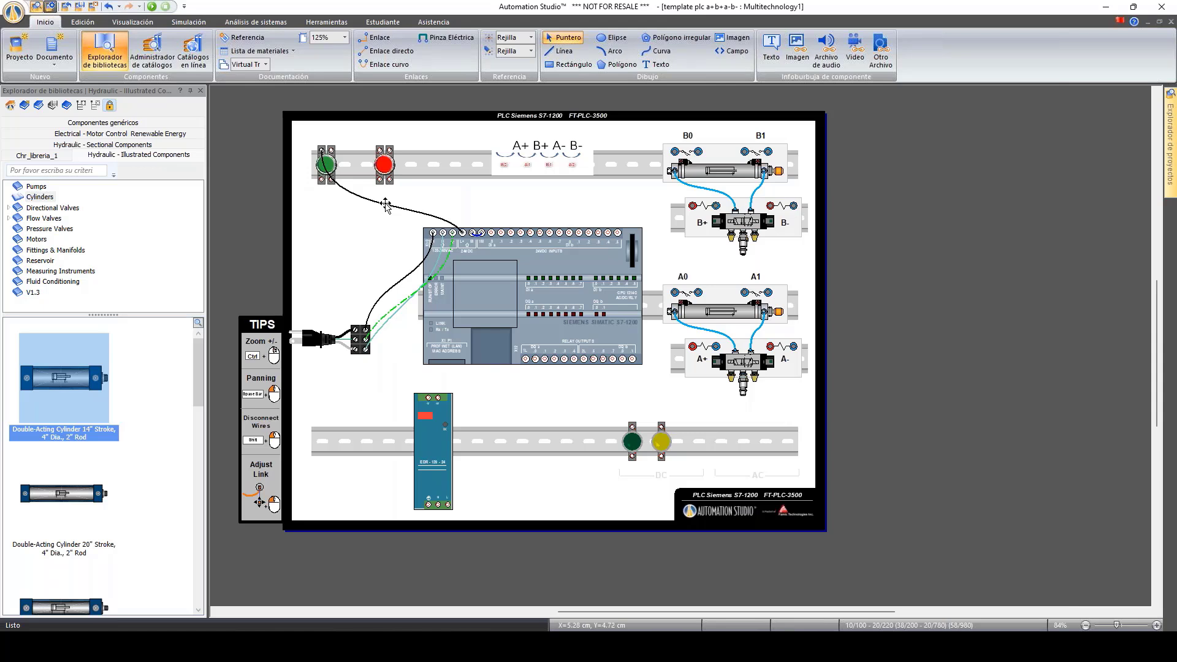
pyautogui.click(386, 205)
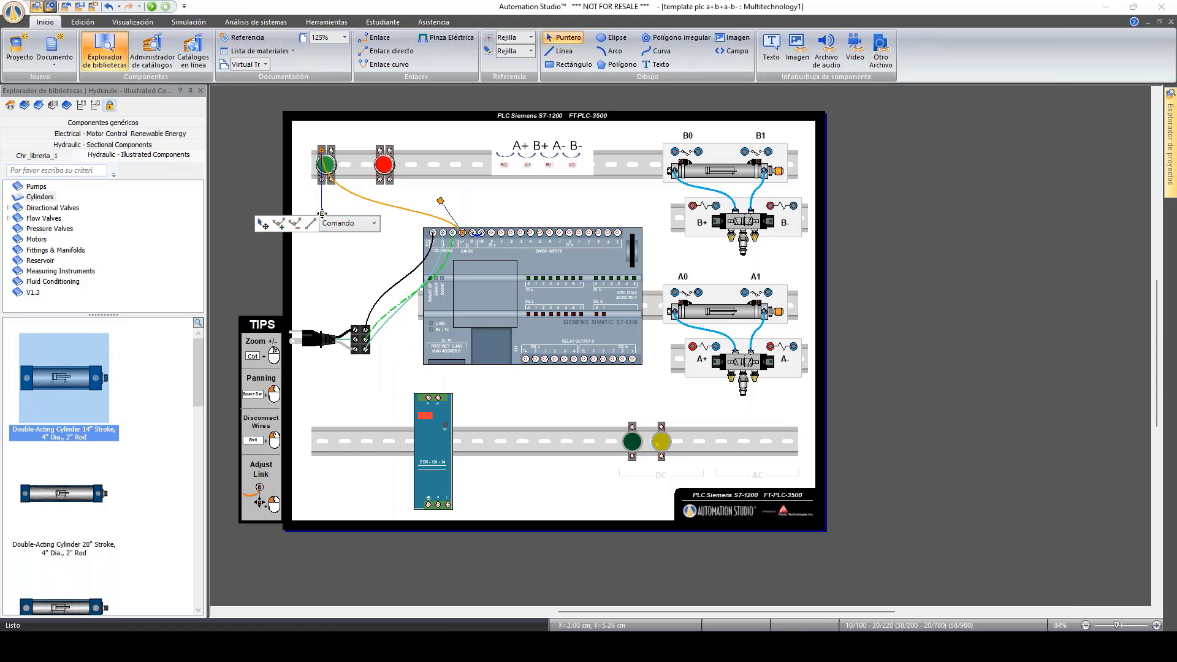
pyautogui.moveTo(322, 214); pyautogui.dragTo(294, 216)
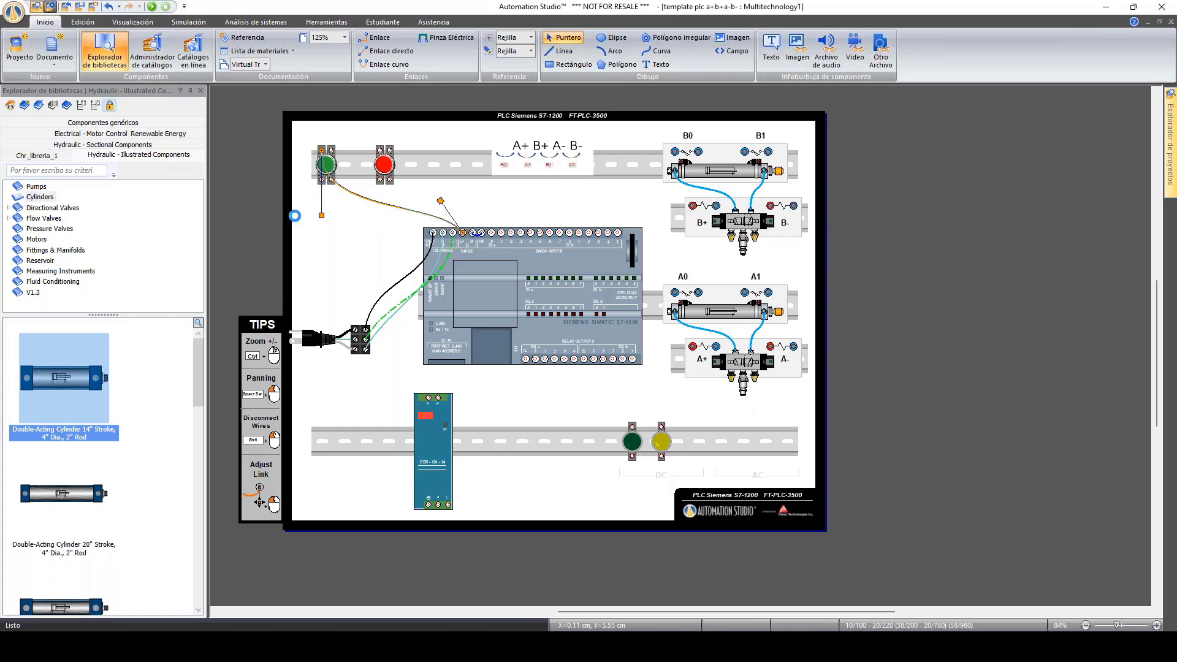
pyautogui.moveTo(355, 145); pyautogui.dragTo(410, 216)
pyautogui.click(318, 241)
pyautogui.scroll(1, 318, 241)
pyautogui.scroll(2, 318, 242)
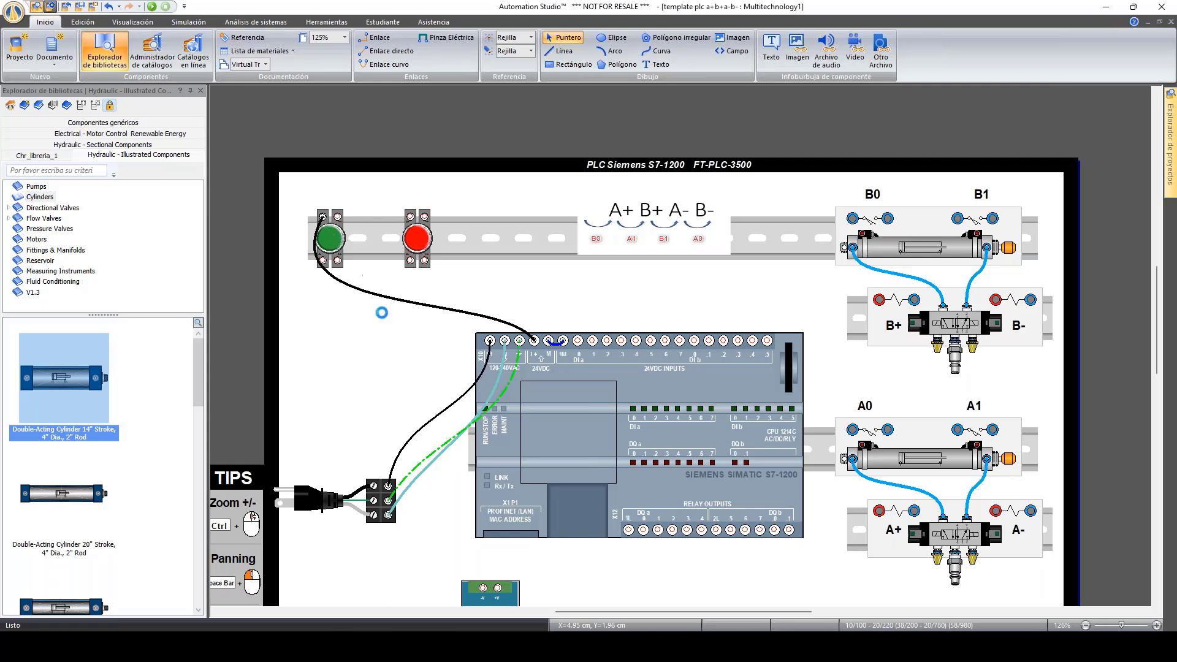
pyautogui.click(380, 324)
# Step: Join the upper-left terminals of the green and red pushbuttons with a curved wire arched upward between them
pyautogui.click(362, 243)
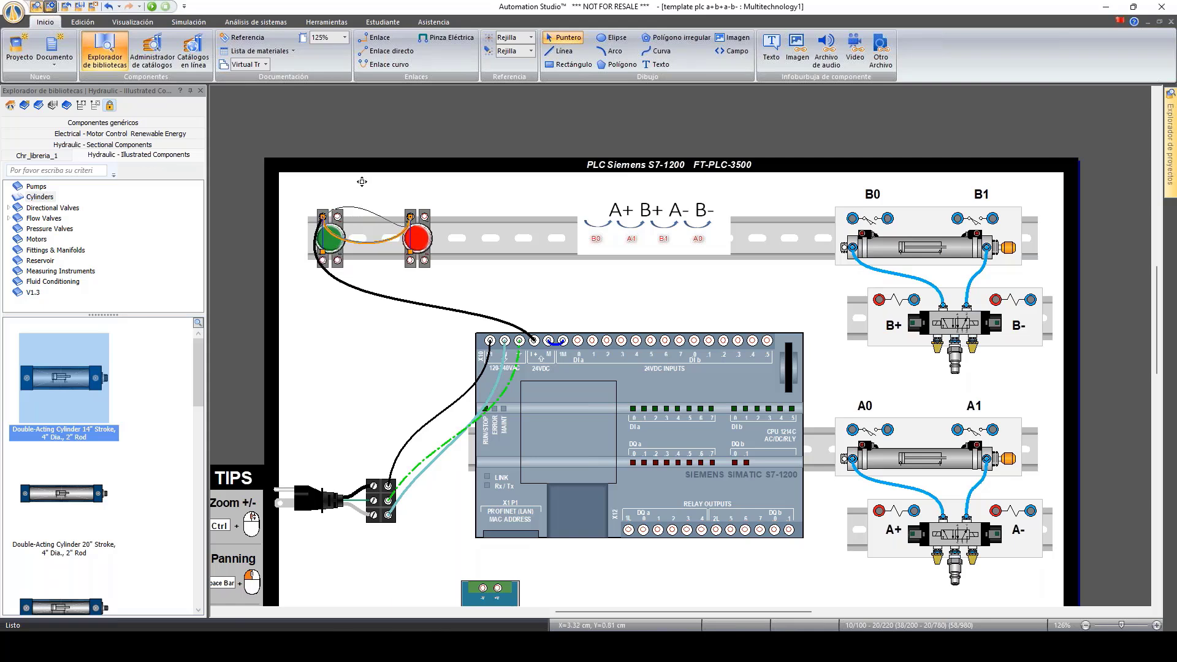
pyautogui.moveTo(323, 251); pyautogui.dragTo(361, 182)
pyautogui.click(355, 345)
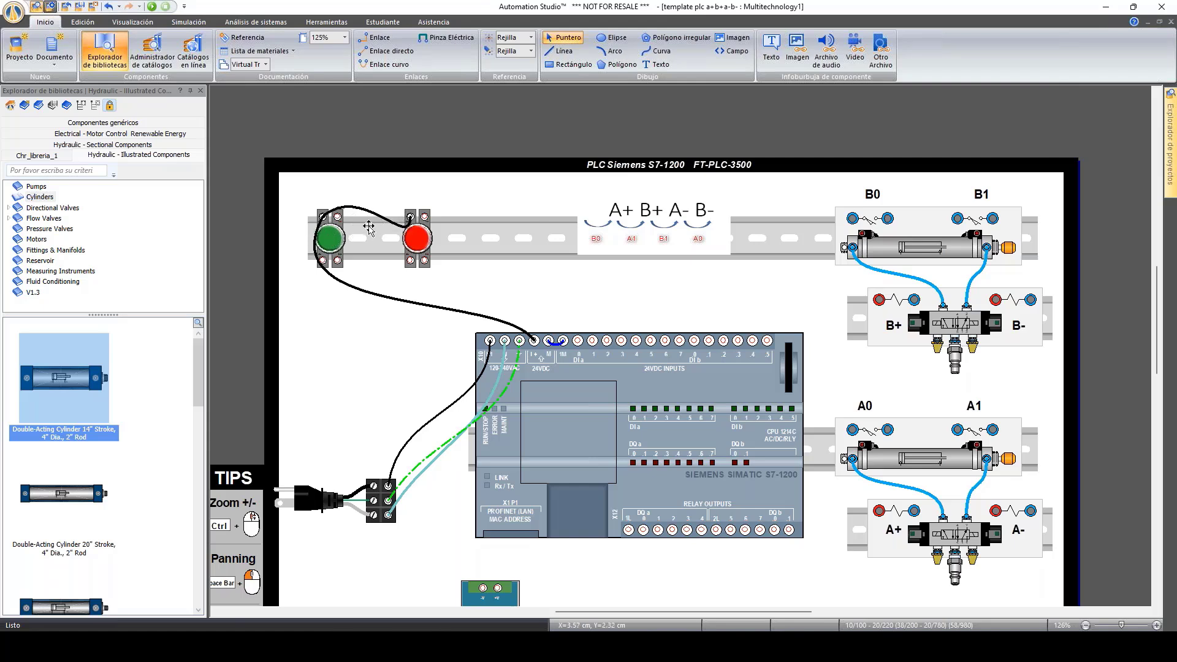
# Step: Connect the green pushbutton's lower-left terminal to PLC input DI a .0 with a curved wire and reshape it to run above the PLC
pyautogui.click(322, 261)
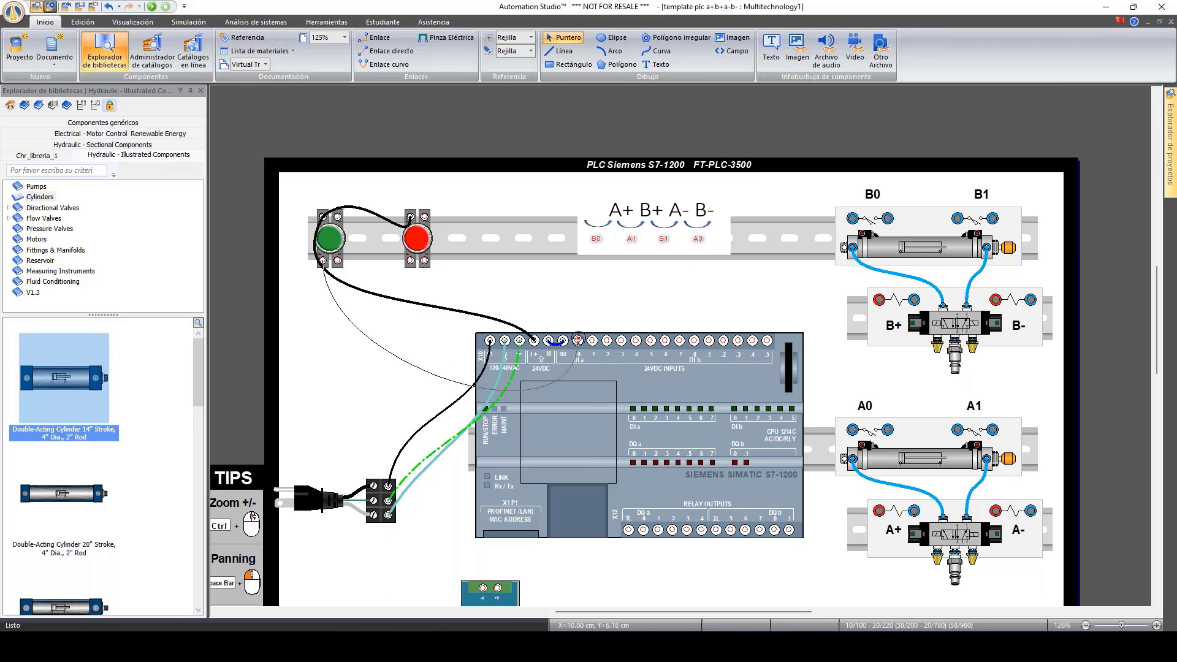
pyautogui.click(578, 338)
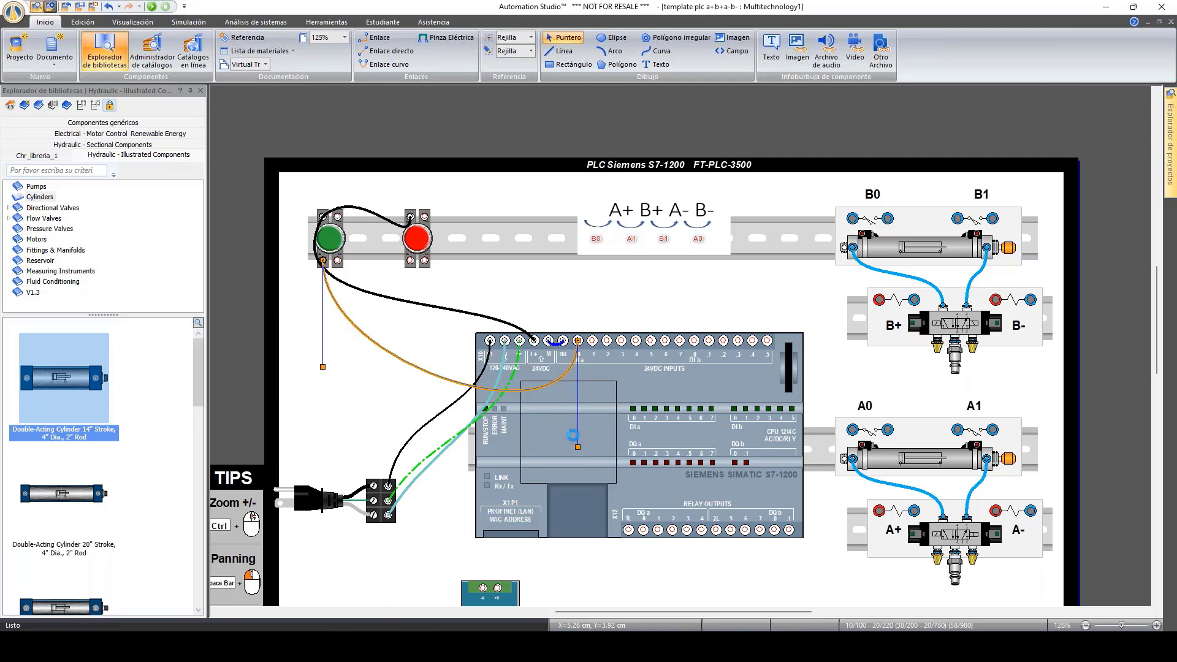
pyautogui.moveTo(577, 445); pyautogui.dragTo(587, 376)
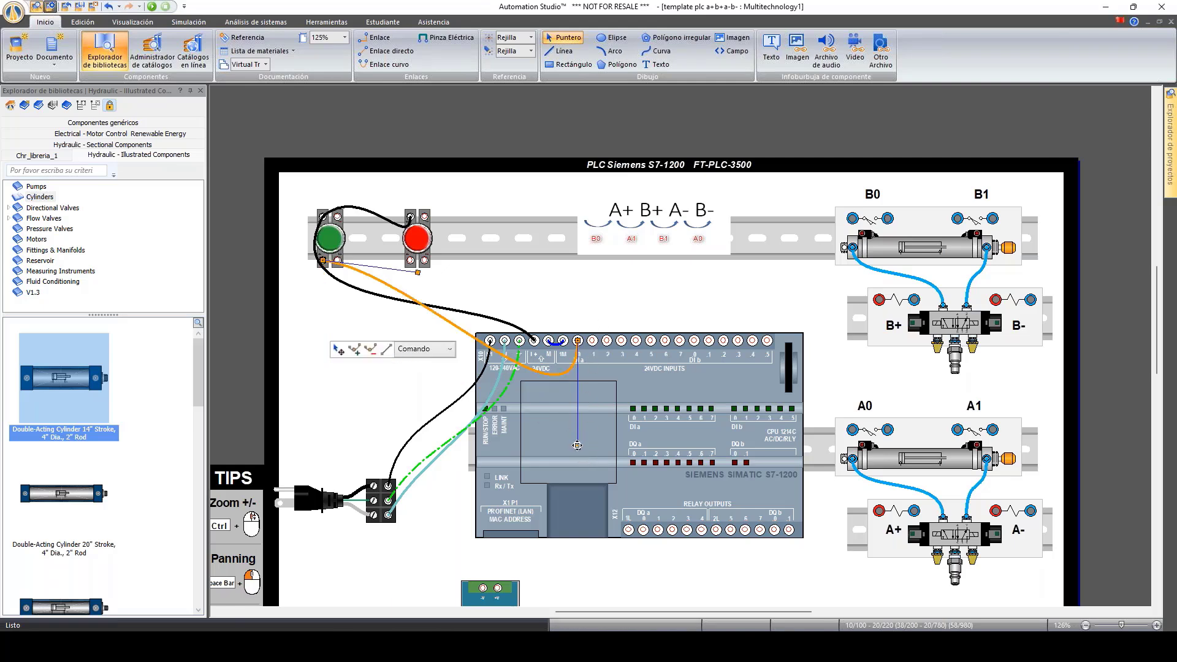
pyautogui.moveTo(578, 447); pyautogui.dragTo(536, 310)
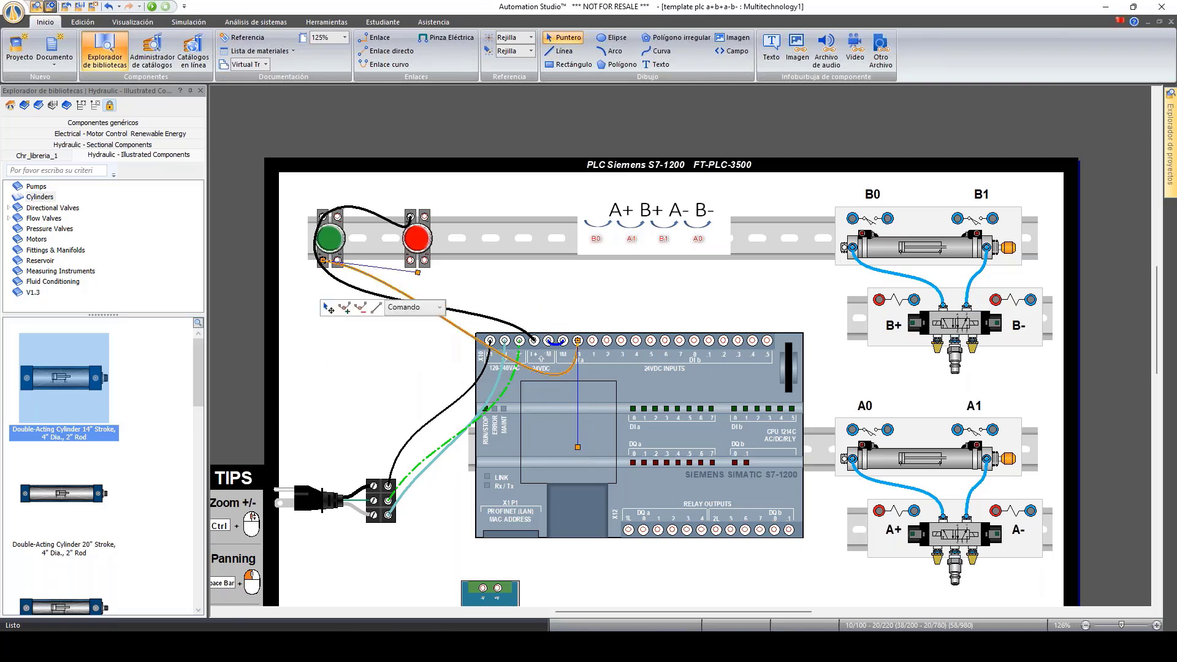
pyautogui.click(410, 331)
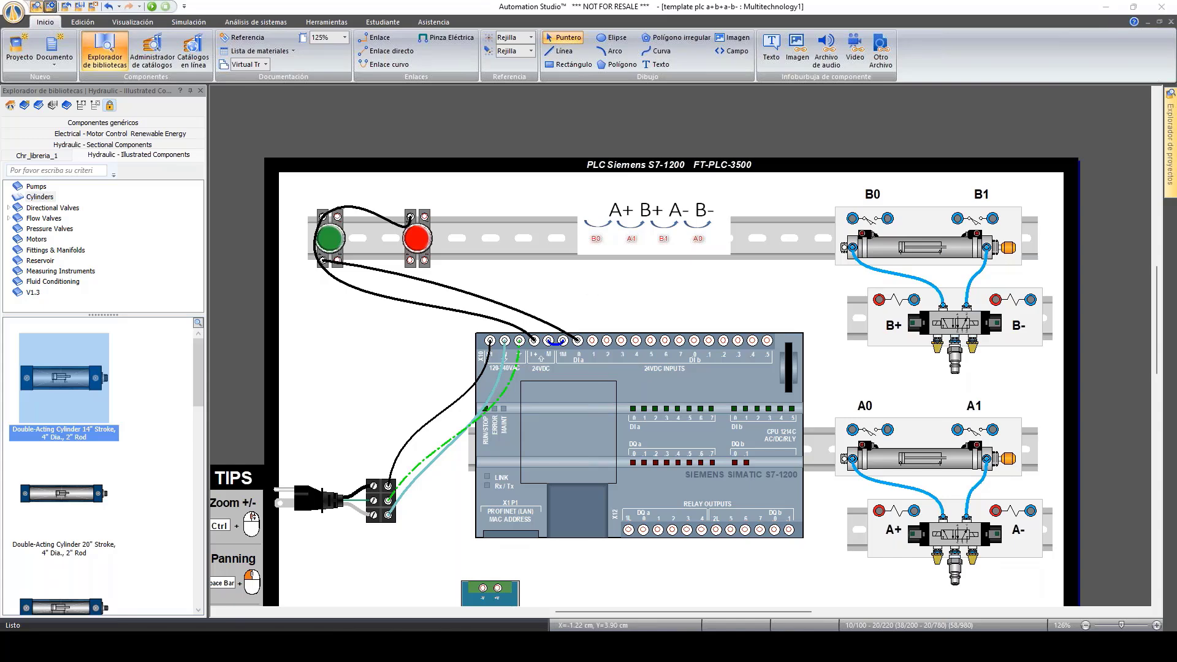
# Step: Switch to Excel and review the PLC input assignments in CARTA PLC.xlsx, moving its window off the cylinders, and minimize it
pyautogui.moveTo(0, 153); pyautogui.dragTo(694, 147)
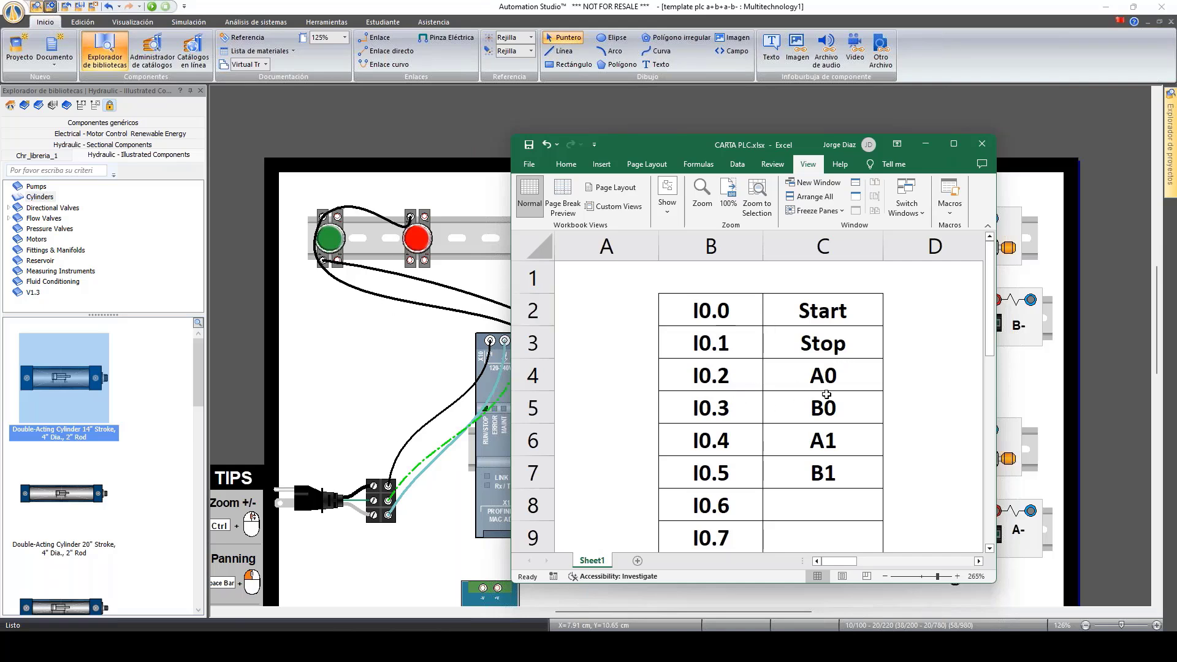
pyautogui.moveTo(627, 146); pyautogui.dragTo(381, 120)
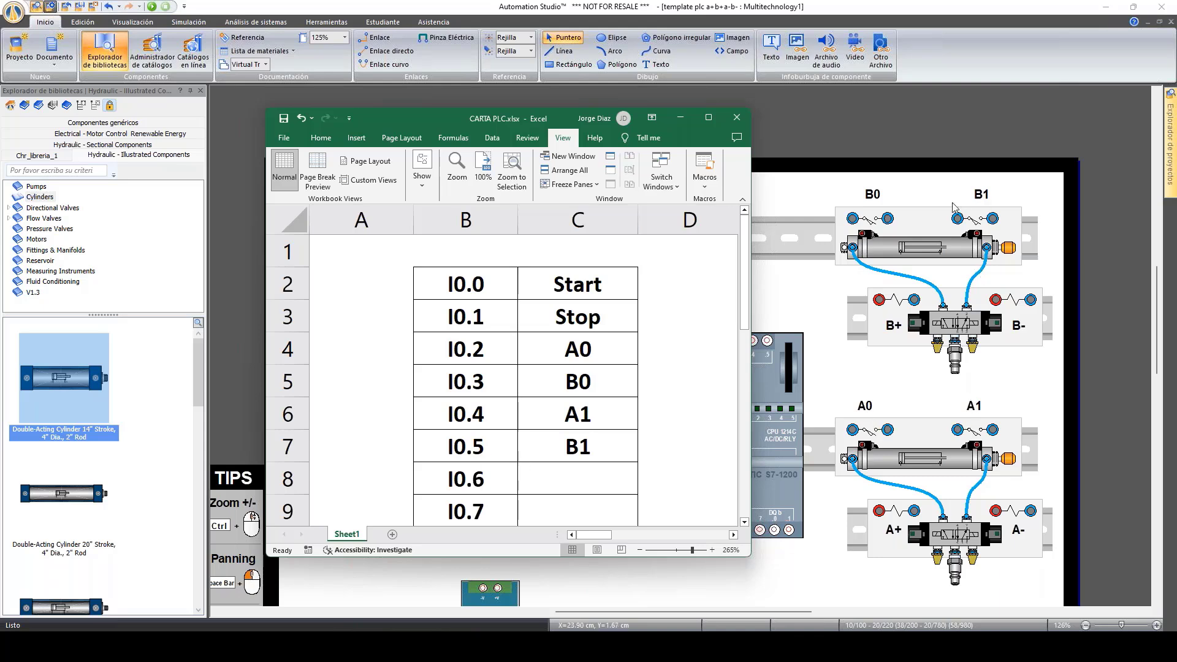
pyautogui.click(682, 118)
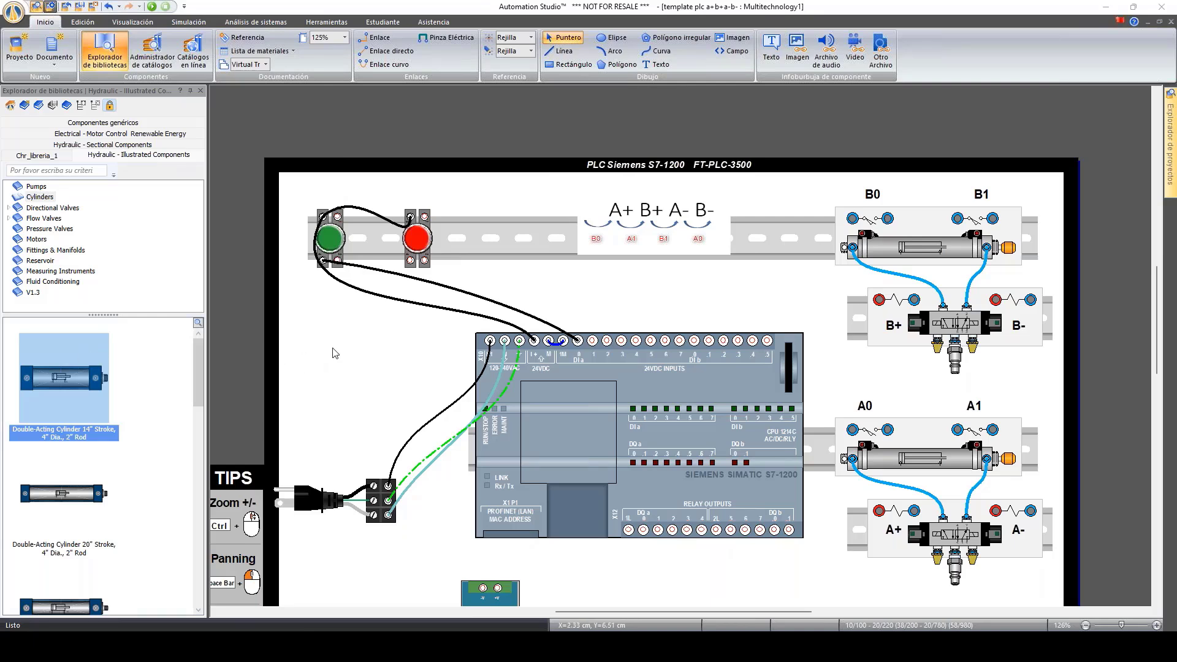
# Step: Paste the copied input assignment table into the free area between the green pushbutton and the plug, and shrink it clear of the phase wire
pyautogui.hotkey('ctrl', 'v')
pyautogui.moveTo(376, 361); pyautogui.dragTo(331, 325)
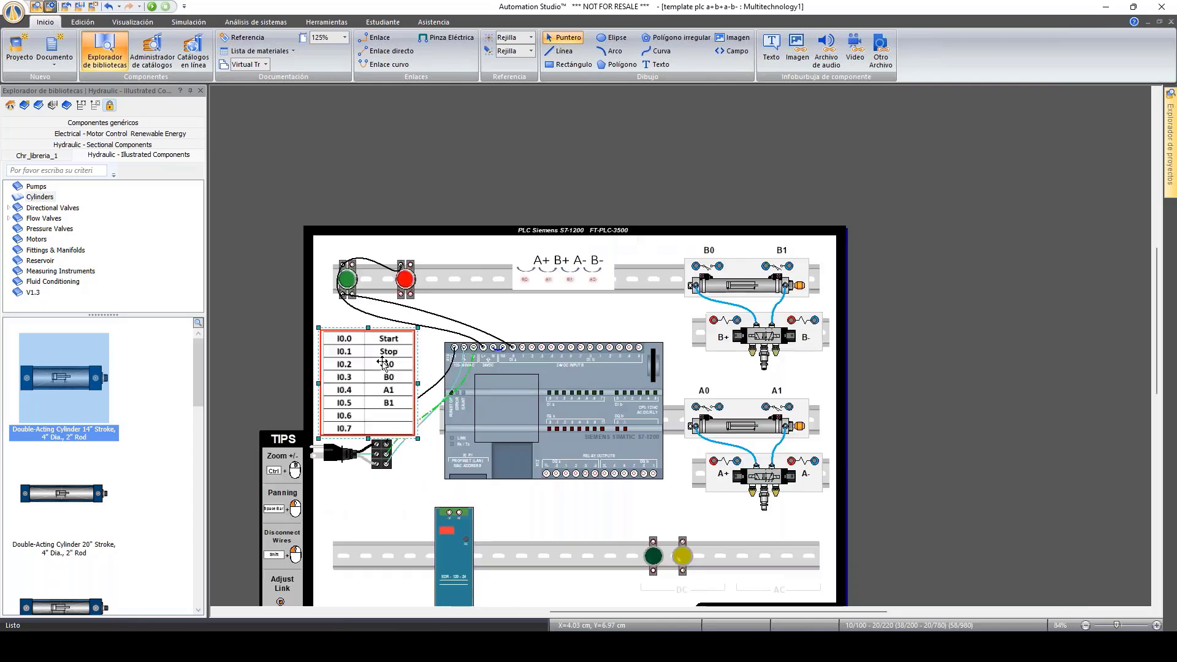
pyautogui.scroll(-2, 385, 362)
pyautogui.scroll(3, 383, 362)
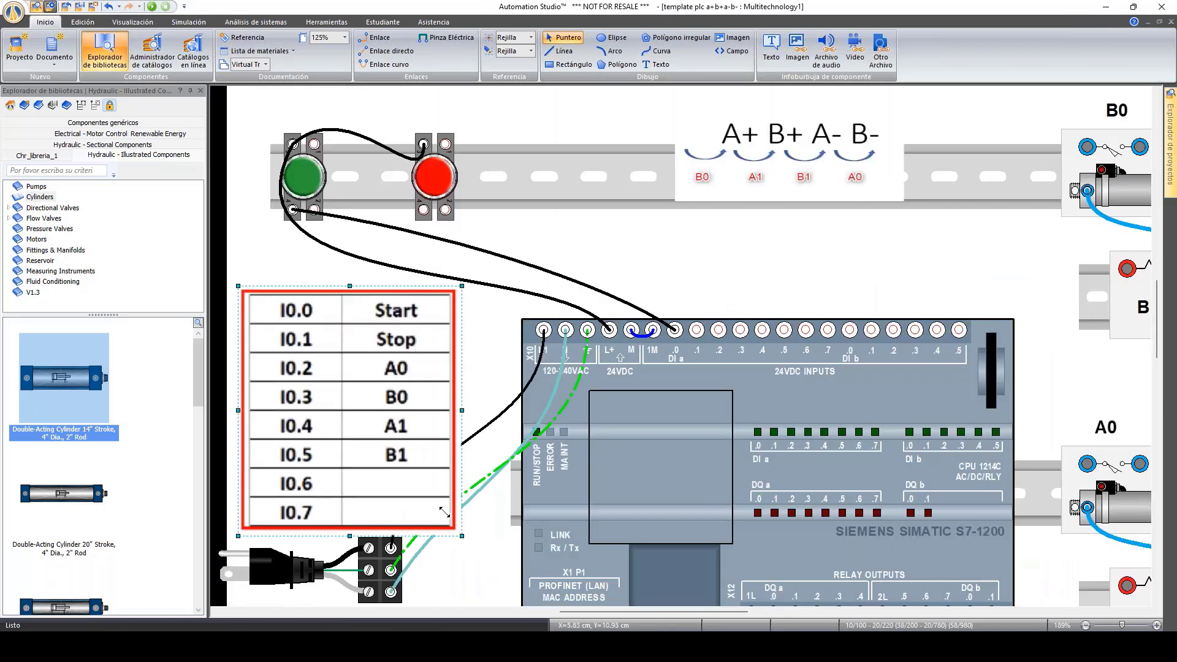
pyautogui.moveTo(444, 512); pyautogui.dragTo(413, 481)
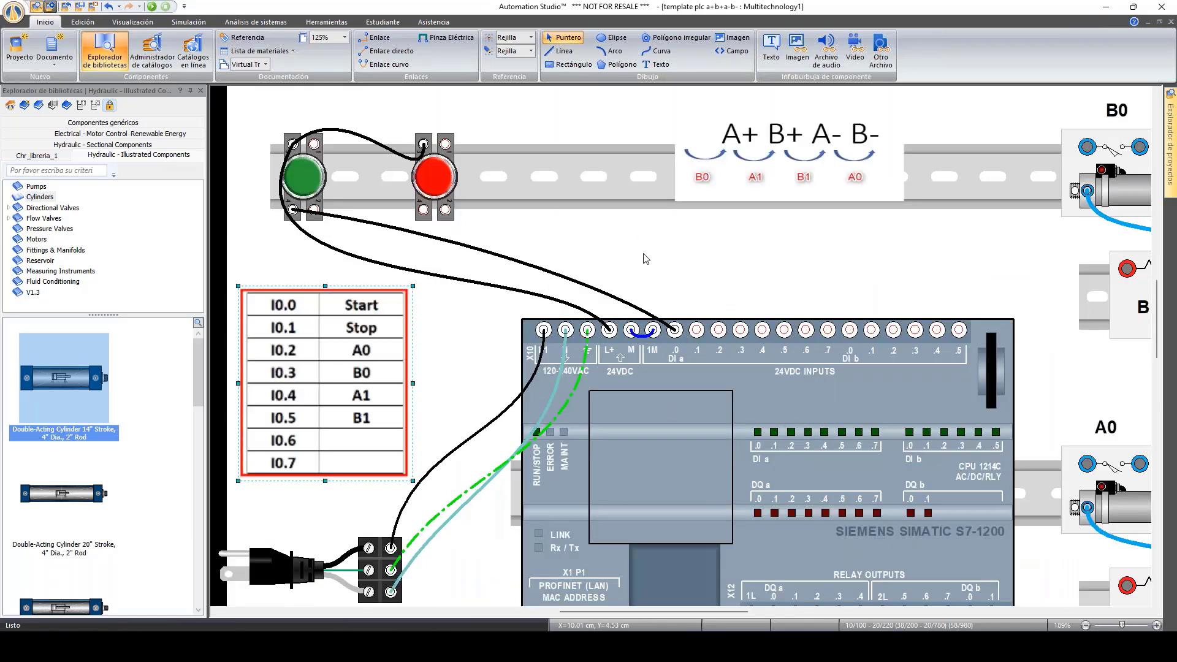
# Step: Connect the red pushbutton's lower-left terminal to PLC input DI a .1 with a curved wire, smooth its curve and set its type to Control -Blue
pyautogui.click(671, 251)
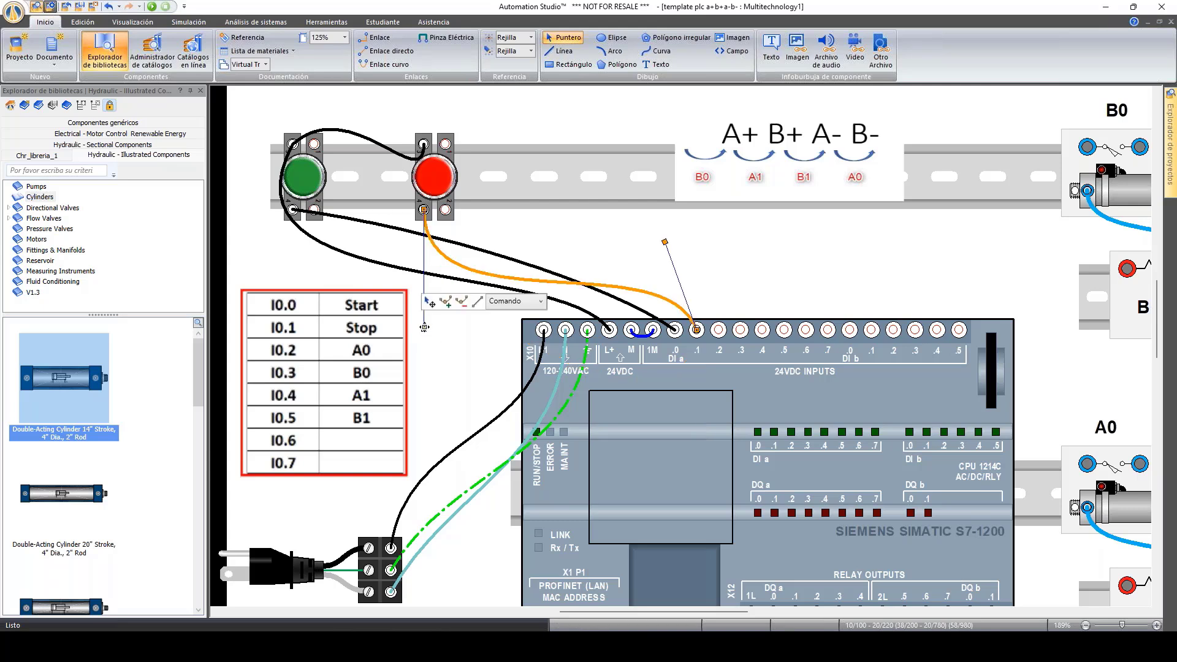
pyautogui.moveTo(423, 328); pyautogui.dragTo(451, 284)
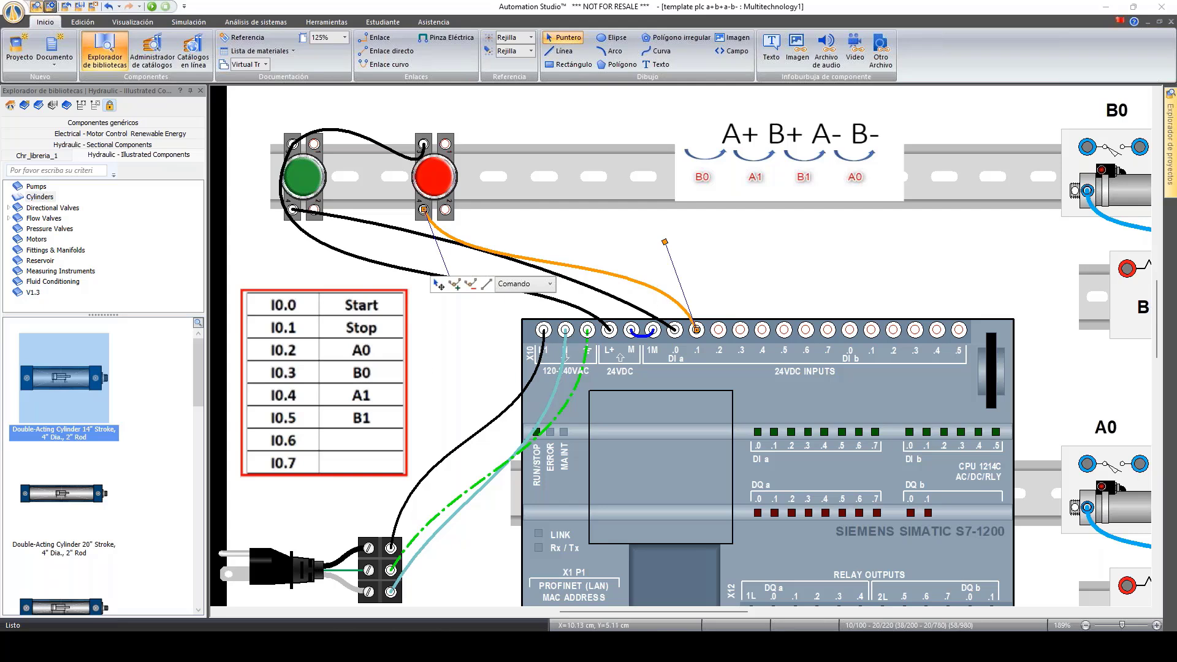
pyautogui.click(550, 284)
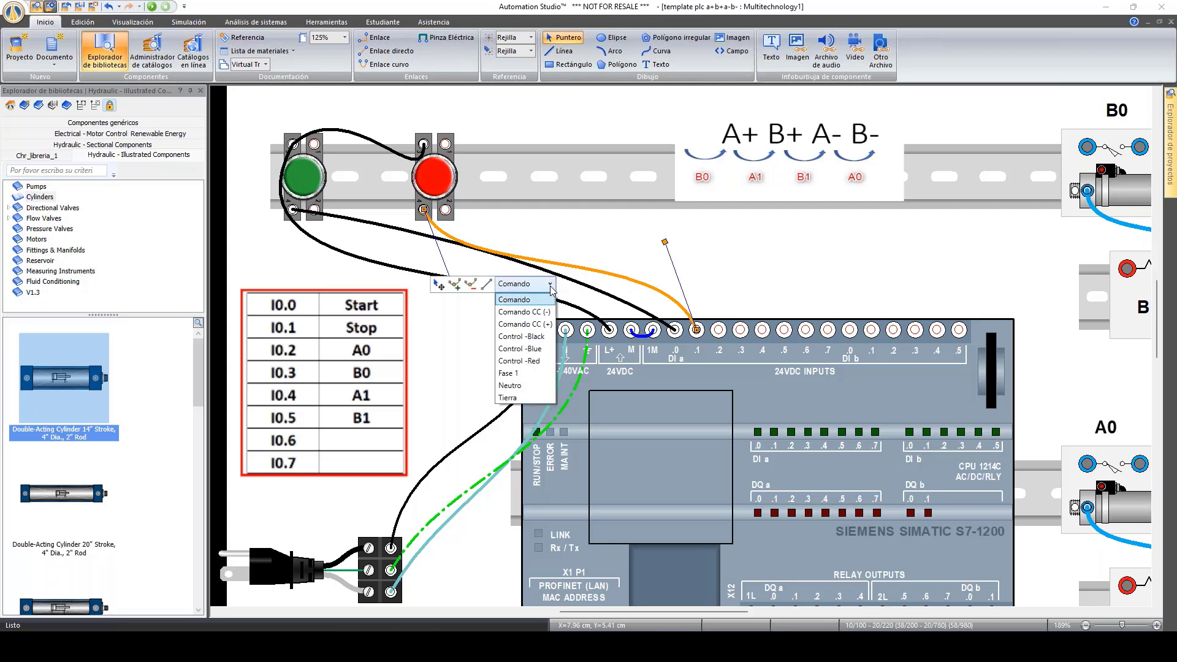
pyautogui.click(537, 349)
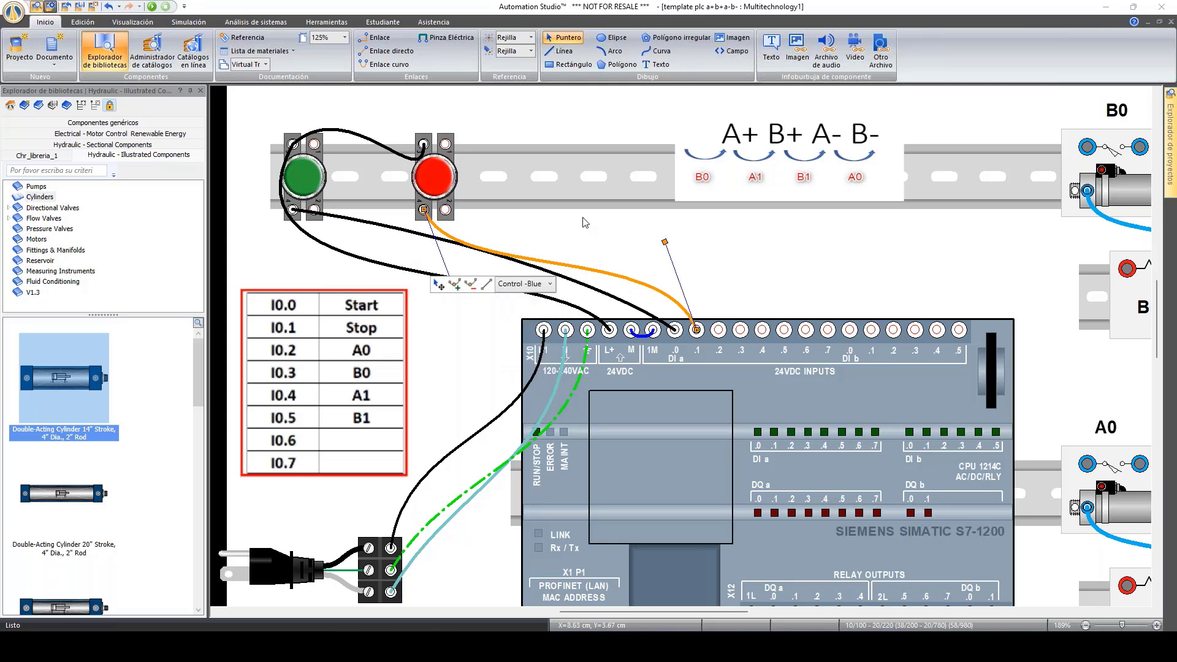
pyautogui.click(585, 224)
# Step: Change the wire between the green pushbutton and PLC input DI a .0 to the Control -Blue type
pyautogui.click(363, 225)
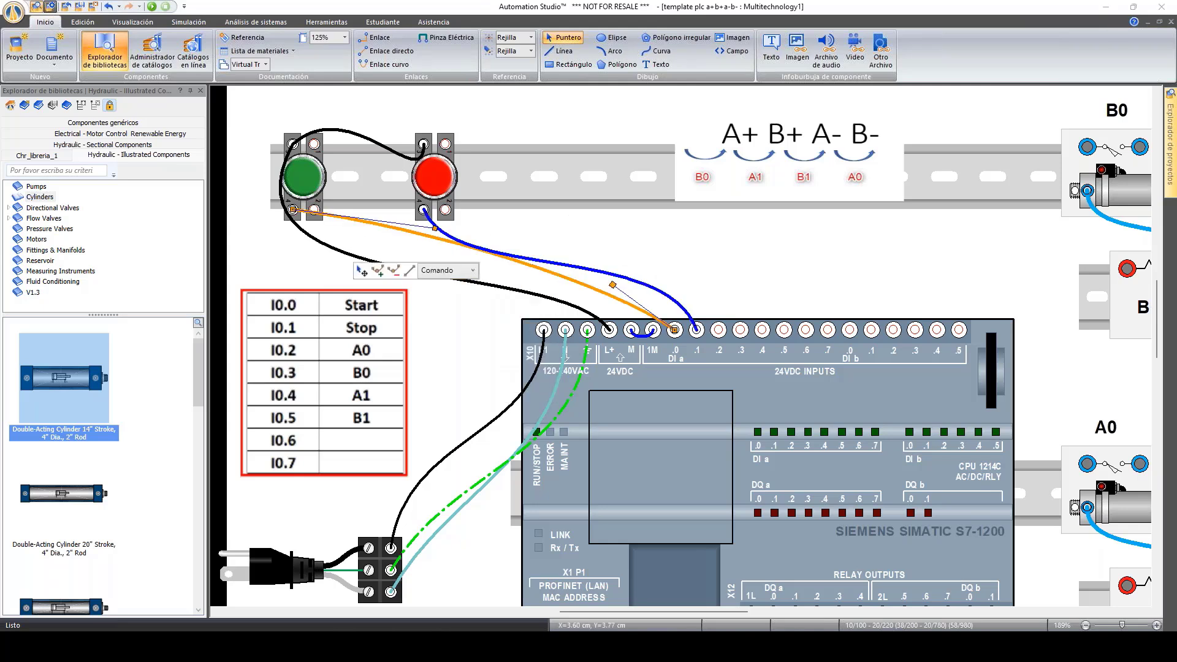
pyautogui.click(462, 273)
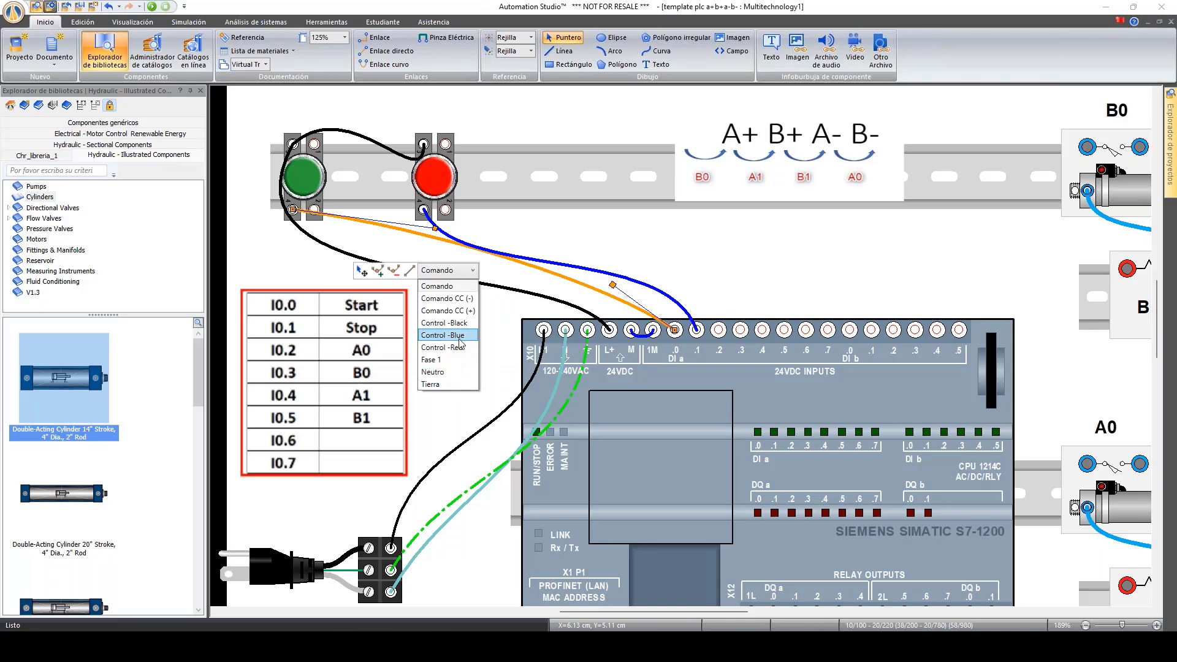
pyautogui.click(460, 344)
pyautogui.click(739, 276)
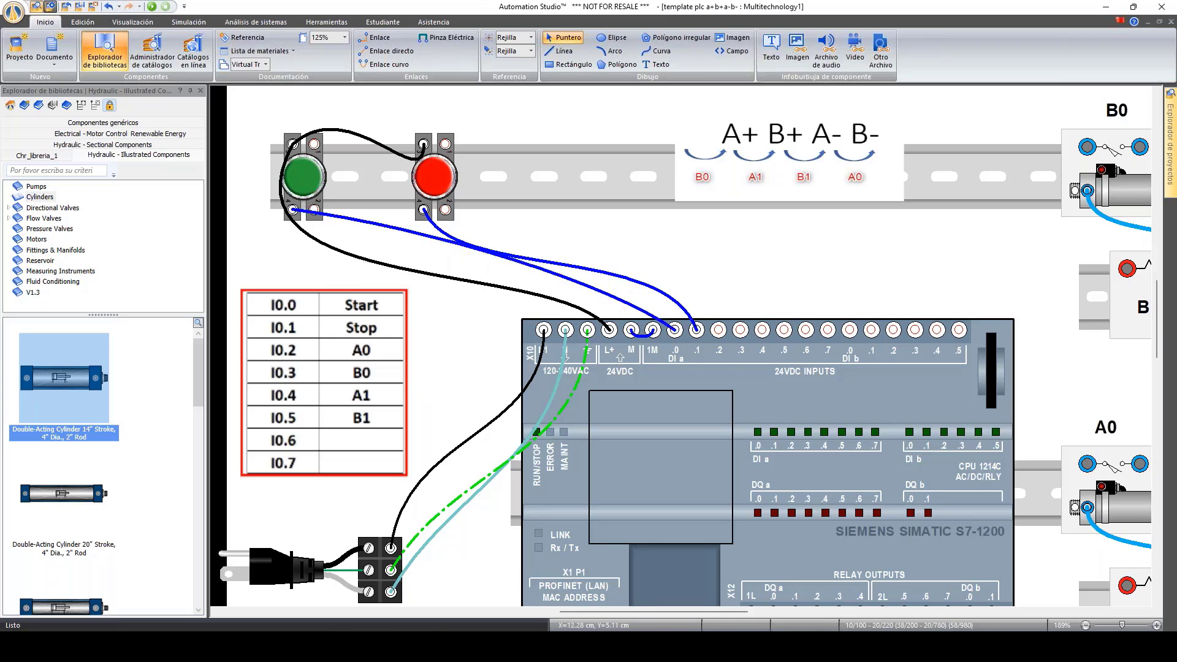
# Step: Connect the PLC's L+ terminal to the left terminal of limit switch A0 with a curved Control -Blue wire and flatten its curve
pyautogui.scroll(-2, 739, 277)
pyautogui.moveTo(529, 612); pyautogui.dragTo(543, 612)
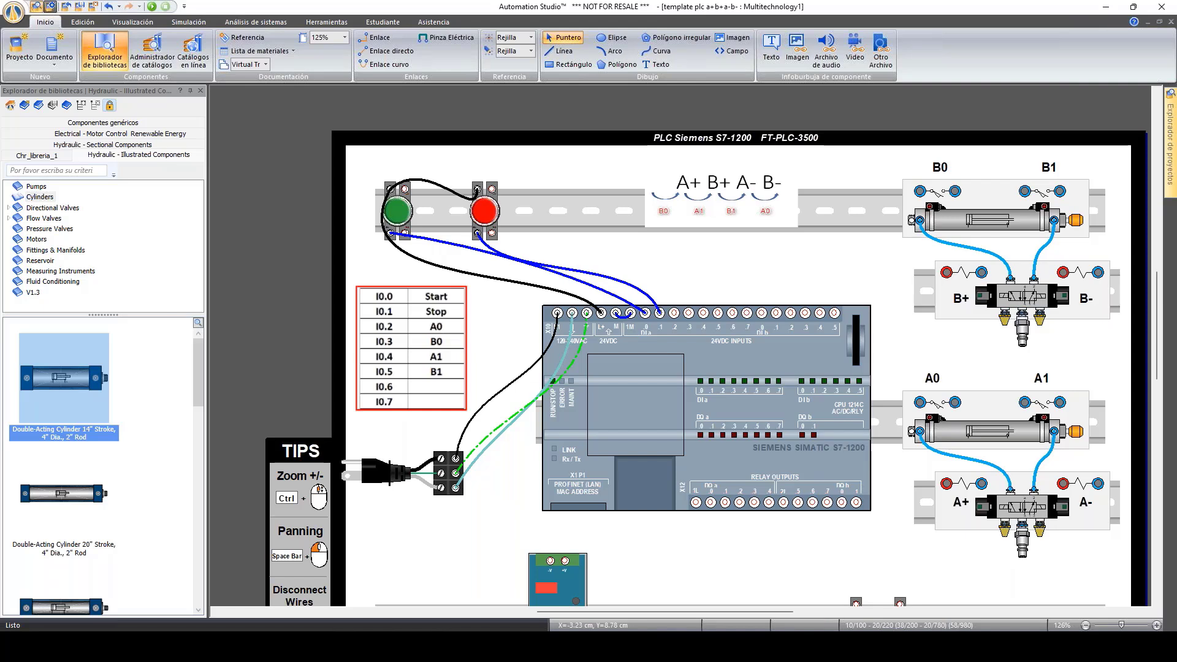
pyautogui.moveTo(601, 312); pyautogui.dragTo(918, 402)
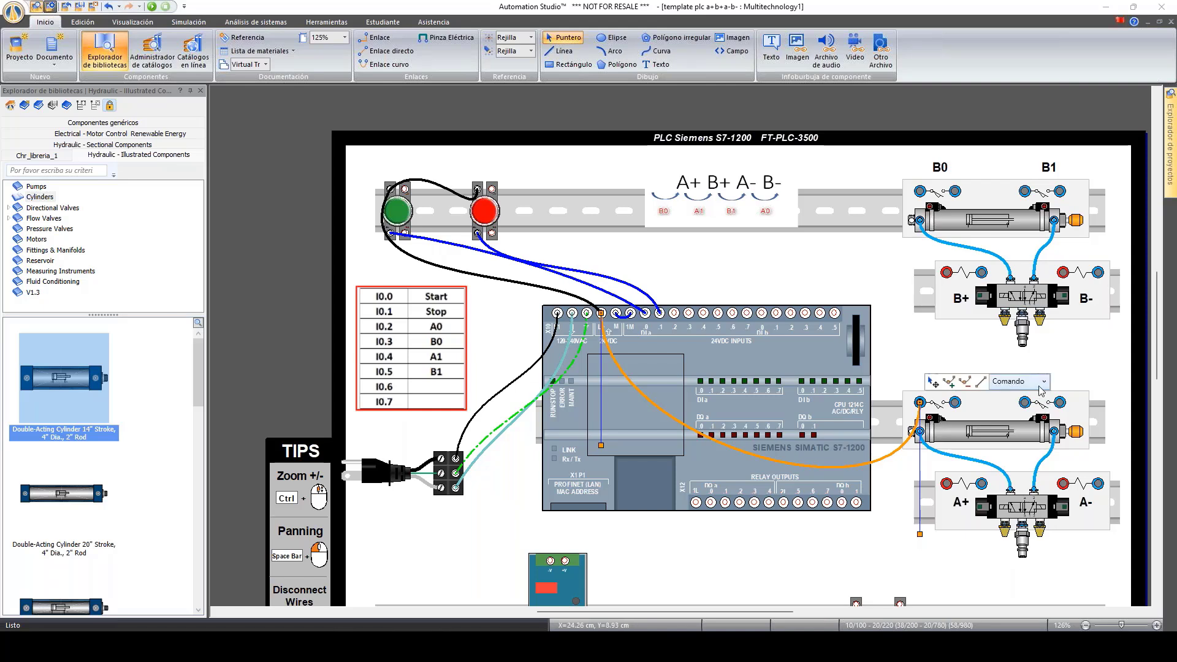
pyautogui.click(1044, 382)
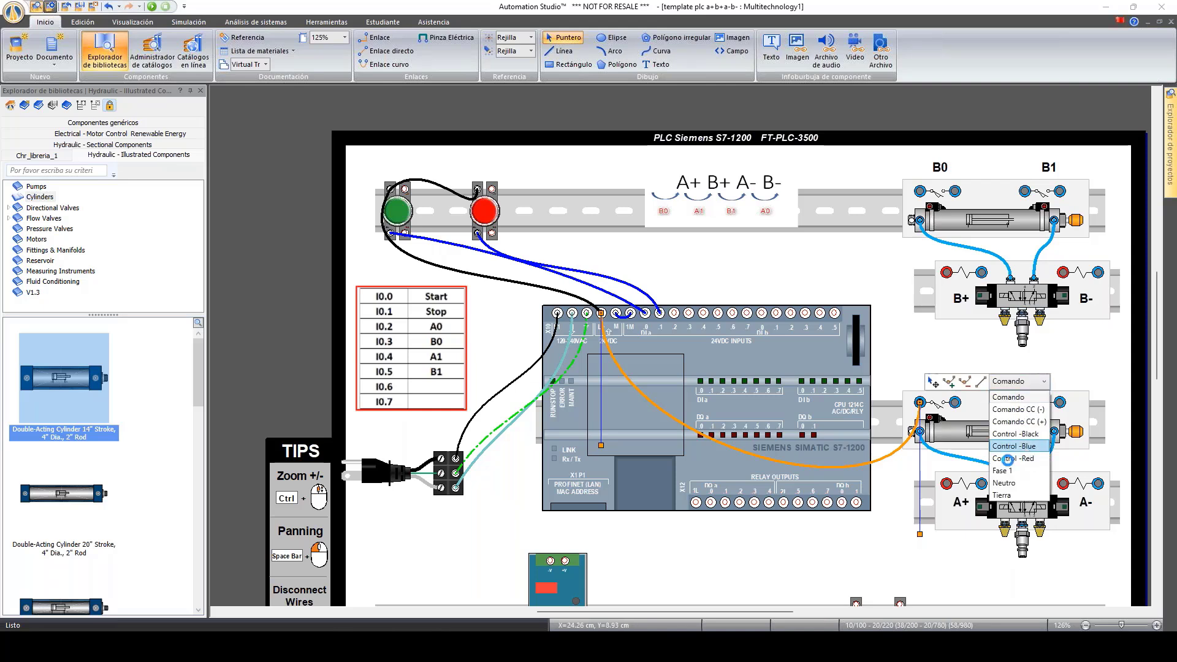
pyautogui.click(1011, 447)
pyautogui.click(924, 538)
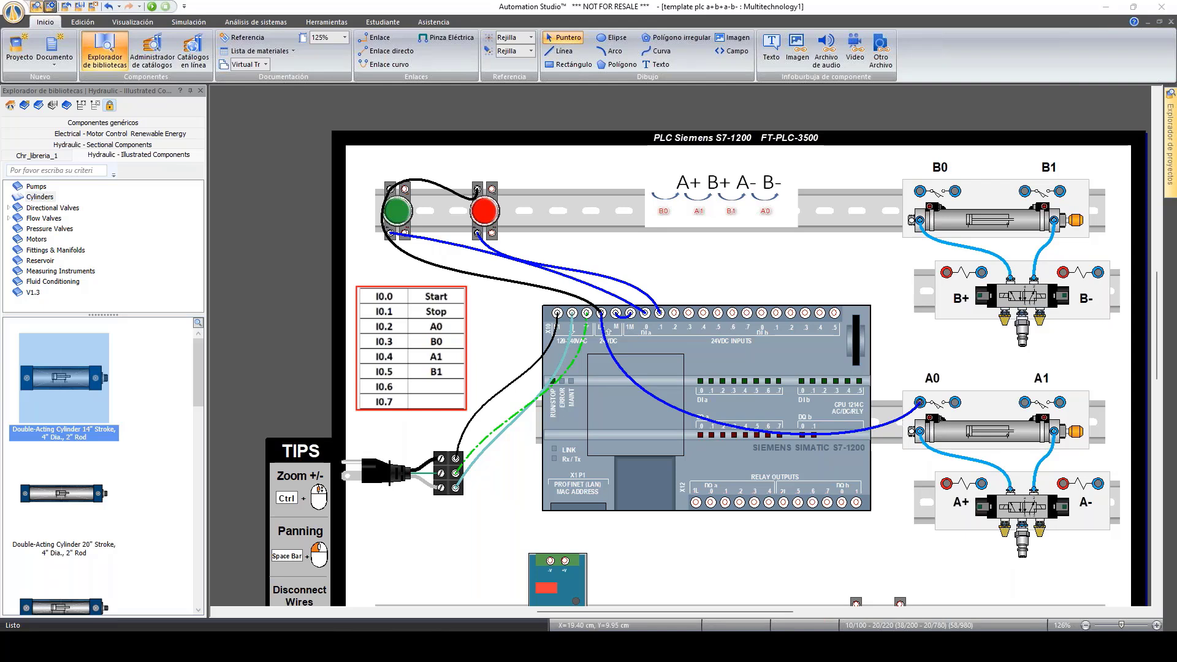
# Step: Change the wire between the PLC's L+ terminal and limit switch A0 to the Fase 1 type
pyautogui.click(896, 422)
pyautogui.click(867, 406)
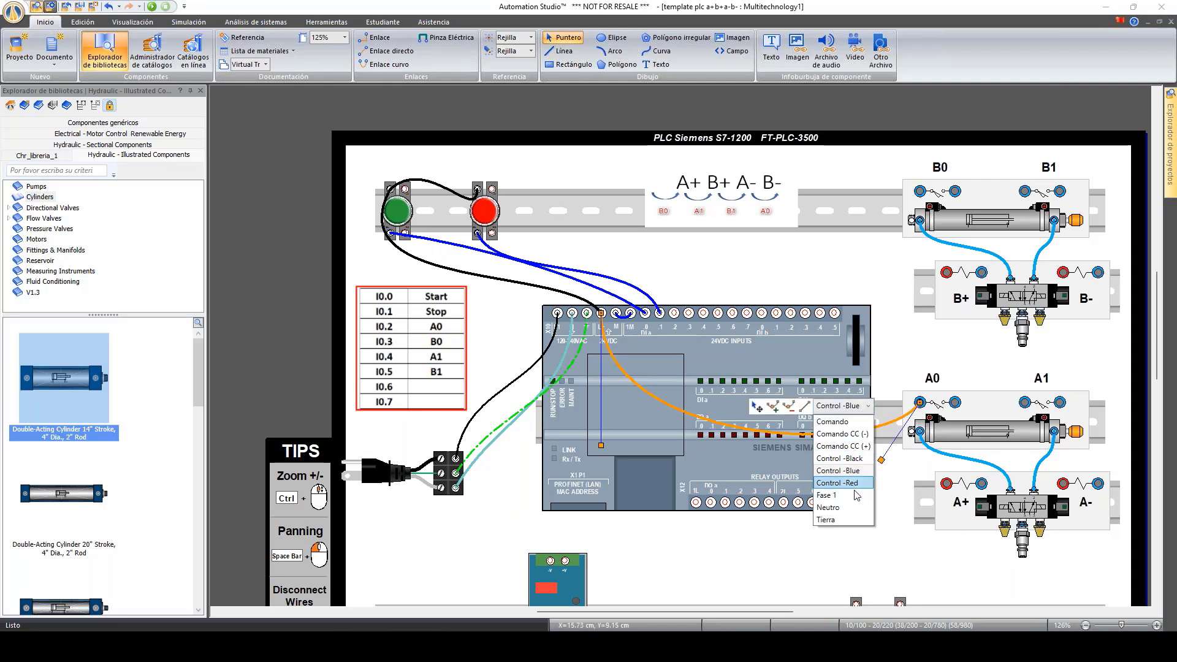
pyautogui.click(825, 495)
pyautogui.click(824, 556)
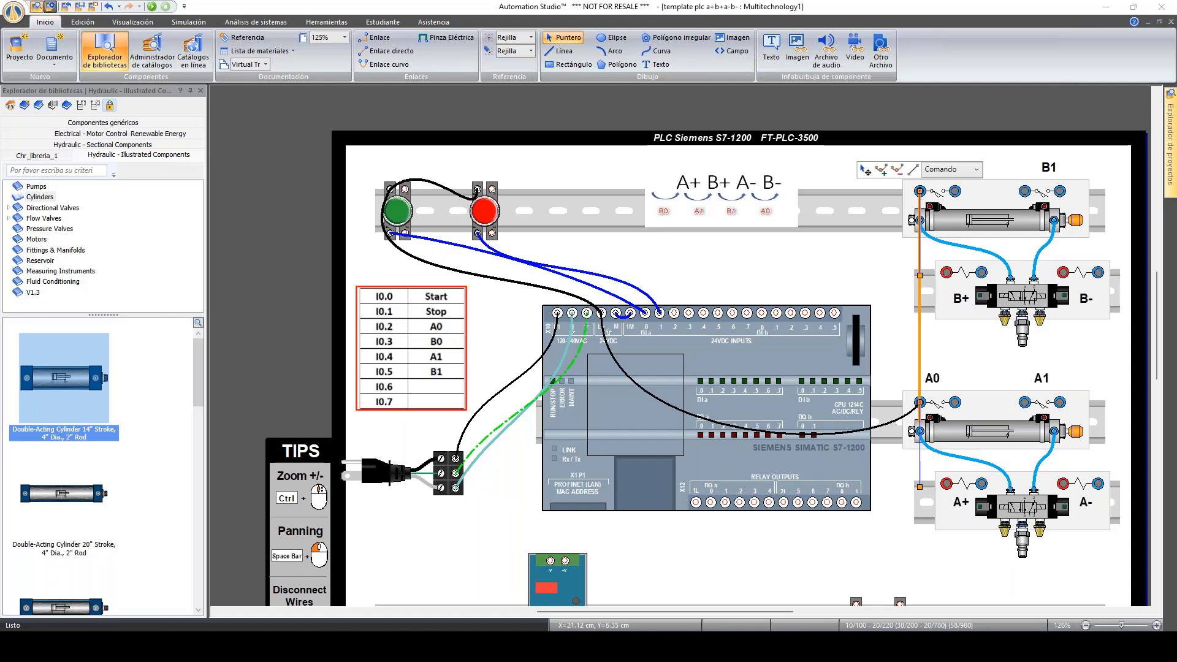
# Step: Link the left terminals of limit switches B0 and B1, and of A0 and A1, with curved wires, setting the A0–A1 wire to Fase 1
pyautogui.click(885, 323)
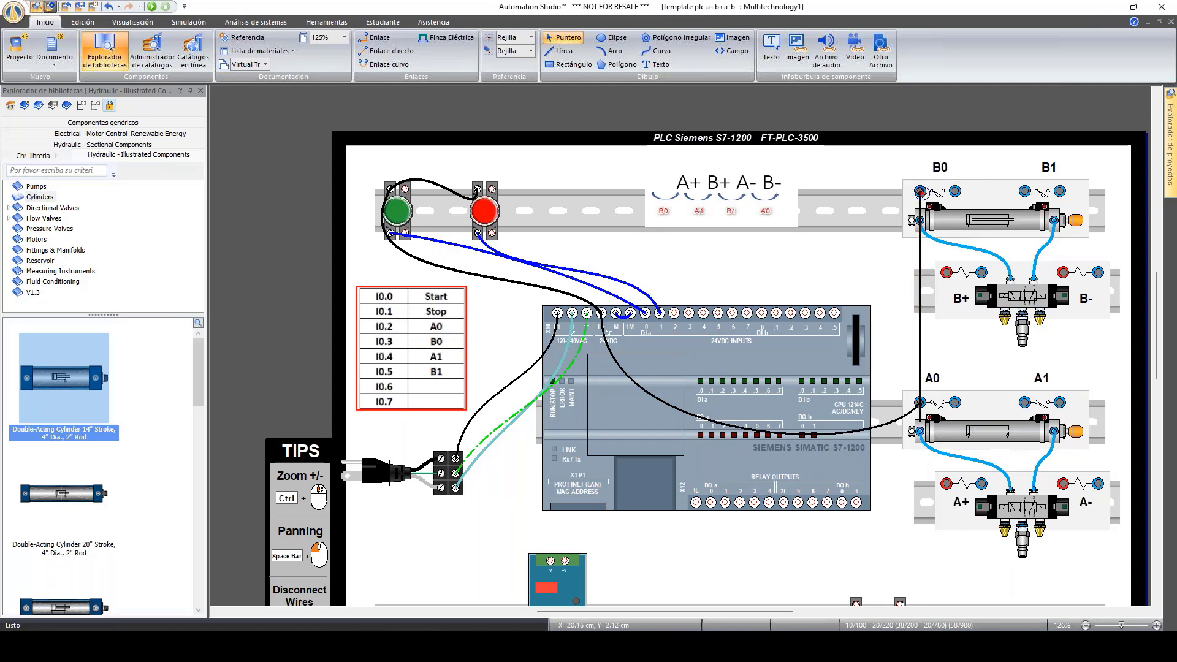
pyautogui.moveTo(920, 192); pyautogui.dragTo(1024, 191)
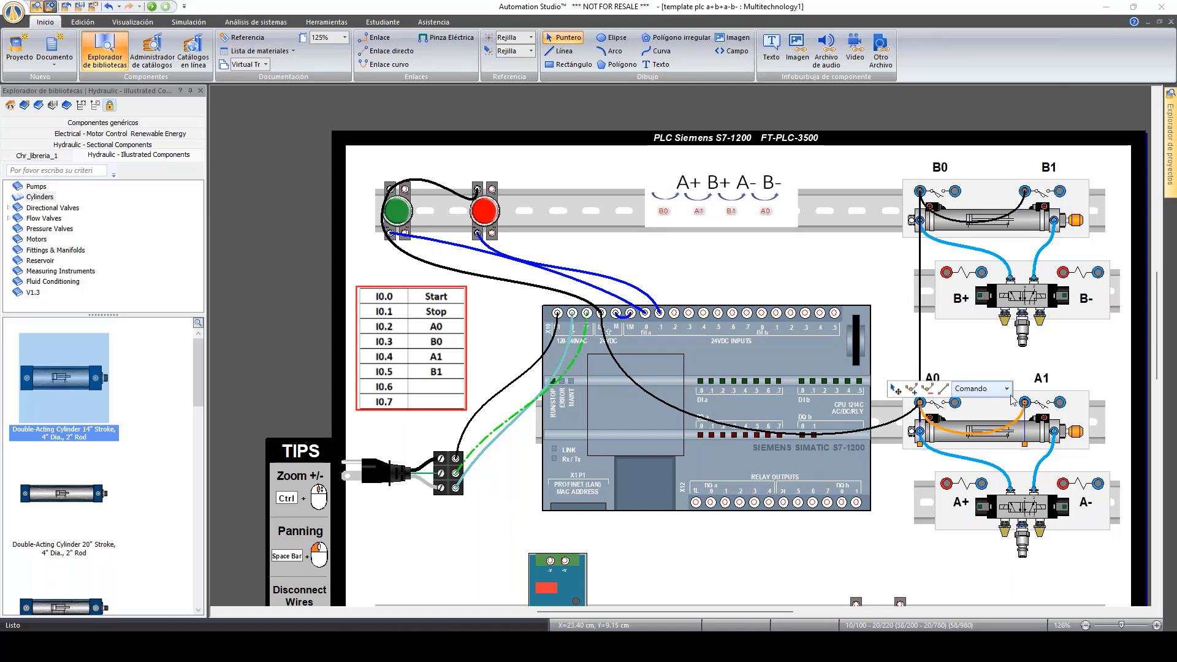
pyautogui.click(1006, 389)
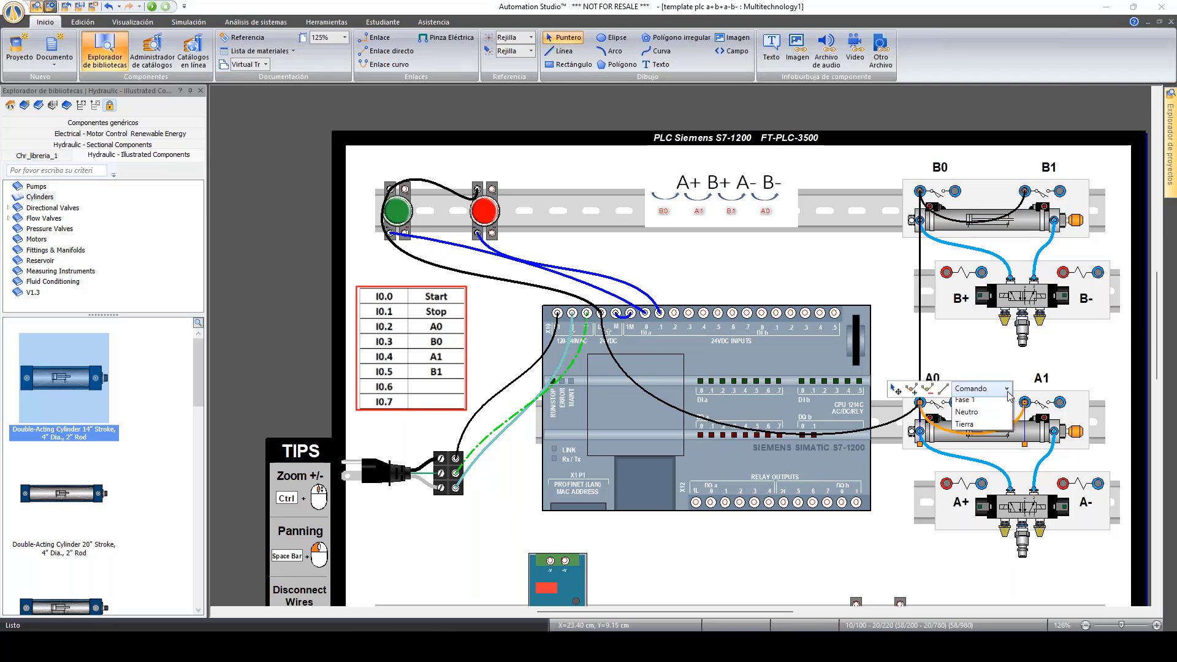
pyautogui.click(968, 478)
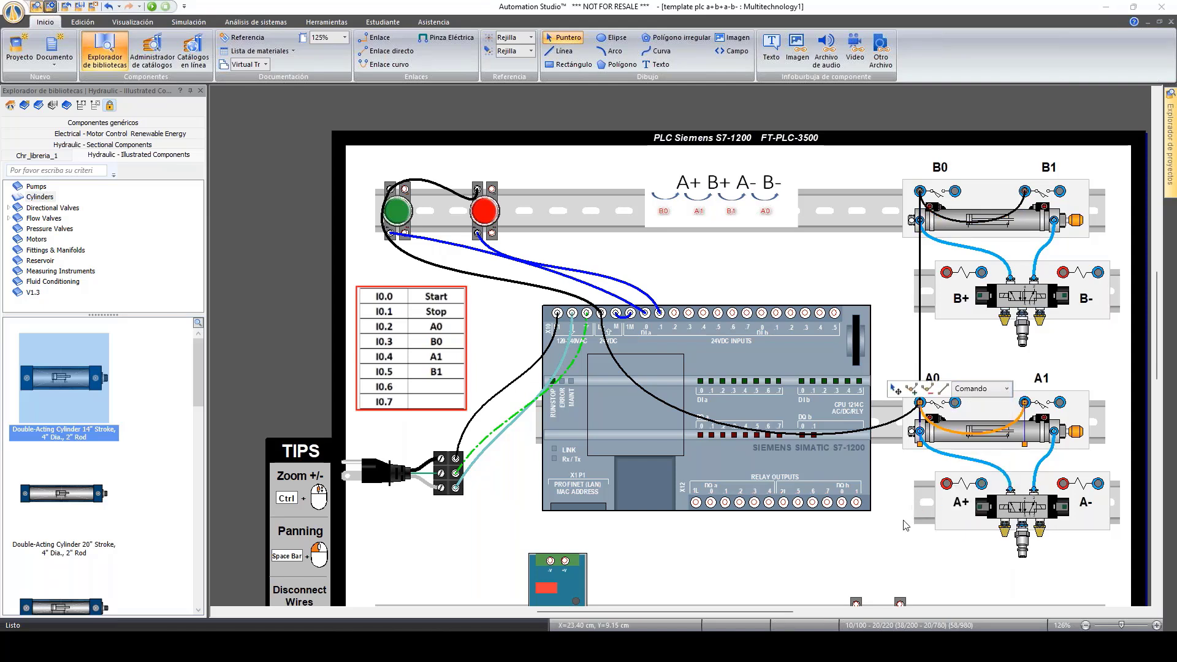
pyautogui.click(895, 518)
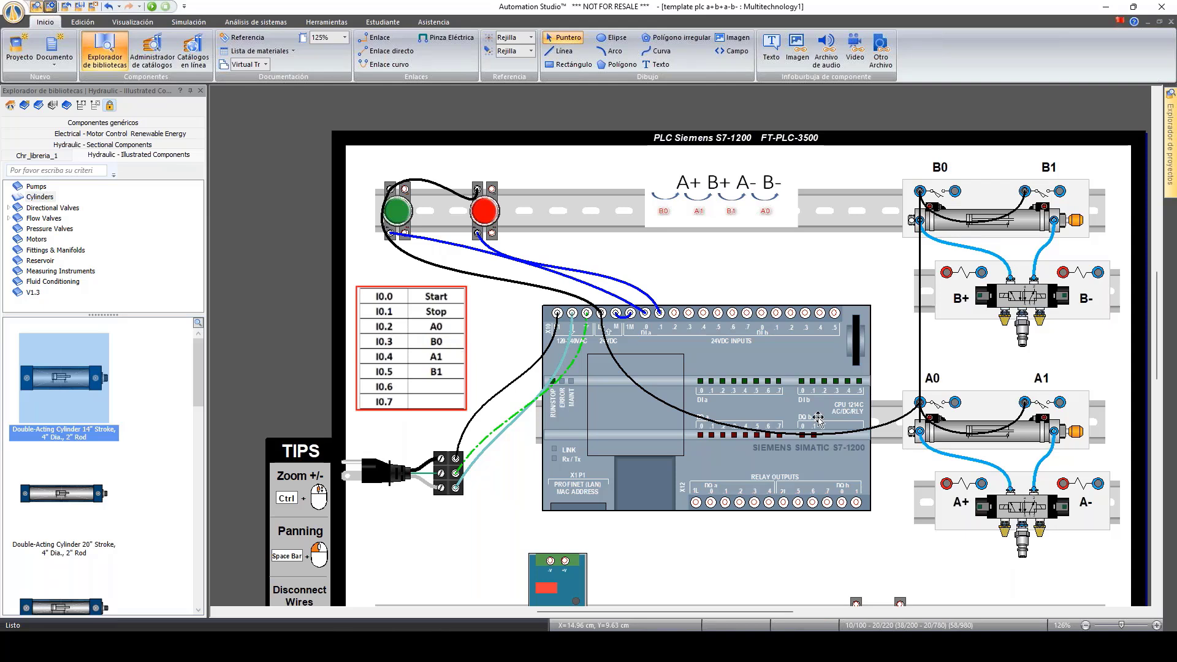
# Step: Connect limit switch A0's right terminal to PLC input DI a .2 with a curved wire and set its type to Control -Blue
pyautogui.moveTo(951, 403); pyautogui.dragTo(674, 313)
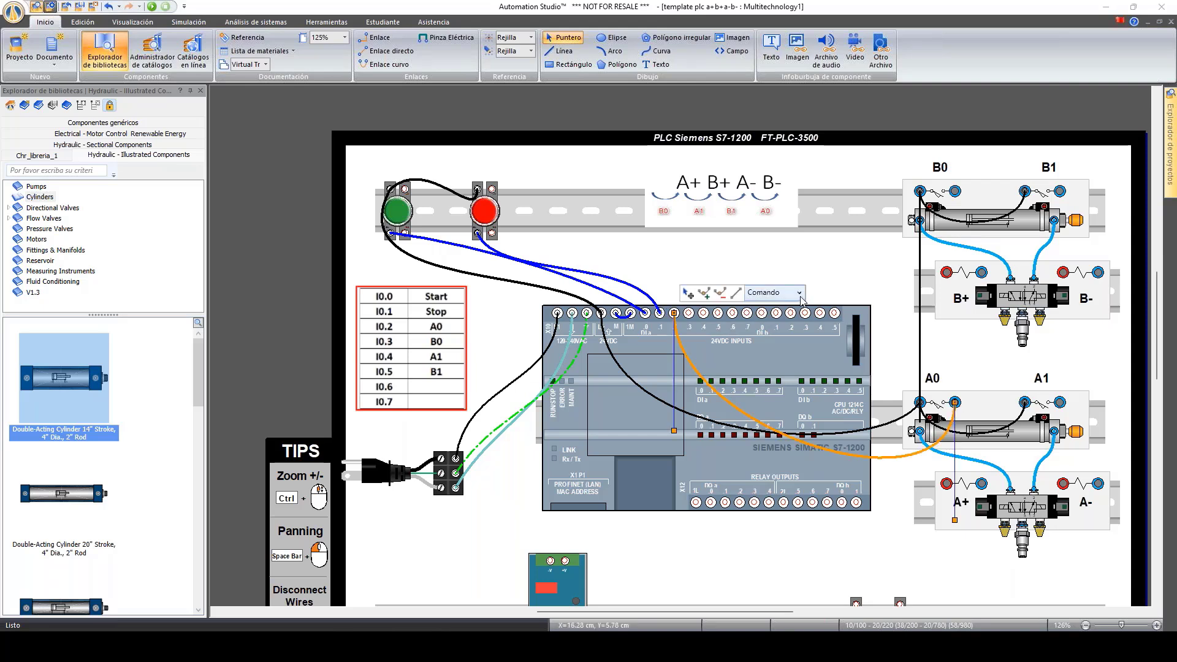
pyautogui.click(799, 293)
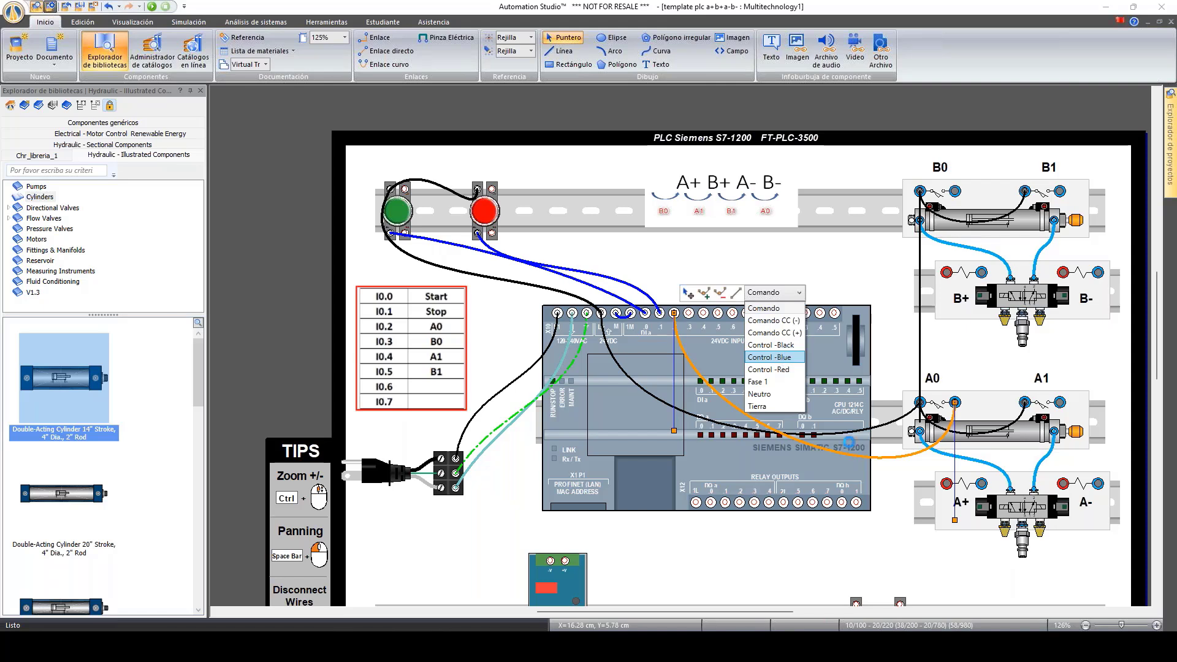
pyautogui.click(773, 358)
pyautogui.click(968, 343)
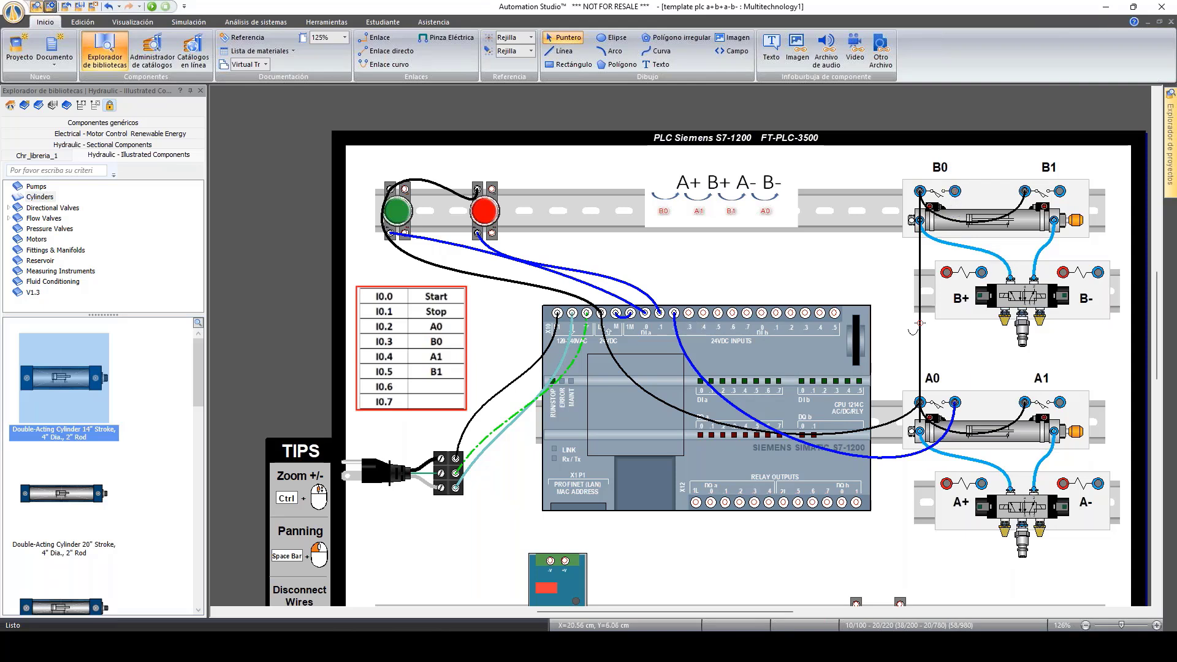
# Step: Connect the right terminals of limit switches B0 and A1 to PLC inputs DI a .3 and .4, setting the A1 wire to Control -Blue
pyautogui.click(688, 313)
pyautogui.click(850, 270)
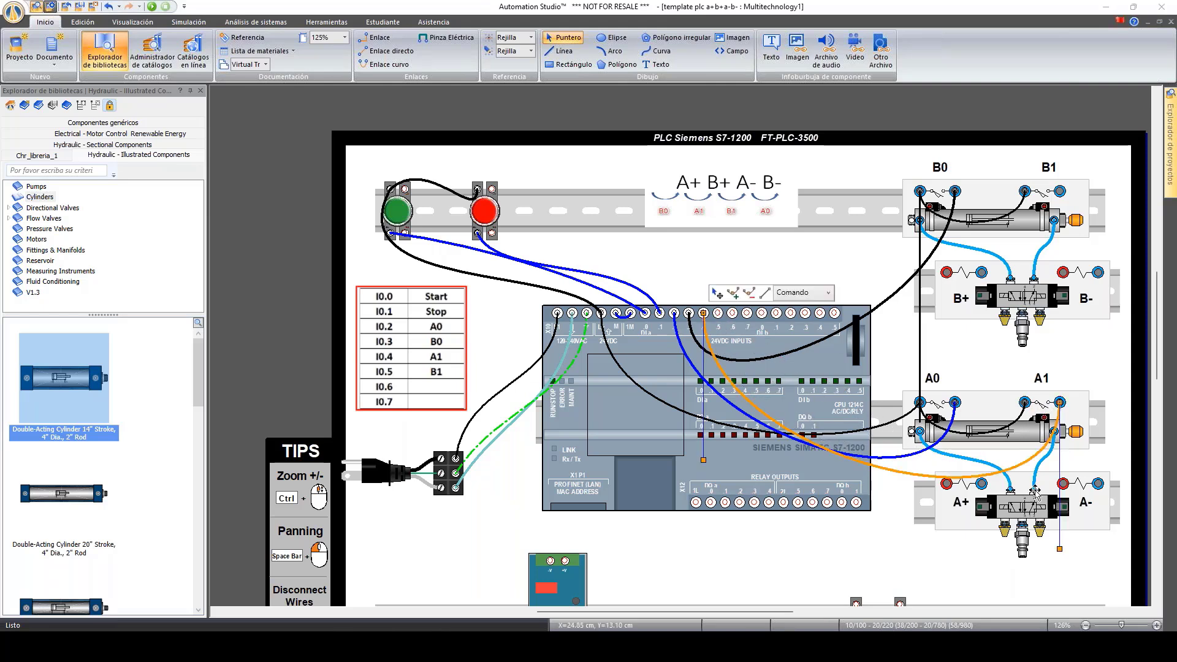
pyautogui.click(809, 293)
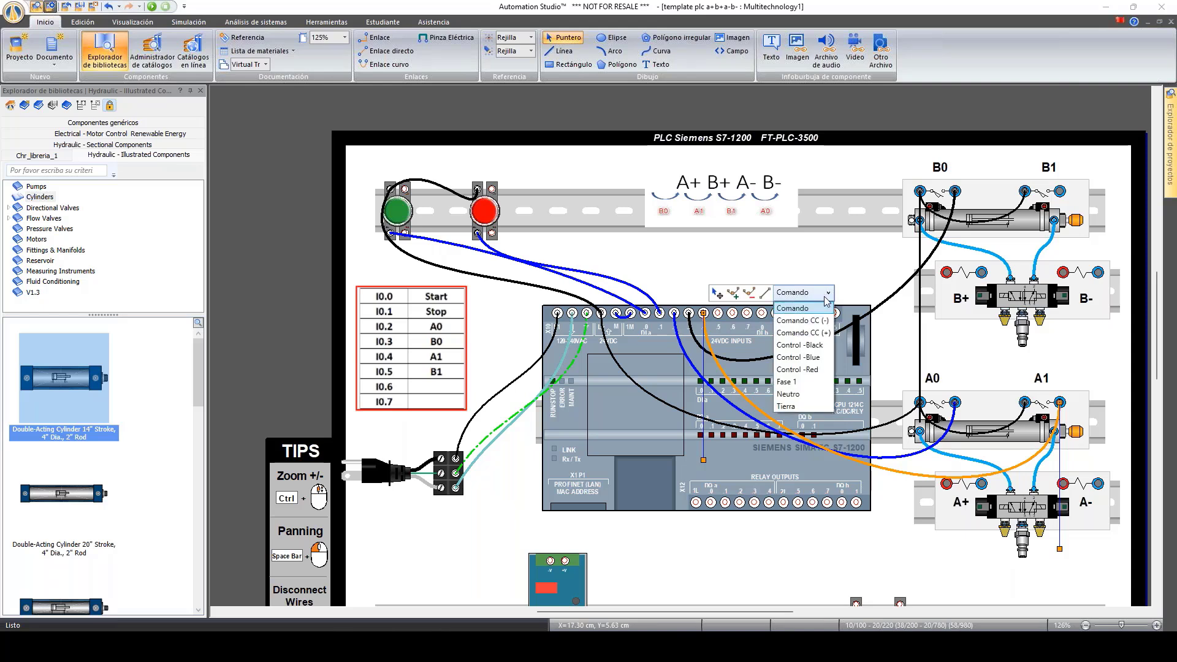
pyautogui.click(797, 357)
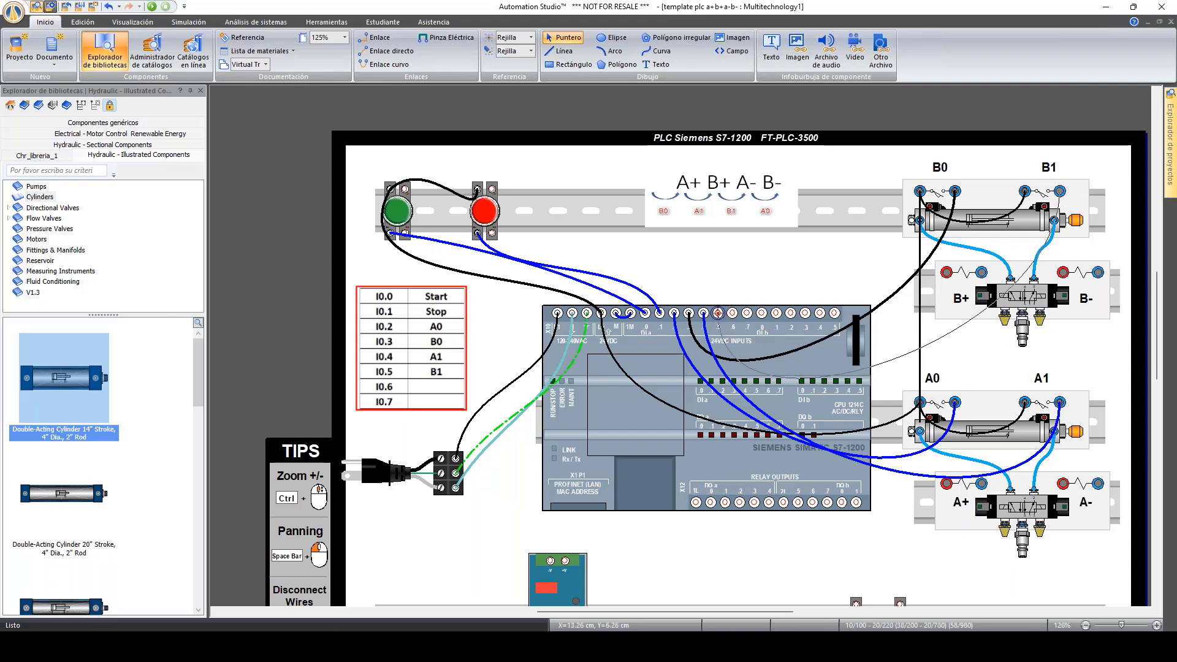
# Step: Connect limit switch B1's right terminal to PLC input DI a .5 with a curved wire and set its type to Control -Blue
pyautogui.click(718, 313)
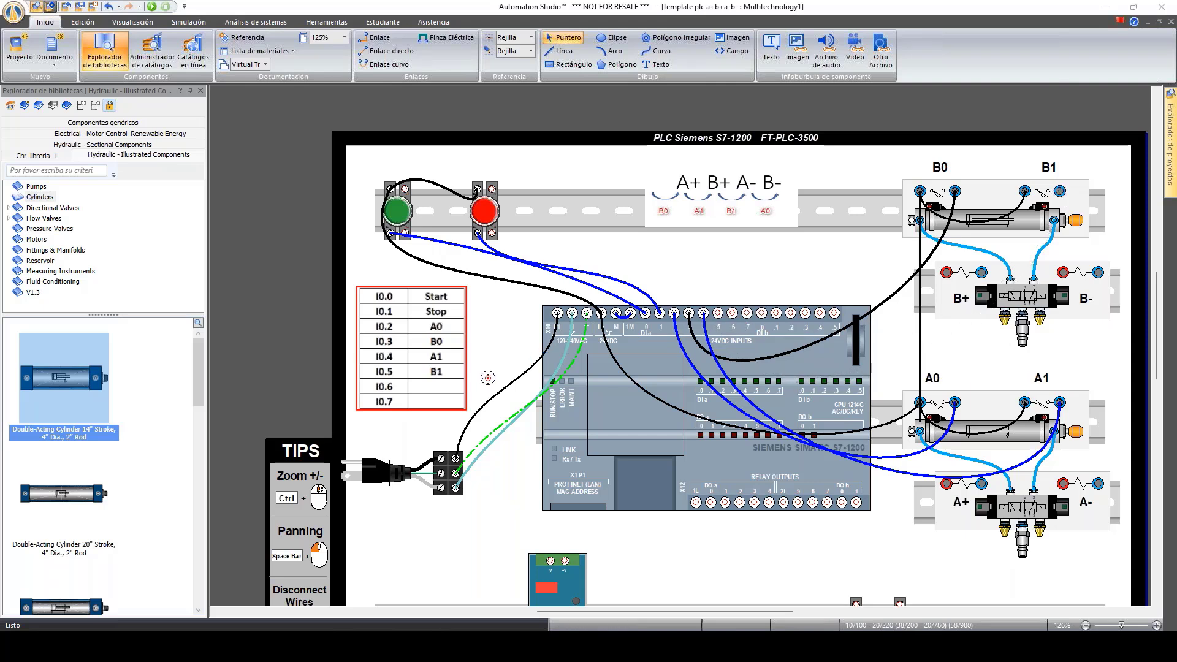
pyautogui.click(1066, 314)
pyautogui.click(864, 342)
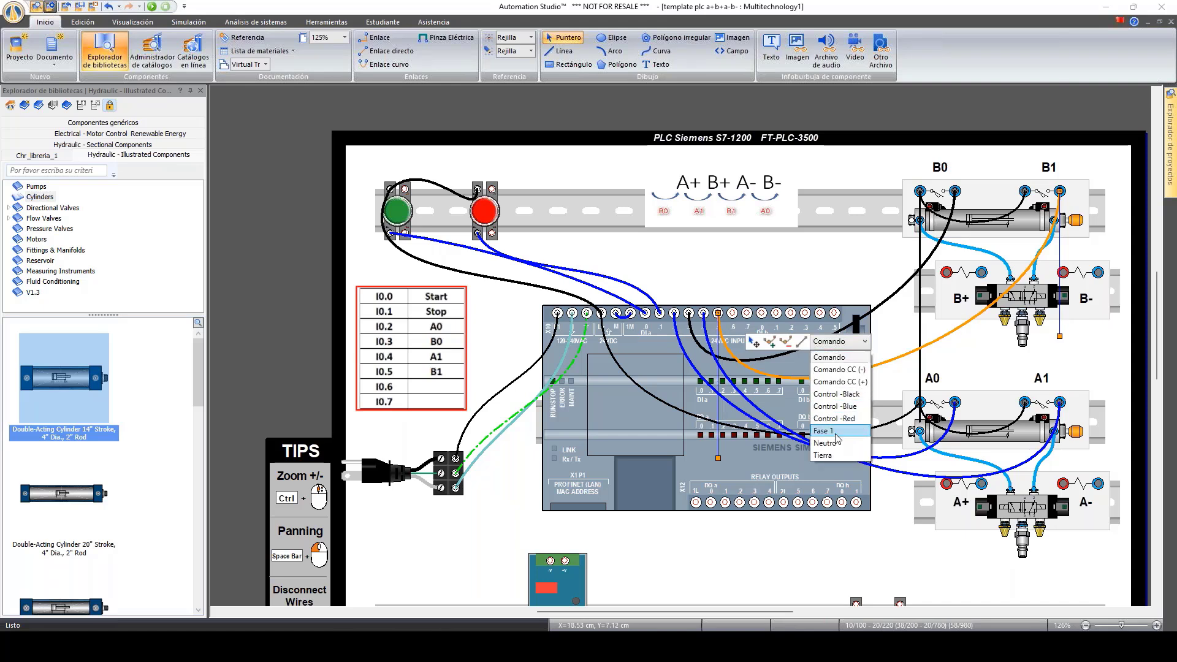
pyautogui.click(844, 406)
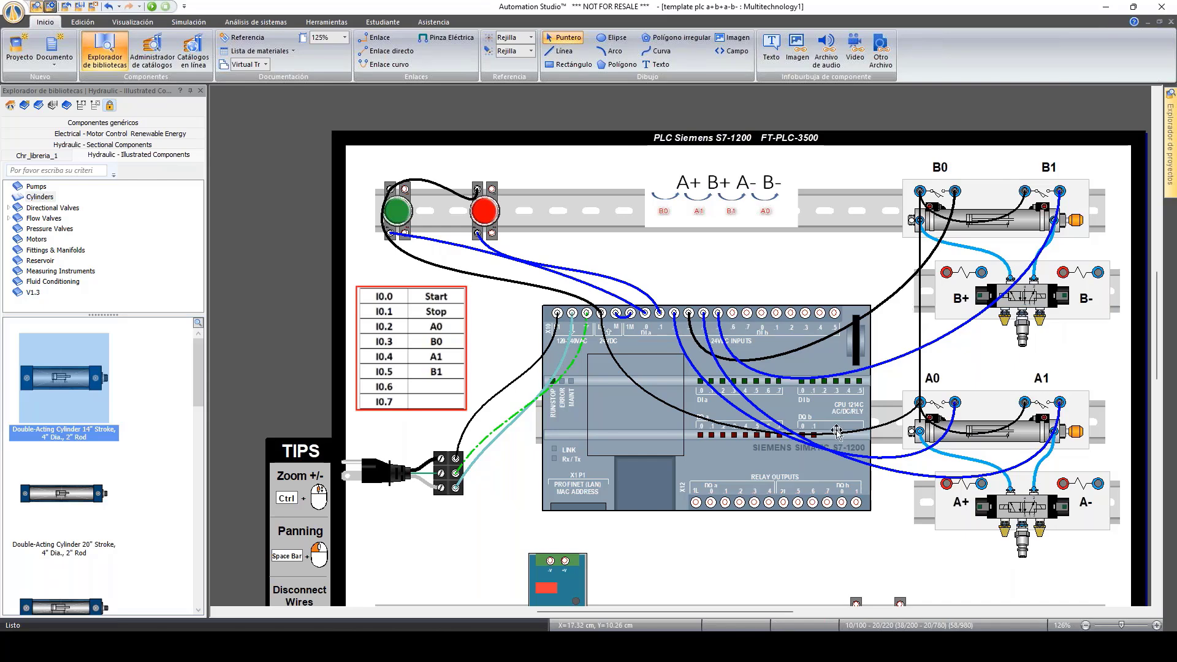
# Step: Examine the PLC's relay outputs, the EDR-120-24 power supply and the A+/A- solenoid valve
pyautogui.scroll(-1, 789, 504)
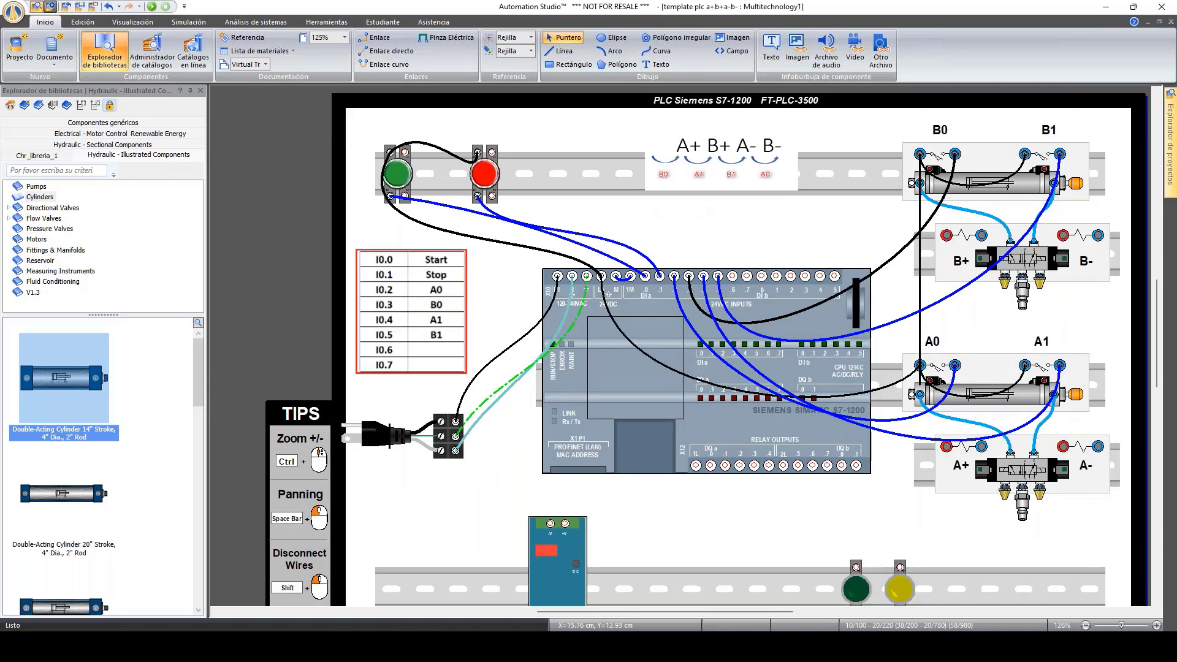
pyautogui.scroll(-1, 789, 505)
pyautogui.scroll(-2, 789, 505)
pyautogui.scroll(1, 789, 507)
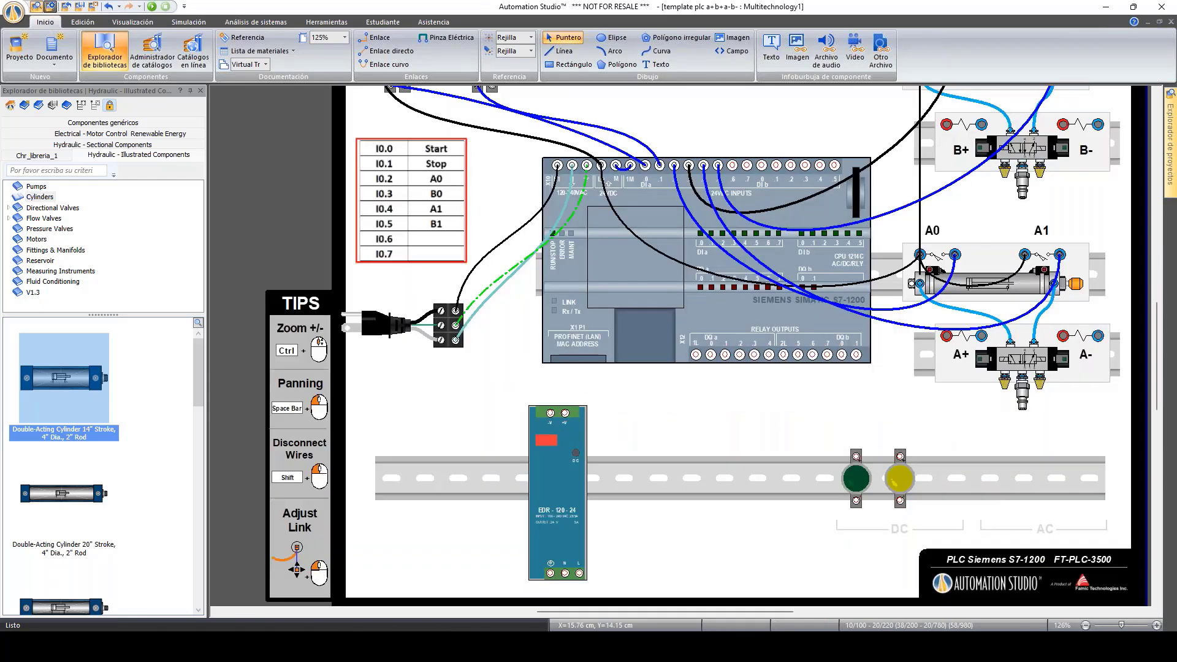
pyautogui.moveTo(745, 612); pyautogui.dragTo(757, 612)
pyautogui.scroll(-1, 620, 394)
pyautogui.scroll(1, 937, 323)
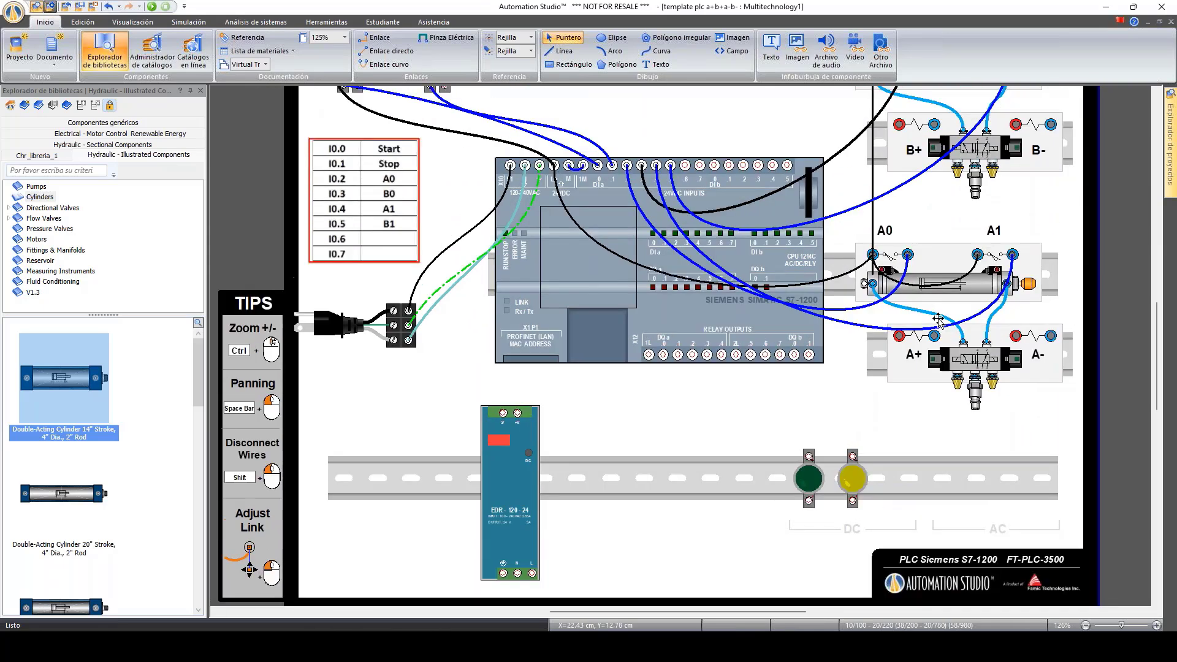
pyautogui.click(950, 363)
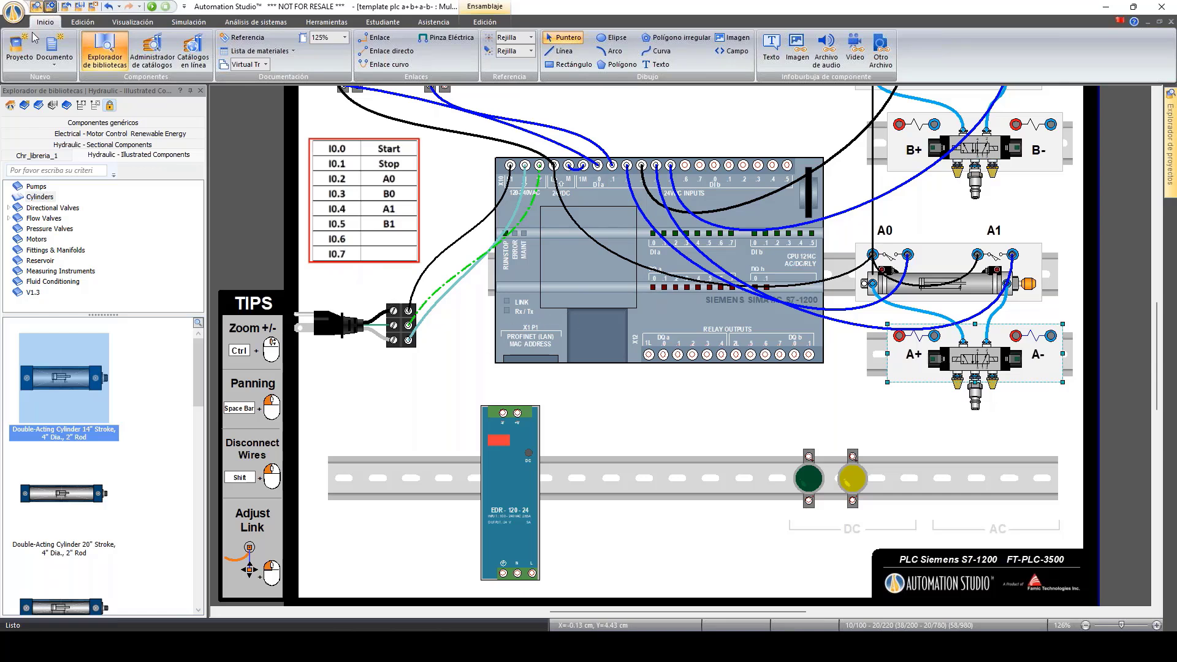
# Step: Start the simulation and measure the voltage across the power plug's terminal block with the multimeter
pyautogui.click(151, 6)
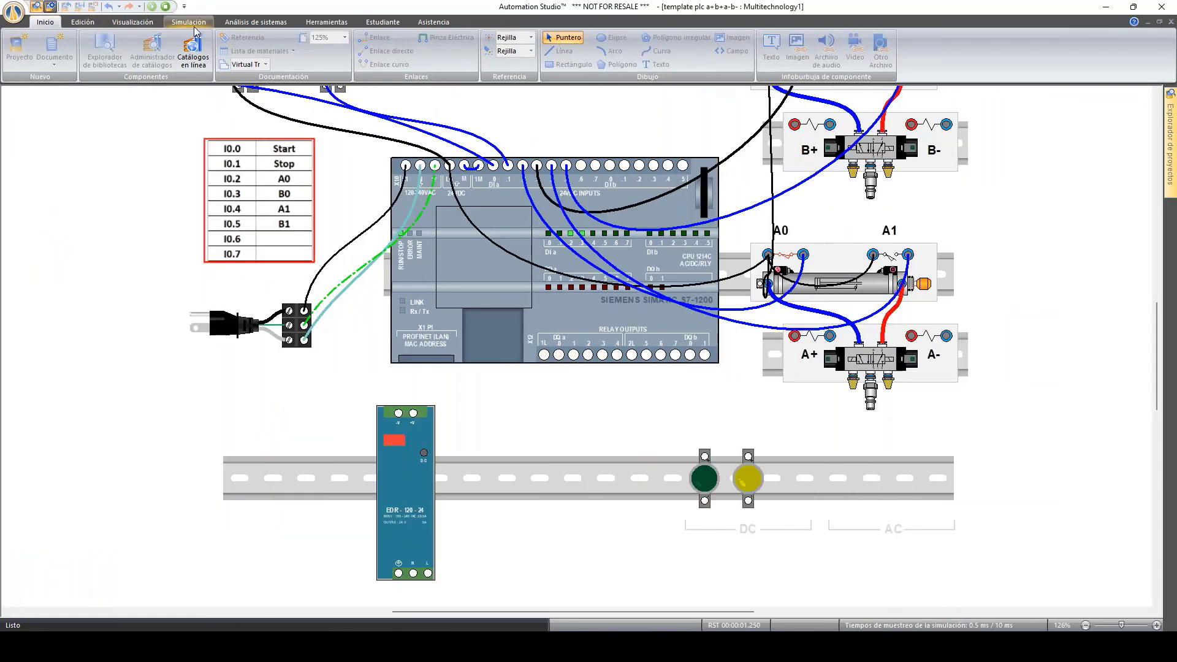
pyautogui.click(189, 22)
pyautogui.click(477, 49)
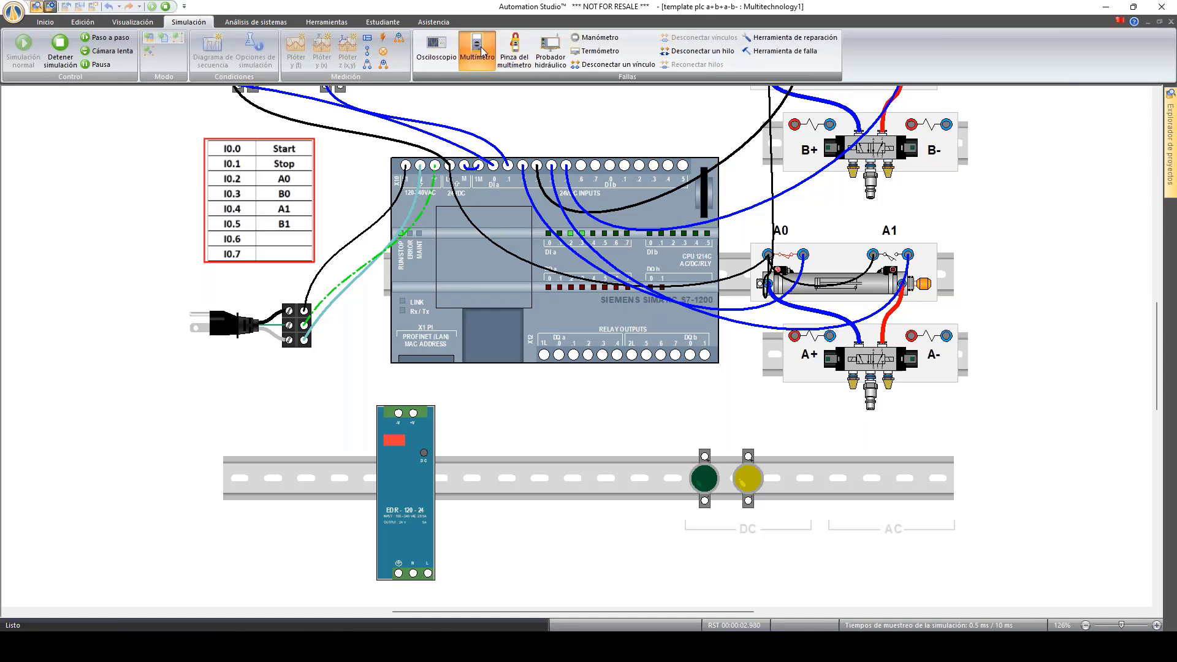
pyautogui.moveTo(348, 171); pyautogui.dragTo(539, 269)
pyautogui.click(494, 314)
pyautogui.moveTo(461, 279); pyautogui.dragTo(305, 310)
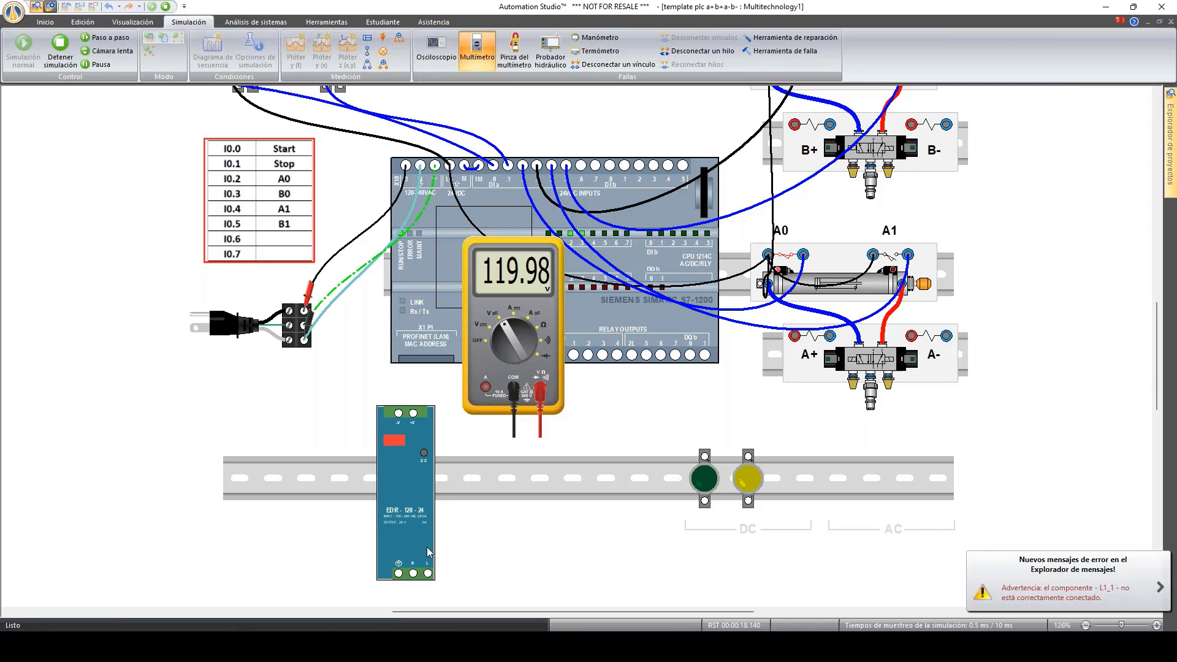
# Step: Inspect the EDR-120-24 power supply's ratings and terminals, and stop the simulation
pyautogui.scroll(3, 403, 547)
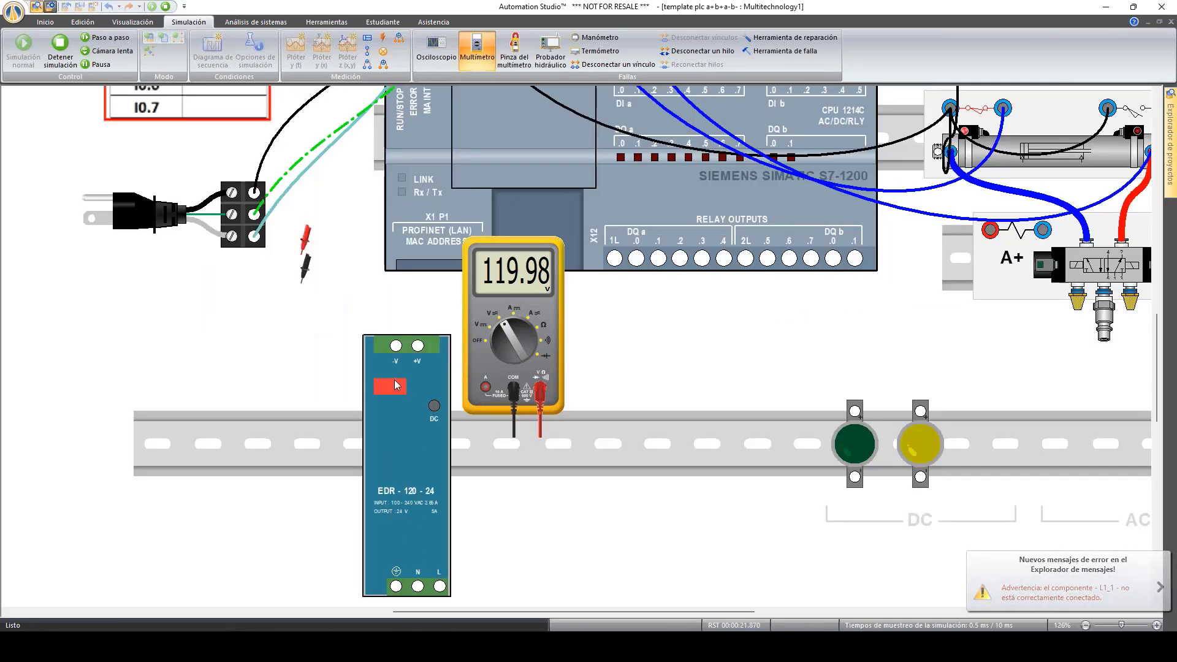
pyautogui.scroll(-3, 400, 439)
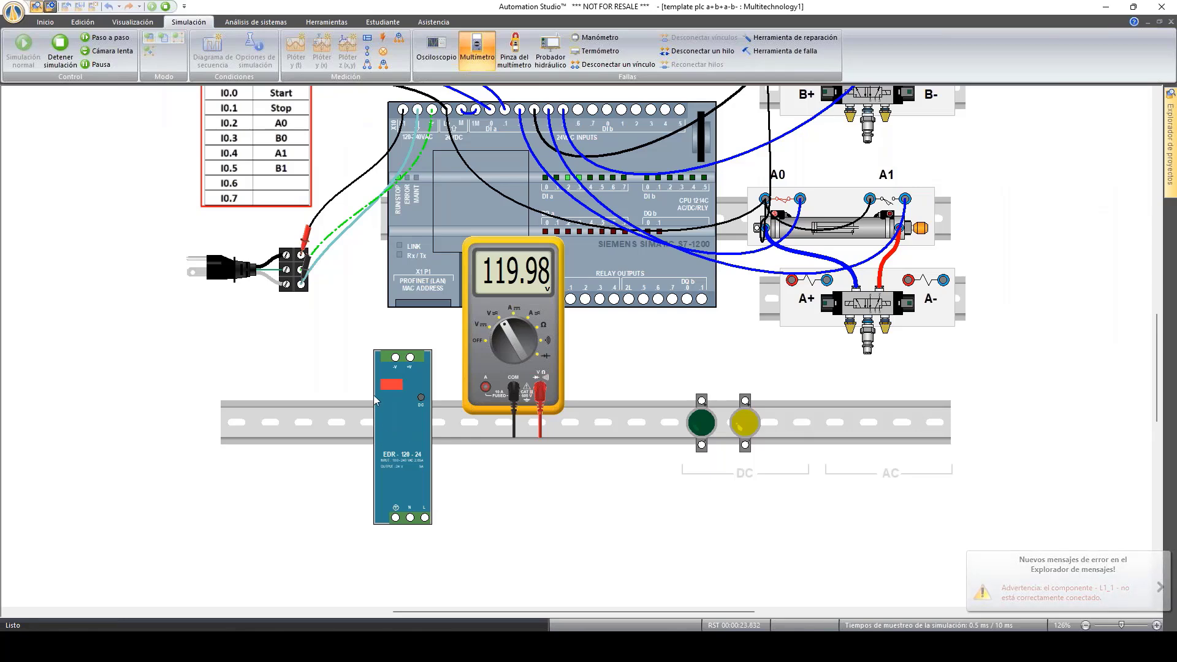
pyautogui.scroll(1, 375, 399)
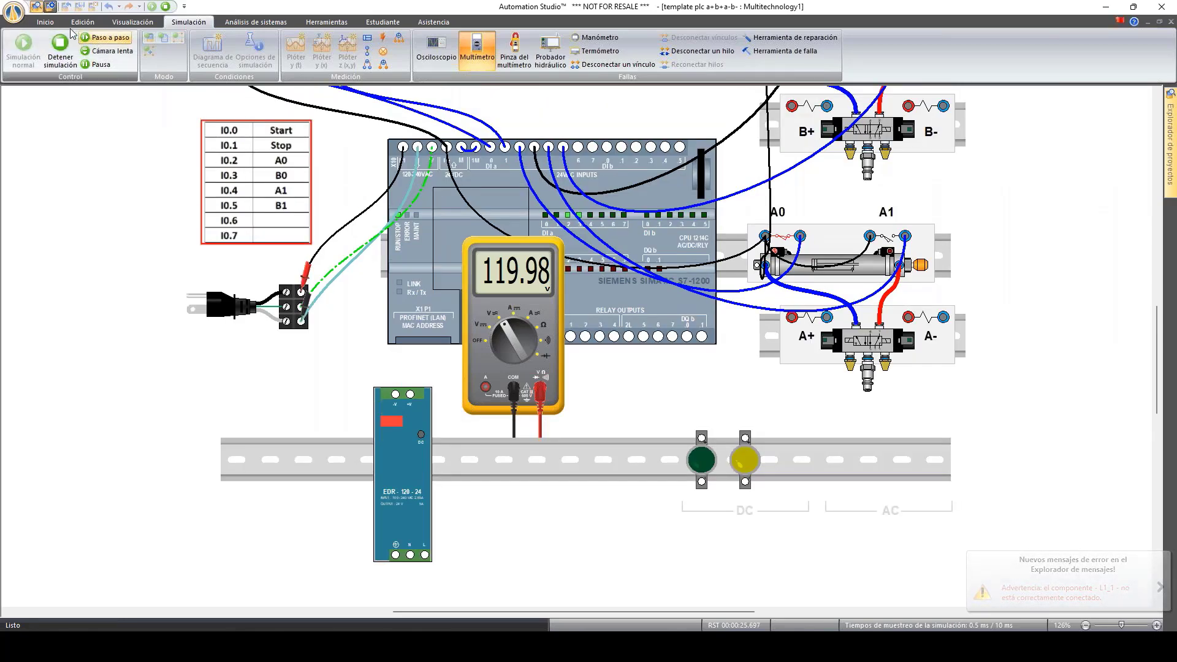
pyautogui.click(62, 44)
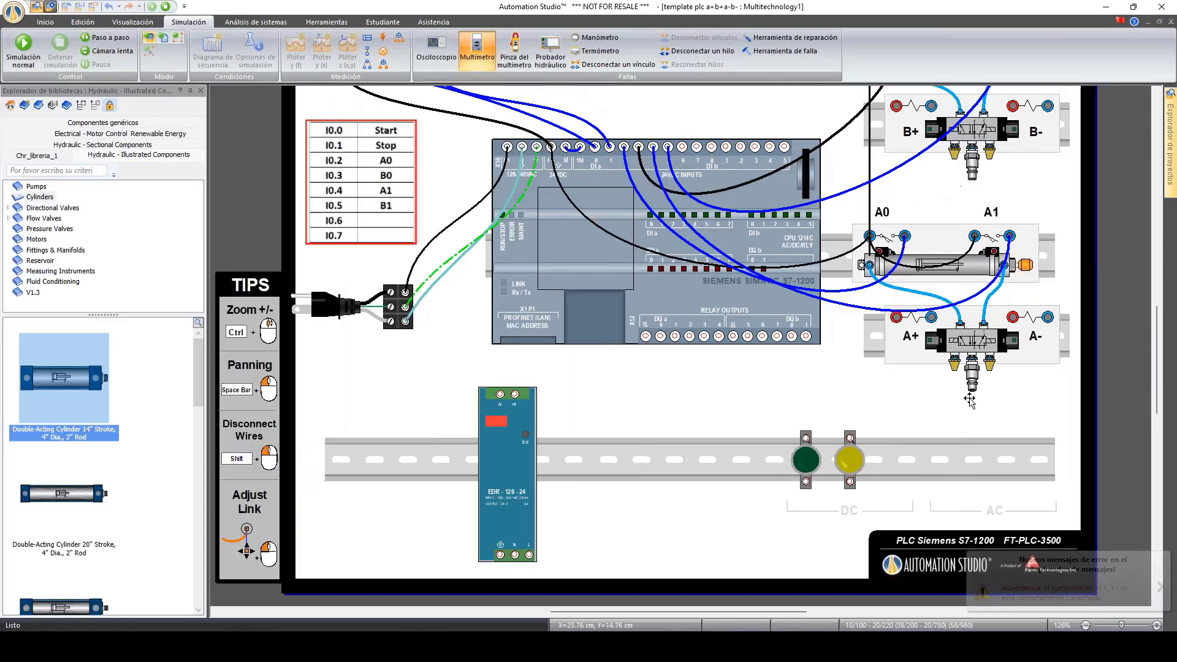
# Step: Examine the current and voltage properties of solenoid ET5_2 in the A+/A- 5/2 valve, then close its properties
pyautogui.moveTo(794, 615); pyautogui.dragTo(814, 596)
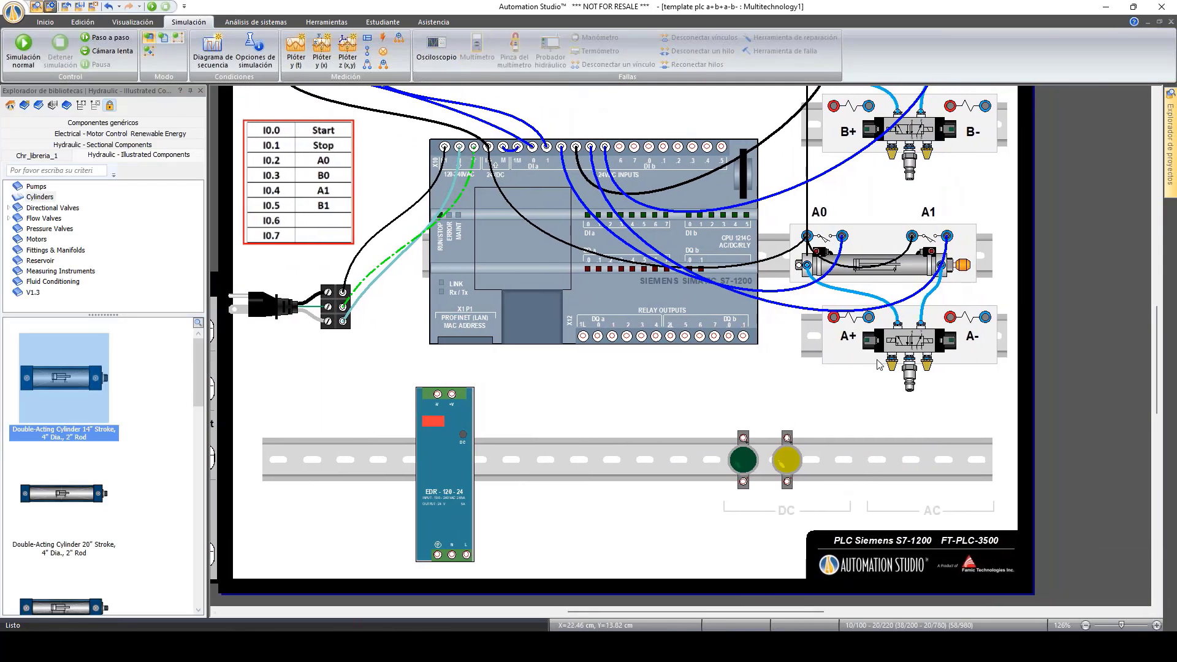
pyautogui.click(890, 341)
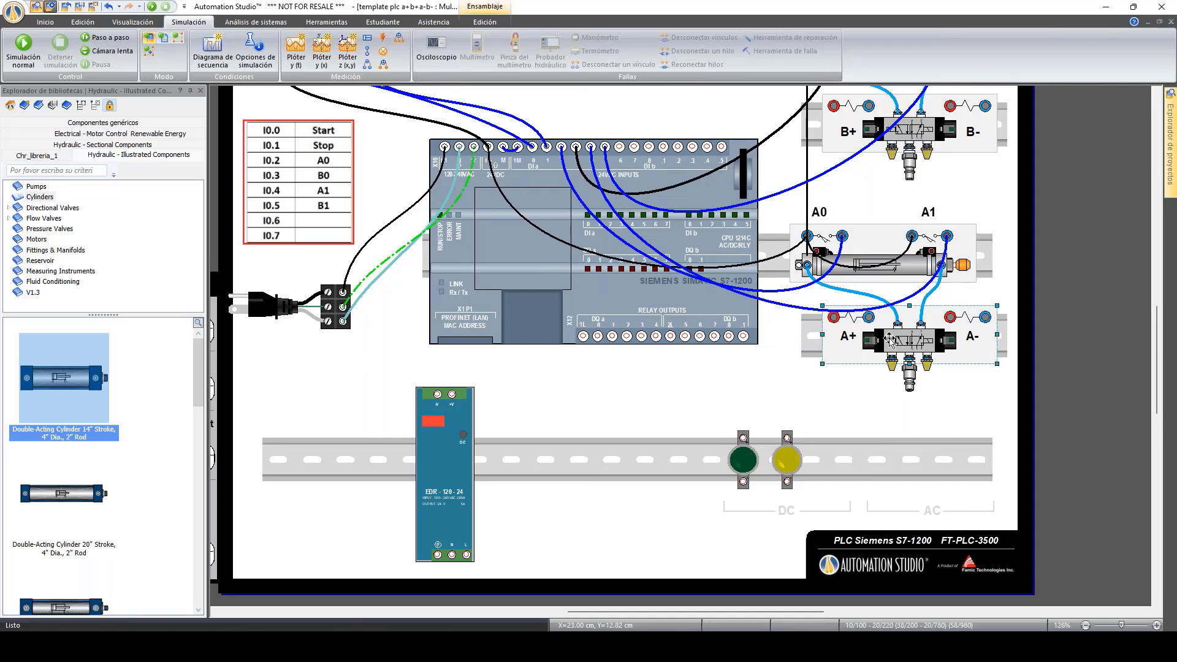
pyautogui.doubleClick(890, 340)
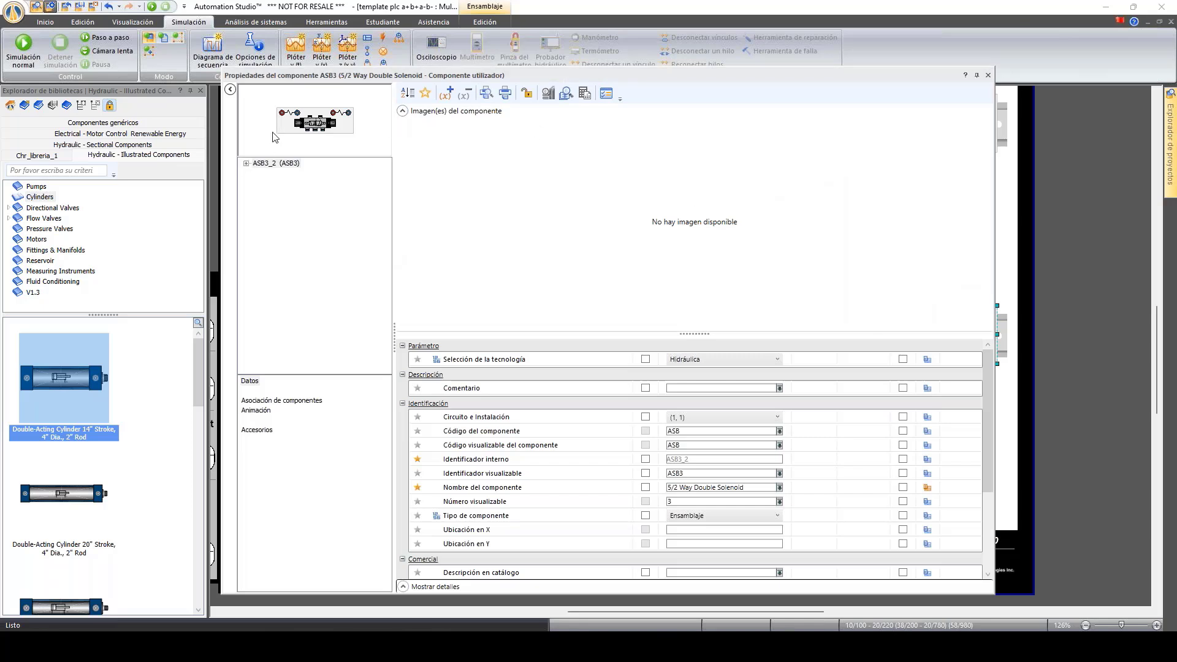
pyautogui.click(291, 116)
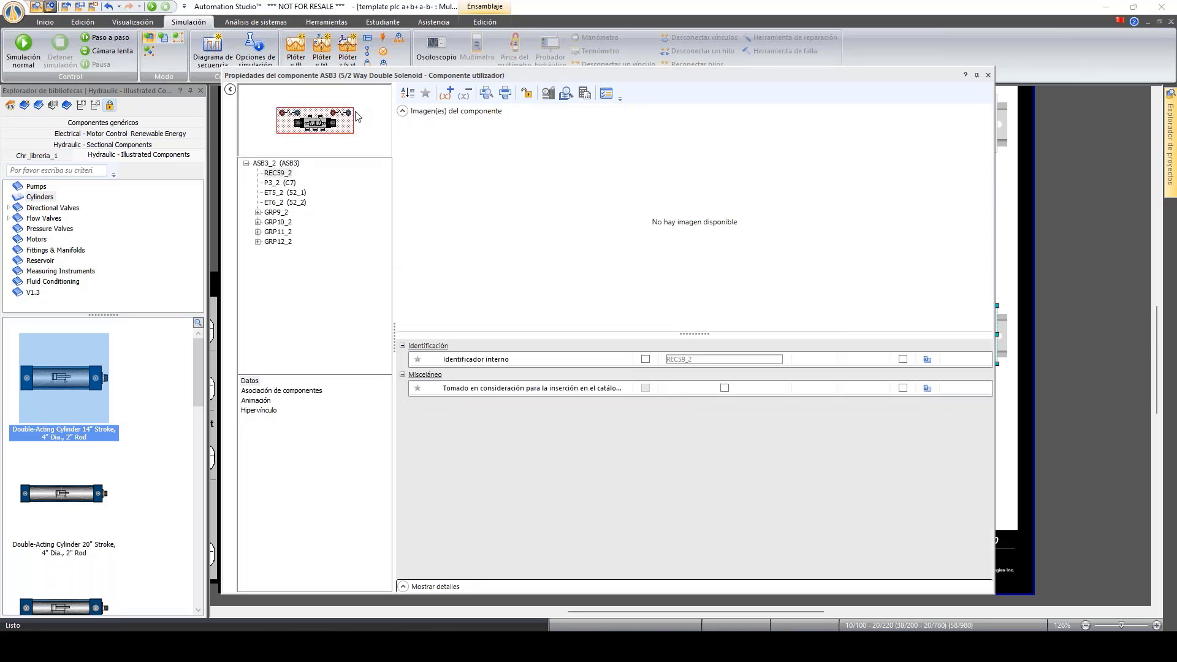
pyautogui.click(271, 194)
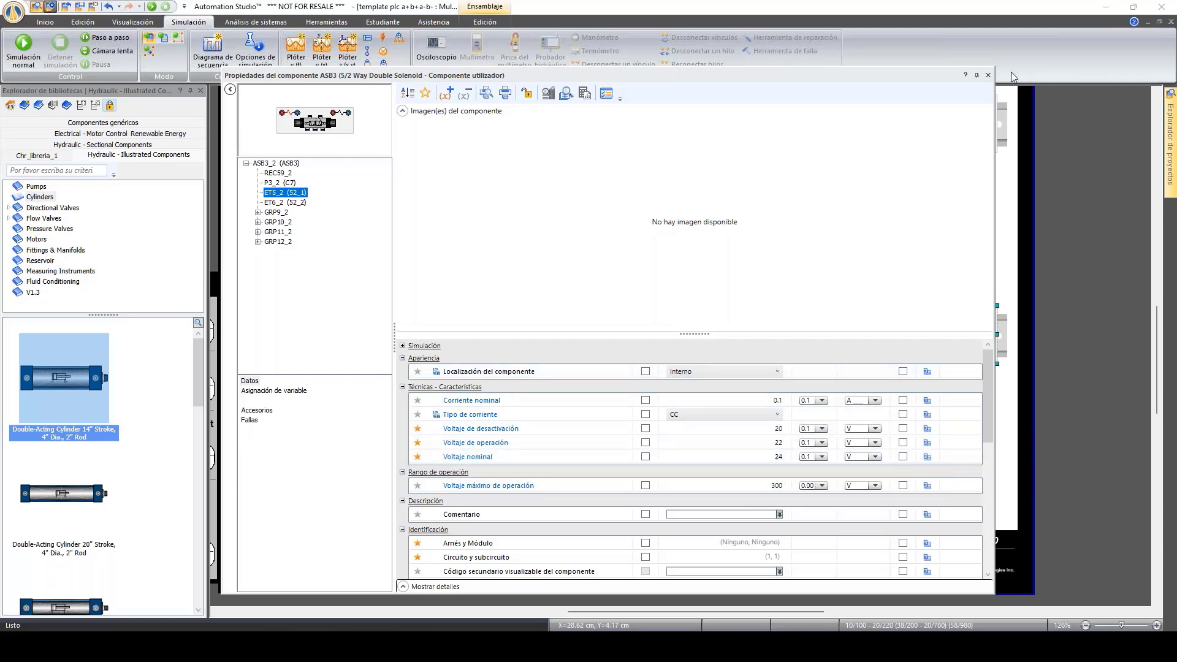
pyautogui.click(987, 75)
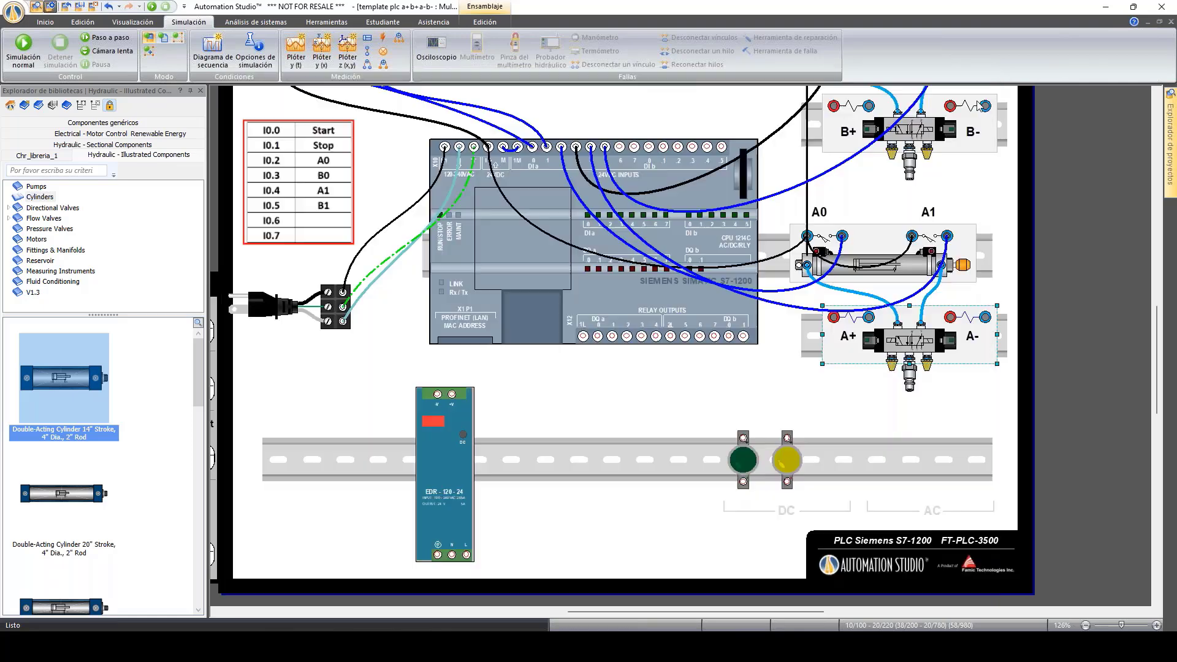
# Step: Connect the upper terminal of the power plug's terminal block to the EDR-120-24 supply's L terminal with a curved wire
pyautogui.click(556, 443)
pyautogui.scroll(2, 374, 434)
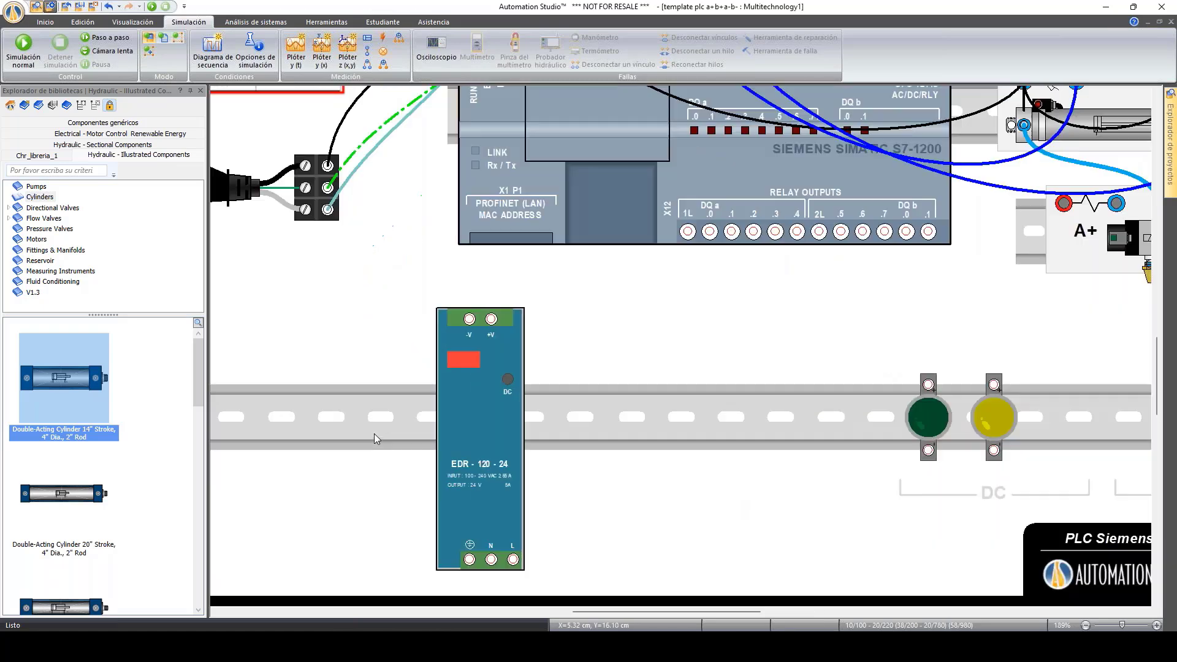
pyautogui.scroll(1, 375, 434)
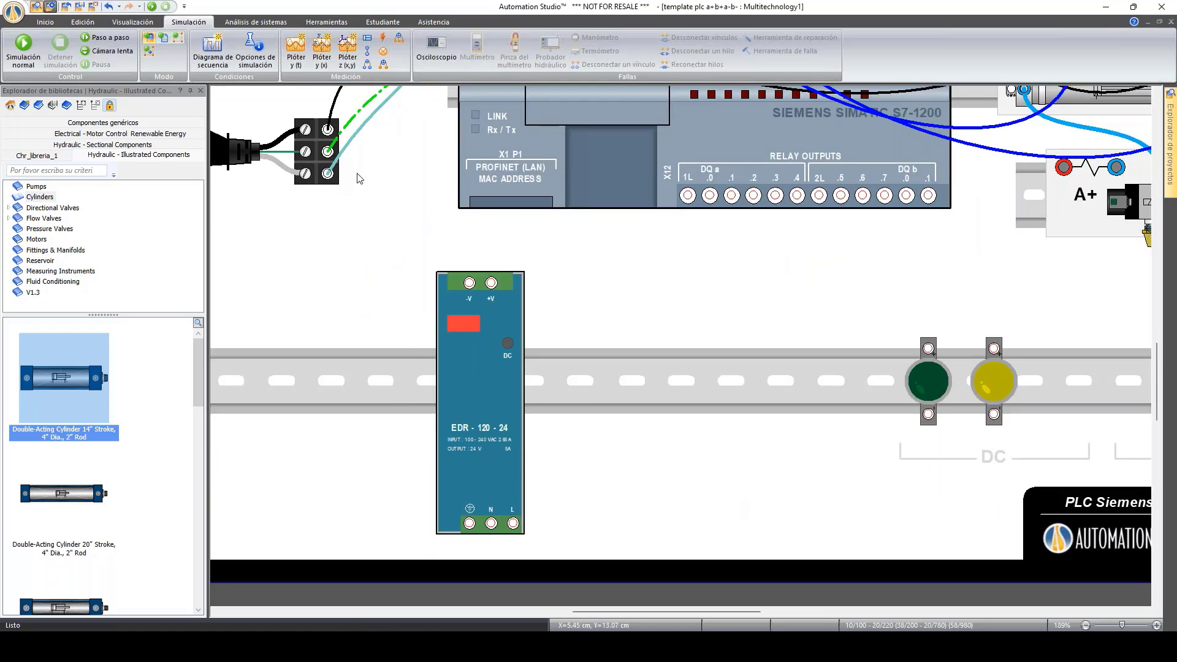
pyautogui.moveTo(328, 130)
pyautogui.mouseDown()
pyautogui.moveTo(381, 433)
pyautogui.moveTo(467, 578)
pyautogui.moveTo(505, 552)
pyautogui.moveTo(512, 523)
pyautogui.mouseUp()
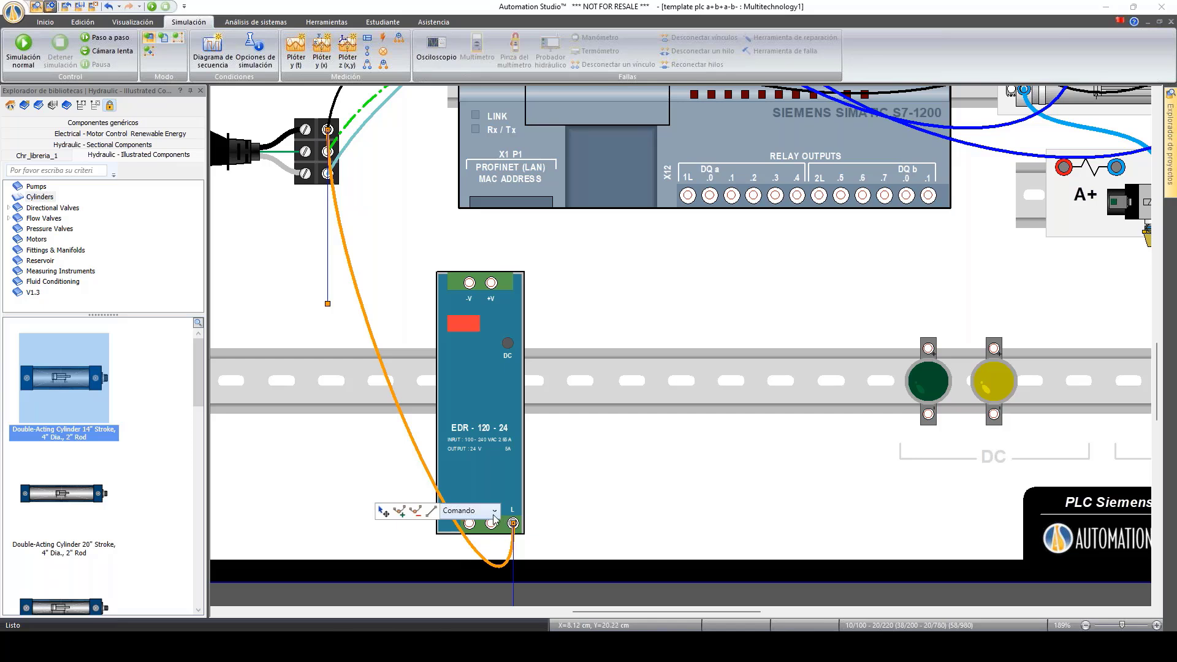
pyautogui.click(494, 510)
pyautogui.click(462, 530)
# Step: Connect the lower terminal of the power plug's terminal block to the EDR-120-24 supply's N terminal as a Neutro wire
pyautogui.moveTo(328, 174); pyautogui.dragTo(491, 523)
pyautogui.click(471, 511)
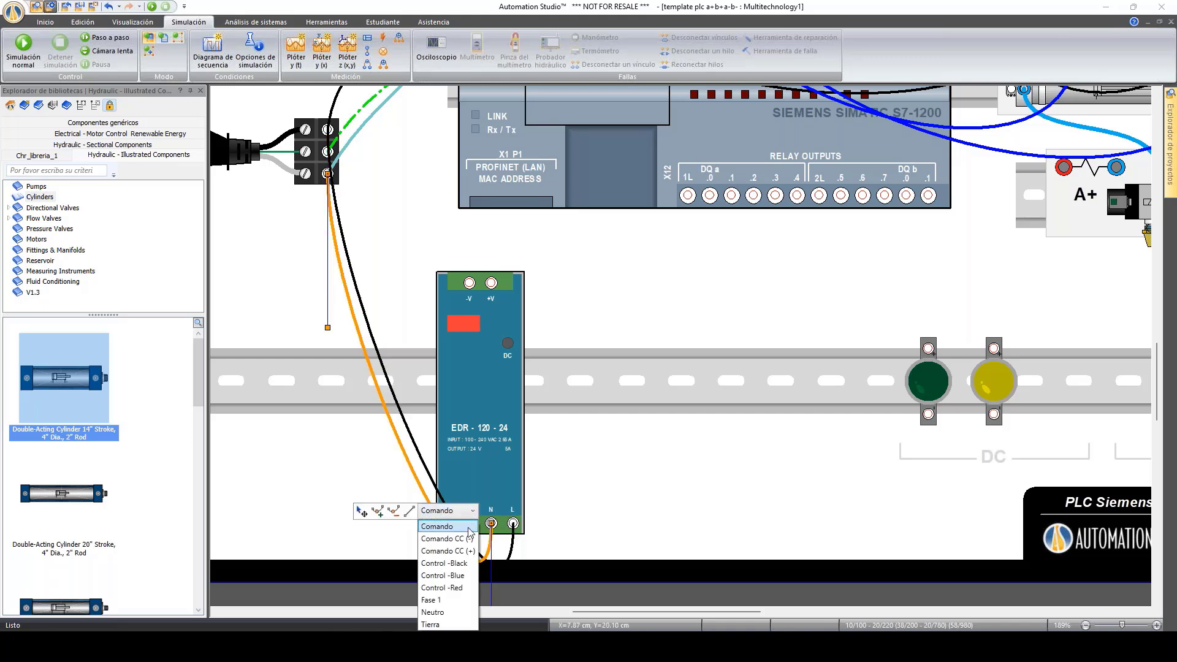
pyautogui.click(433, 612)
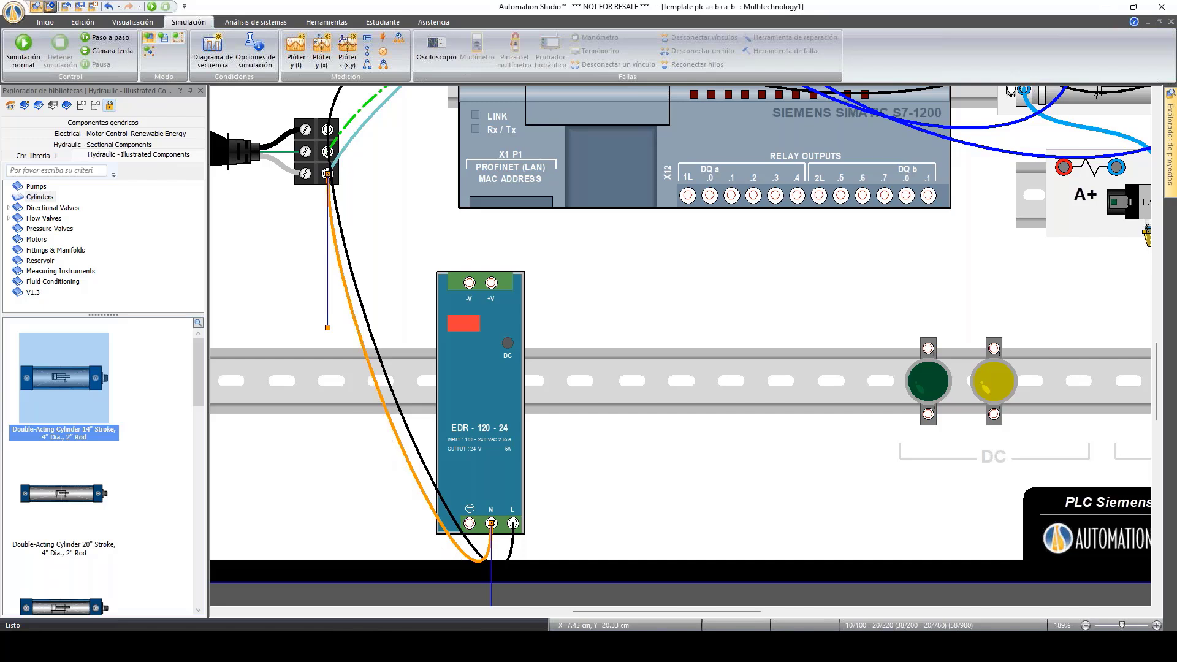
# Step: Connect the middle terminal of the power plug's terminal block to the EDR-120-24 supply's earth terminal as a Tierra wire
pyautogui.click(469, 523)
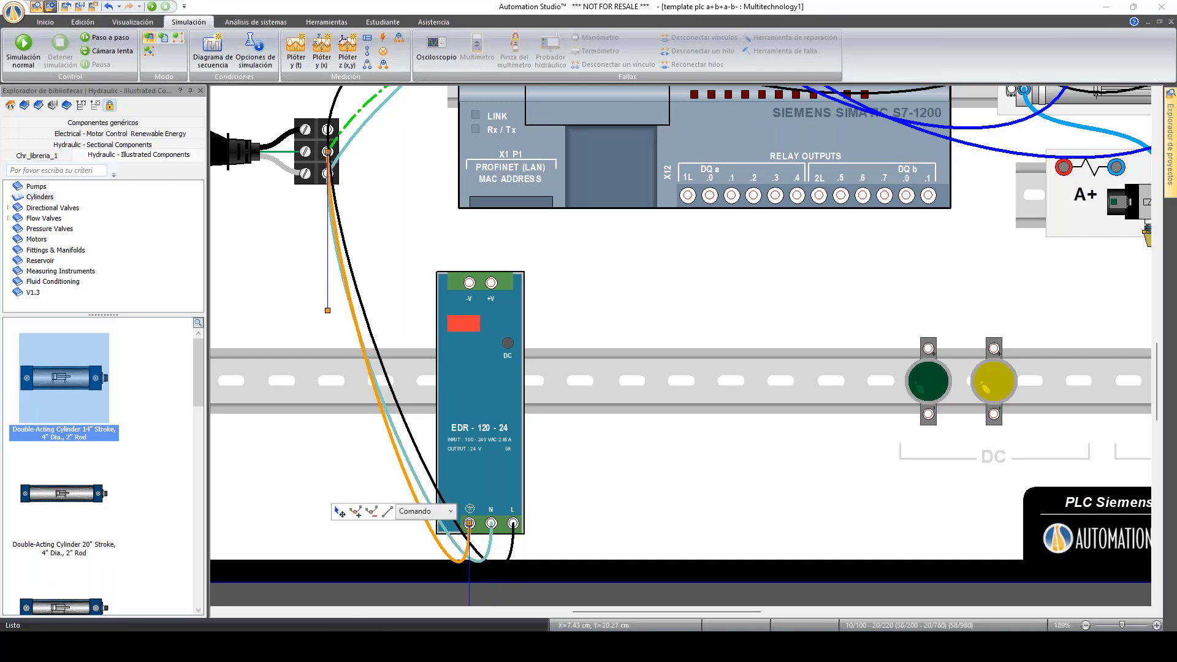
pyautogui.click(436, 511)
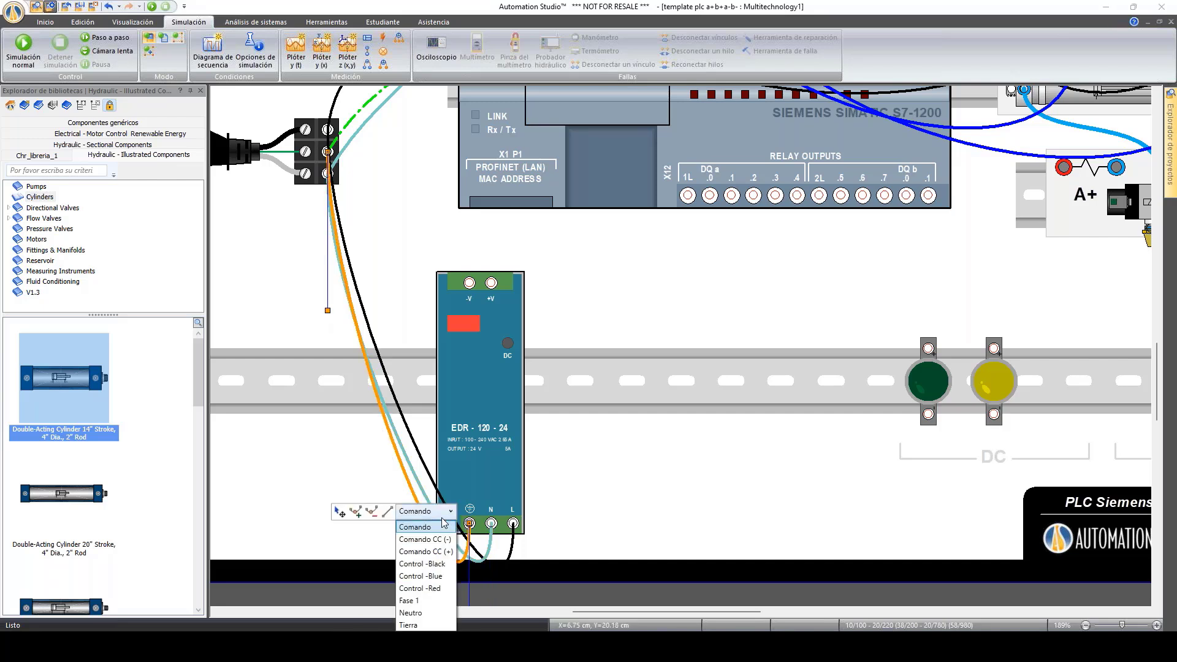
pyautogui.click(426, 625)
pyautogui.click(605, 499)
pyautogui.scroll(-2, 606, 500)
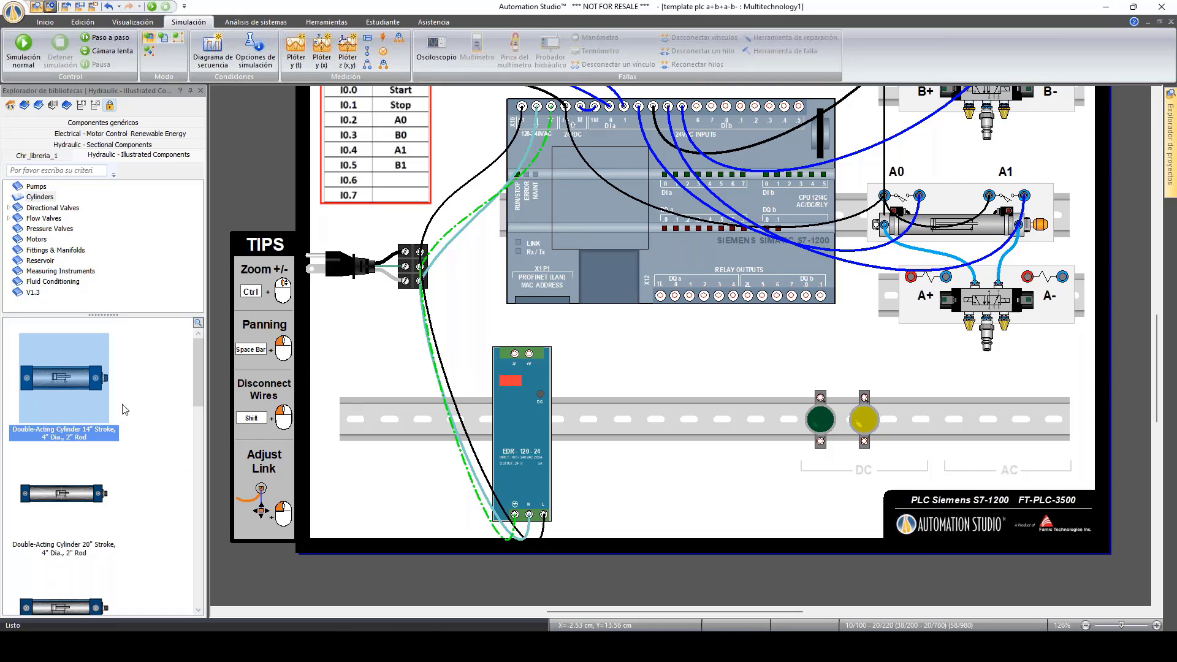
# Step: Connect the EDR-120-24 supply's +V terminal to the PLC's 1L relay output common with a Comando wire
pyautogui.scroll(4, 532, 373)
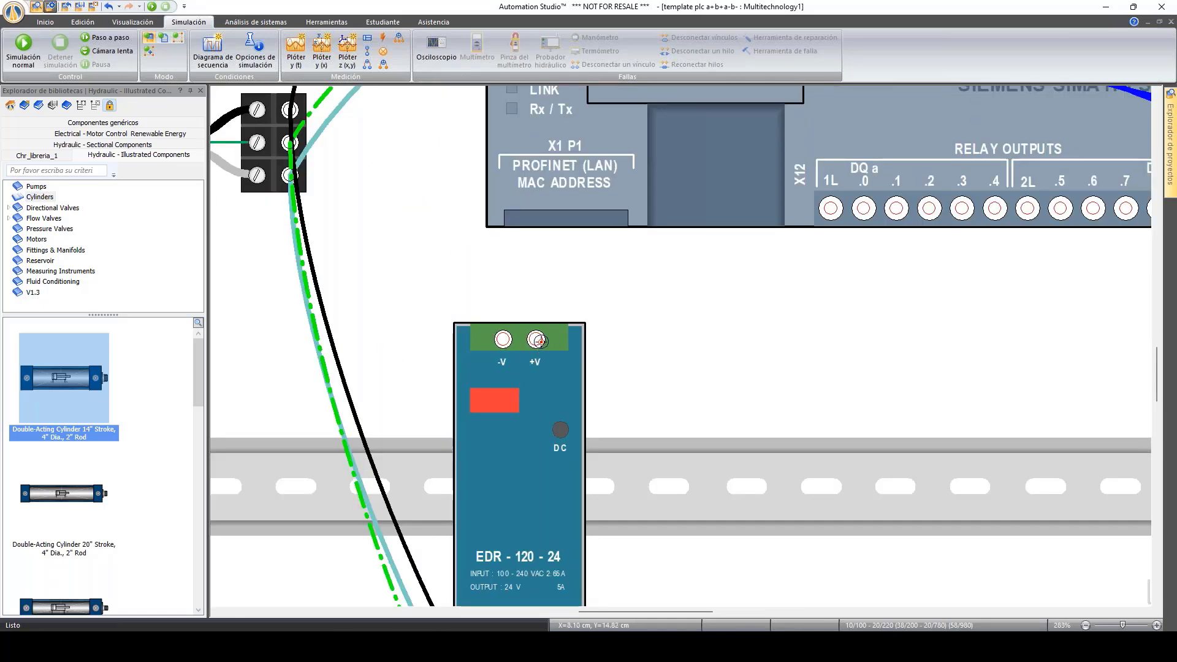
pyautogui.click(536, 339)
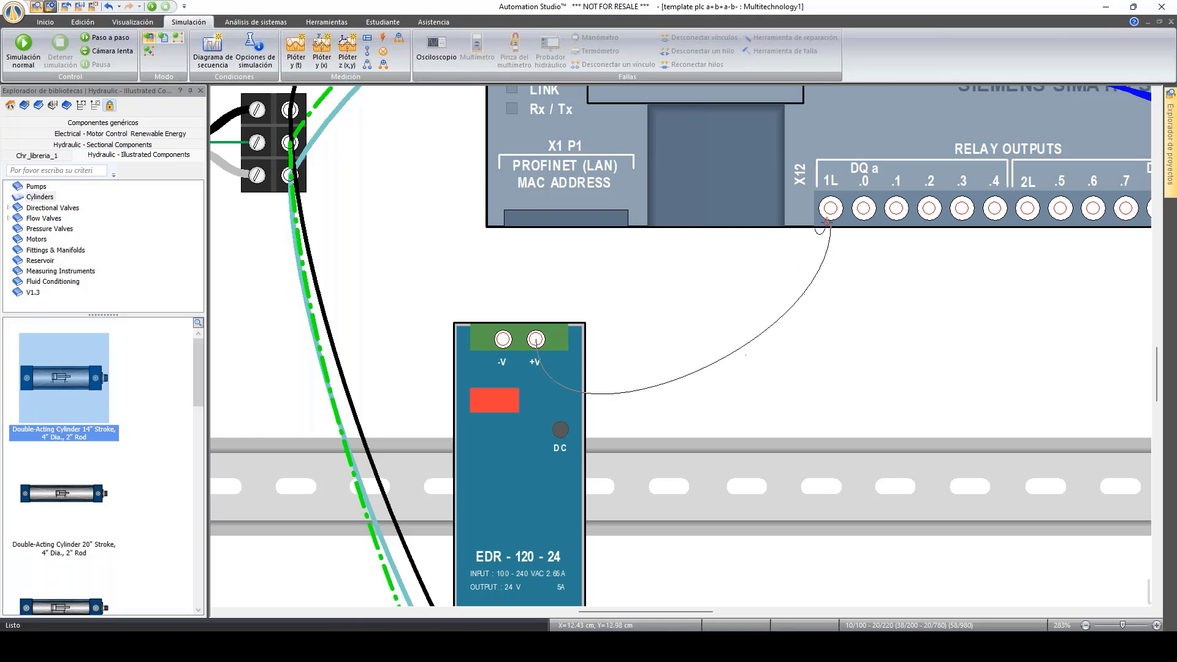
pyautogui.click(830, 207)
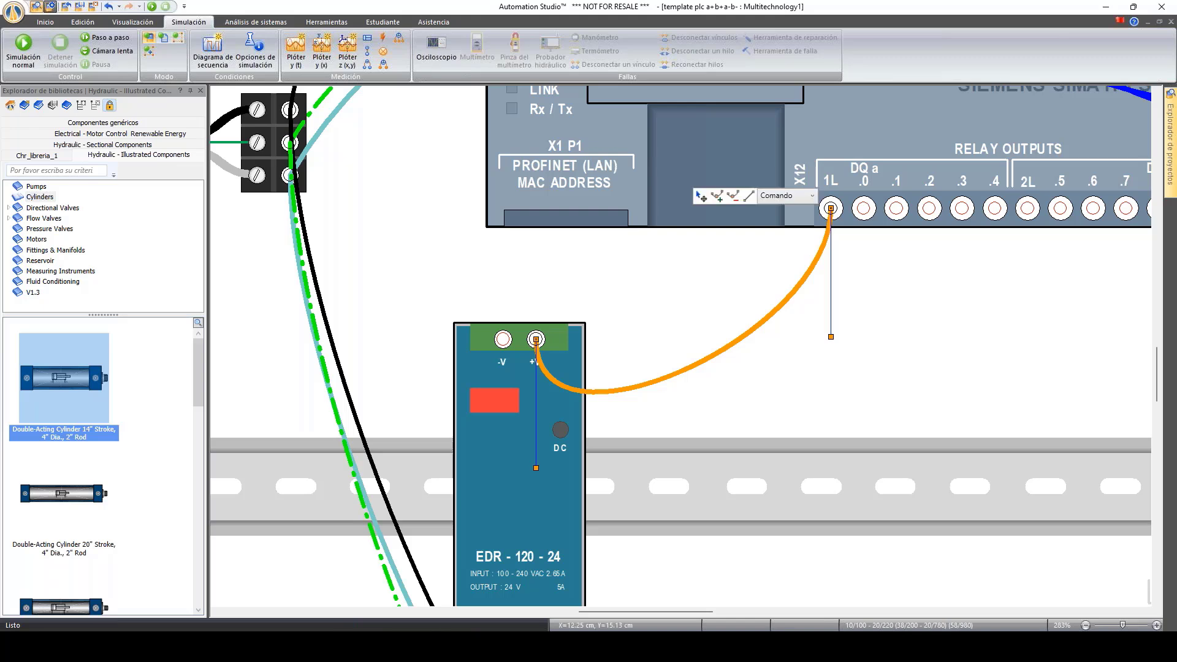
pyautogui.click(822, 303)
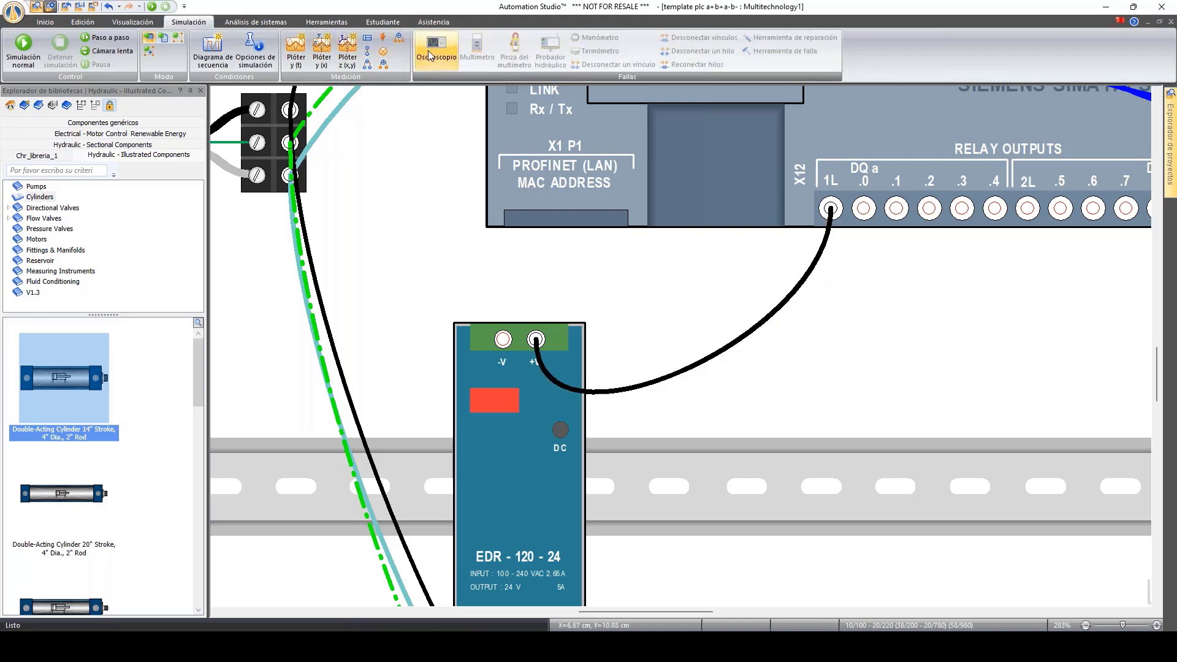
# Step: Run the simulation to measure the voltage between the EDR-120-24 supply's +V and -V terminals with the multimeter, and stop the simulation
pyautogui.click(22, 44)
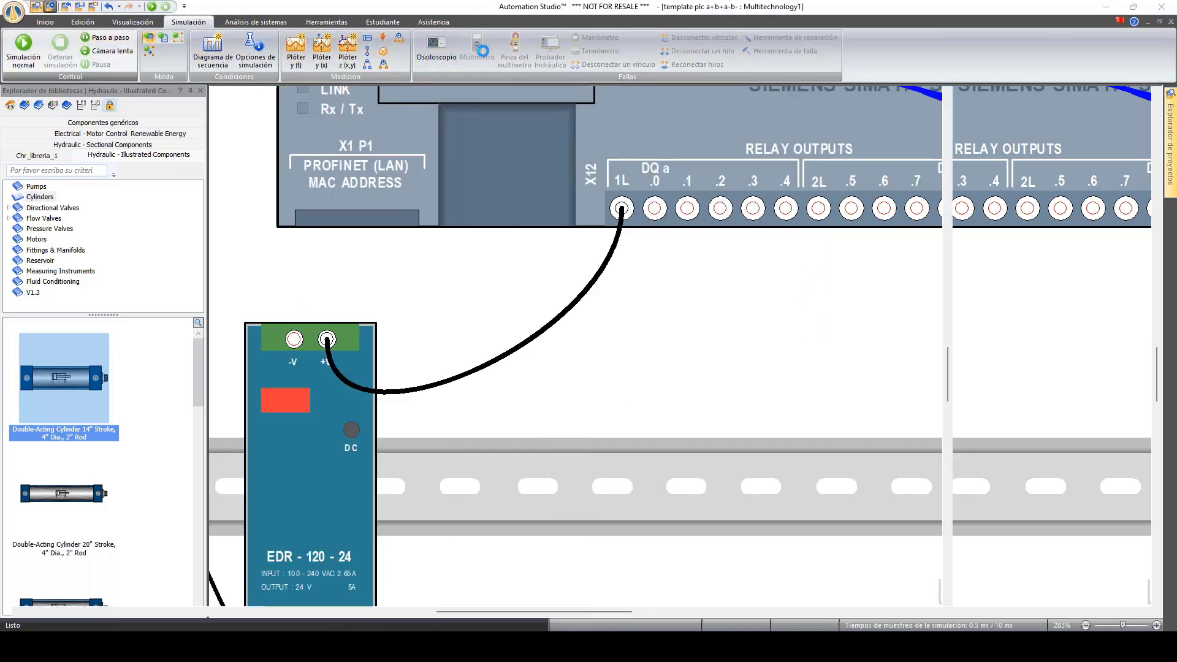
pyautogui.click(477, 46)
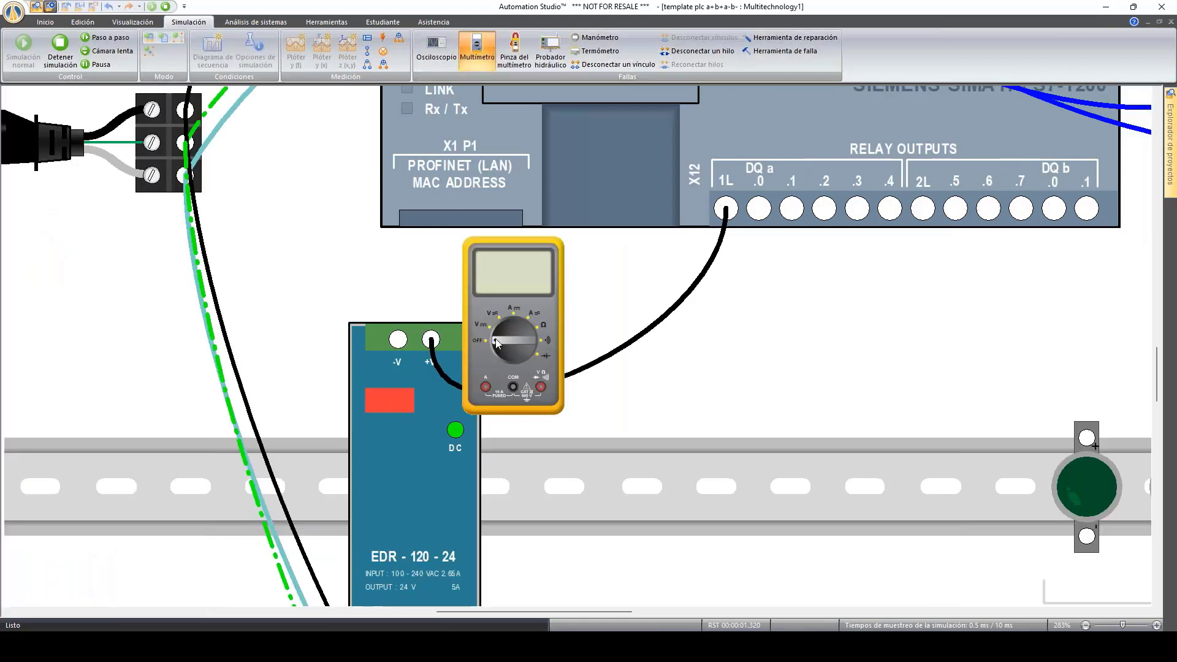
pyautogui.click(495, 331)
pyautogui.moveTo(498, 238); pyautogui.dragTo(622, 223)
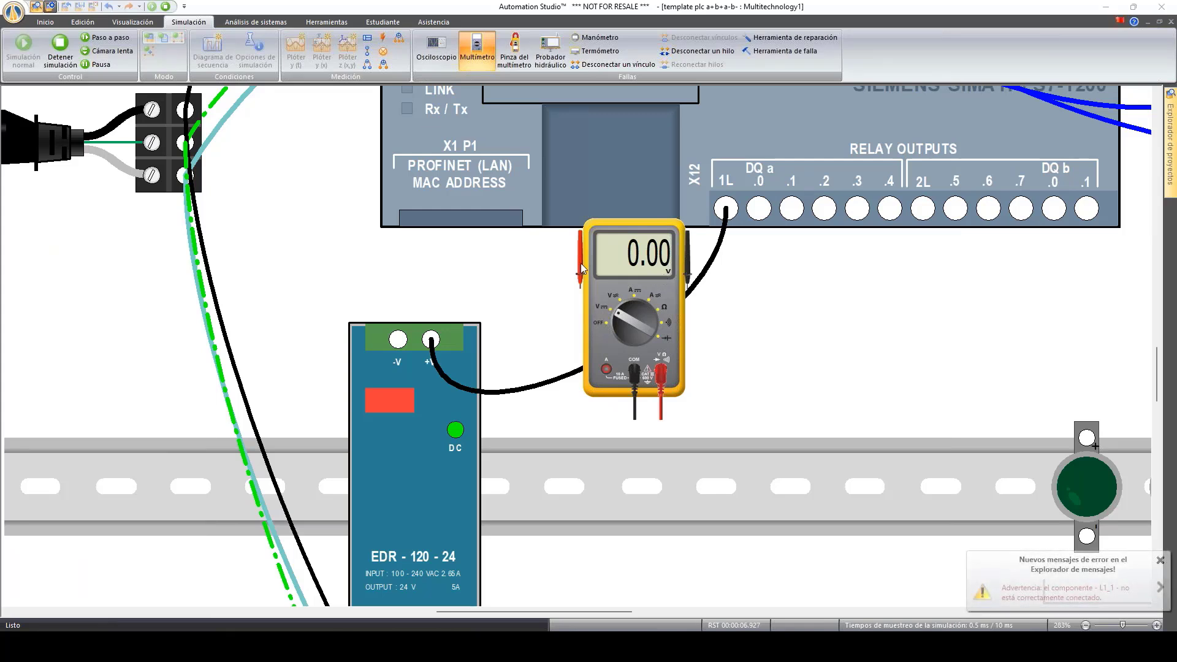
pyautogui.moveTo(584, 270); pyautogui.dragTo(437, 323)
pyautogui.moveTo(696, 263); pyautogui.dragTo(393, 311)
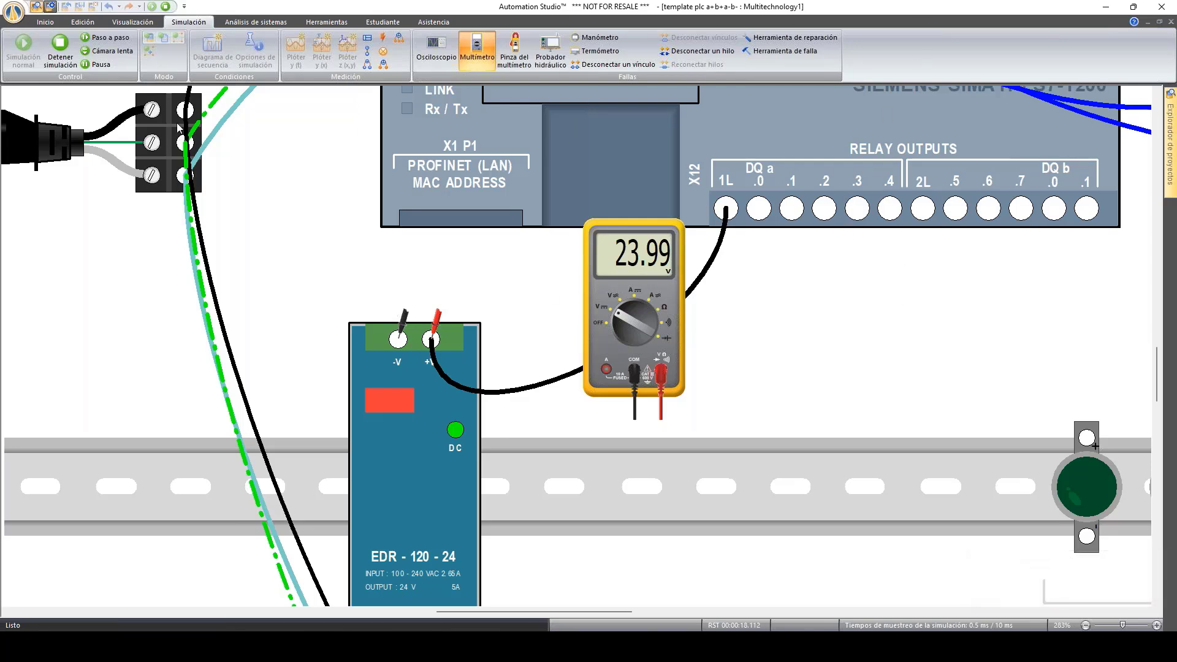
pyautogui.click(478, 51)
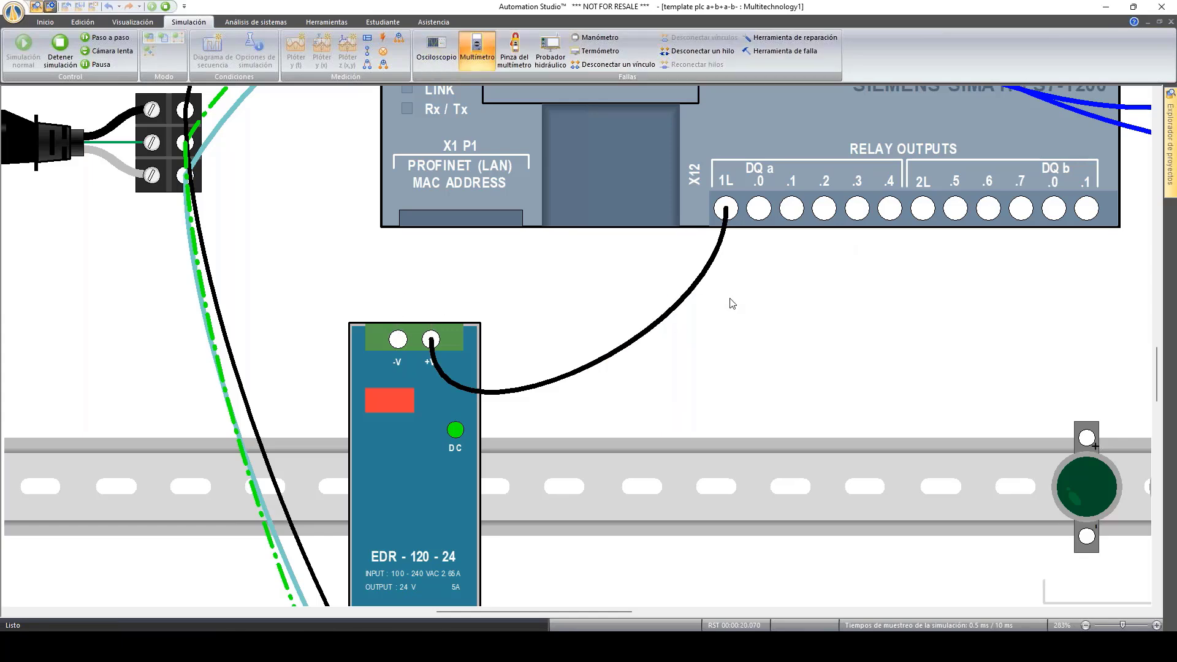
pyautogui.scroll(-2, 731, 303)
pyautogui.moveTo(652, 613); pyautogui.dragTo(746, 607)
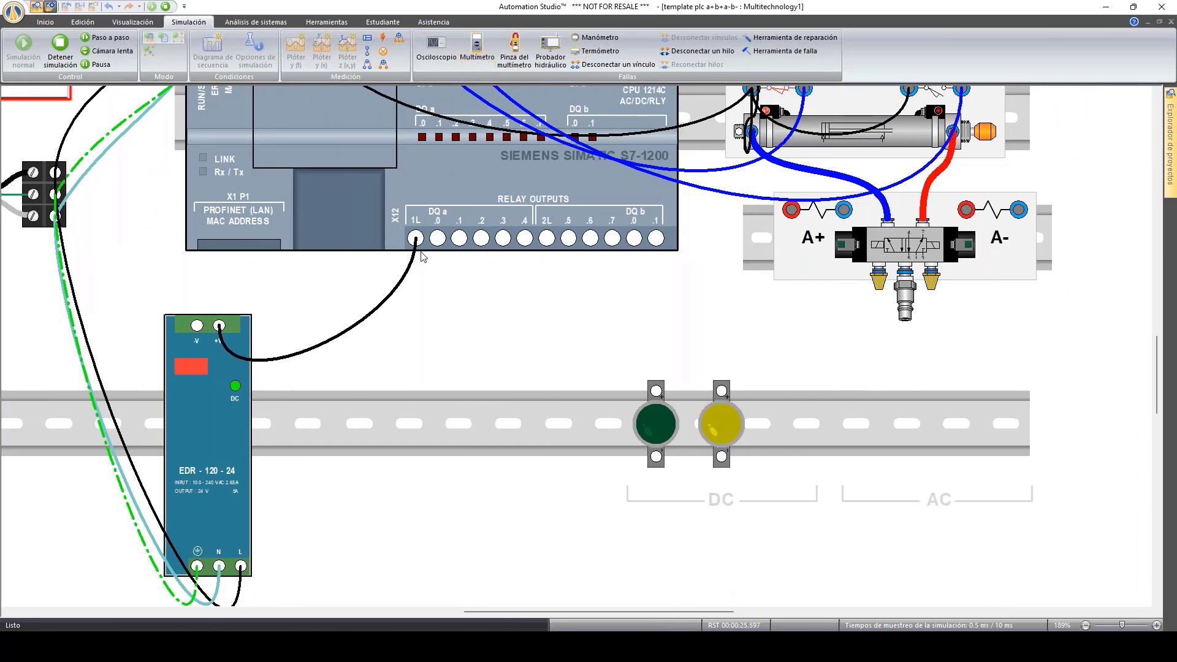
pyautogui.click(62, 50)
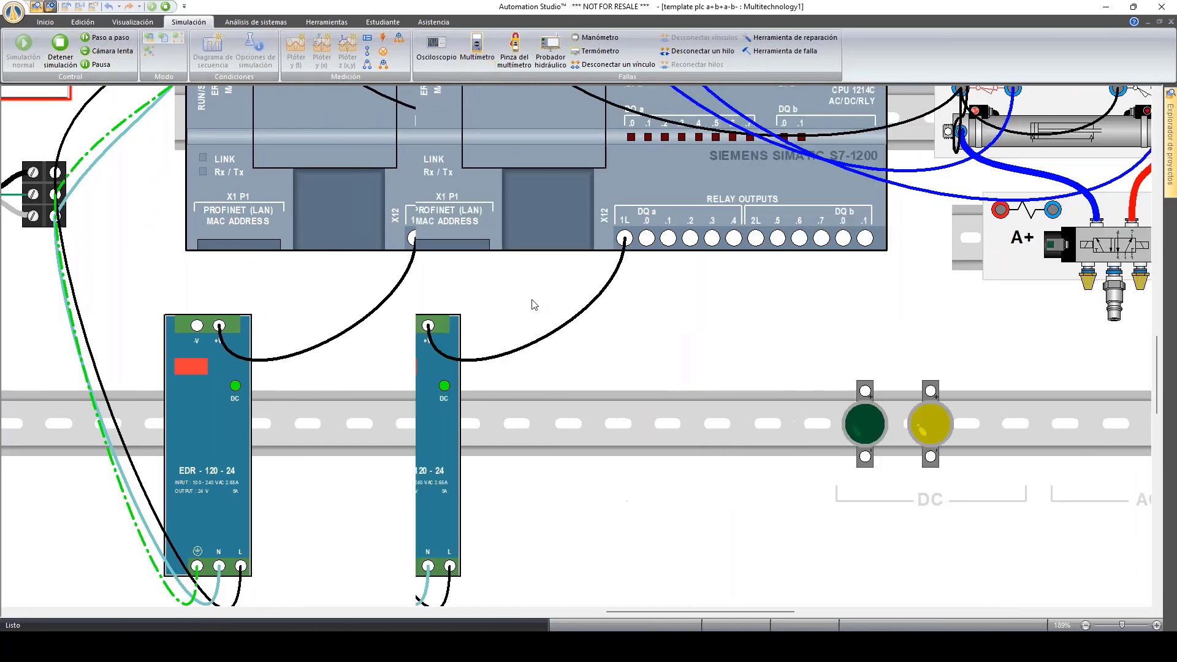
# Step: Bridge the PLC's relay output commons 1L and 2L with a Control -Black wire
pyautogui.moveTo(520, 238); pyautogui.dragTo(651, 239)
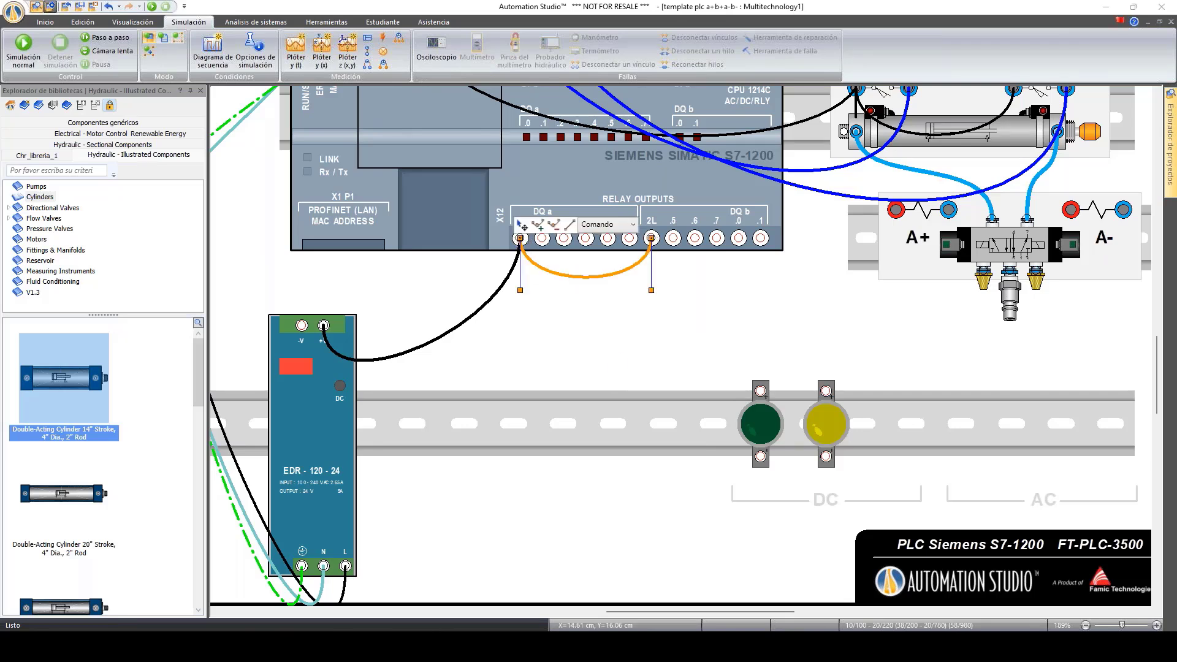
pyautogui.scroll(3, 650, 393)
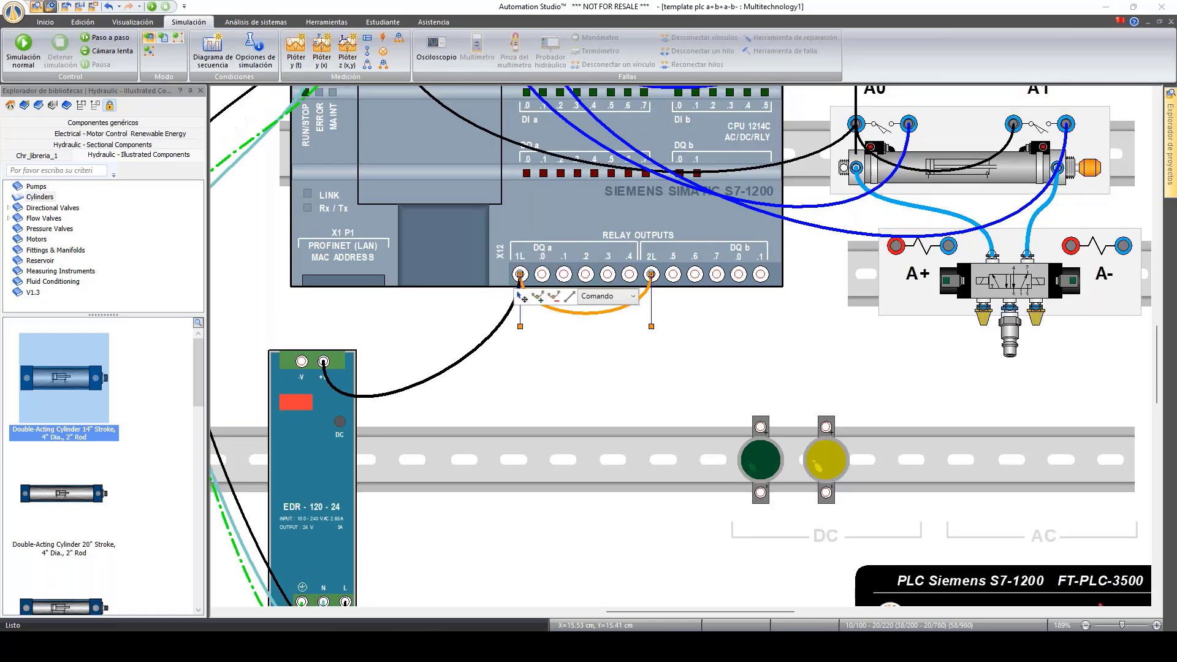
pyautogui.click(633, 296)
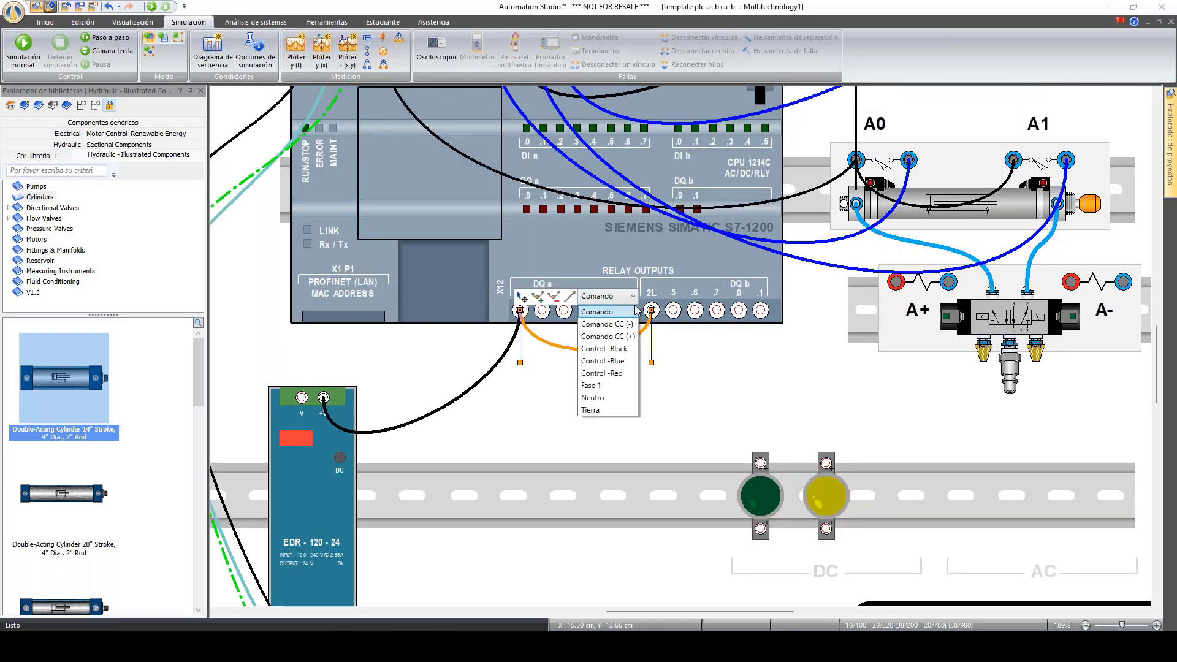
pyautogui.click(604, 349)
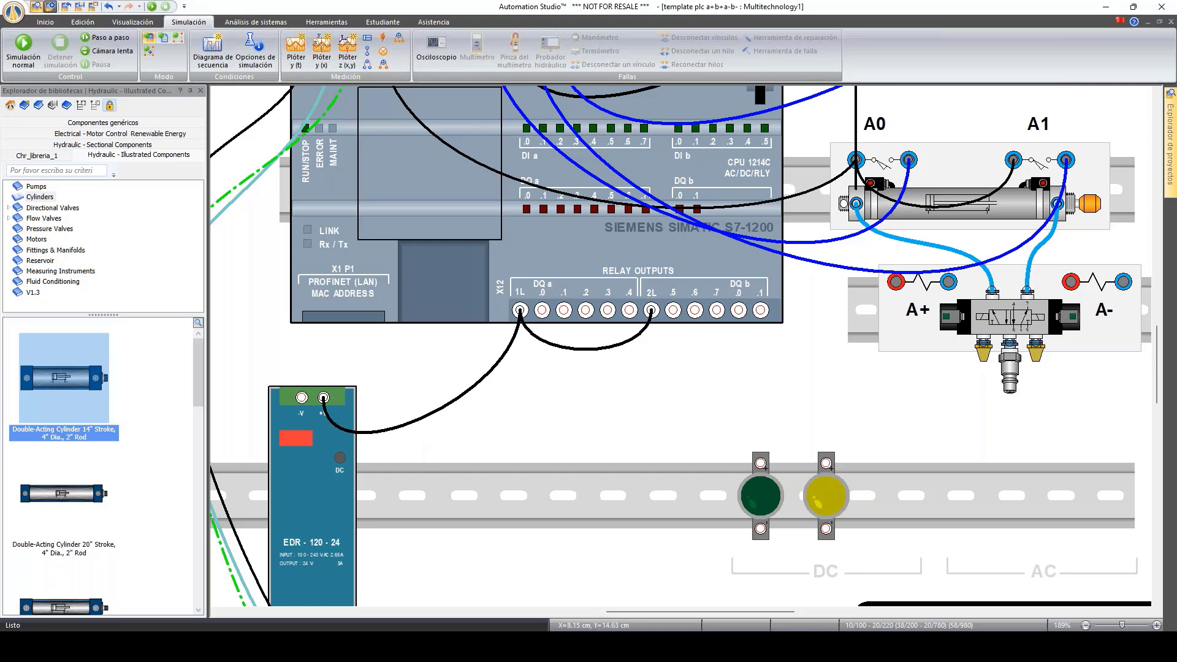
# Step: Connect the EDR-120-24 supply's -V terminal to the blue terminal of solenoid A+ as a Comando CC (-) wire
pyautogui.click(299, 398)
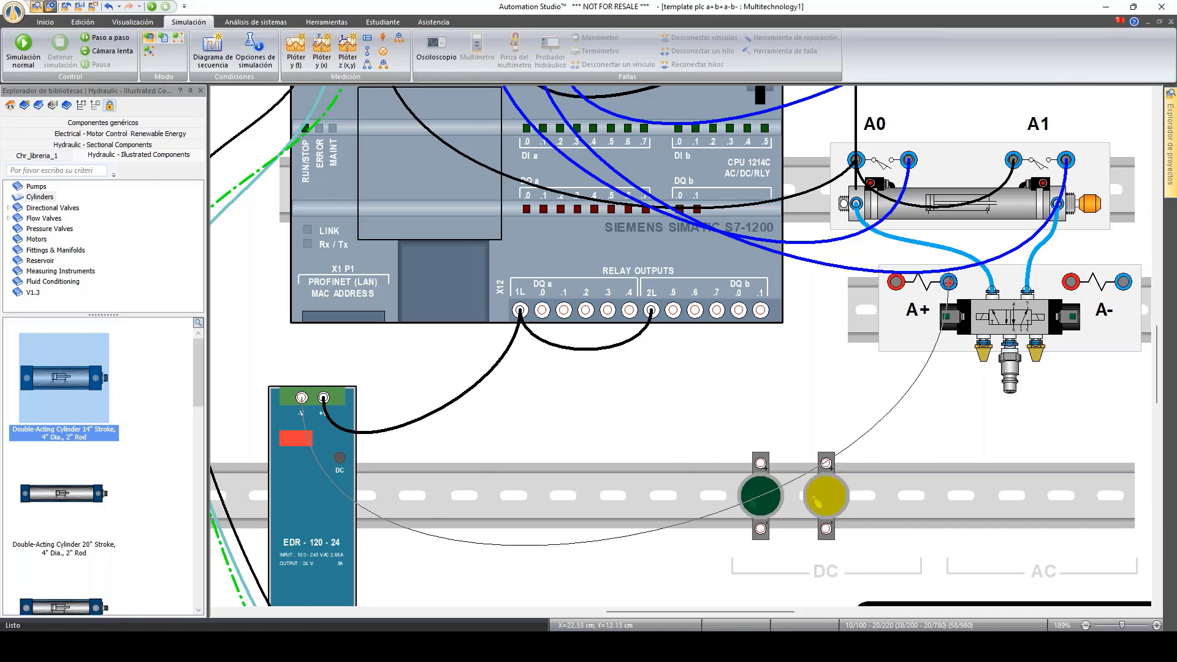
pyautogui.click(949, 282)
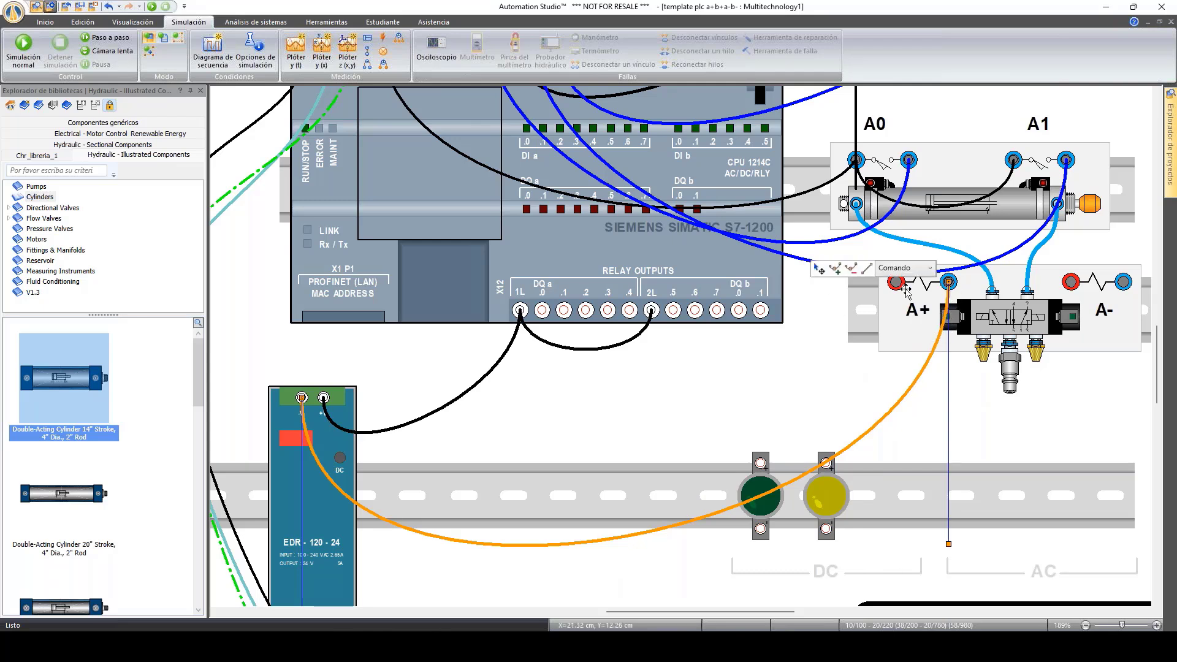
pyautogui.click(929, 268)
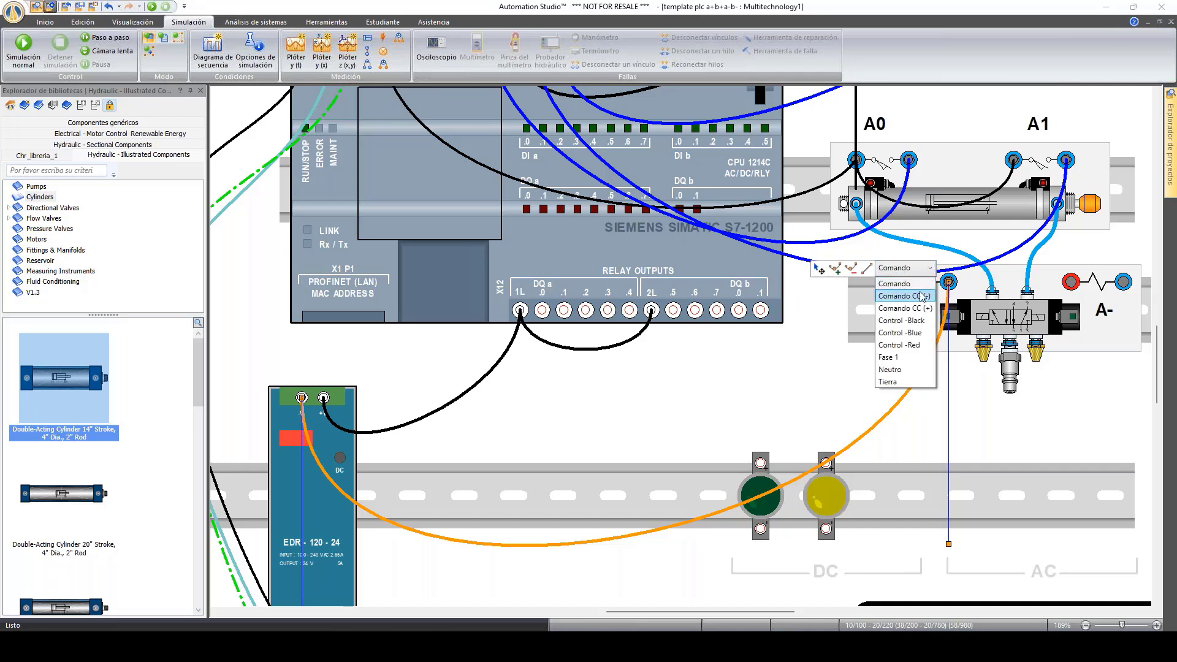
pyautogui.click(923, 296)
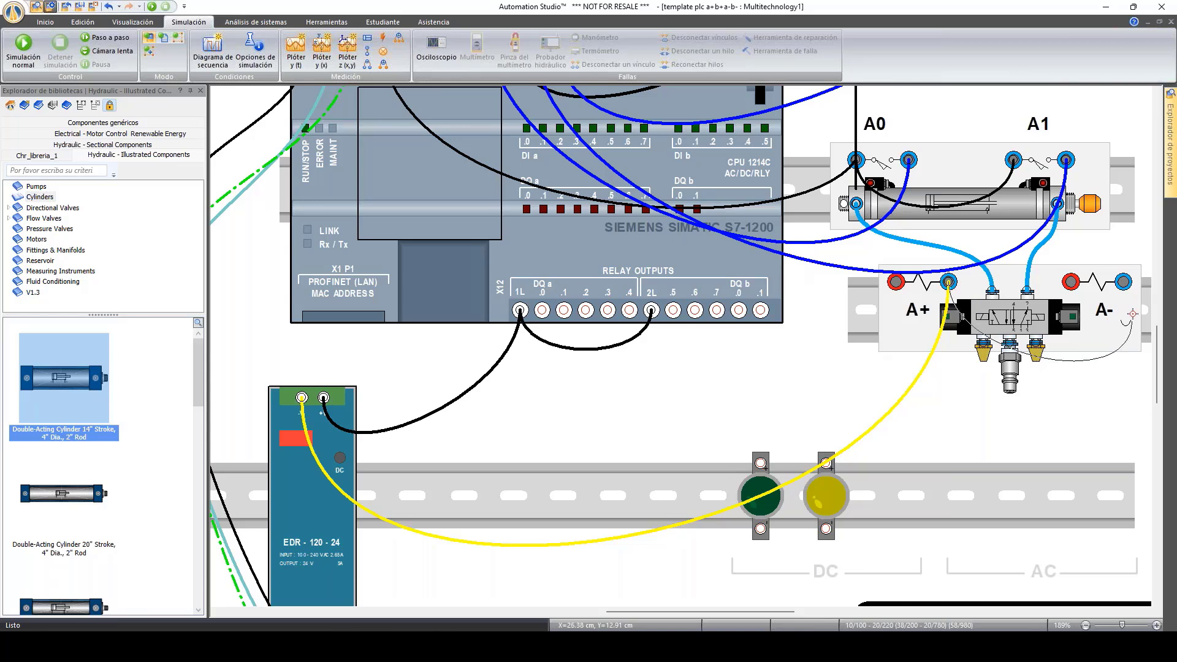
# Step: Link the blue terminals of solenoids A+ and A- with a Comando CC (-) wire
pyautogui.moveTo(949, 282); pyautogui.dragTo(1123, 282)
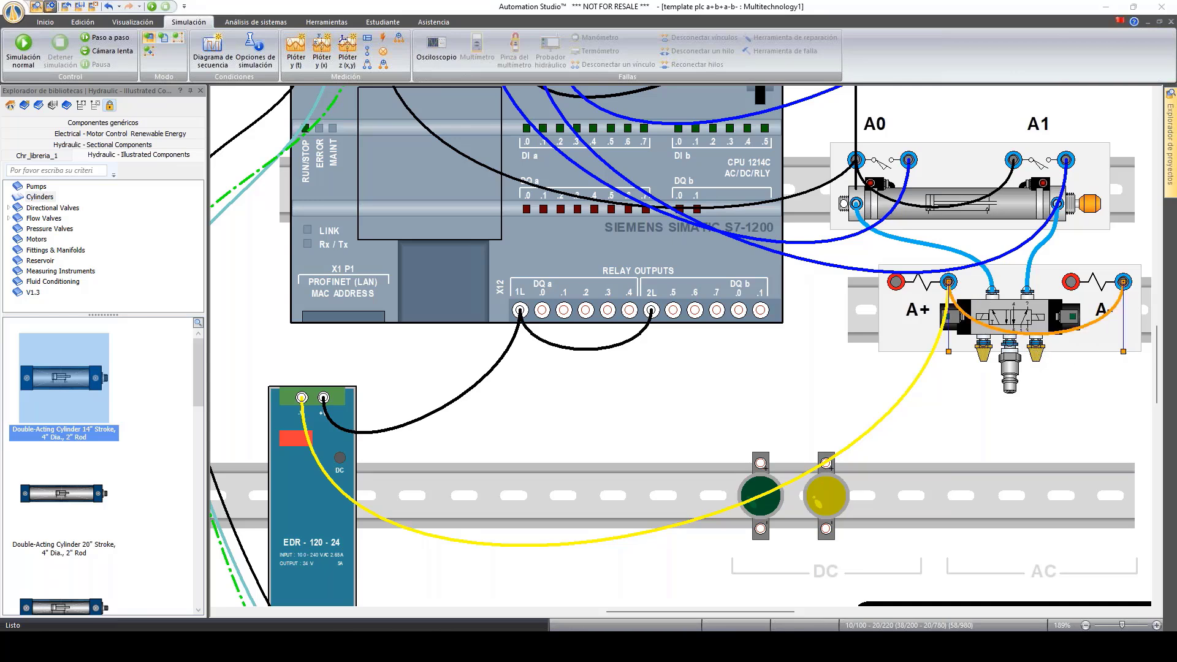
pyautogui.click(1104, 271)
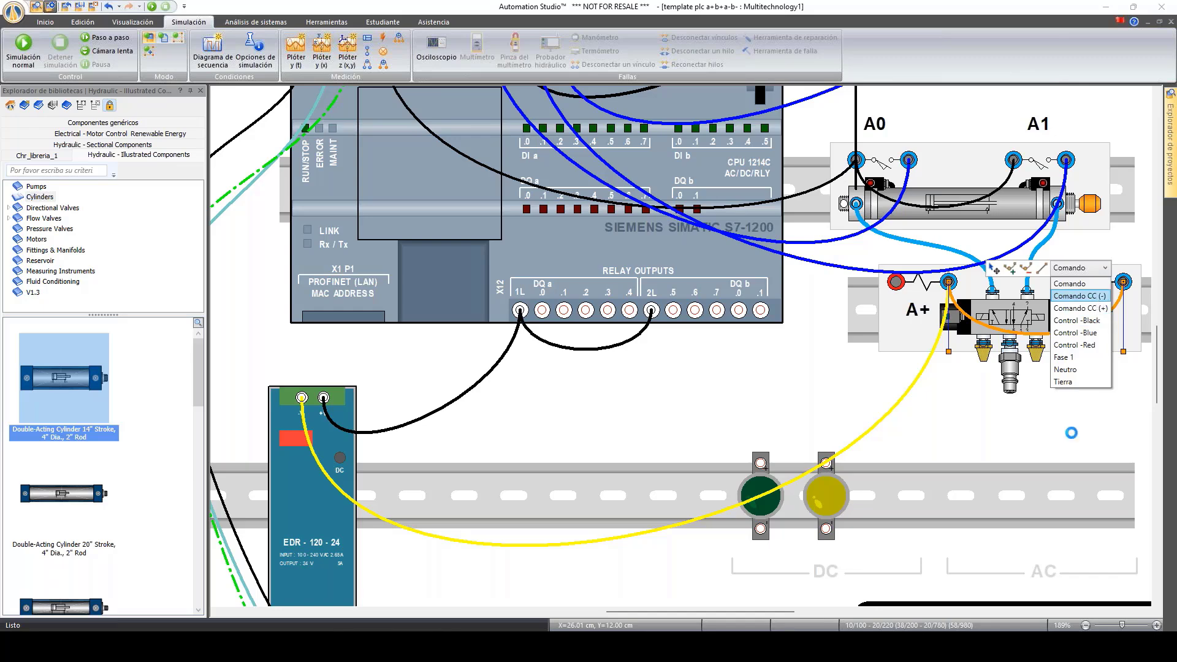
pyautogui.click(1065, 442)
pyautogui.click(1065, 440)
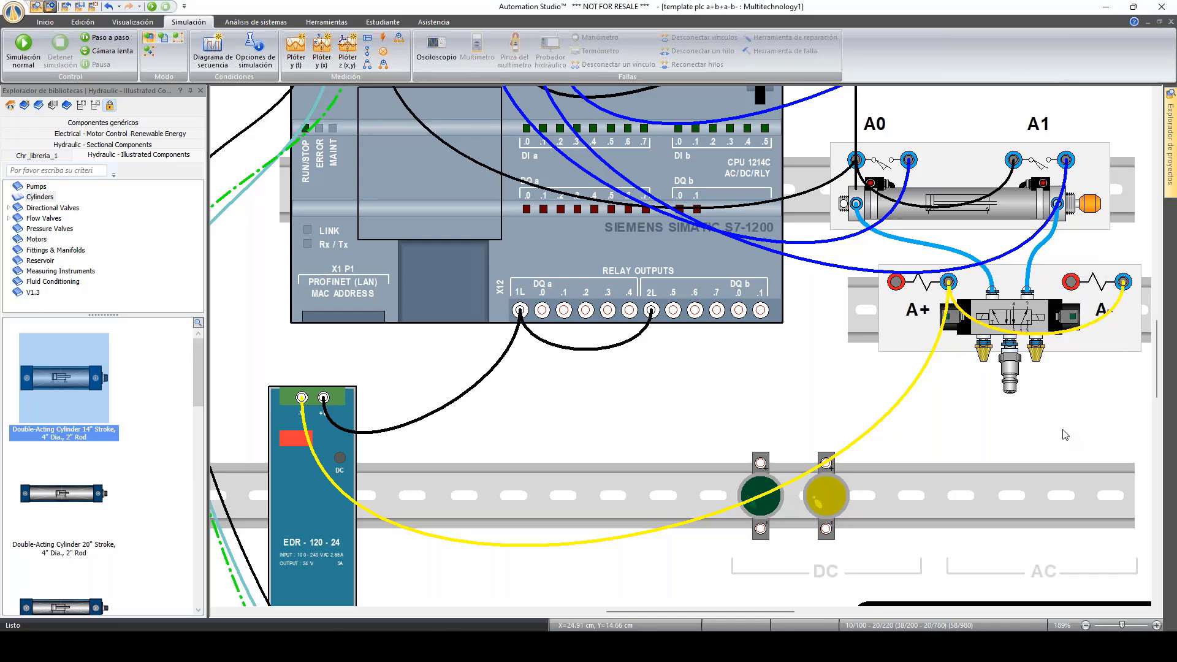
# Step: Link the blue terminals of solenoids A- and B- with a Comando CC (-) wire
pyautogui.scroll(1, 1065, 434)
pyautogui.scroll(1, 1065, 435)
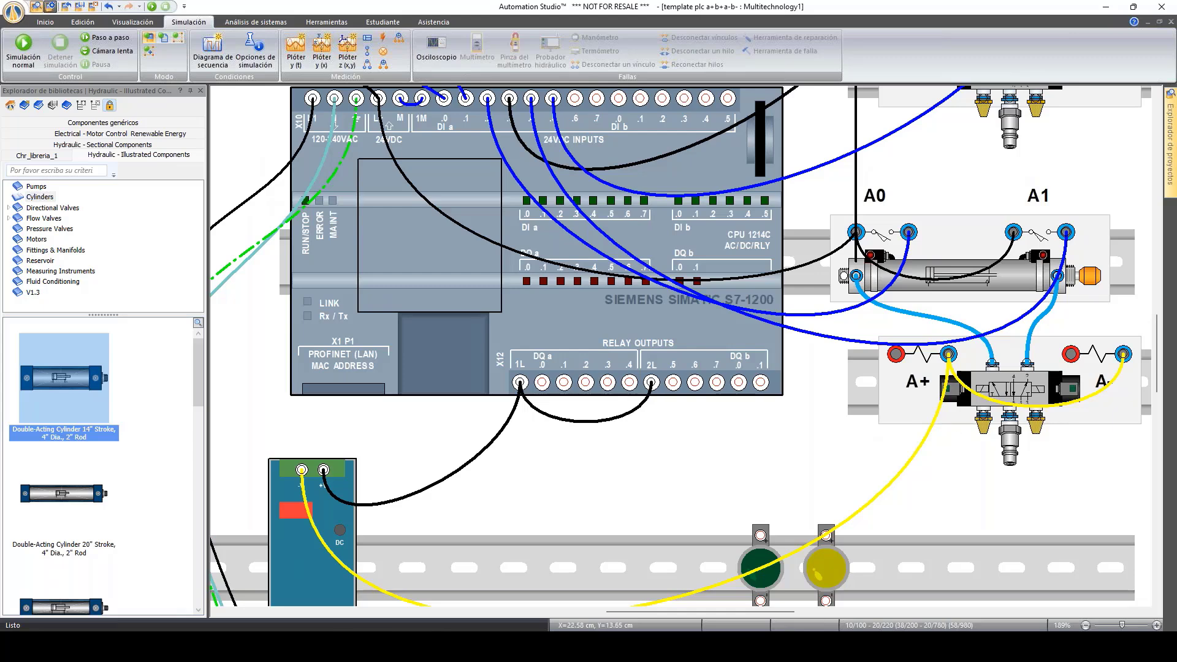
pyautogui.scroll(2, 1106, 361)
pyautogui.moveTo(1123, 426); pyautogui.dragTo(1123, 109)
pyautogui.click(1098, 108)
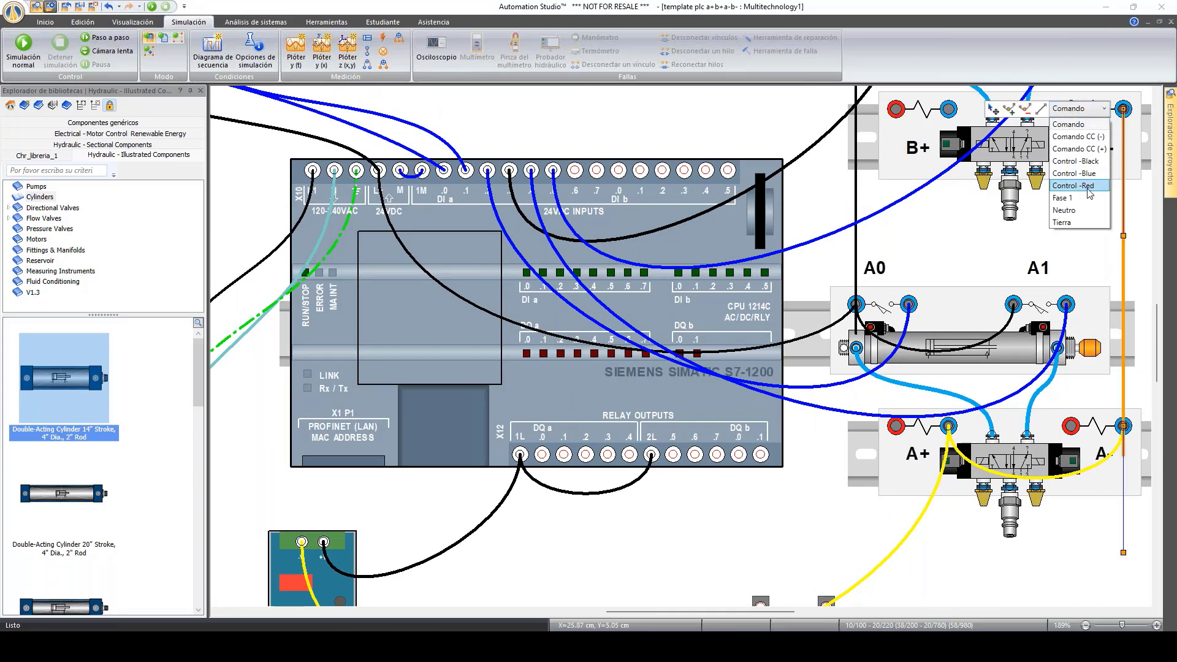
pyautogui.click(1100, 137)
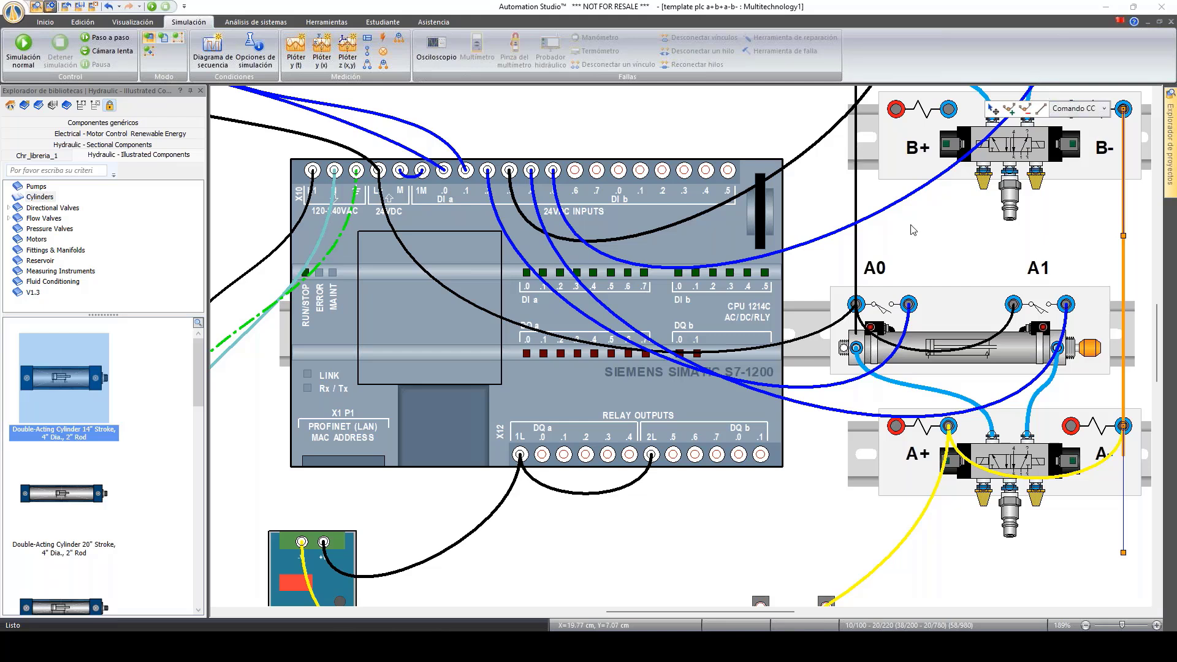
pyautogui.click(995, 204)
# Step: Link the blue terminals of solenoids B+ and B- with a Comando CC (-) wire
pyautogui.moveTo(949, 109); pyautogui.dragTo(1123, 109)
pyautogui.click(1079, 123)
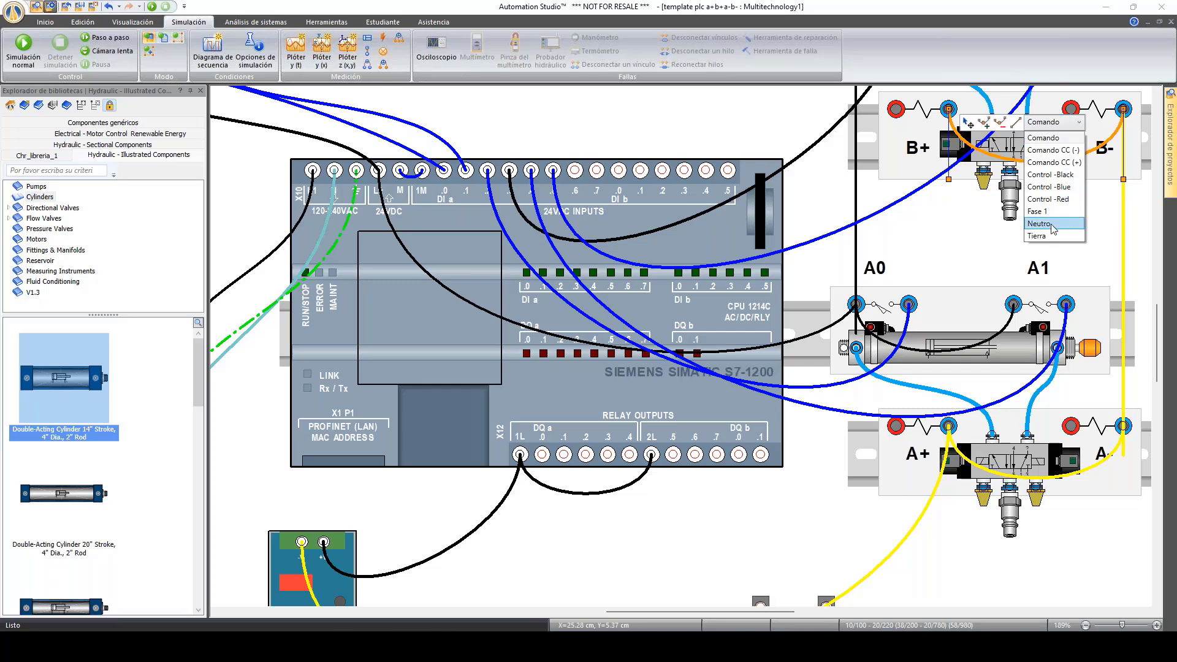
pyautogui.click(1068, 151)
pyautogui.click(945, 236)
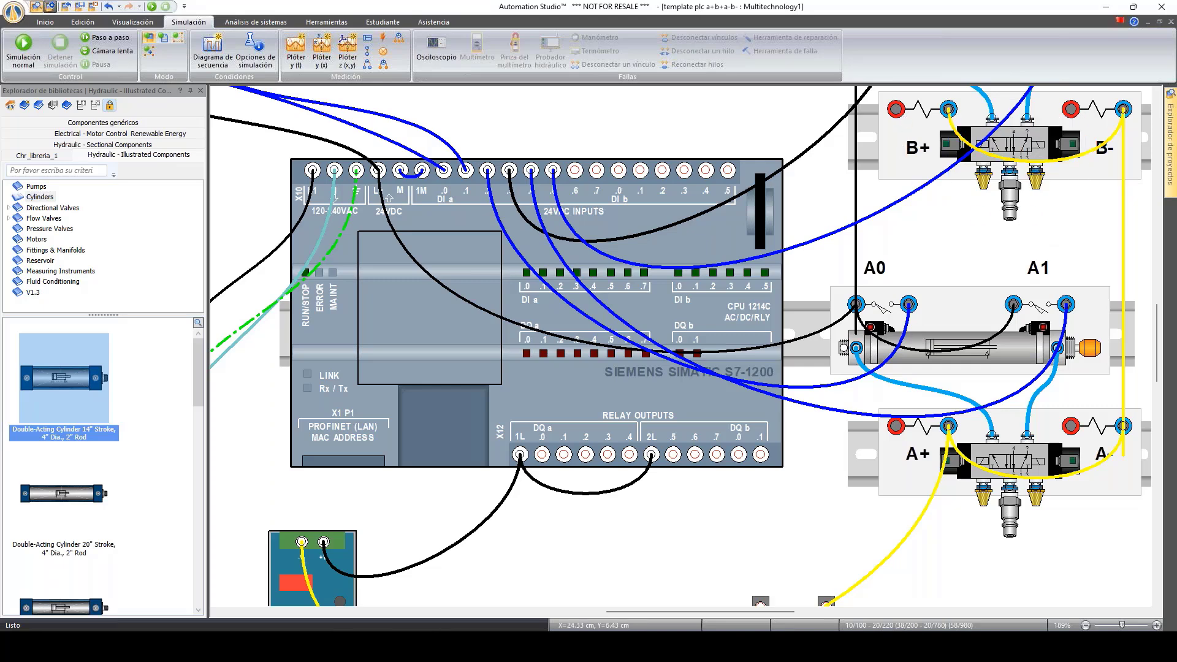
# Step: Delete the I0.0 to I0.7 input assignment table beside the PLC
pyautogui.scroll(1, 1036, 184)
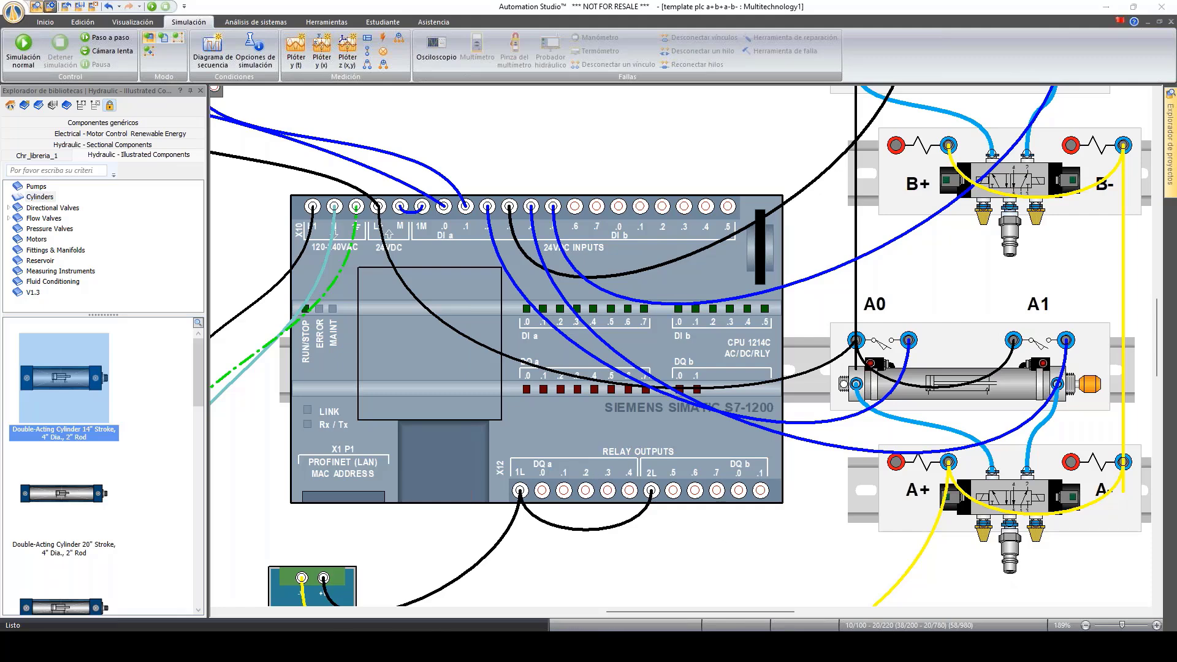
pyautogui.moveTo(638, 611); pyautogui.dragTo(589, 601)
pyautogui.click(315, 236)
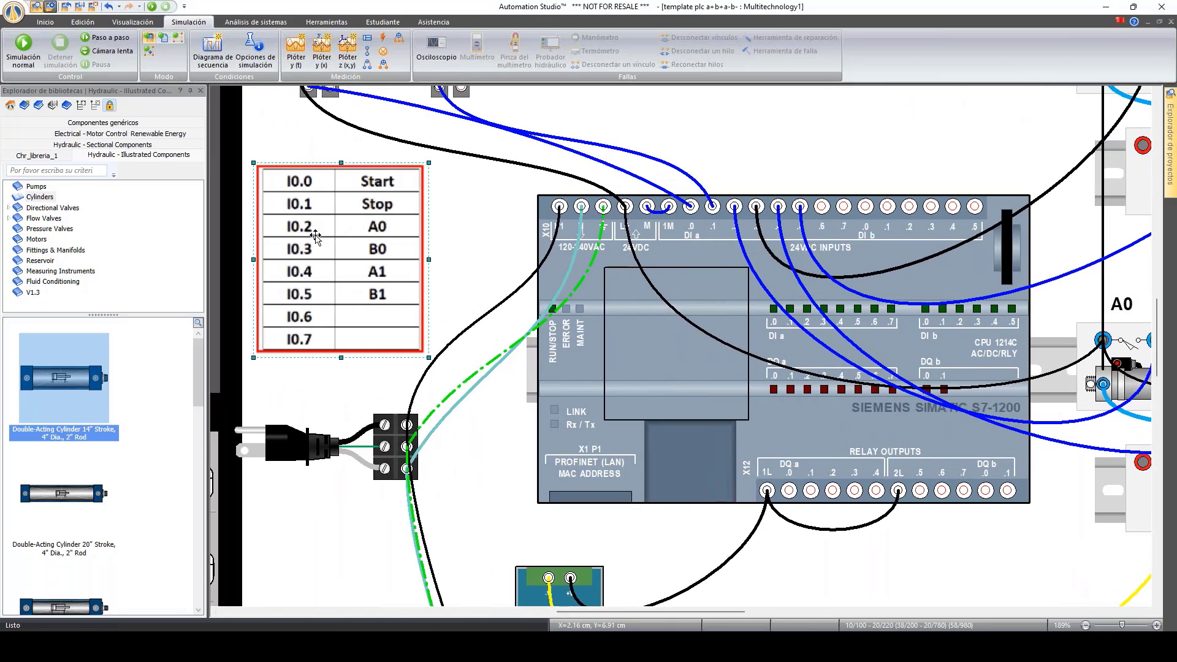
pyautogui.press('Delete')
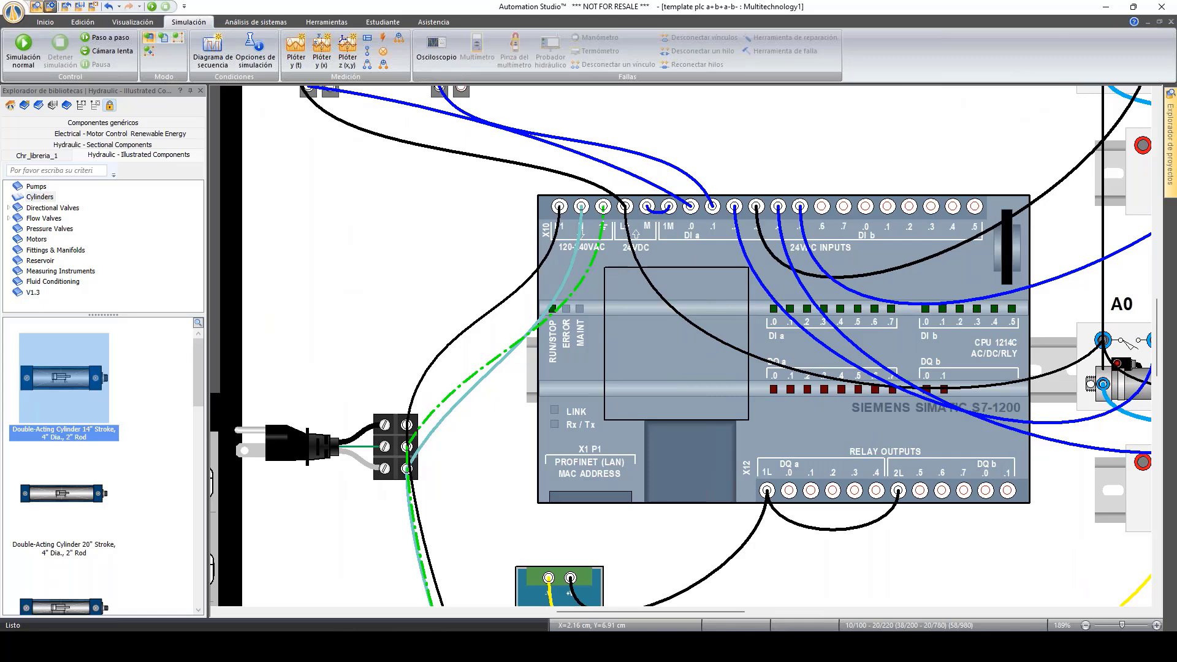
# Step: Paste the Q0.0 to Q1.1 output assignment table and place it beside the PLC, above the power plug
pyautogui.hotkey('ctrl', 'v')
pyautogui.moveTo(541, 550); pyautogui.dragTo(450, 424)
pyautogui.moveTo(393, 284); pyautogui.dragTo(375, 211)
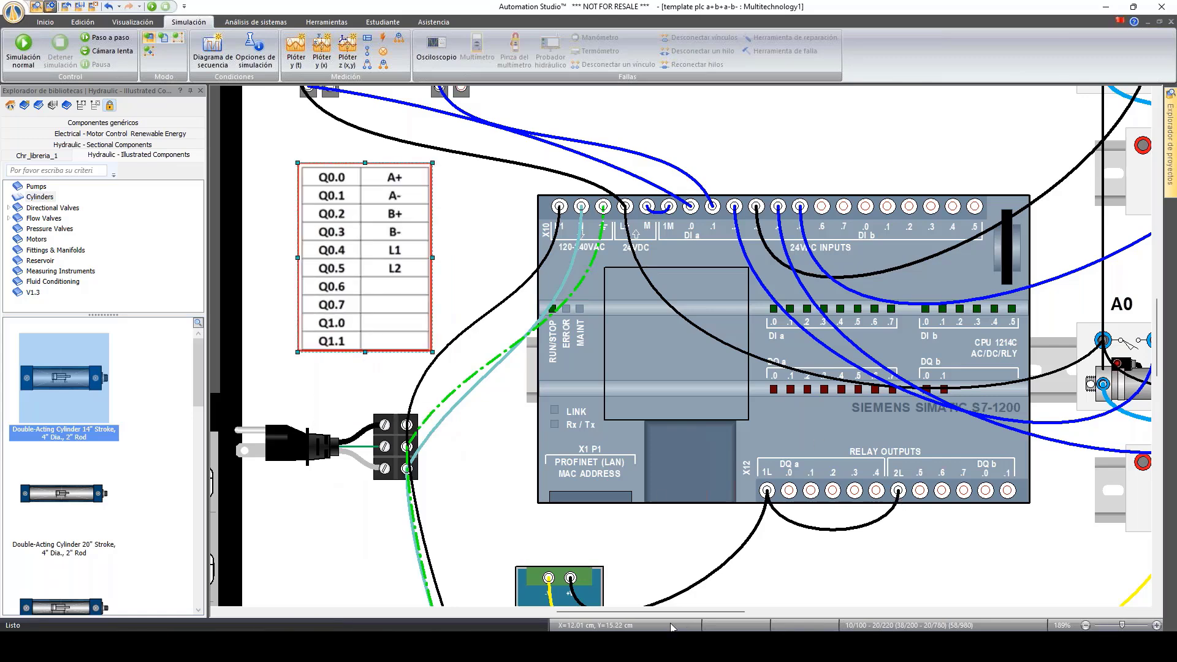
# Step: Wire the red terminals of solenoids A+ and A- to PLC relay outputs Q0.0 and Q0.1
pyautogui.moveTo(691, 614); pyautogui.dragTo(703, 615)
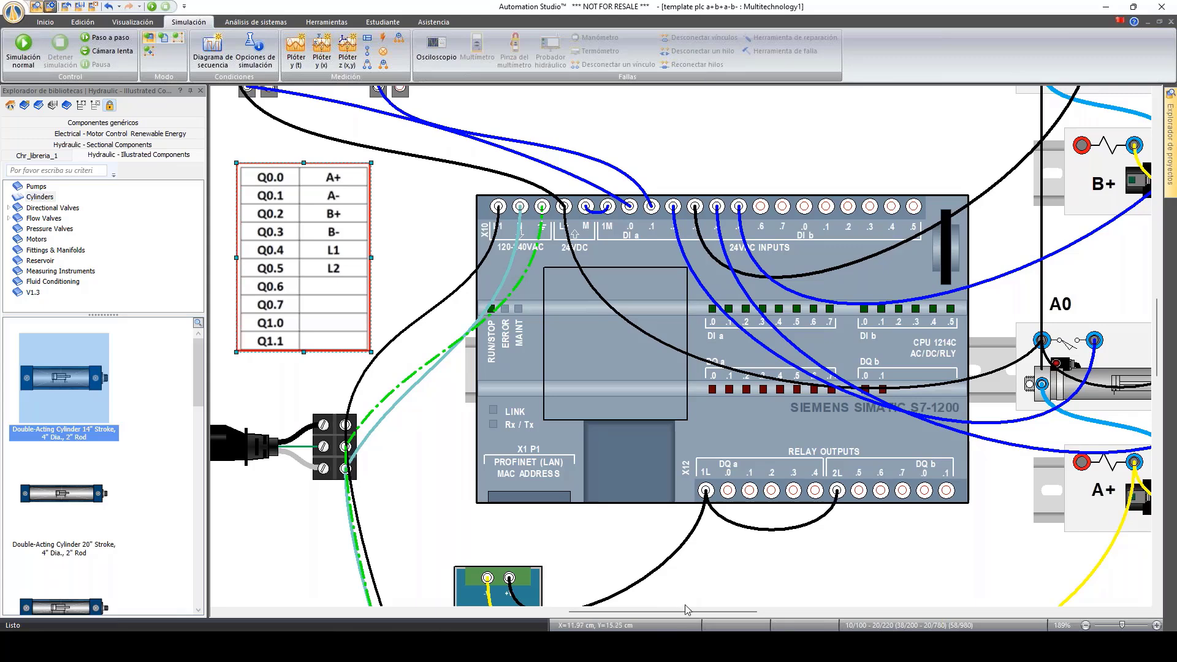
pyautogui.moveTo(691, 615); pyautogui.dragTo(703, 615)
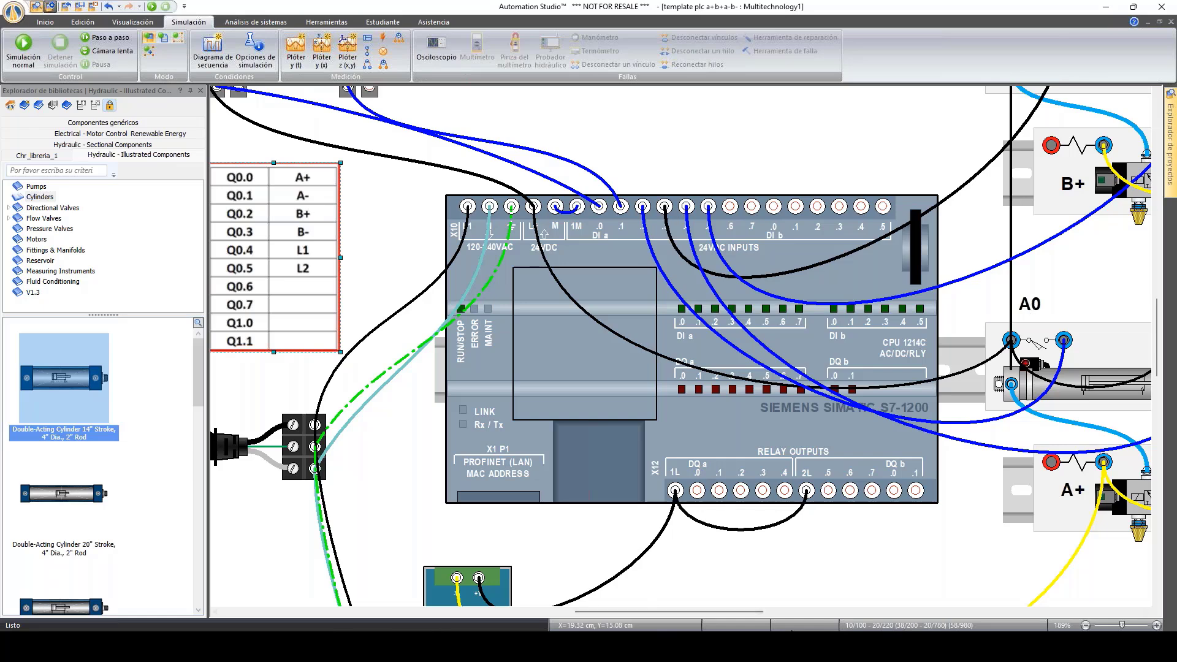
pyautogui.click(767, 613)
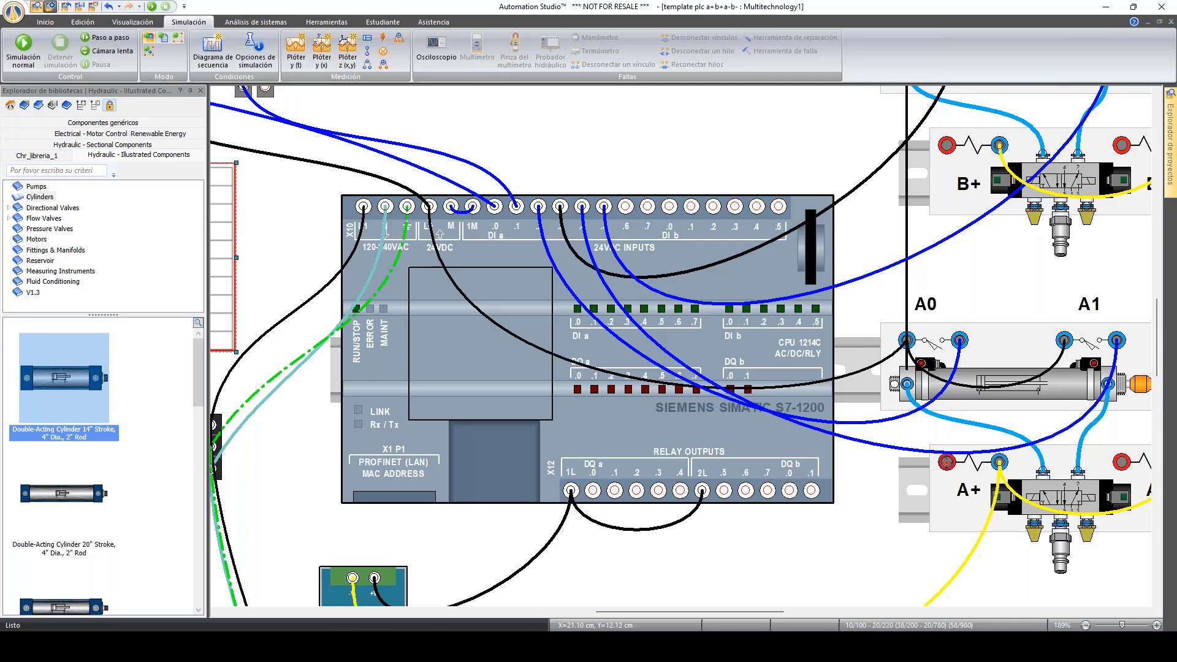
pyautogui.moveTo(947, 461); pyautogui.dragTo(592, 491)
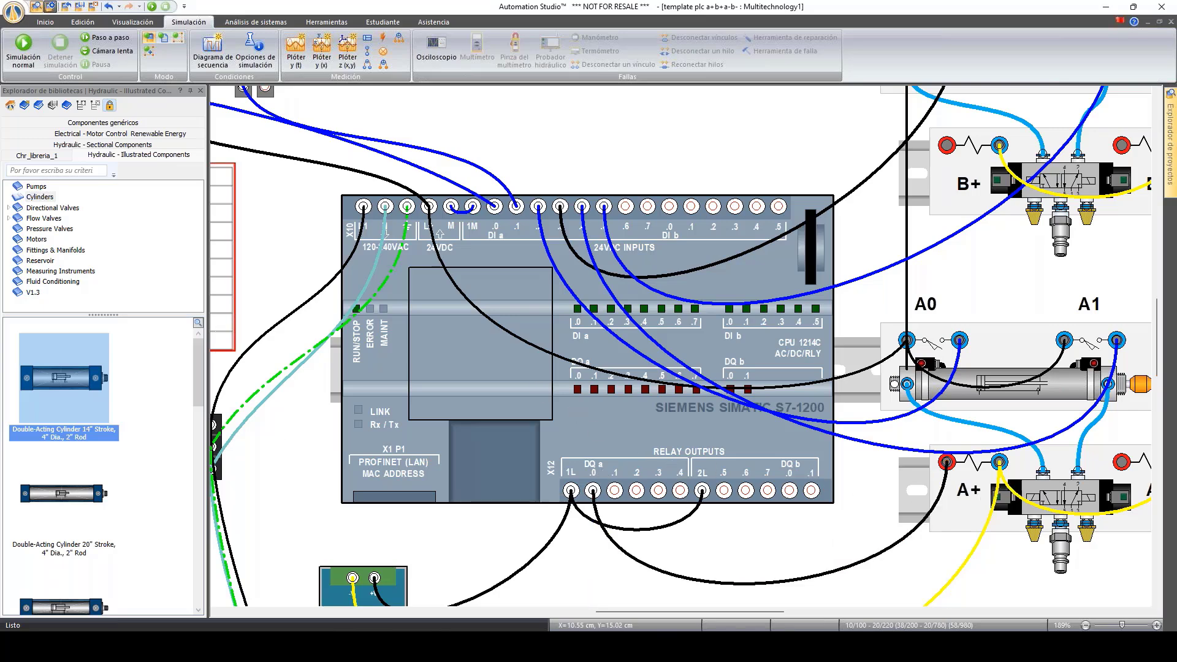
pyautogui.moveTo(629, 612); pyautogui.dragTo(592, 611)
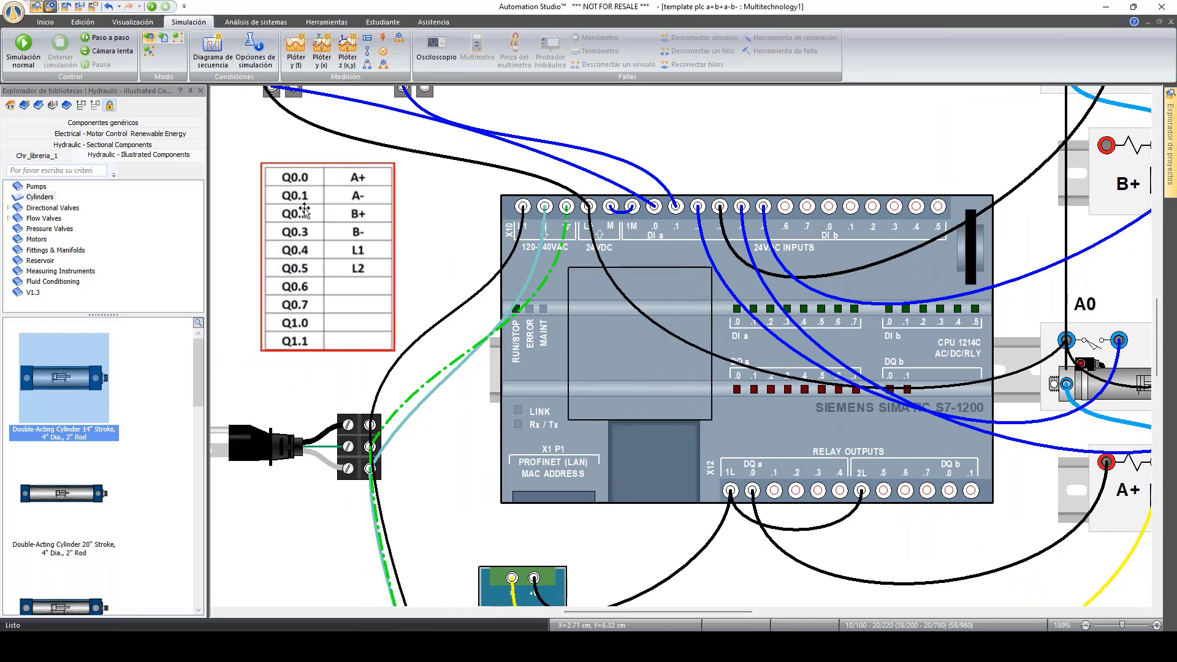
pyautogui.moveTo(668, 612); pyautogui.dragTo(746, 613)
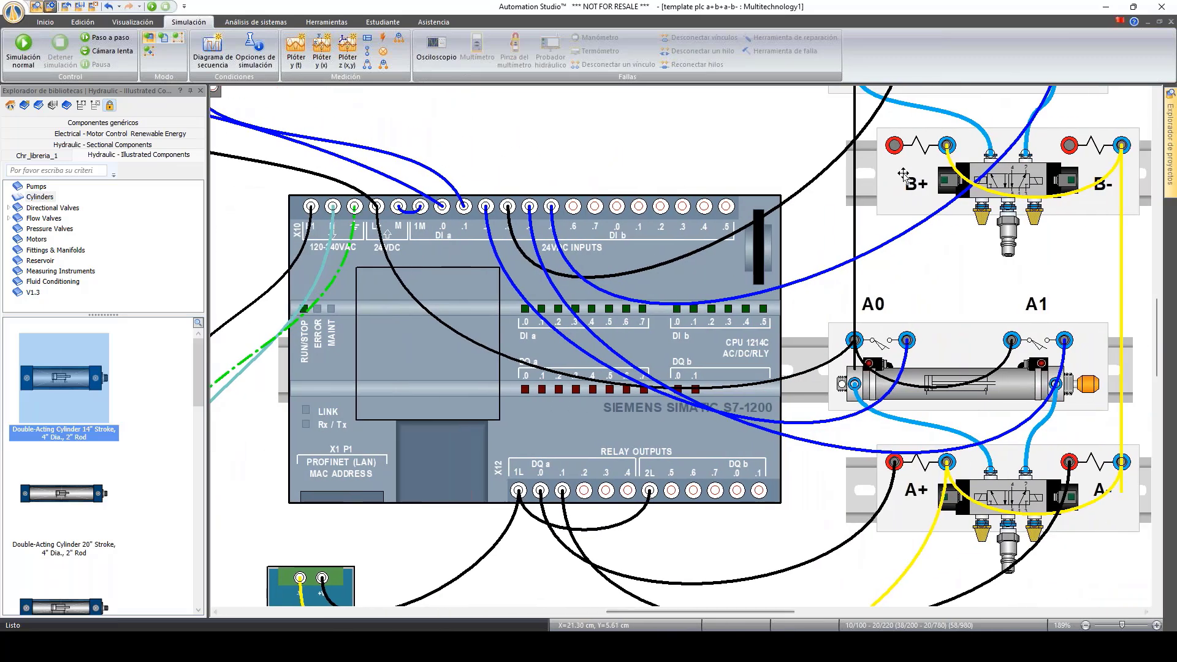
# Step: Wire the red terminals of solenoids B+ and B- to PLC relay outputs Q0.2 and Q0.3
pyautogui.click(894, 145)
pyautogui.click(584, 491)
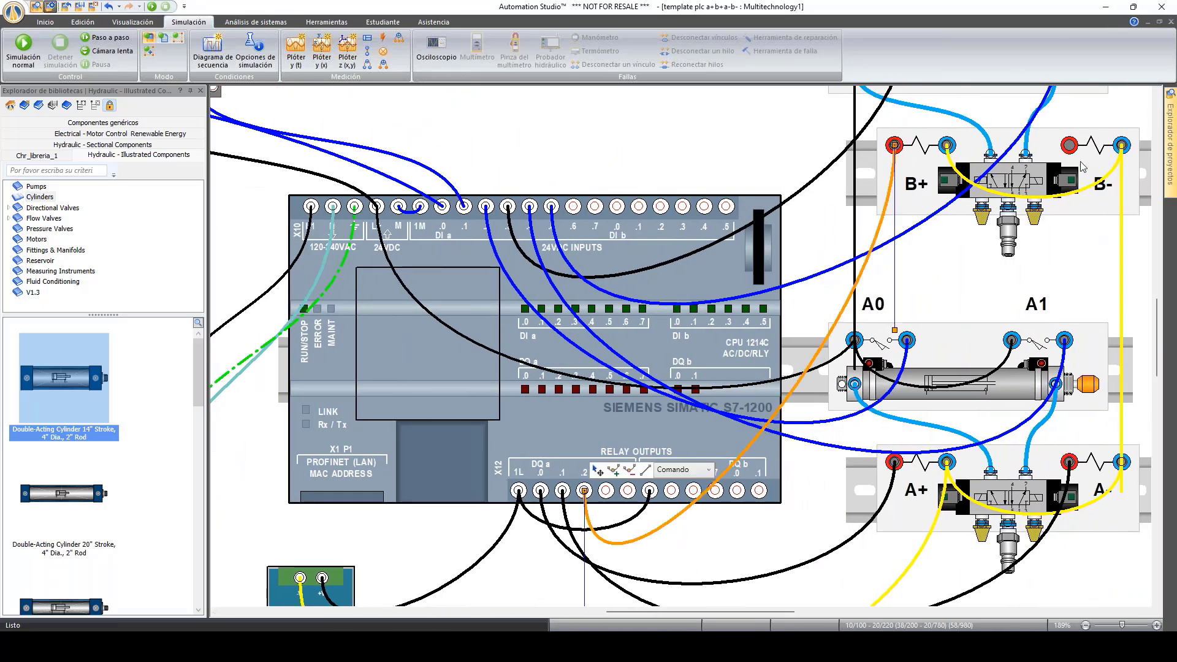
pyautogui.click(1069, 145)
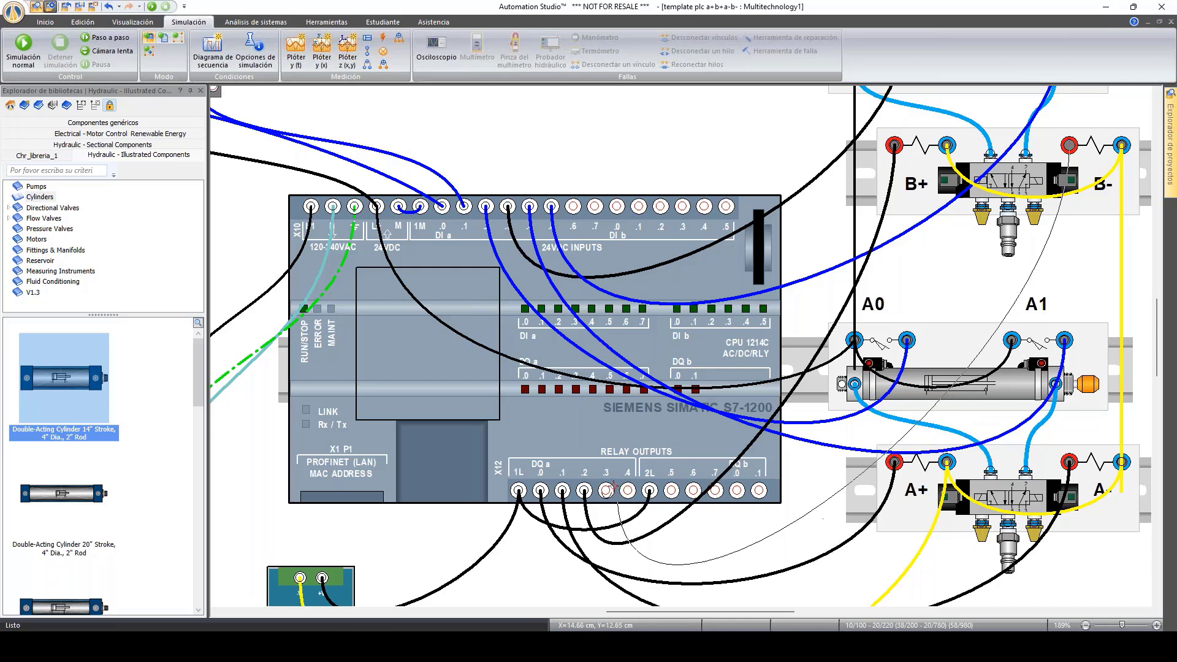
pyautogui.click(607, 489)
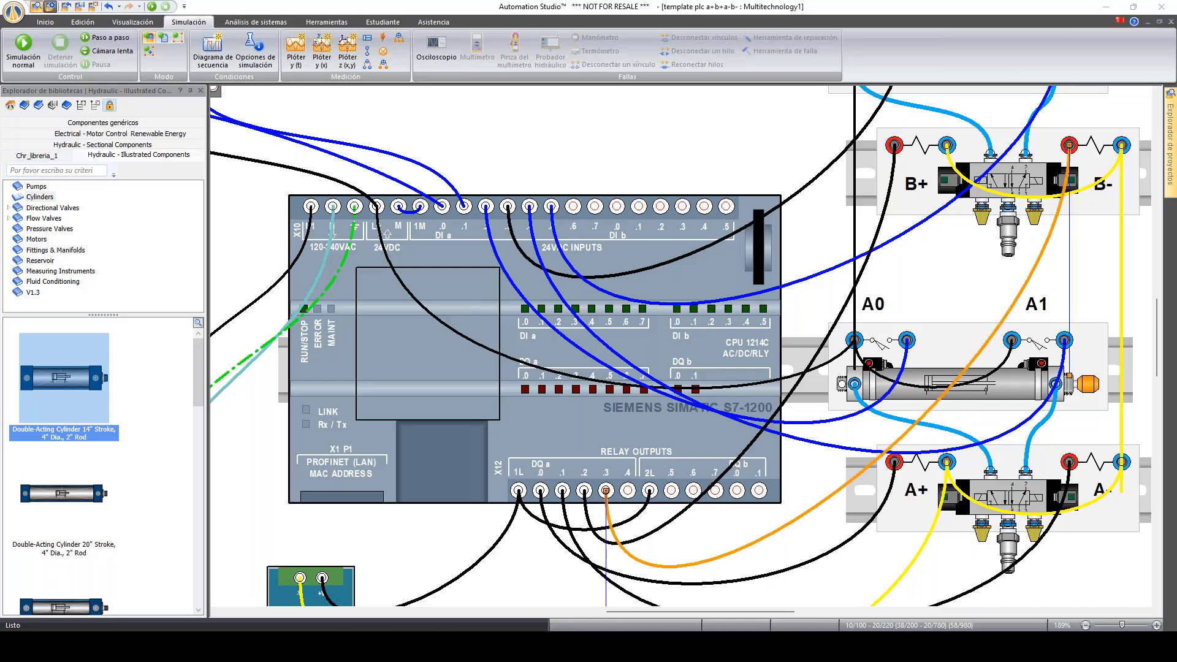
pyautogui.click(561, 579)
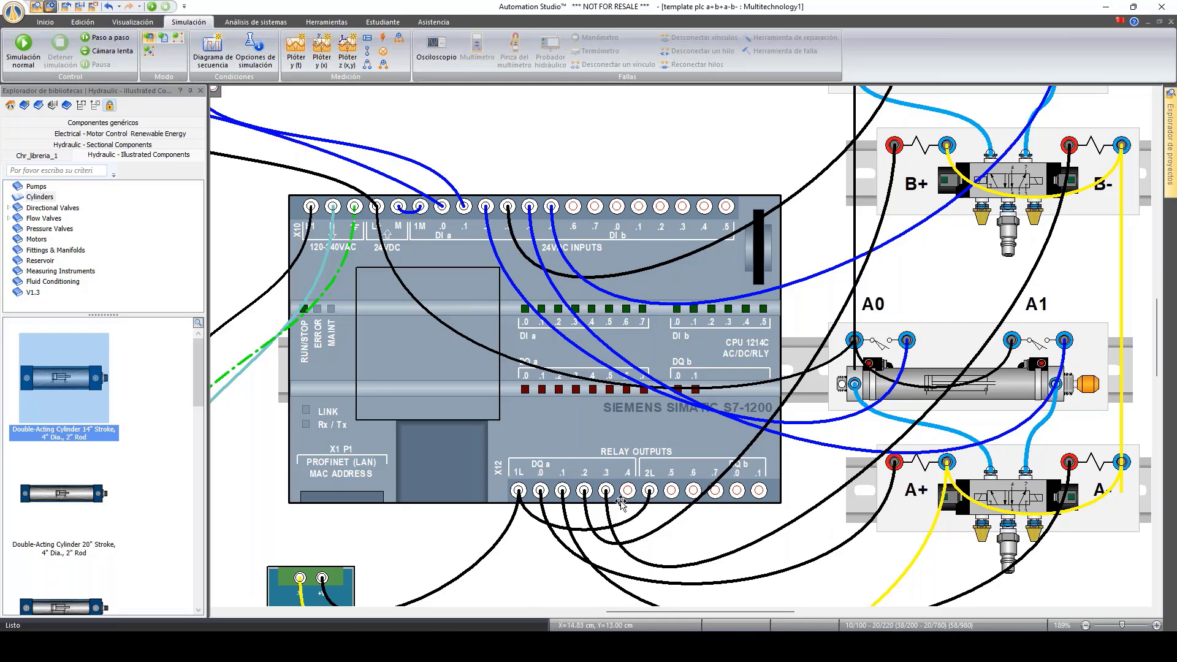
# Step: Connect solenoid A+'s blue terminal to the yellow lamp's lower terminal with a Comando CC (-) wire
pyautogui.moveTo(640, 612); pyautogui.dragTo(586, 612)
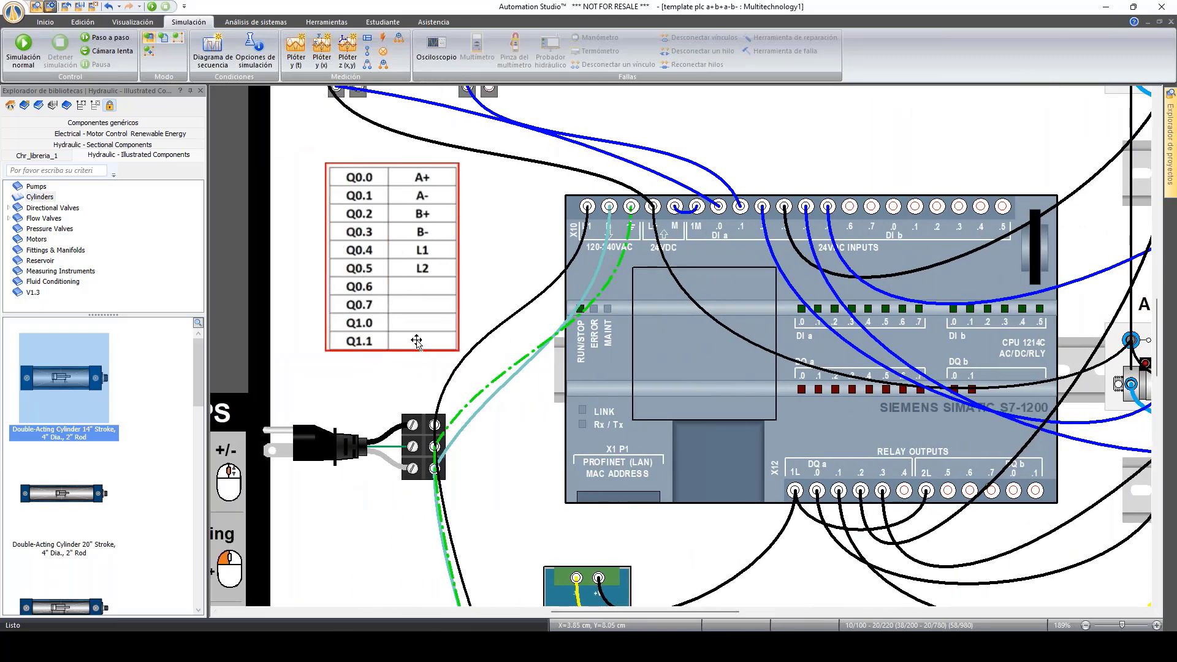
pyautogui.scroll(-3, 794, 527)
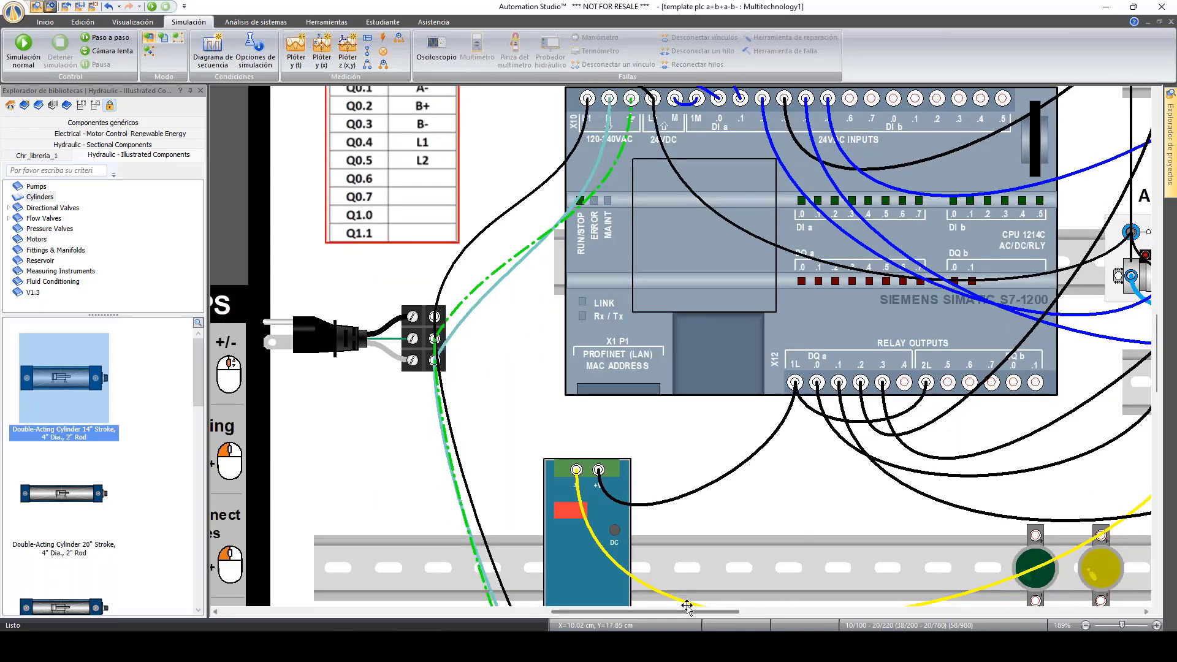
pyautogui.moveTo(701, 617); pyautogui.dragTo(731, 614)
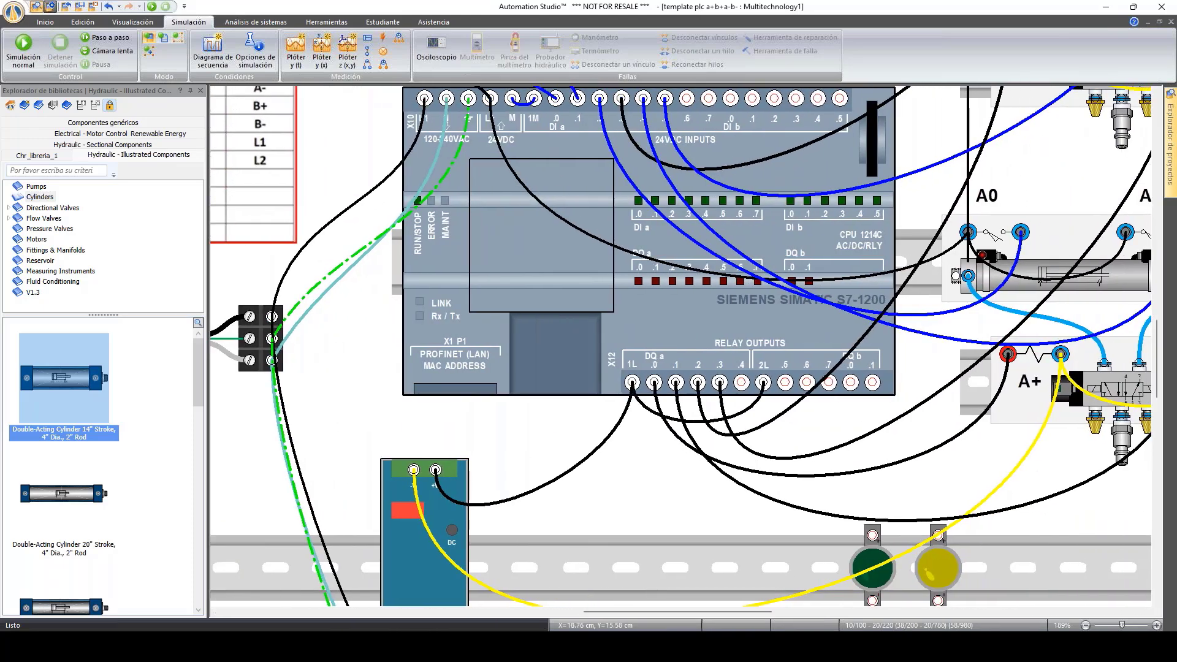
pyautogui.scroll(-1, 788, 575)
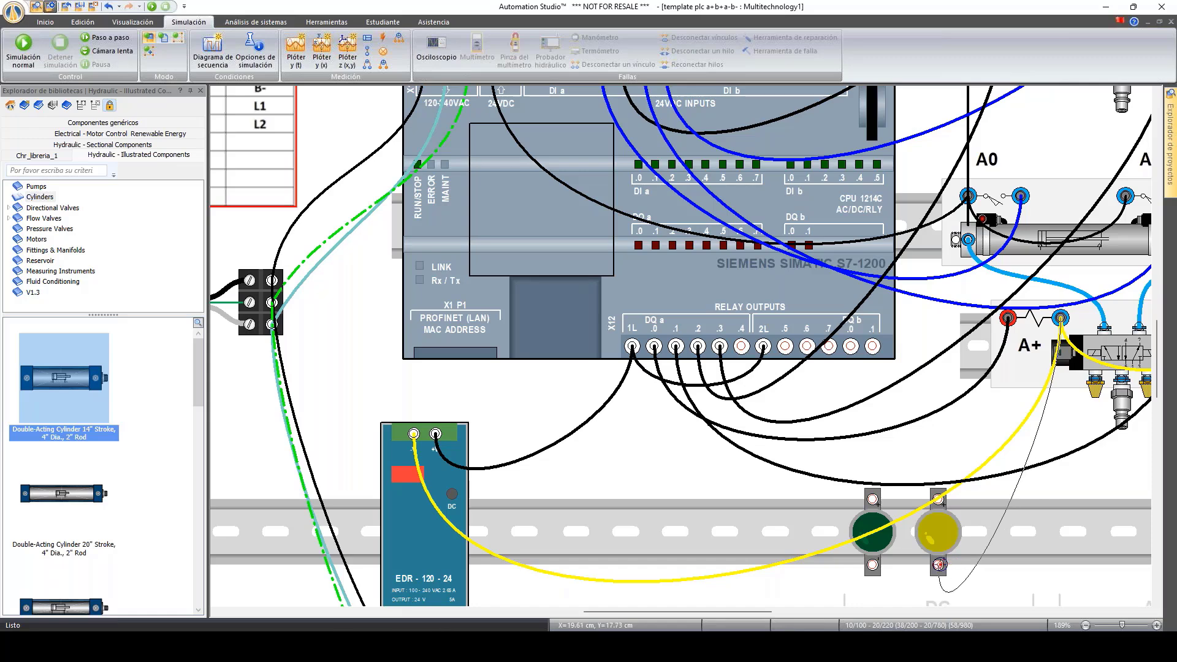
pyautogui.click(938, 565)
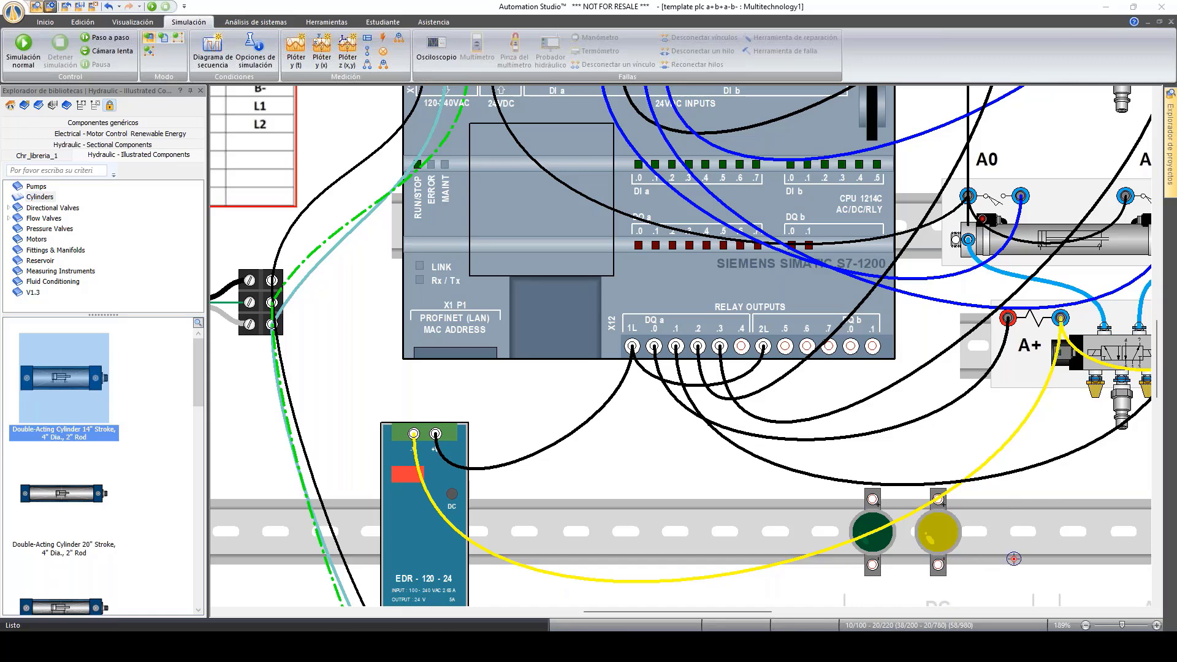
pyautogui.click(1043, 584)
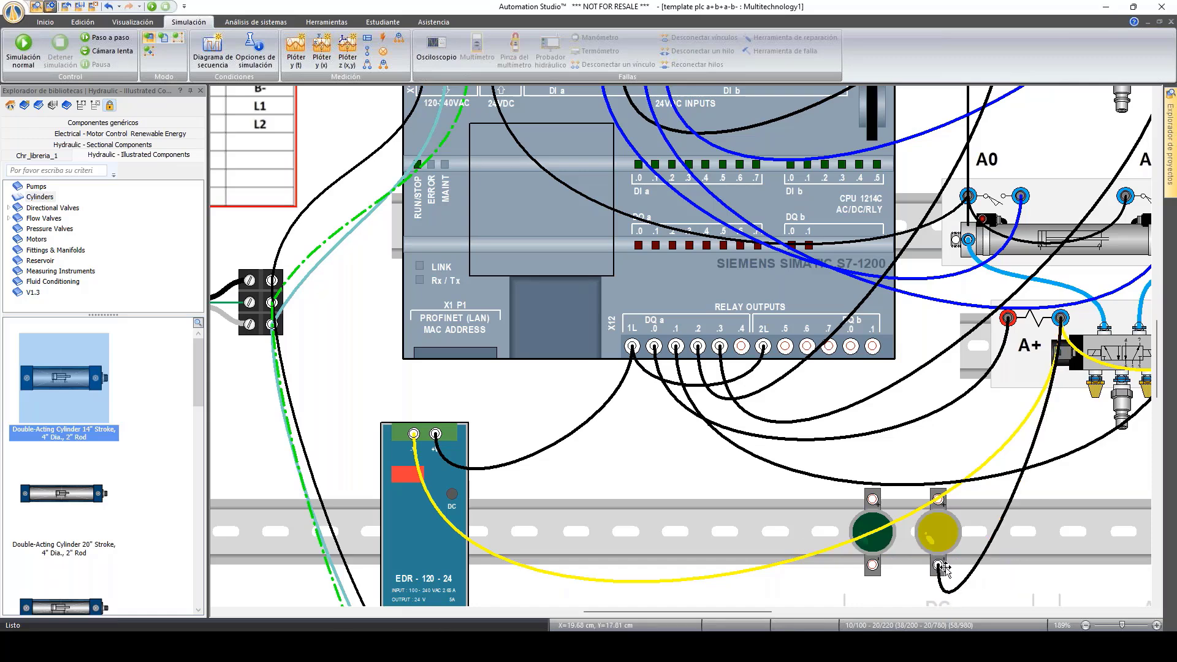
pyautogui.click(999, 526)
pyautogui.click(994, 483)
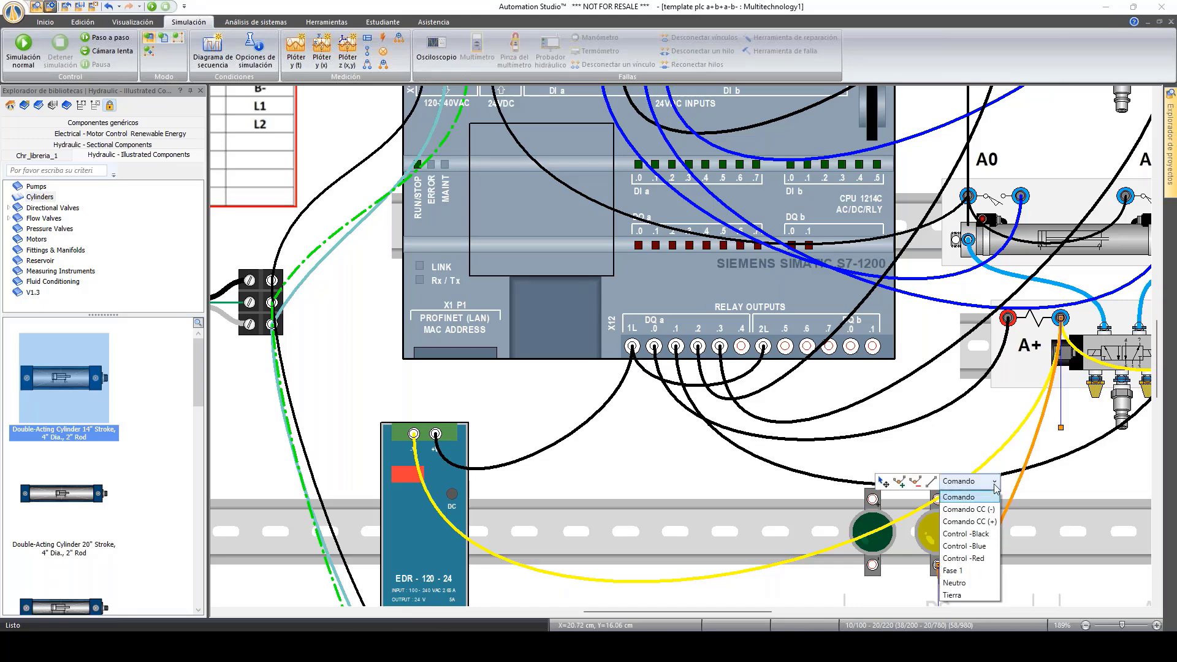
pyautogui.click(992, 509)
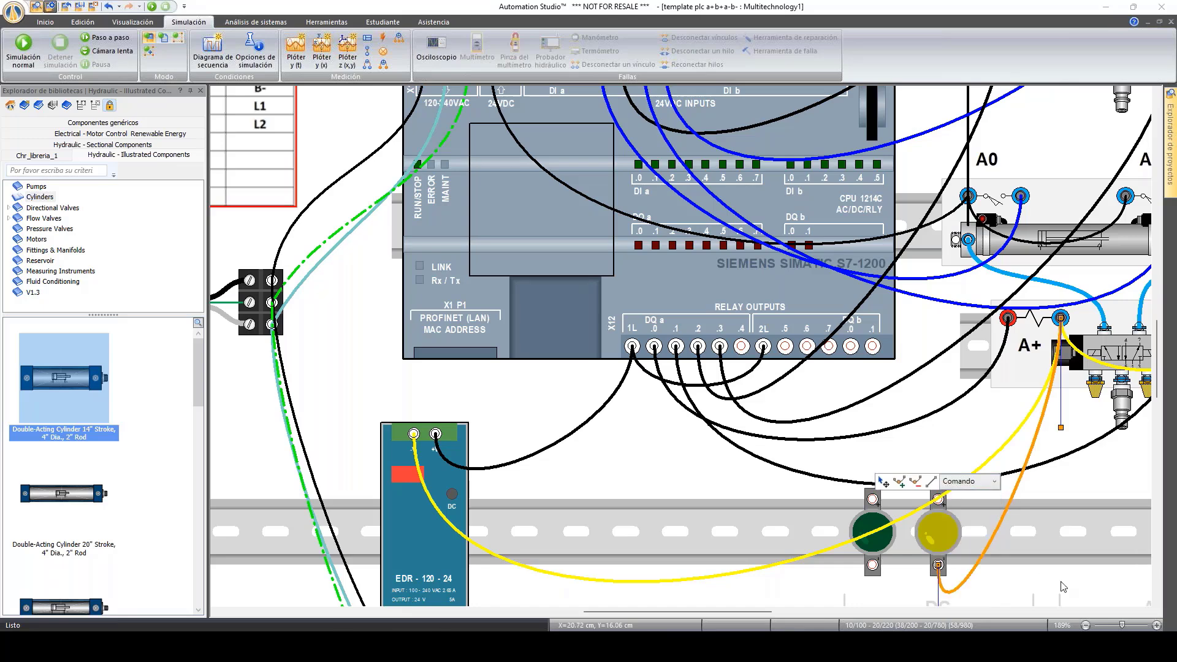
pyautogui.click(1016, 599)
# Step: Link the lower terminals of the yellow and green lamps with a Comando CC (-) wire
pyautogui.click(938, 566)
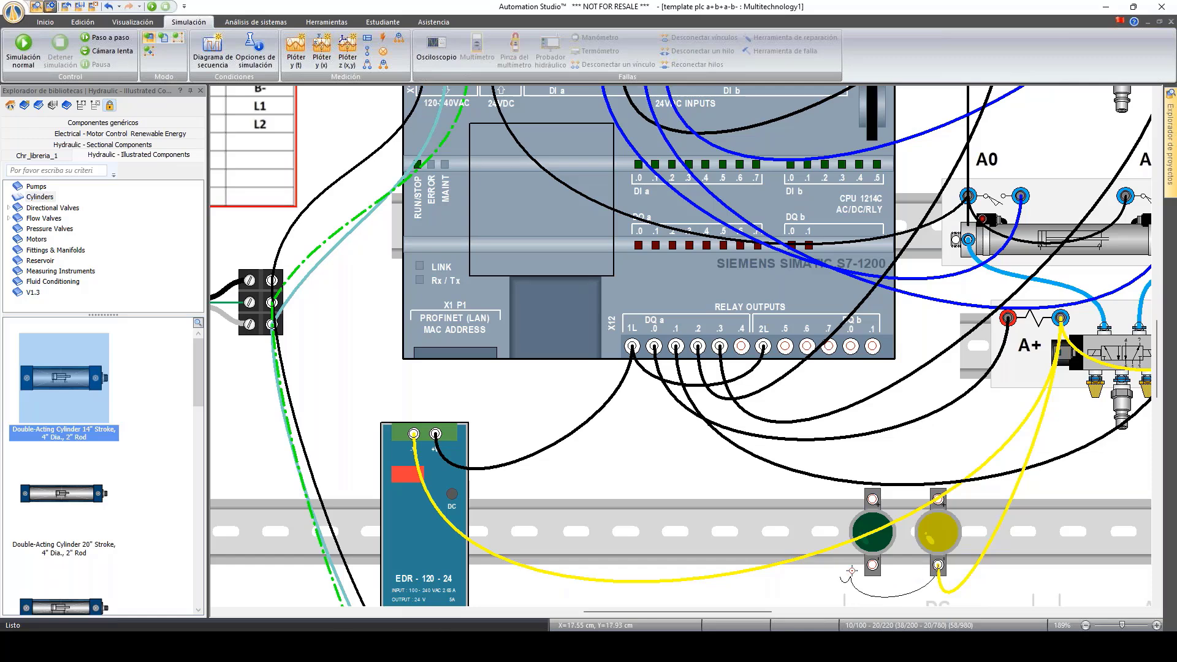
pyautogui.click(871, 565)
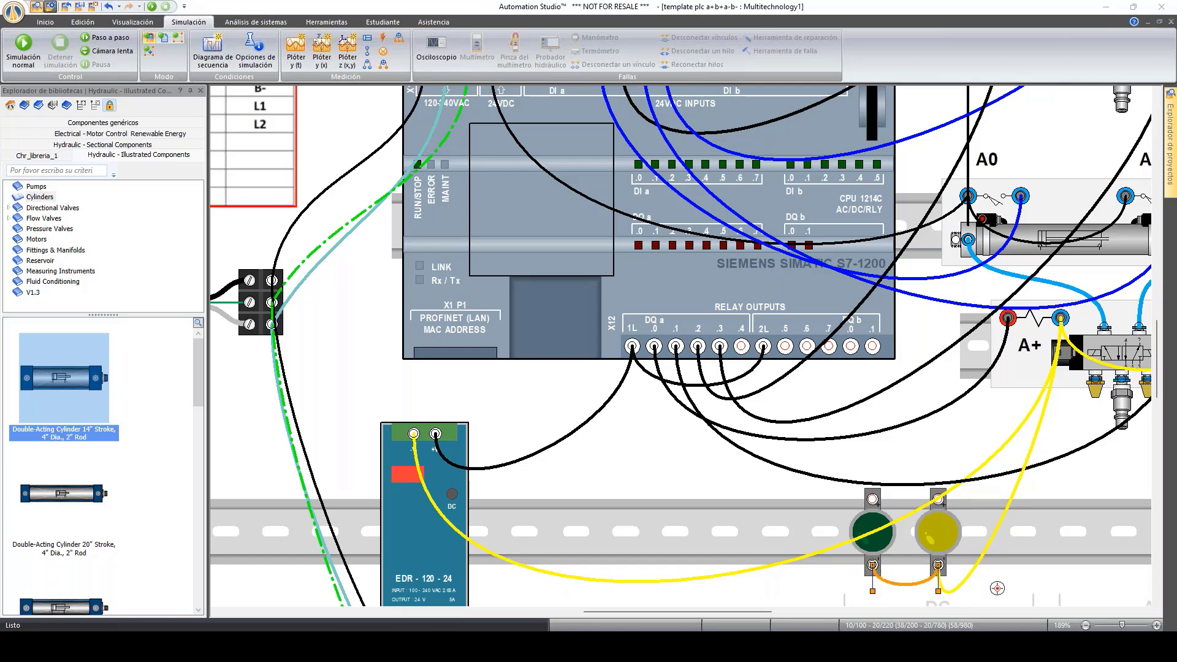
pyautogui.click(852, 551)
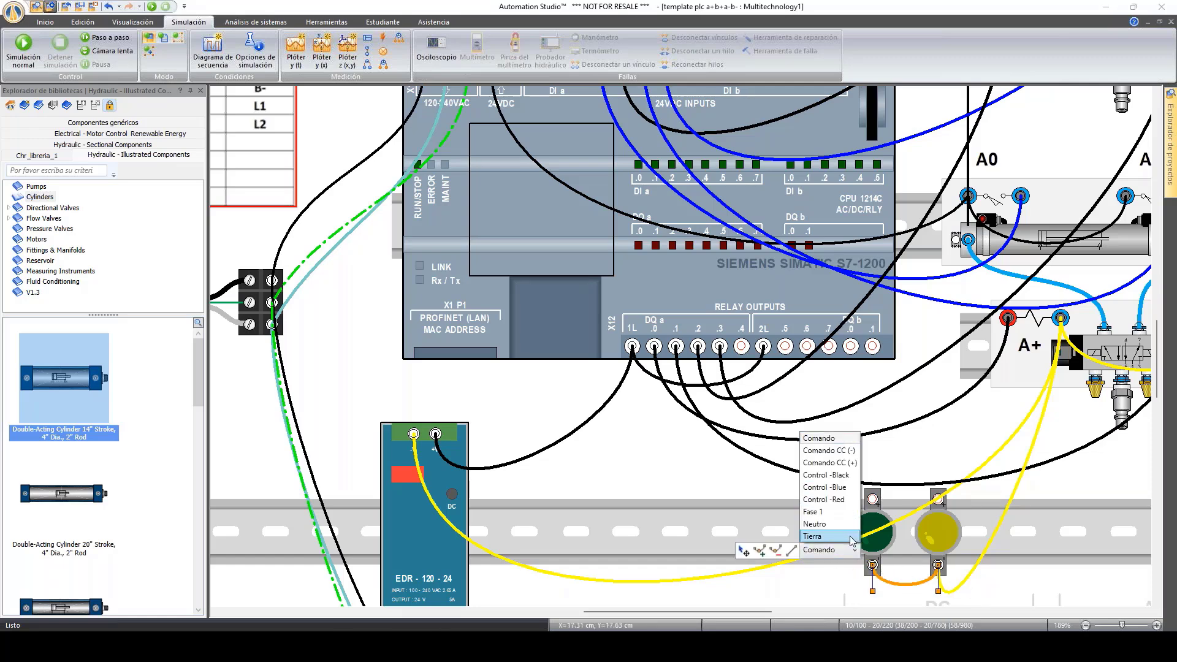
pyautogui.click(852, 453)
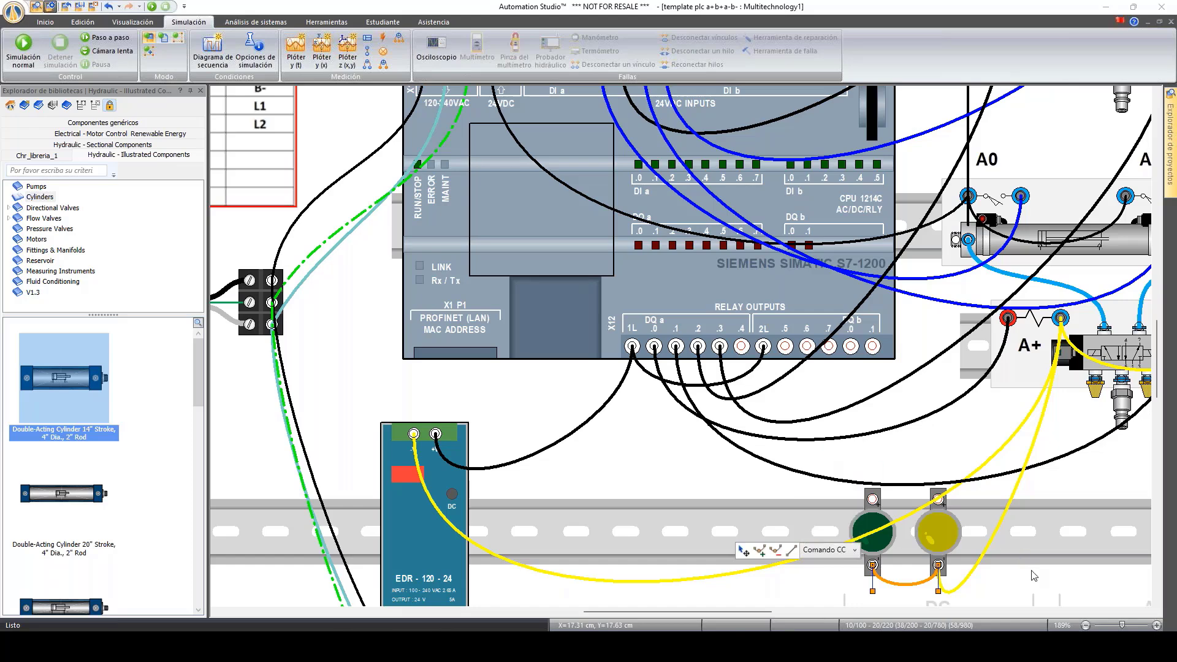
pyautogui.click(1032, 574)
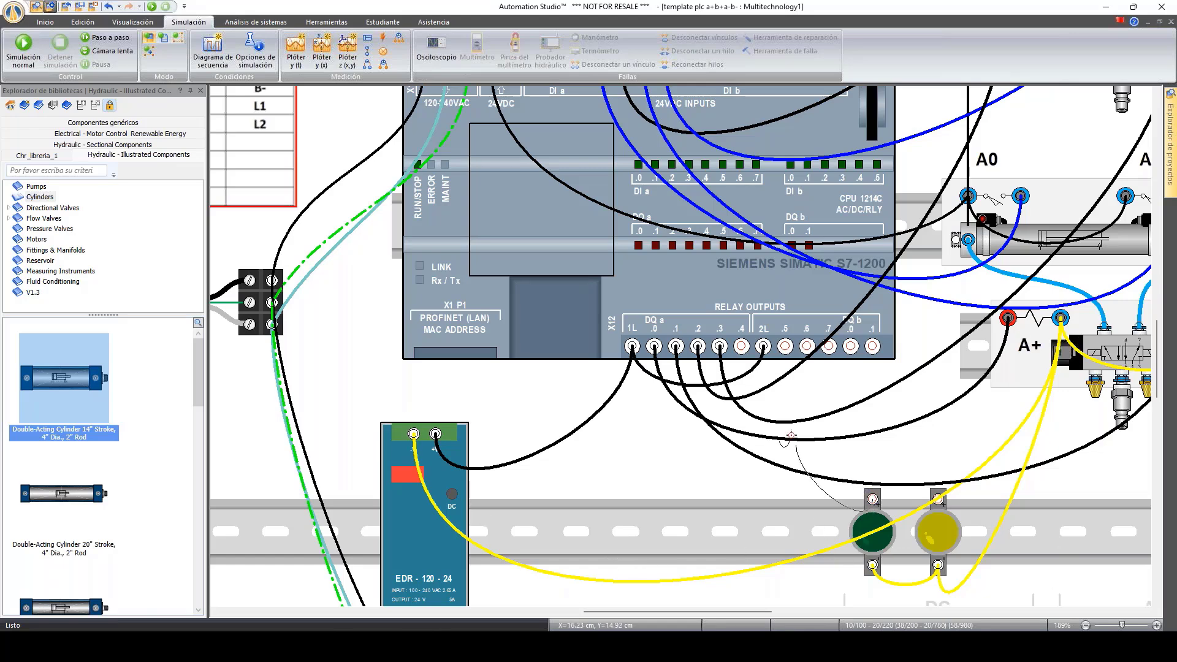
# Step: Wire relay output Q0.4 to the green lamp's upper terminal and Q0.5 to the yellow lamp's upper terminal
pyautogui.moveTo(741, 346); pyautogui.dragTo(872, 499)
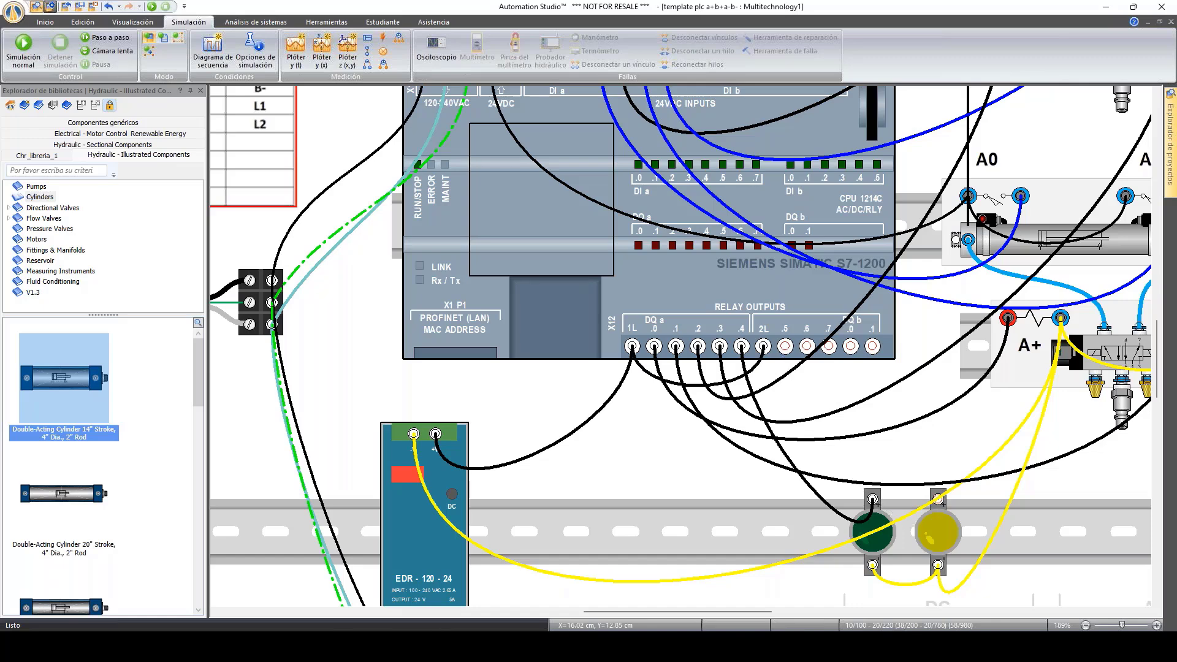
pyautogui.moveTo(785, 346); pyautogui.dragTo(938, 499)
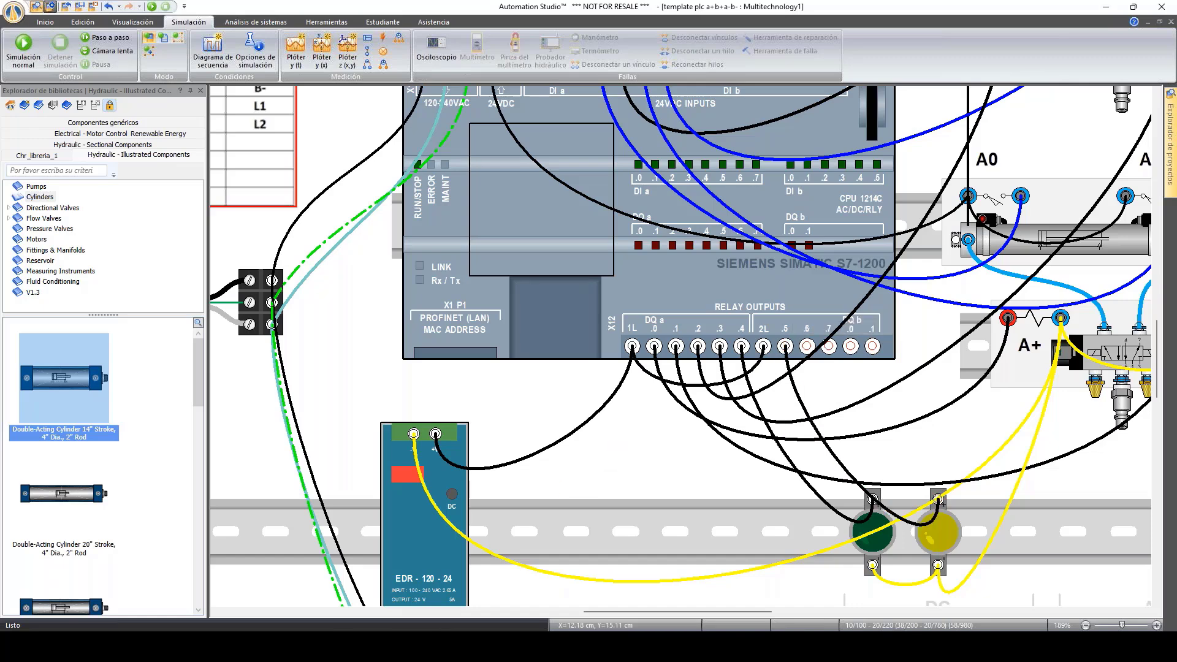
# Step: Narrow the library explorer and open the Diagram1 ladder diagram
pyautogui.scroll(-1, 619, 444)
pyautogui.scroll(1, 619, 444)
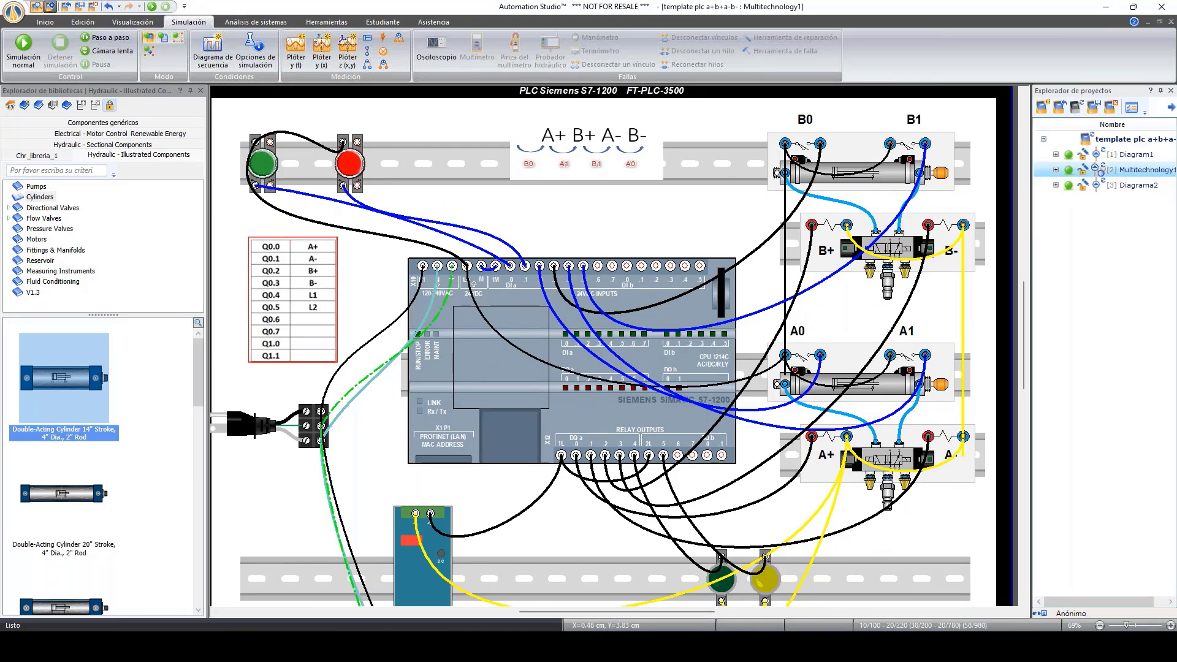
pyautogui.moveTo(211, 201); pyautogui.dragTo(164, 201)
pyautogui.doubleClick(1126, 155)
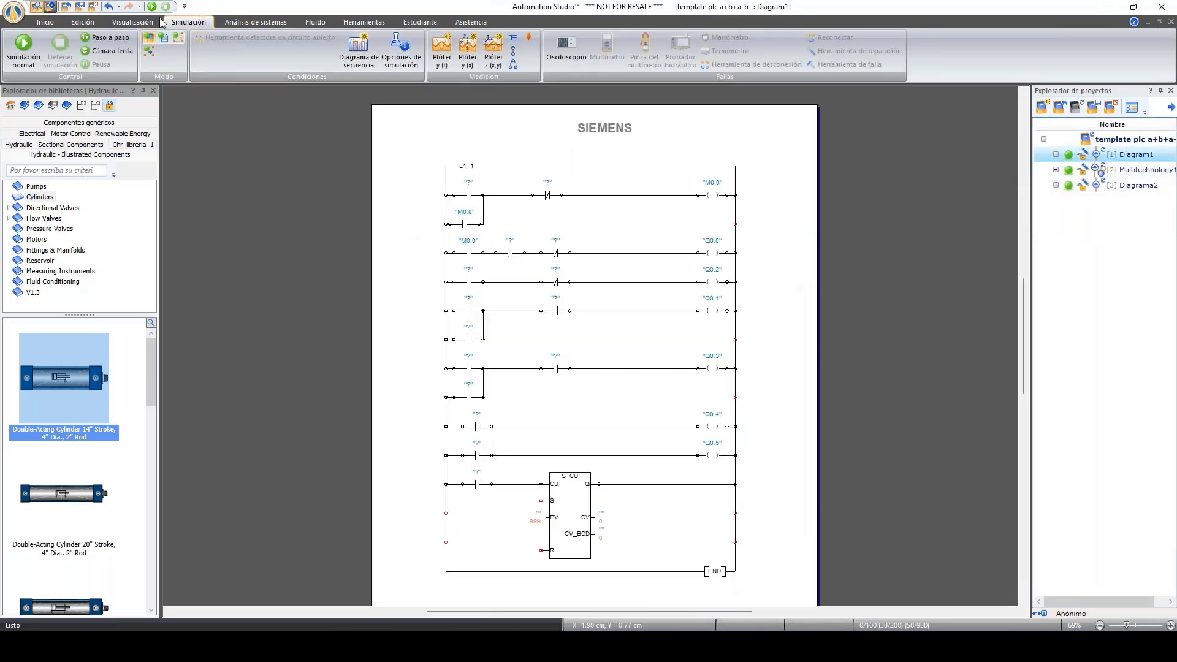
# Step: Minimize the Diagrama2 window and tile Diagram1 and Multitechnology1 vertically side by side
pyautogui.click(123, 21)
pyautogui.click(1036, 38)
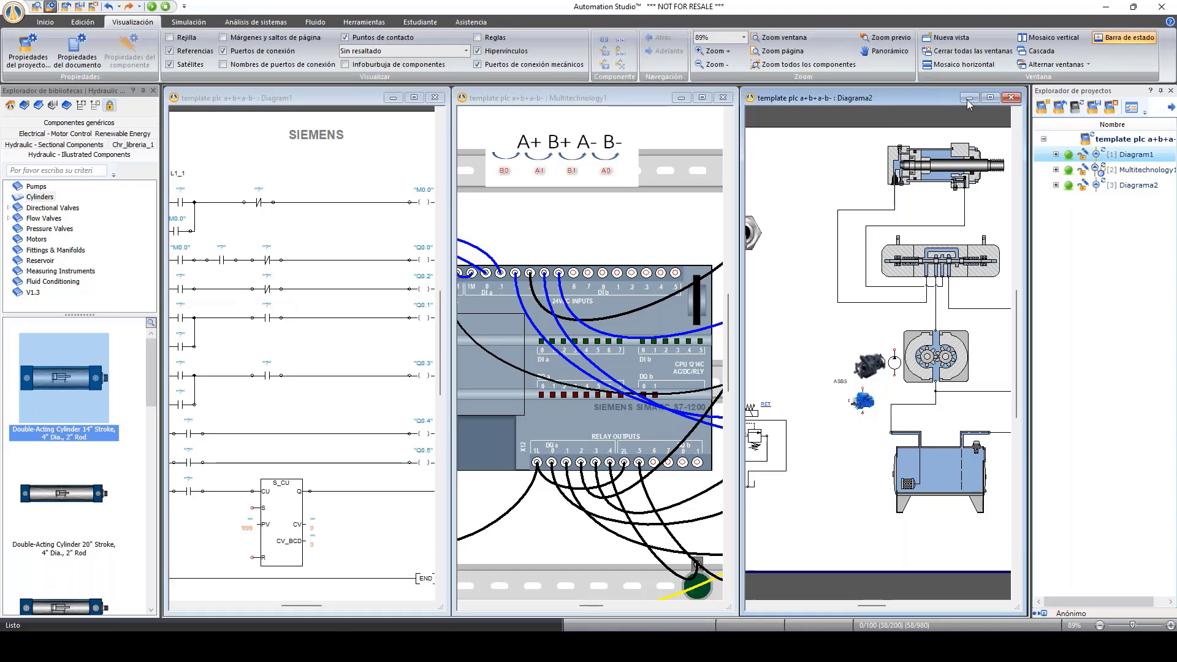
pyautogui.click(1011, 97)
pyautogui.click(1048, 38)
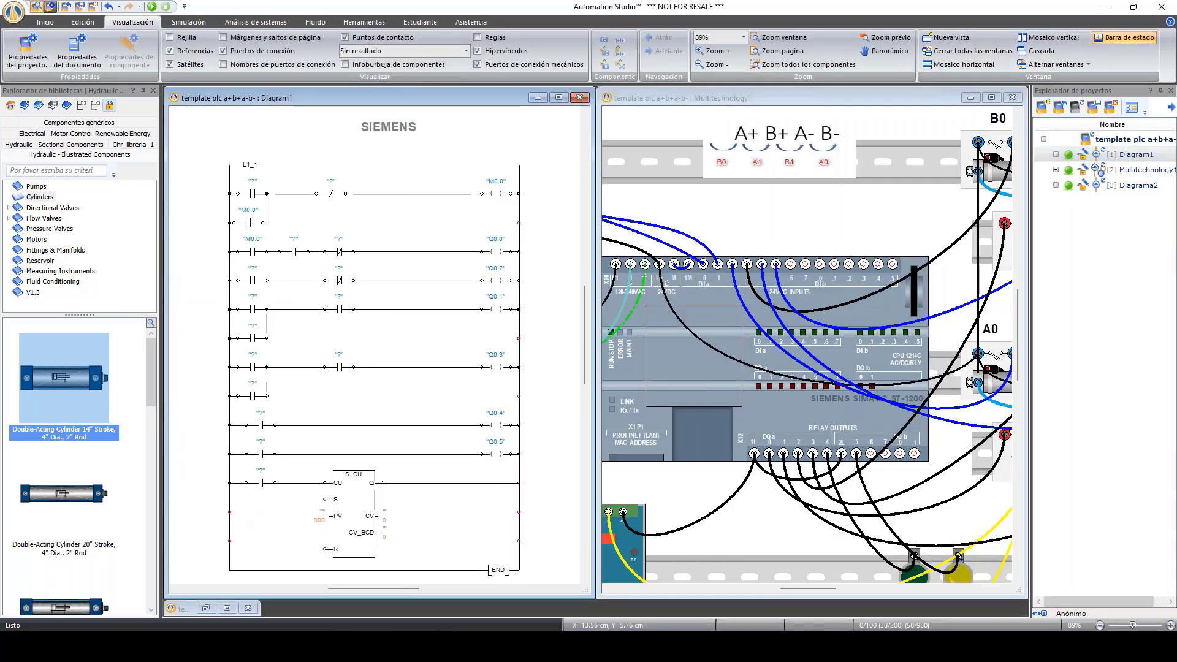
# Step: Collapse the project explorer and retile the two diagrams vertically to fill the freed space
pyautogui.scroll(-2, 786, 250)
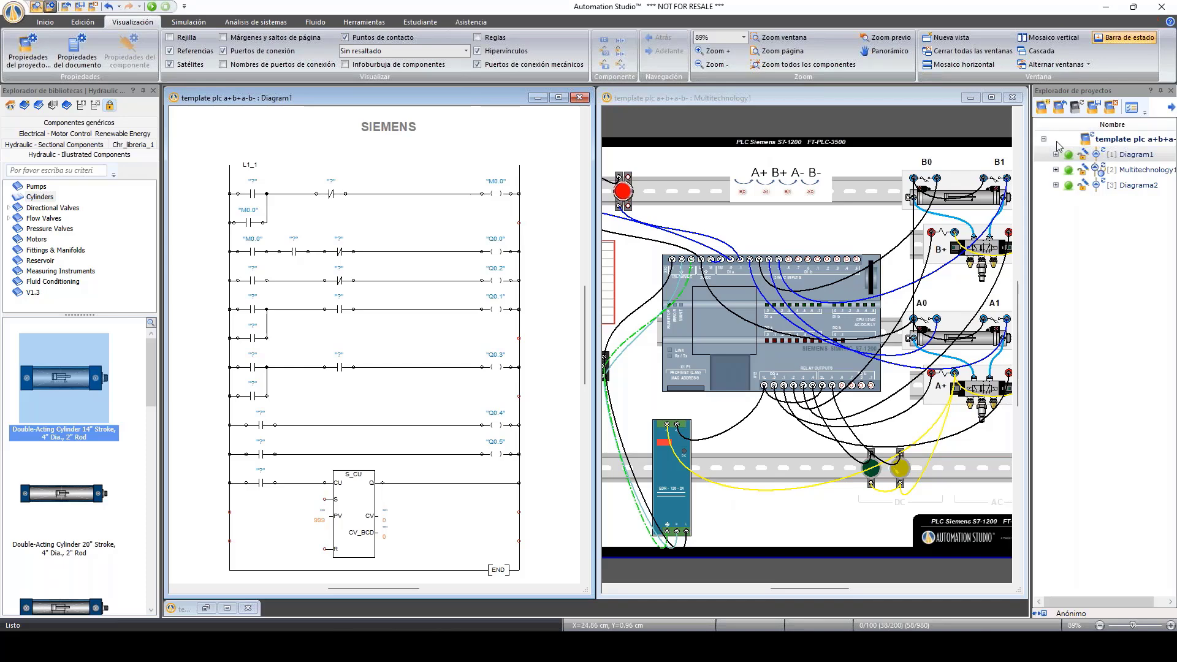
pyautogui.click(1161, 90)
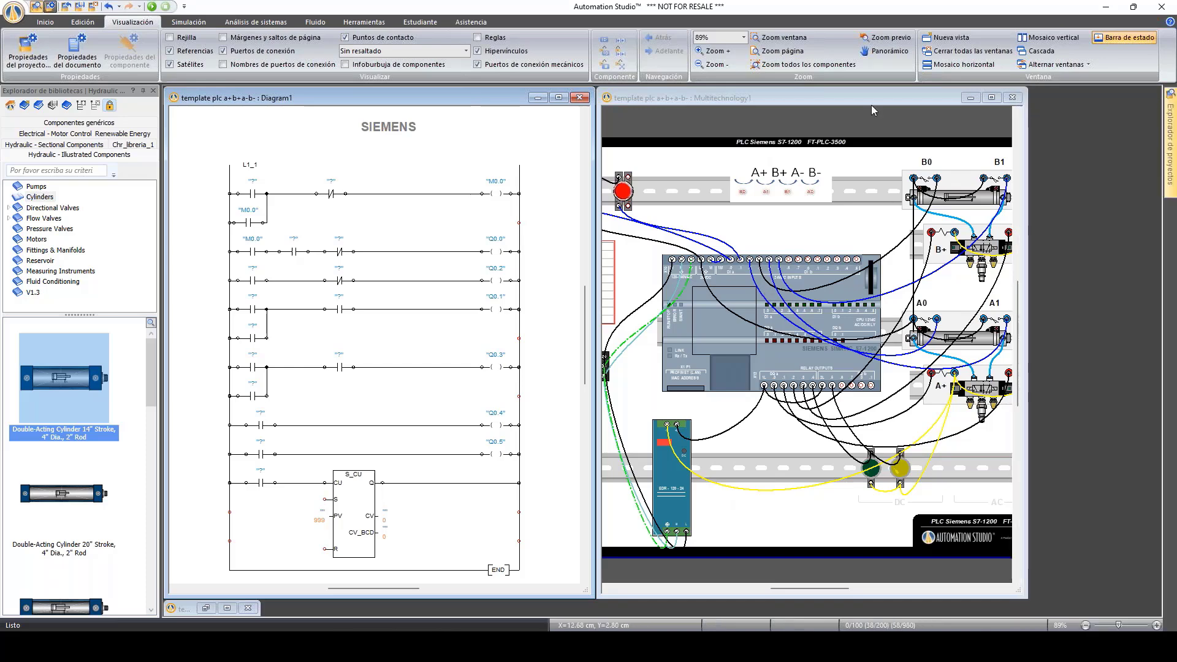
pyautogui.click(1032, 40)
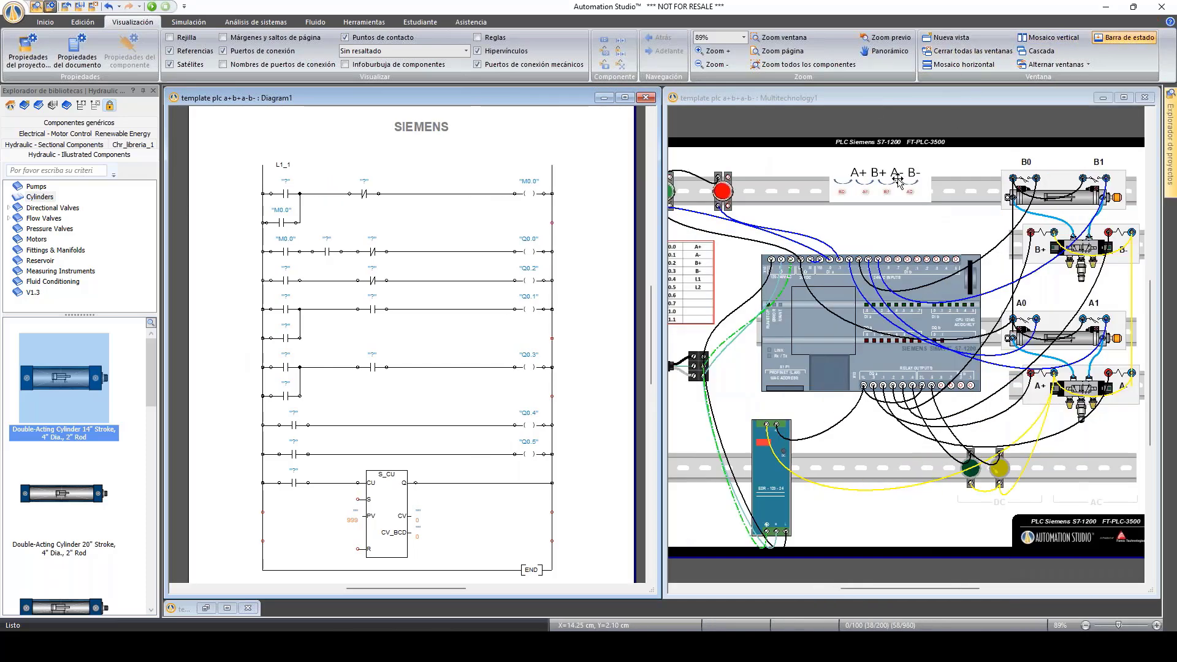
# Step: Switch the library explorer to Componentes genéricos and enlarge its category list to show all categories
pyautogui.scroll(-2, 897, 179)
pyautogui.scroll(2, 891, 206)
pyautogui.click(102, 123)
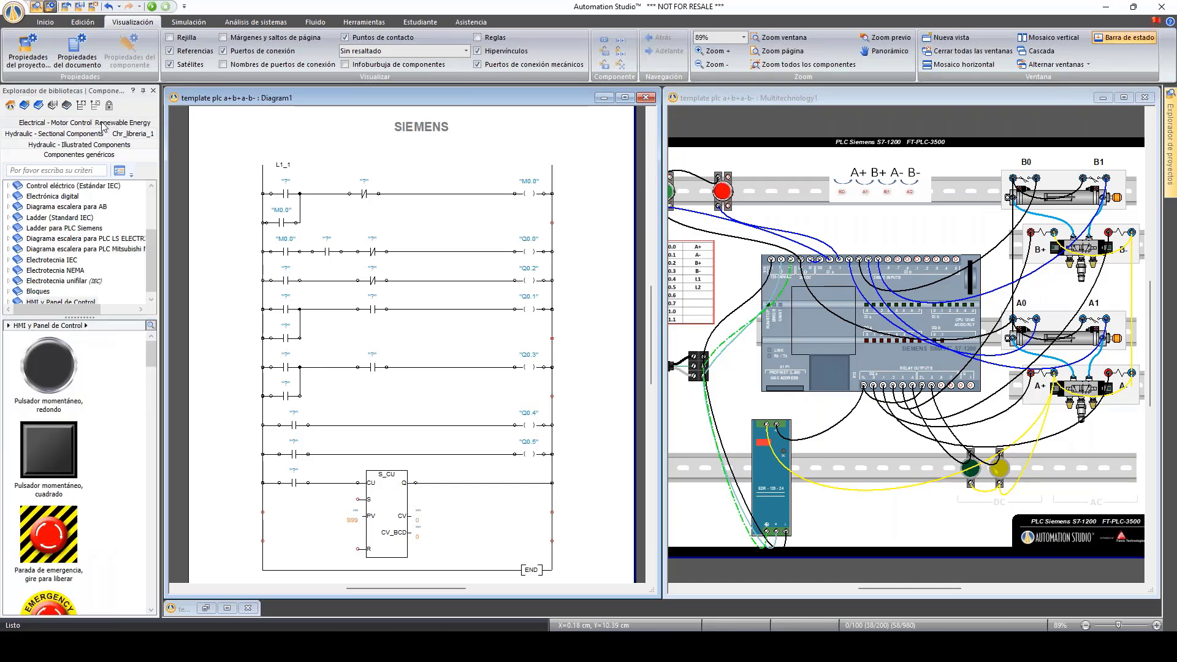
pyautogui.moveTo(78, 316); pyautogui.dragTo(79, 448)
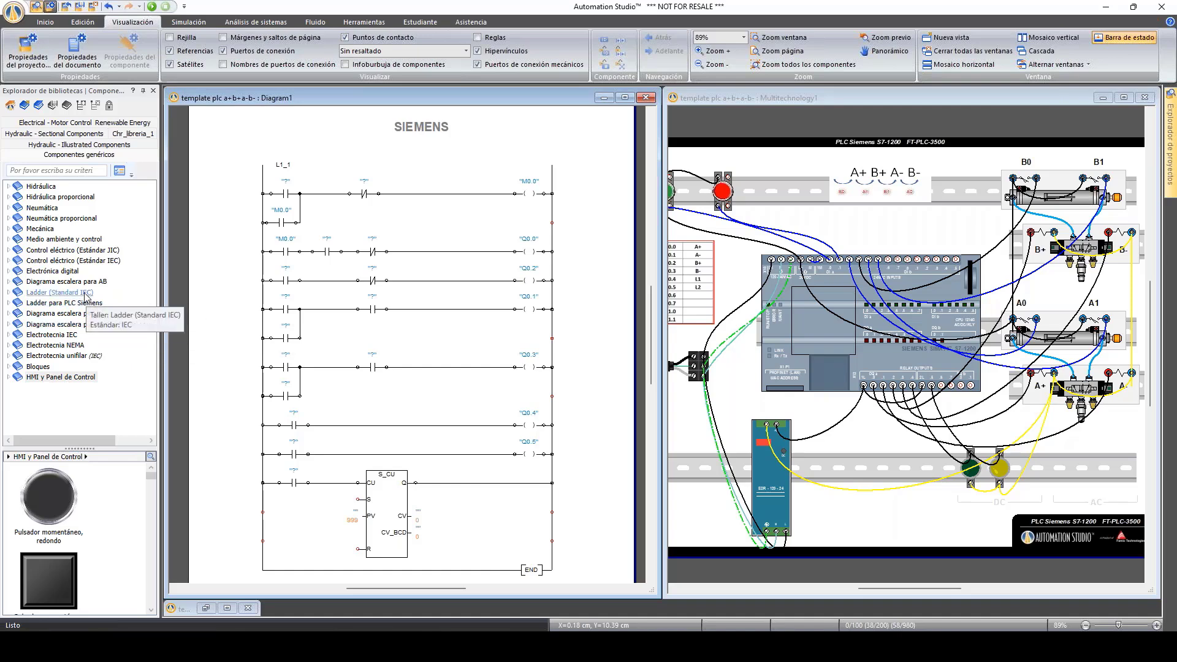
# Step: Look through the components of the Ladder (Standard IEC) and Ladder para PLC Siemens libraries
pyautogui.click(86, 293)
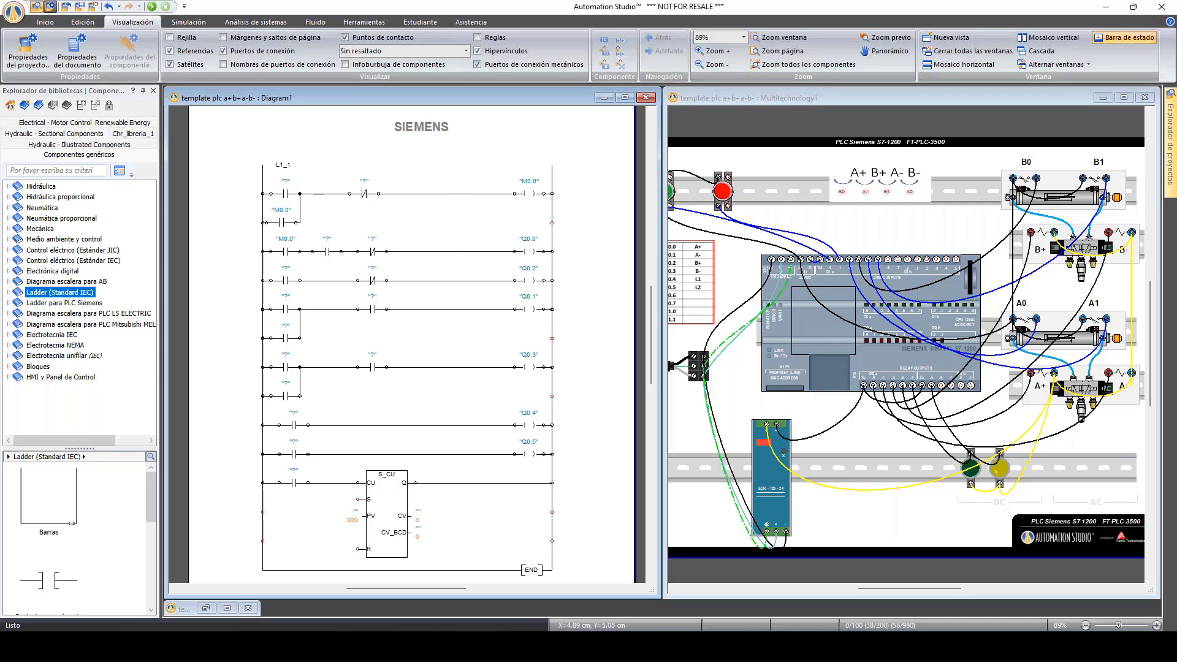
pyautogui.scroll(2, 289, 208)
pyautogui.scroll(-2, 289, 208)
pyautogui.click(67, 303)
pyautogui.scroll(-2, 83, 528)
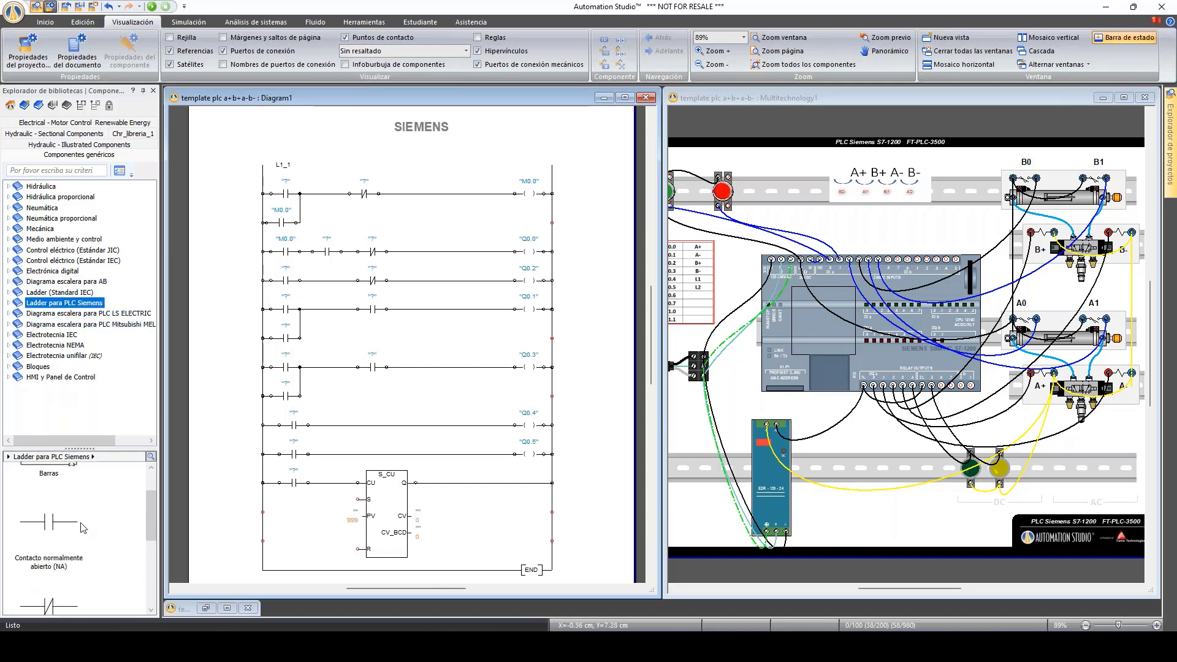
# Step: Expand the Ladder para PLC Siemens library, view Barras, and display the components of Operación con dígitos binarios
pyautogui.click(9, 302)
pyautogui.click(38, 313)
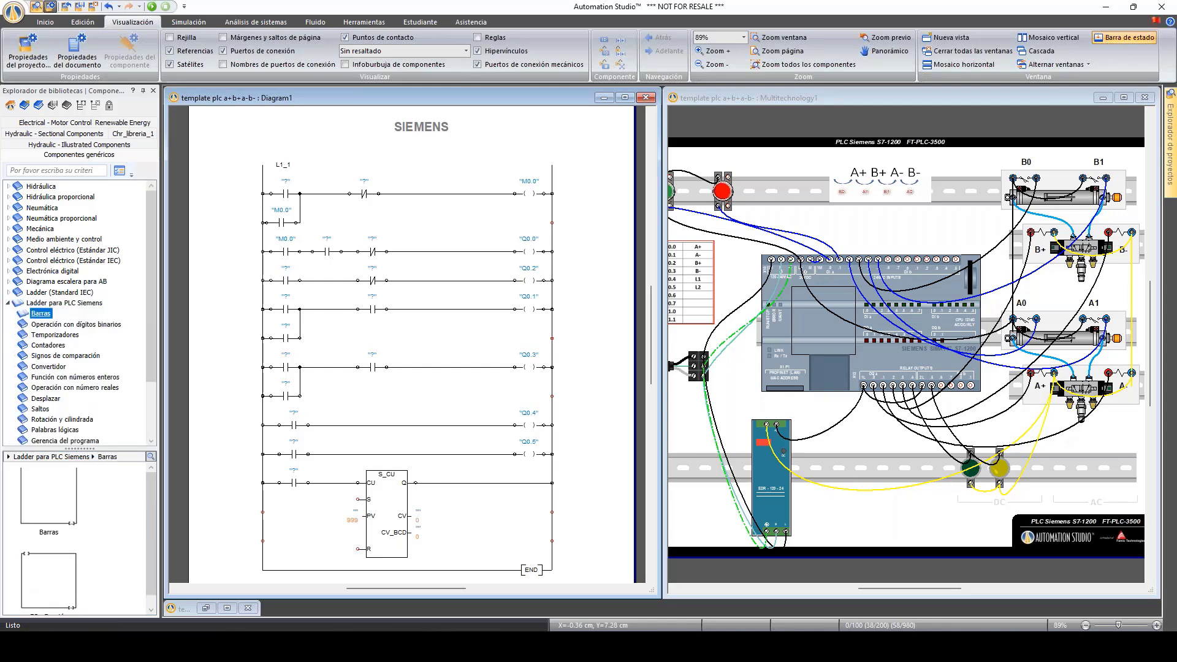
pyautogui.click(52, 324)
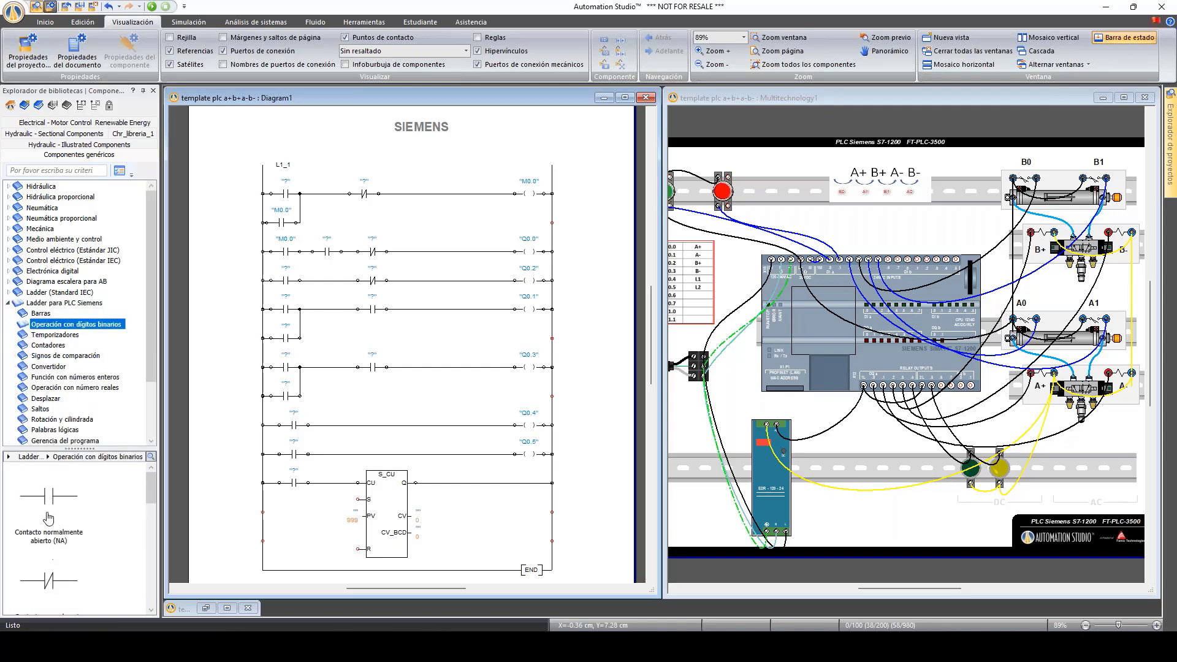
pyautogui.moveTo(48, 518); pyautogui.dragTo(292, 167)
pyautogui.moveTo(349, 171); pyautogui.dragTo(100, 504)
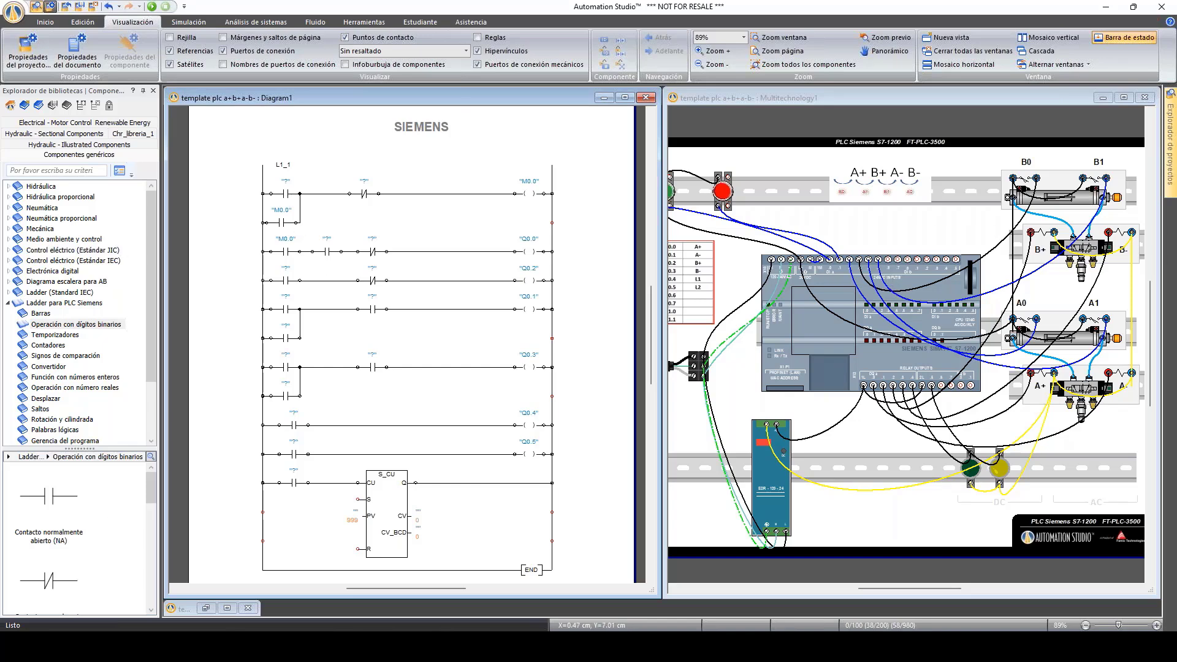
# Step: Examine the first rung's contacts and M0.0 coil in Diagram1 together with the push-button wiring to the PLC inputs in Multitechnology1
pyautogui.click(287, 194)
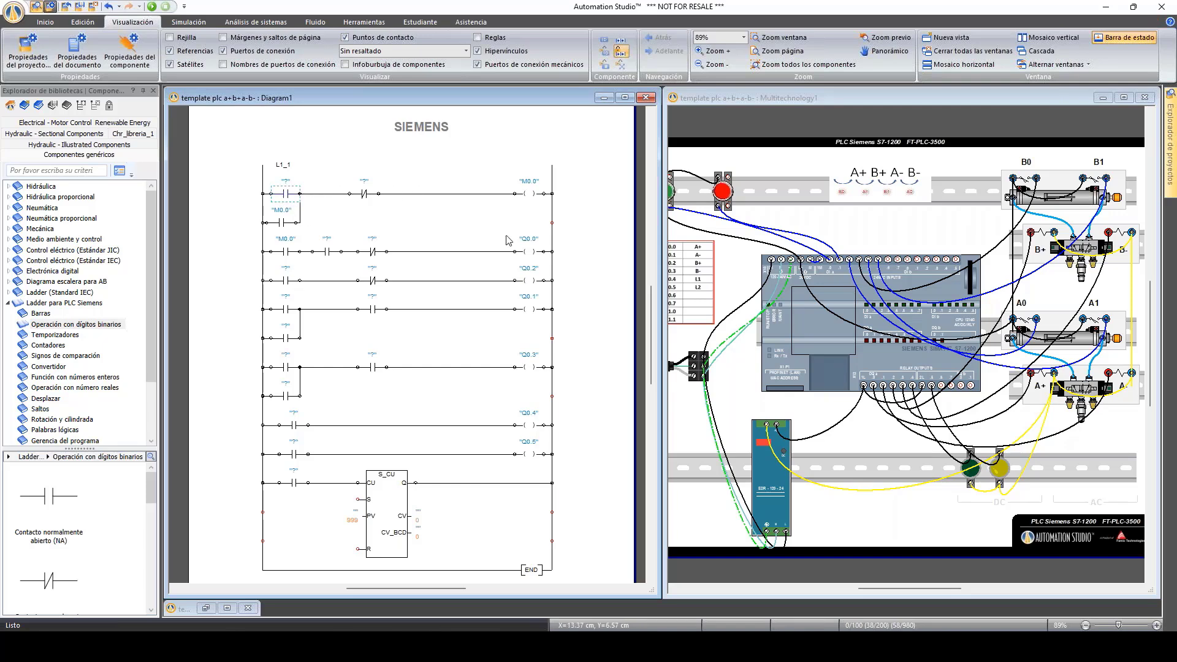
pyautogui.scroll(1, 325, 181)
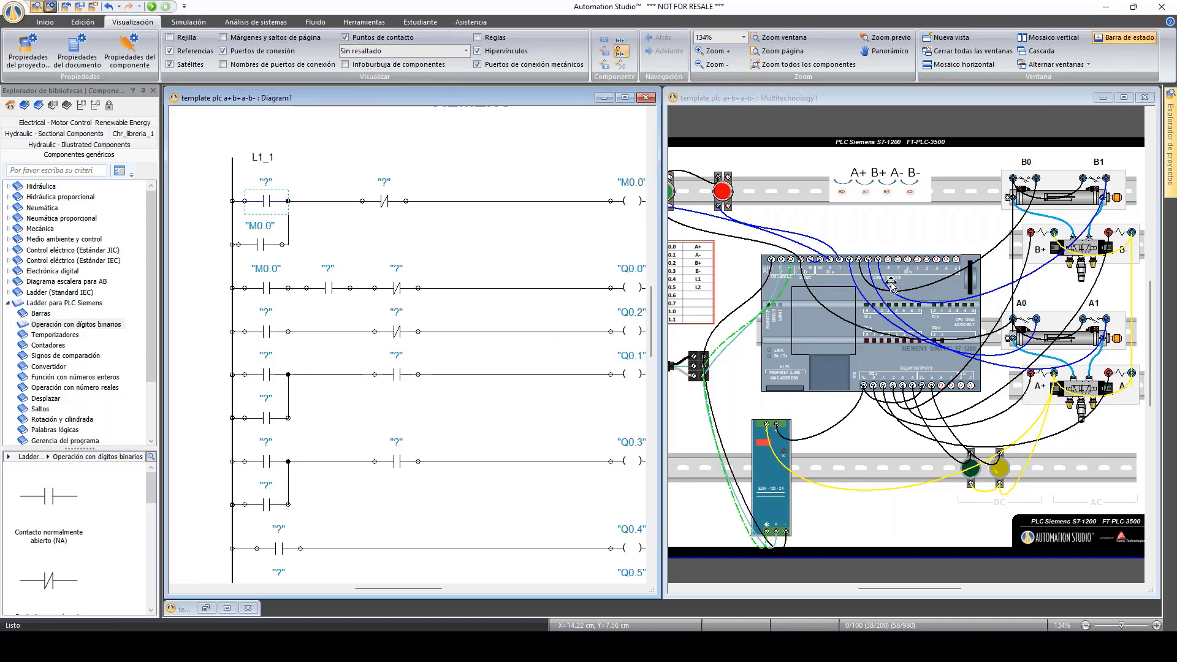
pyautogui.scroll(1, 889, 285)
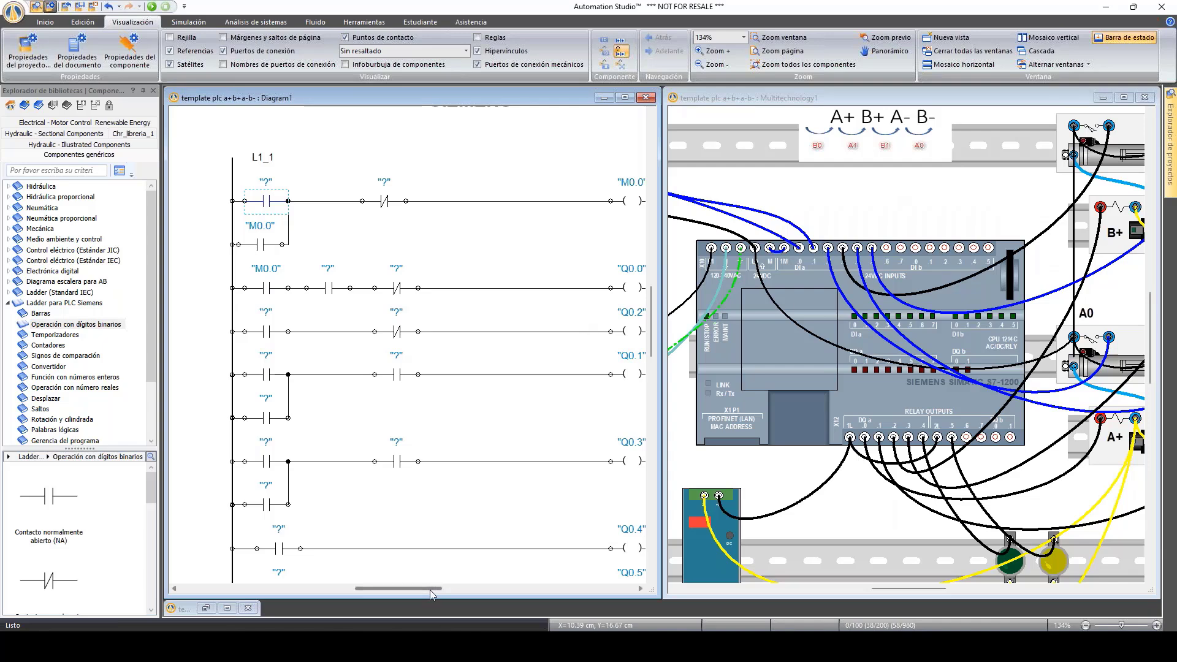
pyautogui.moveTo(436, 588); pyautogui.dragTo(449, 588)
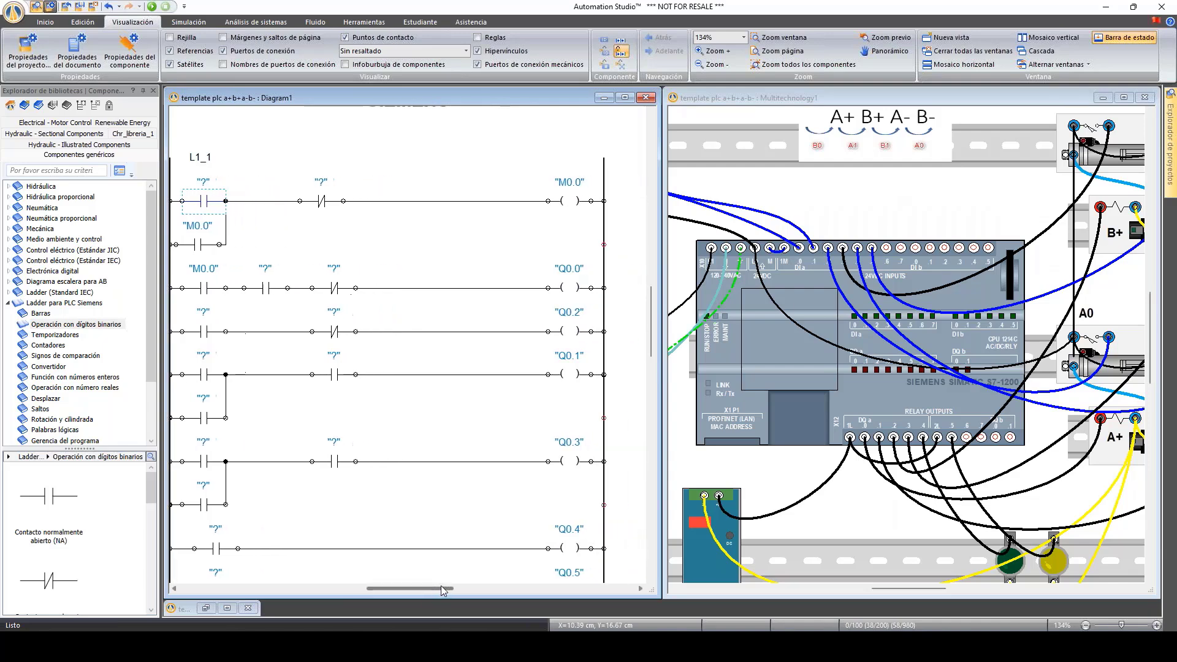
pyautogui.click(570, 196)
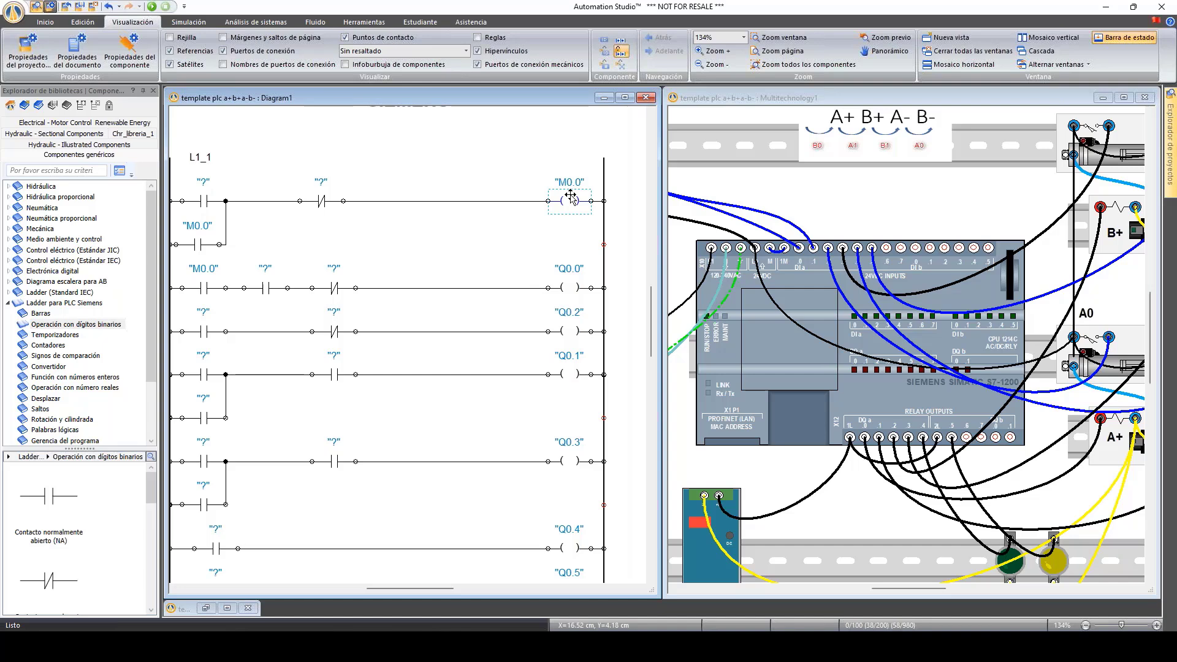
pyautogui.click(535, 245)
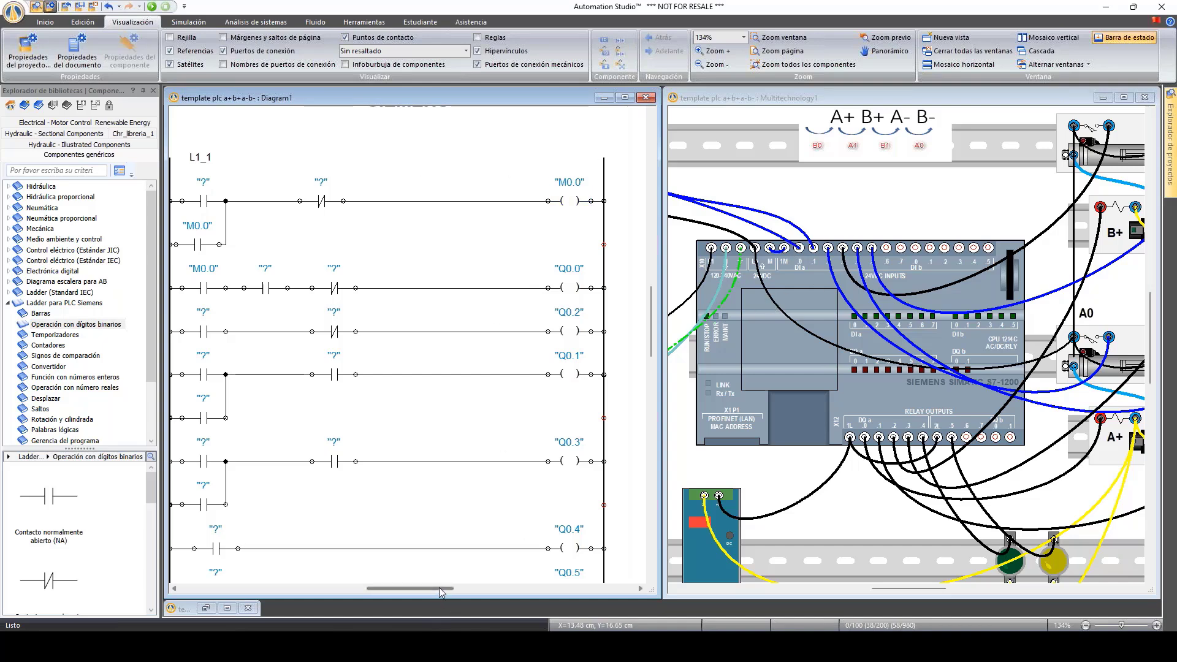
pyautogui.moveTo(442, 590); pyautogui.dragTo(434, 587)
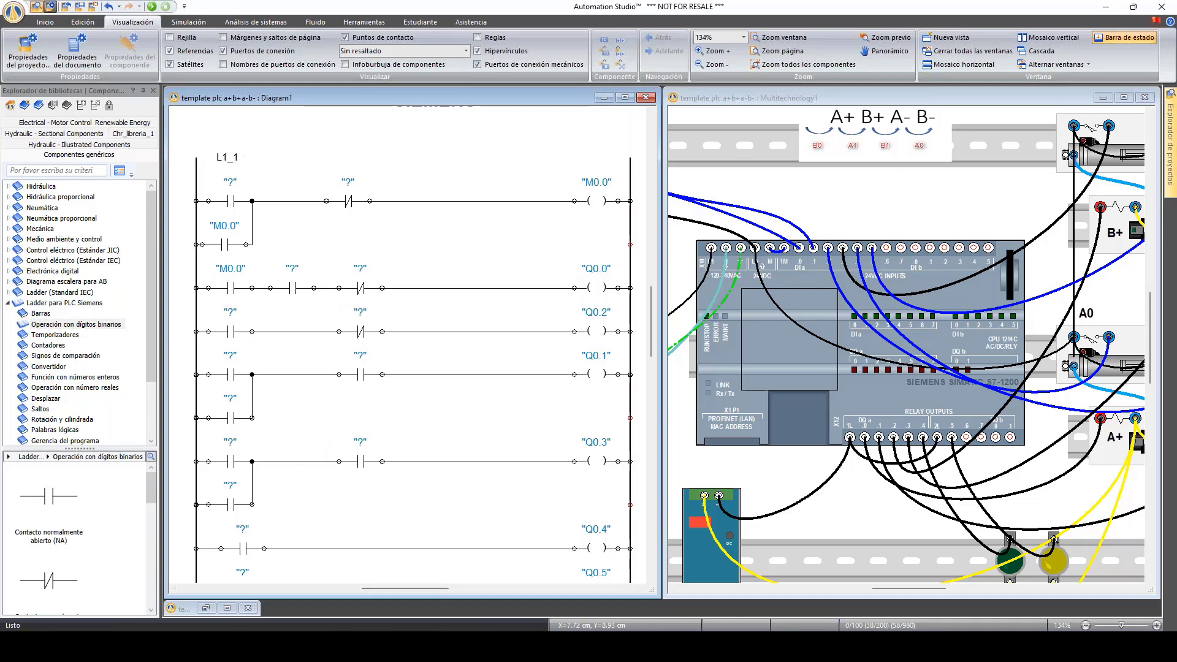
pyautogui.click(236, 202)
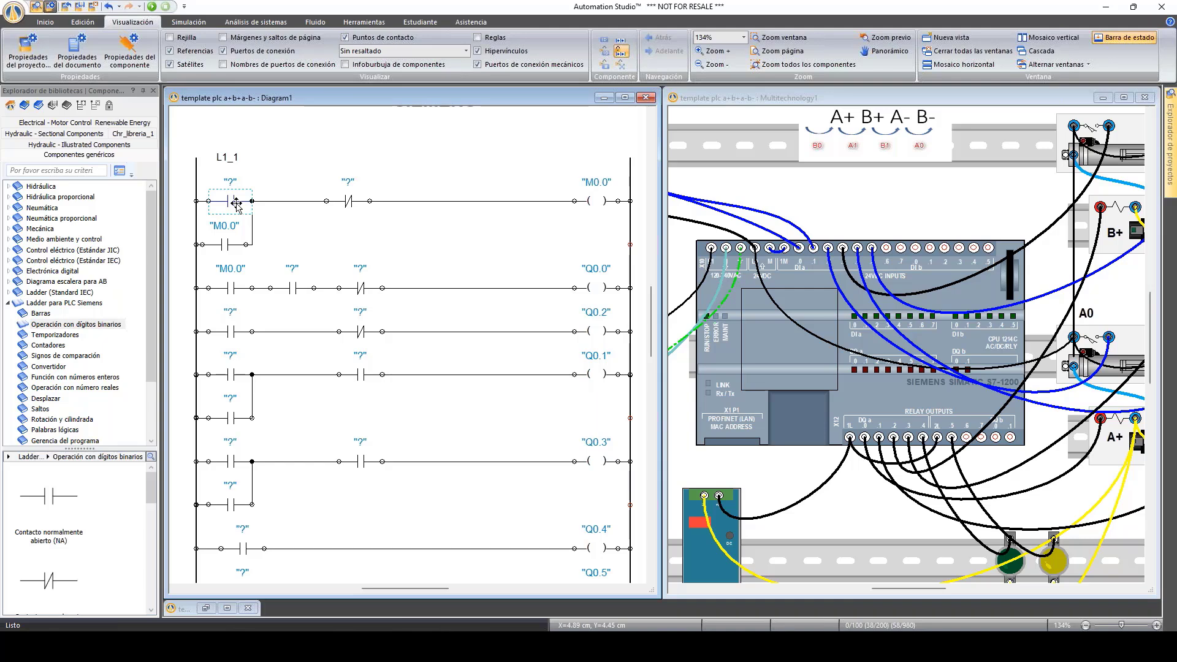
pyautogui.scroll(1, 236, 213)
pyautogui.scroll(-1, 237, 215)
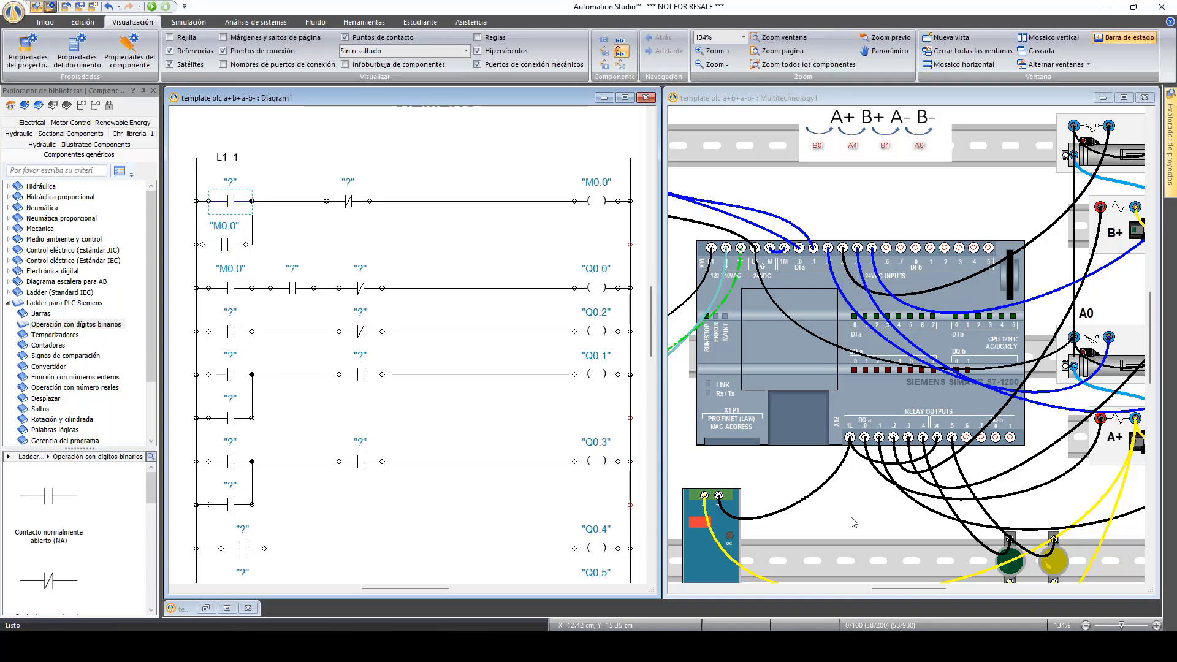
pyautogui.moveTo(895, 588); pyautogui.dragTo(858, 588)
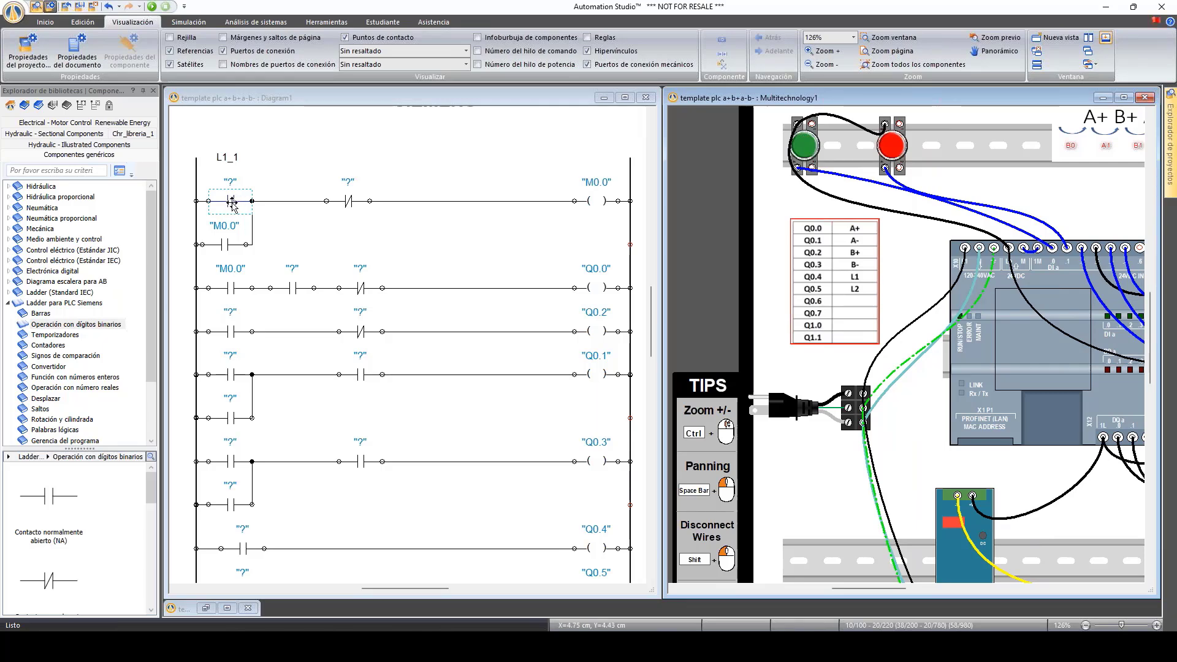
pyautogui.click(520, 170)
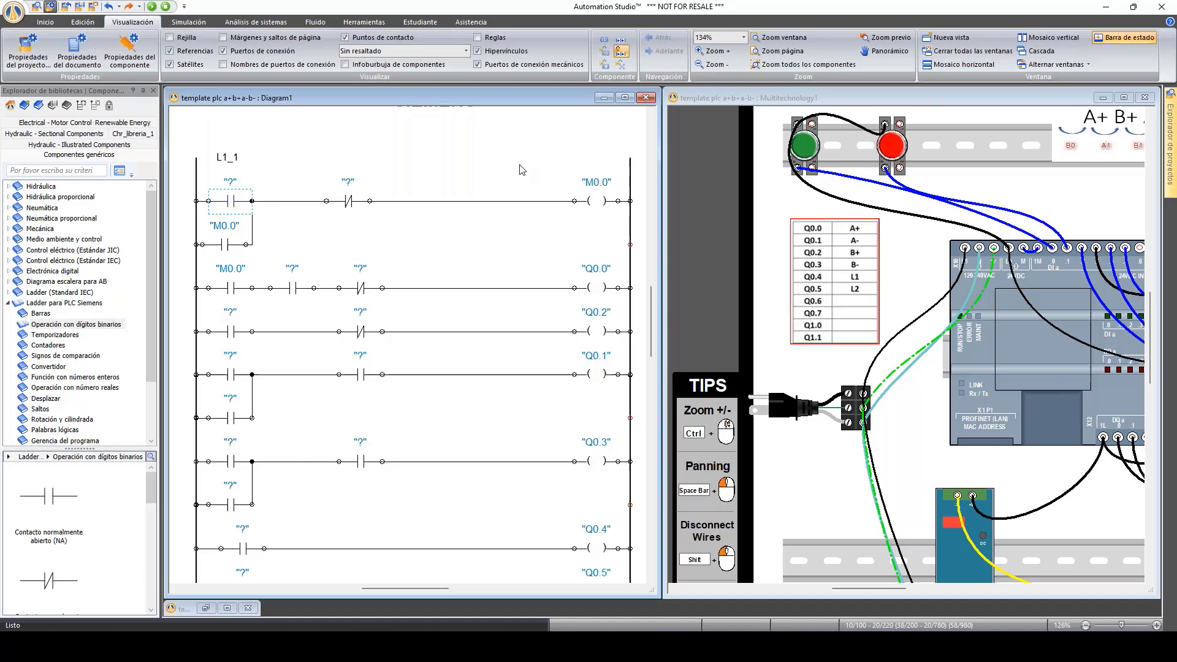
# Step: Run the simulation, actuate the green push button, examine the PLC inputs and cylinders, and stop the simulation
pyautogui.click(152, 7)
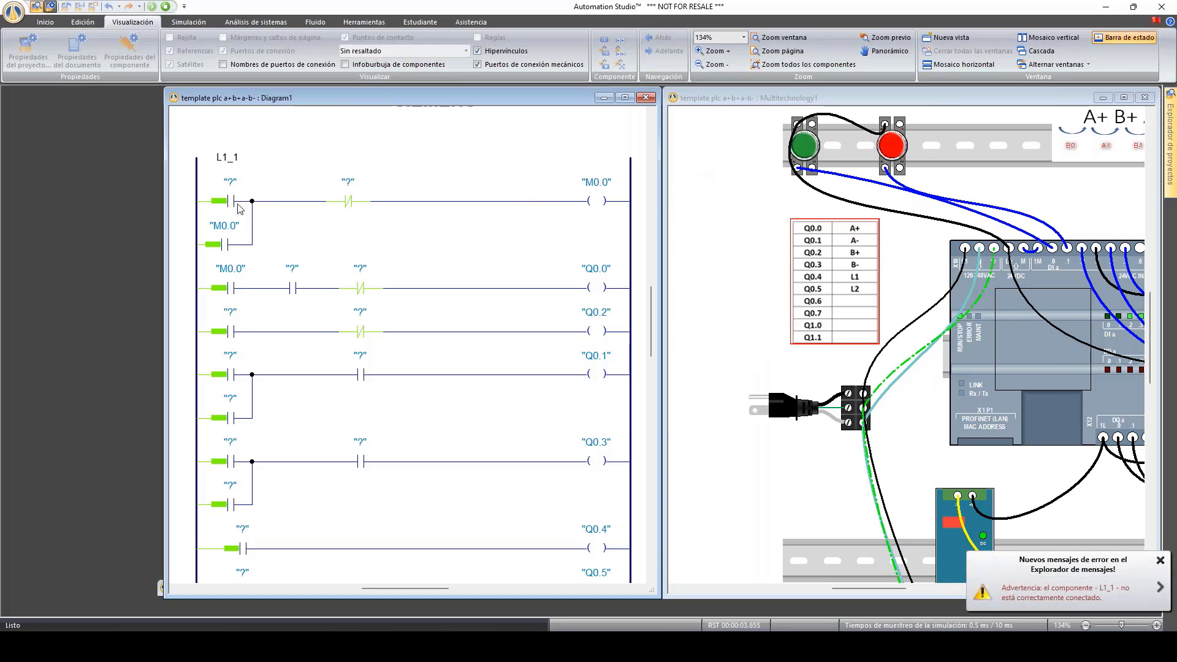
pyautogui.click(806, 153)
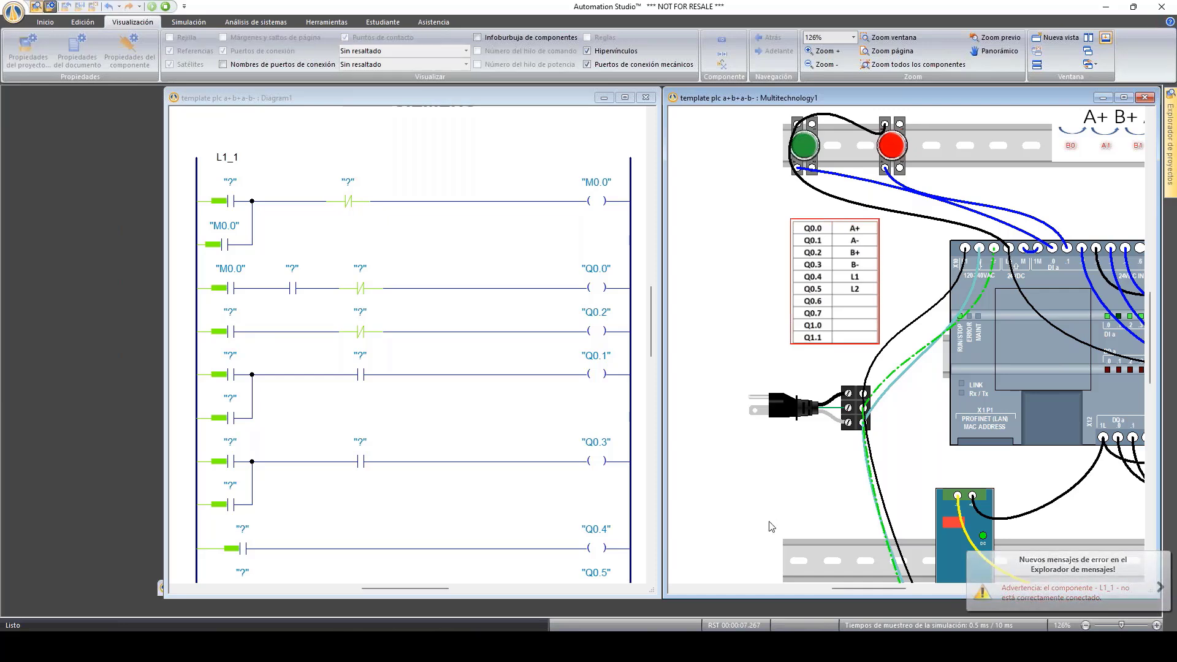
pyautogui.moveTo(867, 592); pyautogui.dragTo(892, 591)
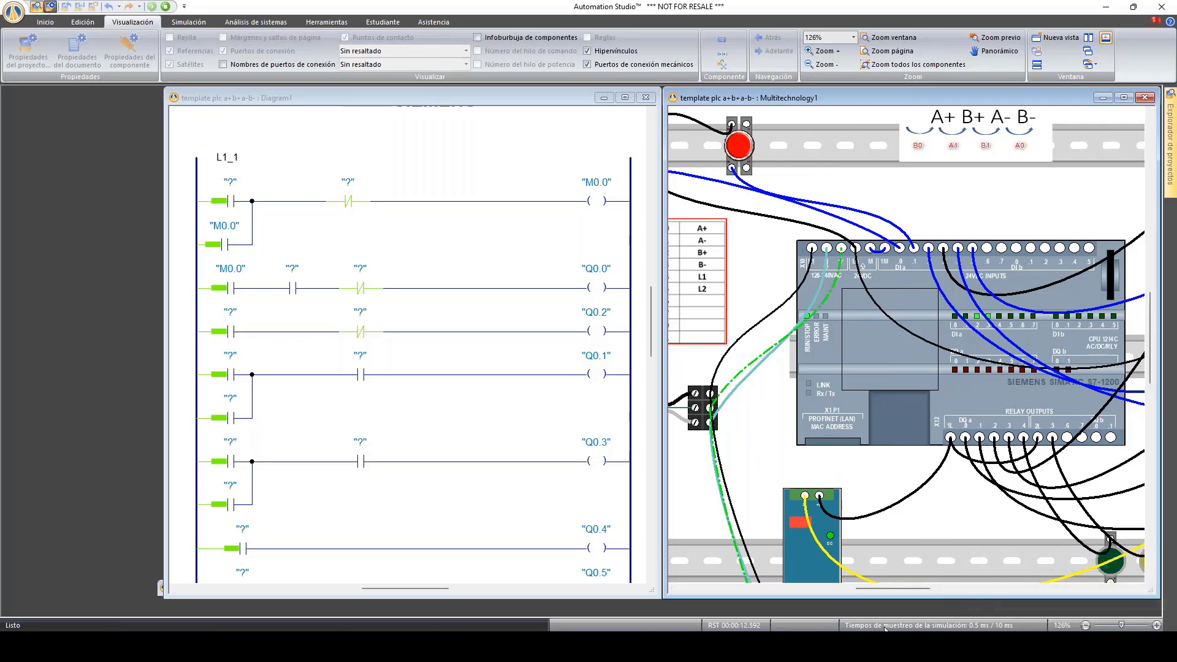
pyautogui.hscroll(5, 937, 579)
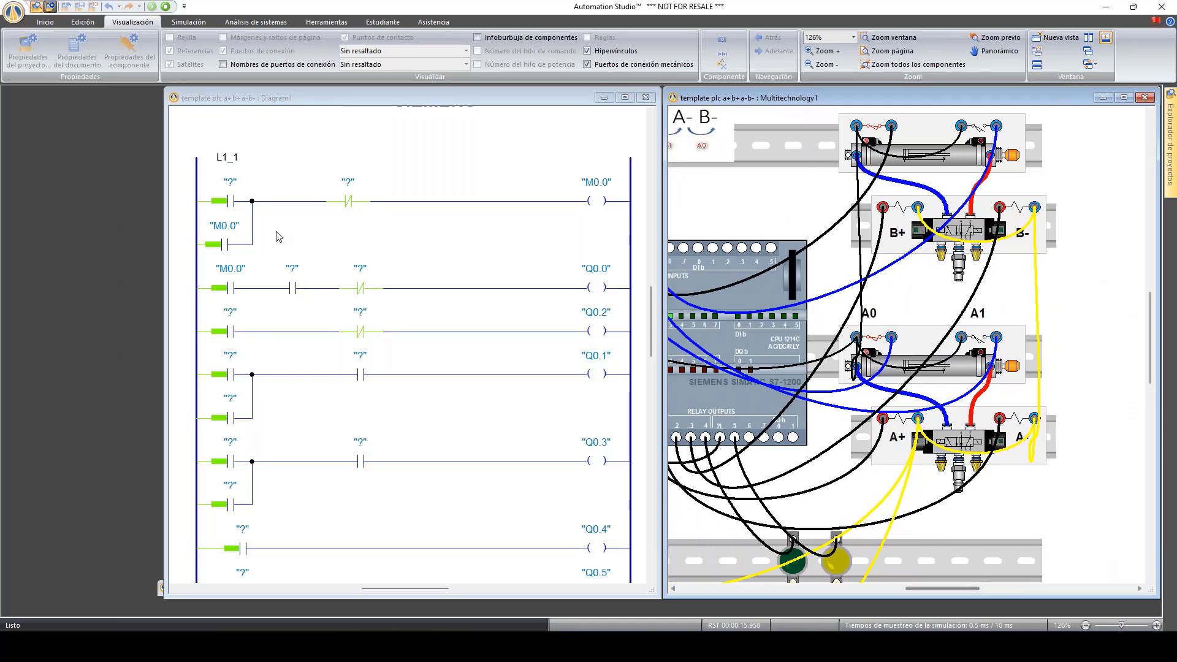
pyautogui.click(165, 6)
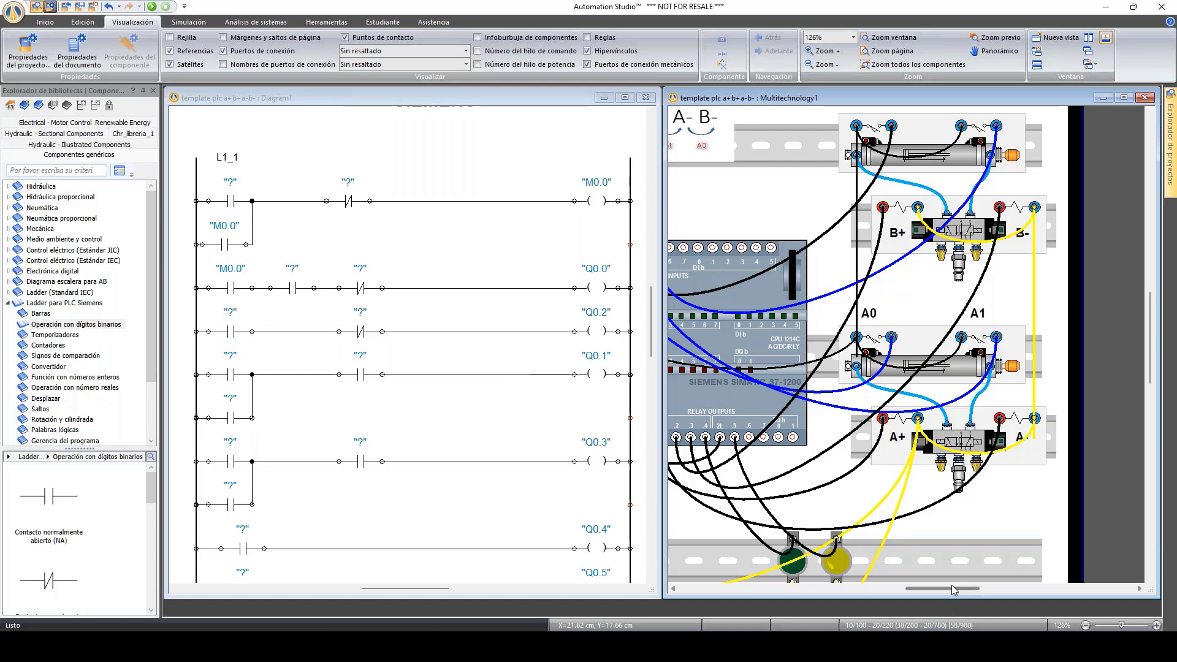
# Step: Assign variable I0.0 to the first rung's normally open contact, filtering the compatible simulation variables by I
pyautogui.moveTo(950, 588); pyautogui.dragTo(895, 577)
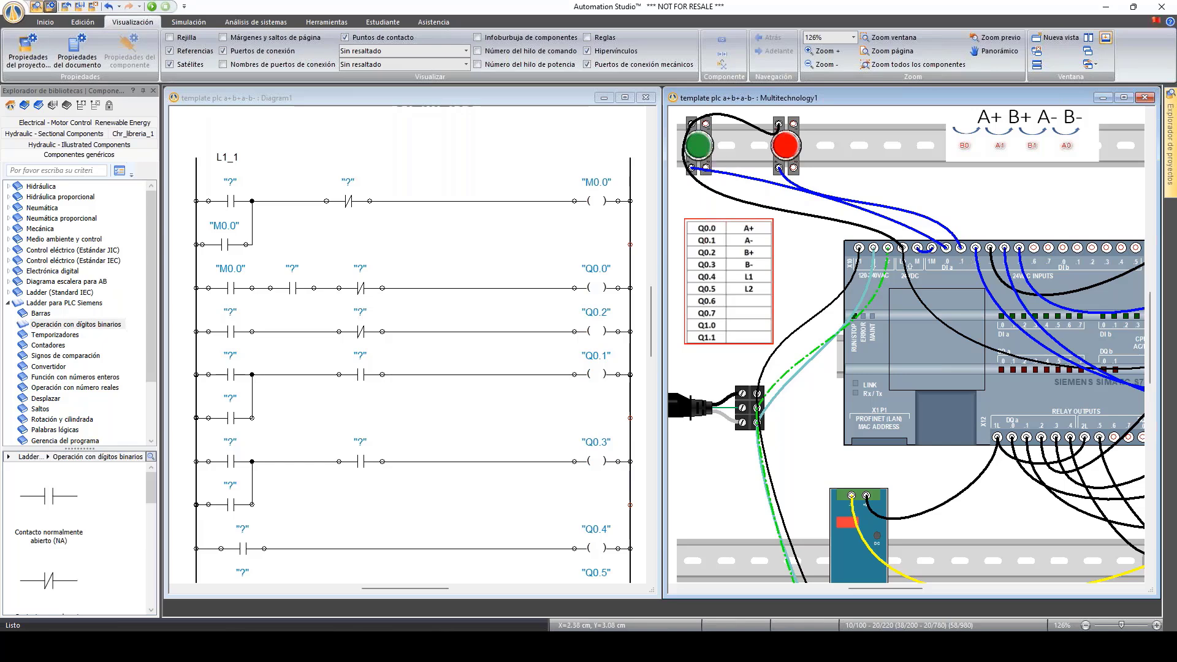
pyautogui.doubleClick(233, 208)
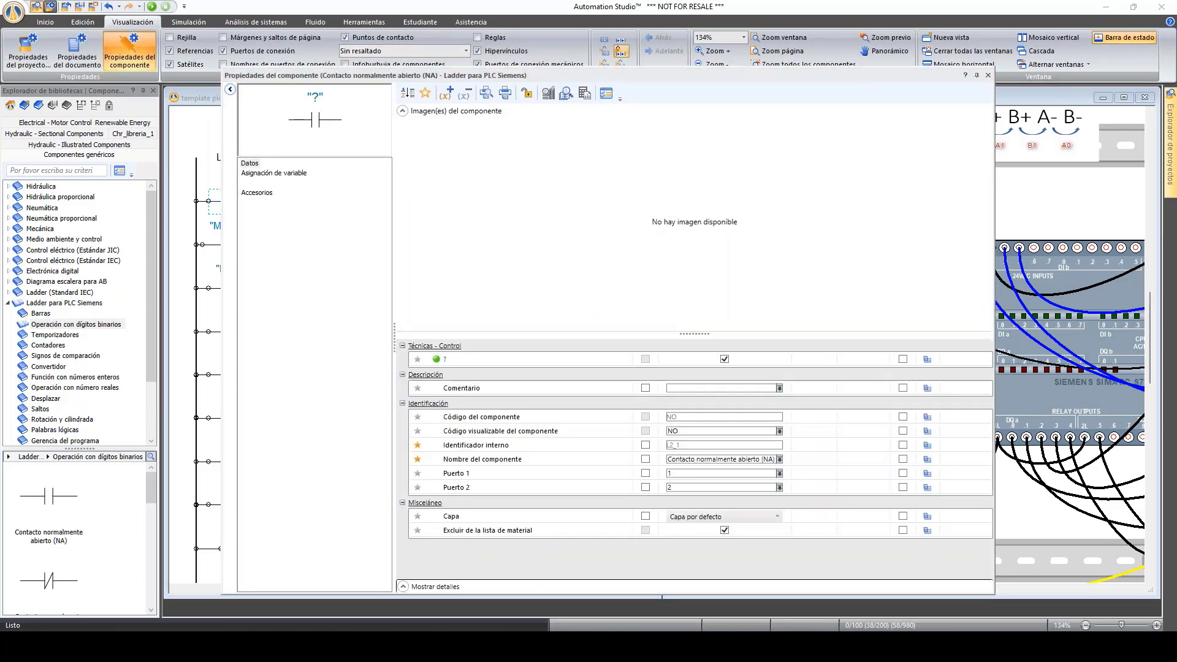
pyautogui.click(268, 174)
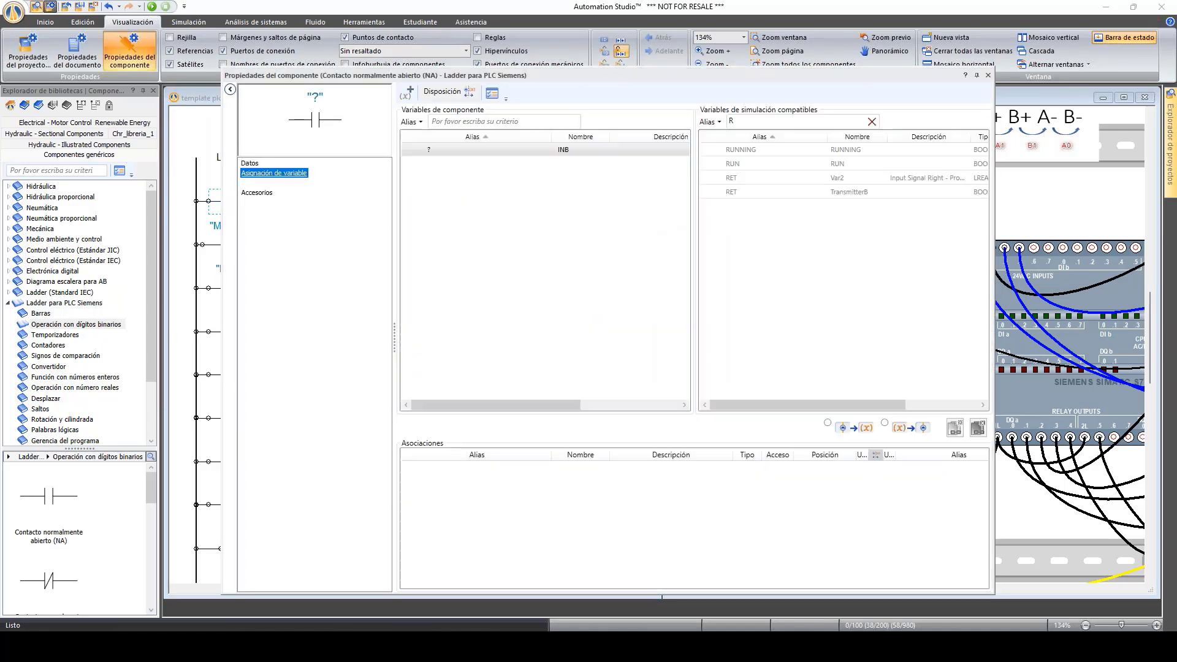
pyautogui.moveTo(745, 122); pyautogui.dragTo(716, 128)
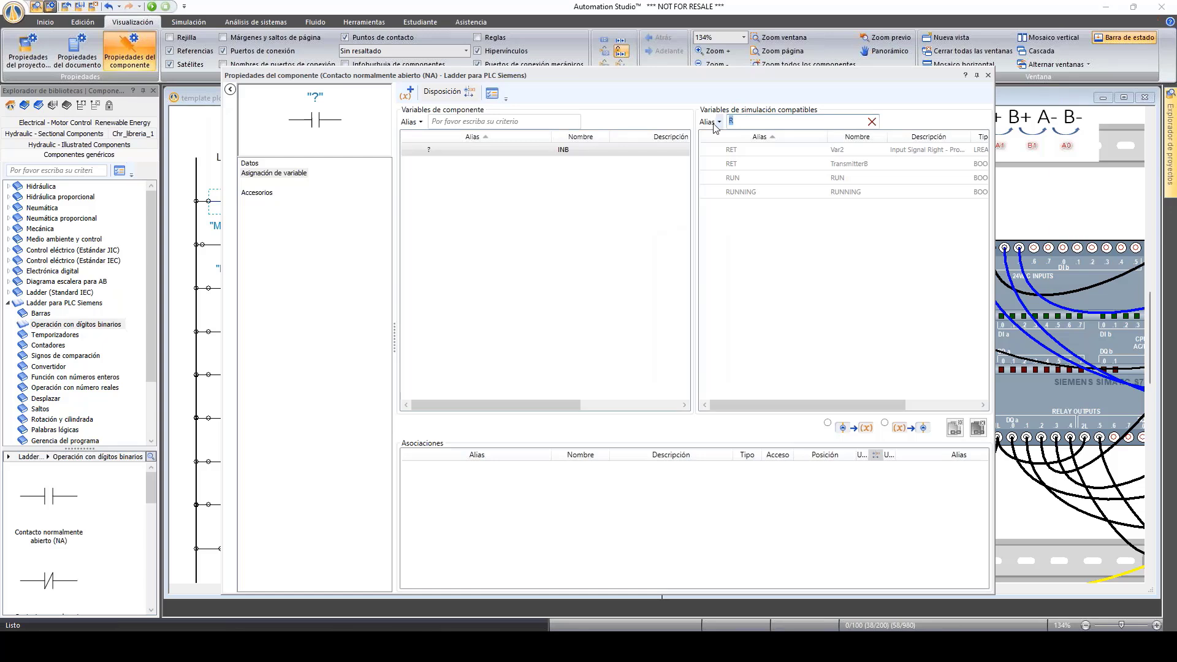
pyautogui.press('BackSpace')
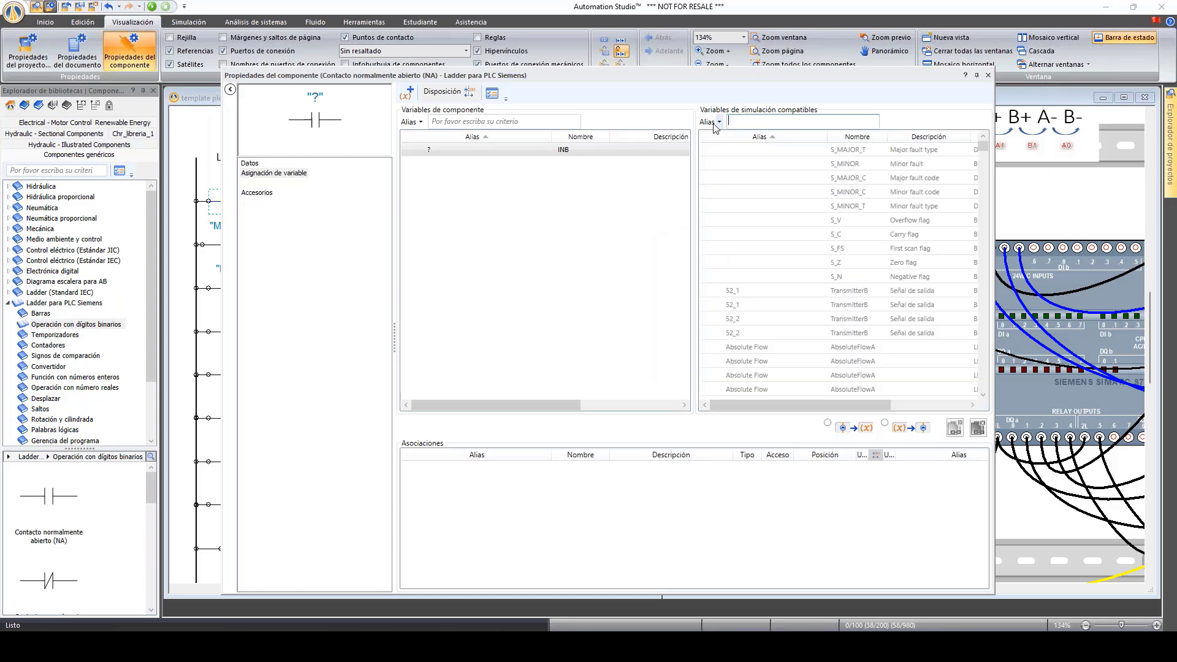
pyautogui.write('I')
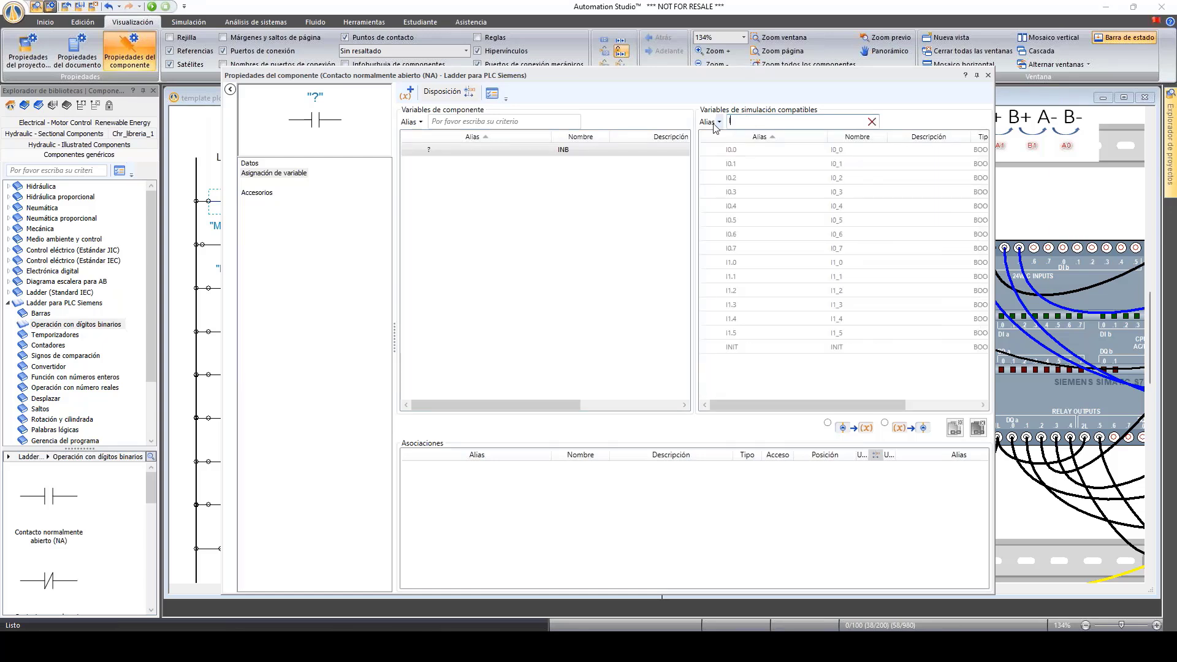
pyautogui.doubleClick(741, 151)
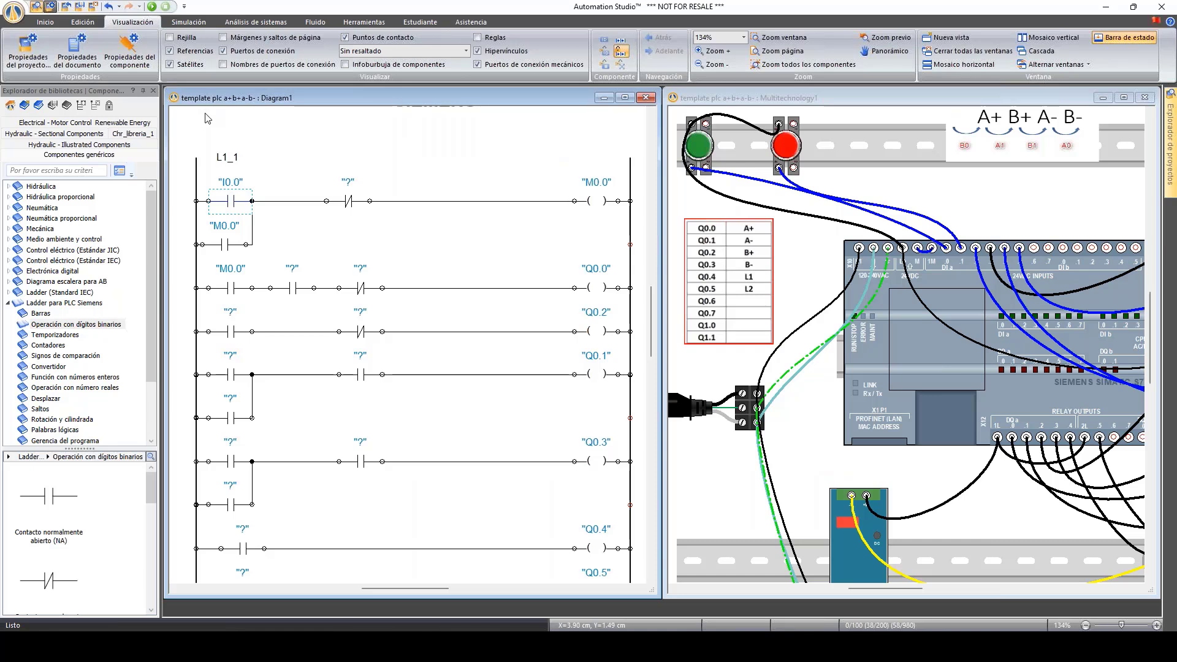
pyautogui.click(401, 145)
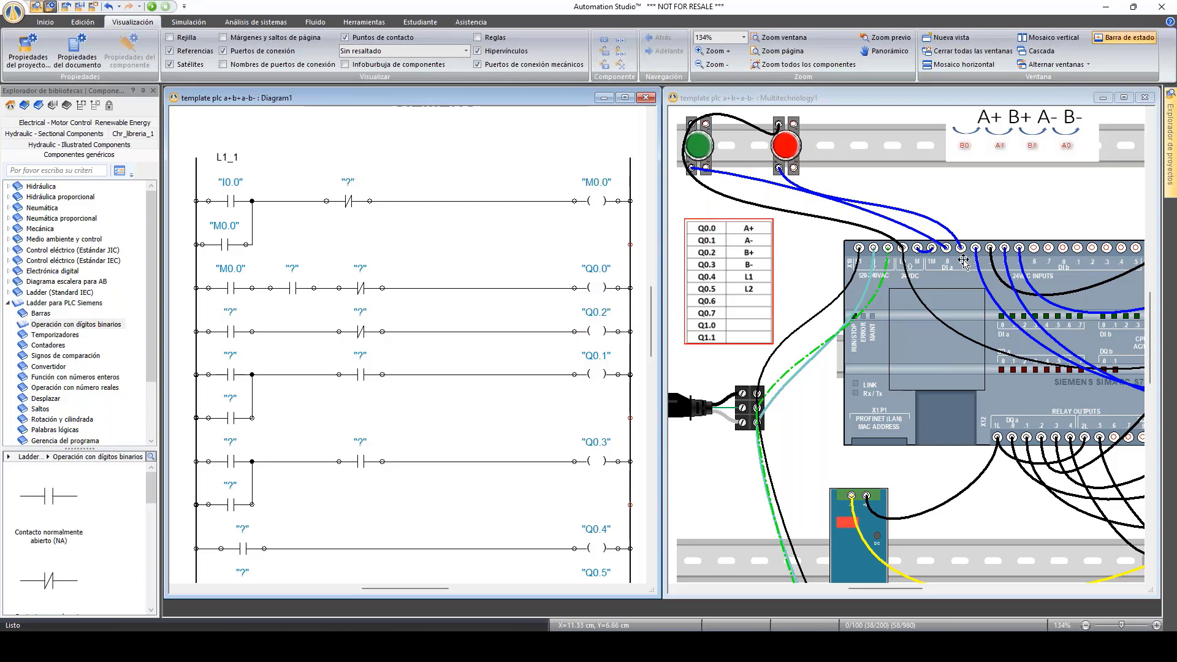
# Step: Assign variable I0.1 to the normally closed contact on the first rung and close its component properties
pyautogui.doubleClick(348, 200)
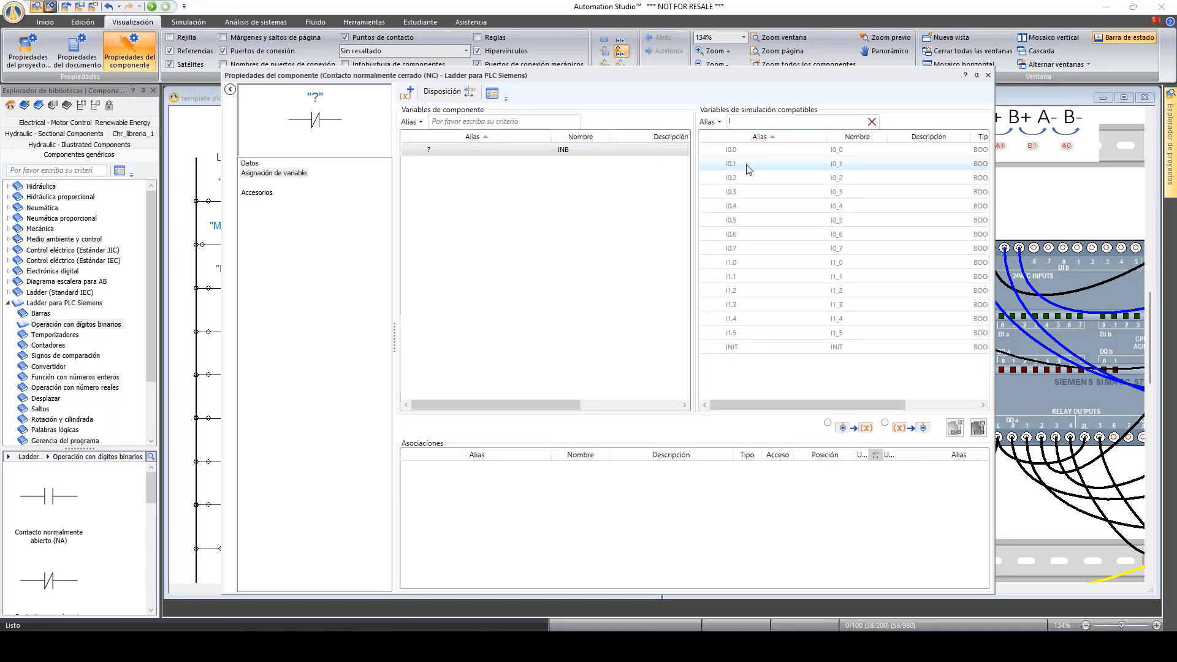
pyautogui.click(747, 165)
pyautogui.doubleClick(748, 166)
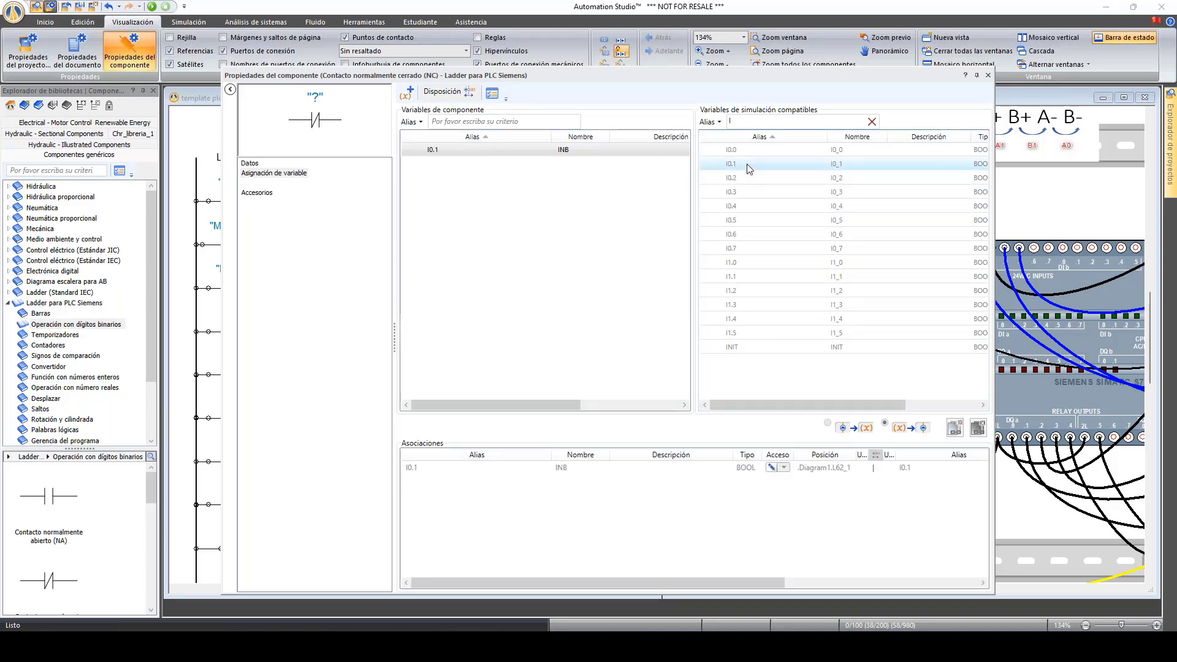
pyautogui.click(989, 75)
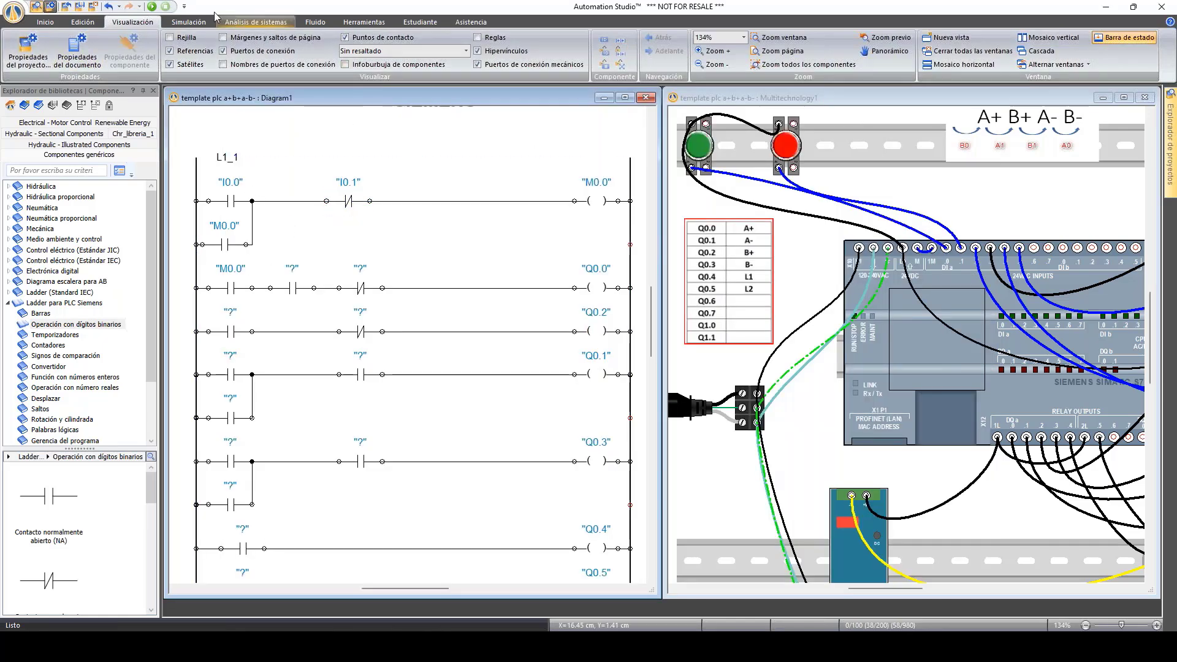
# Step: Run the simulation and actuate the green push button to test the first rung's M0.0 coil and its latch
pyautogui.click(152, 7)
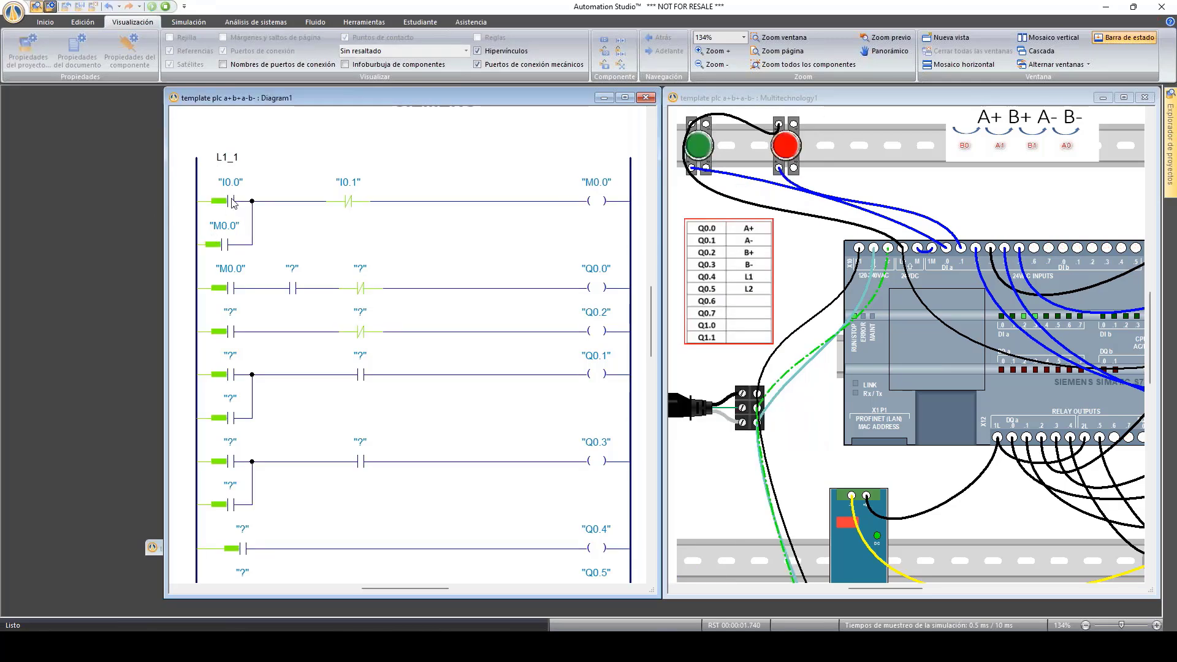
pyautogui.click(698, 146)
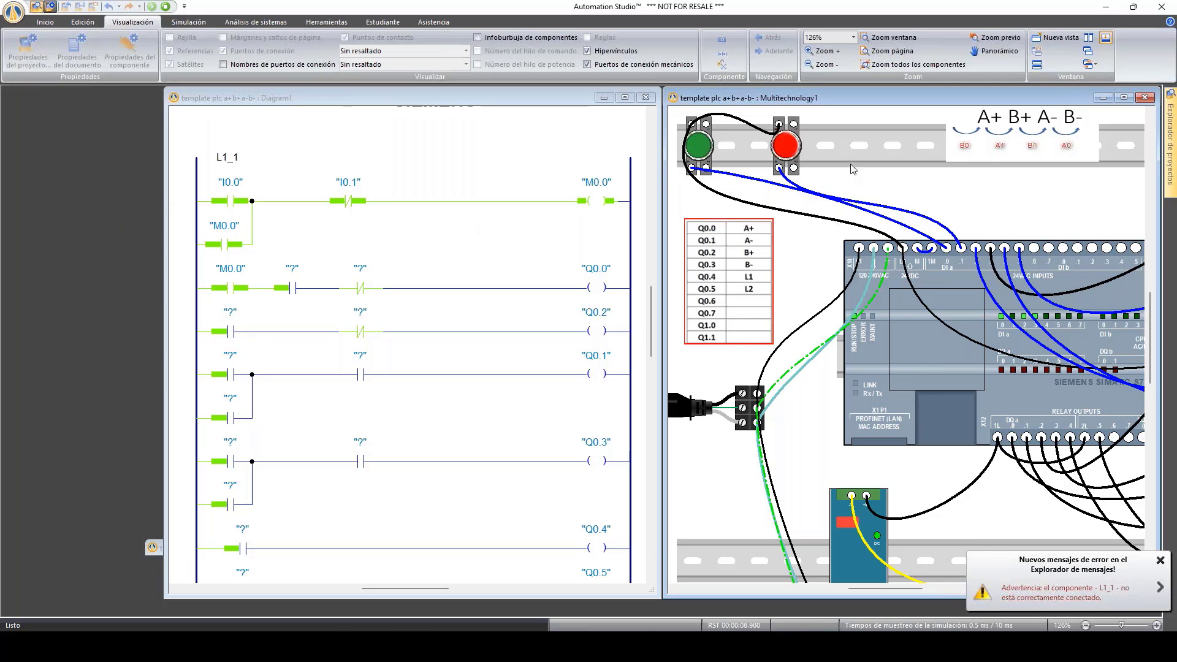
pyautogui.moveTo(895, 590); pyautogui.dragTo(870, 561)
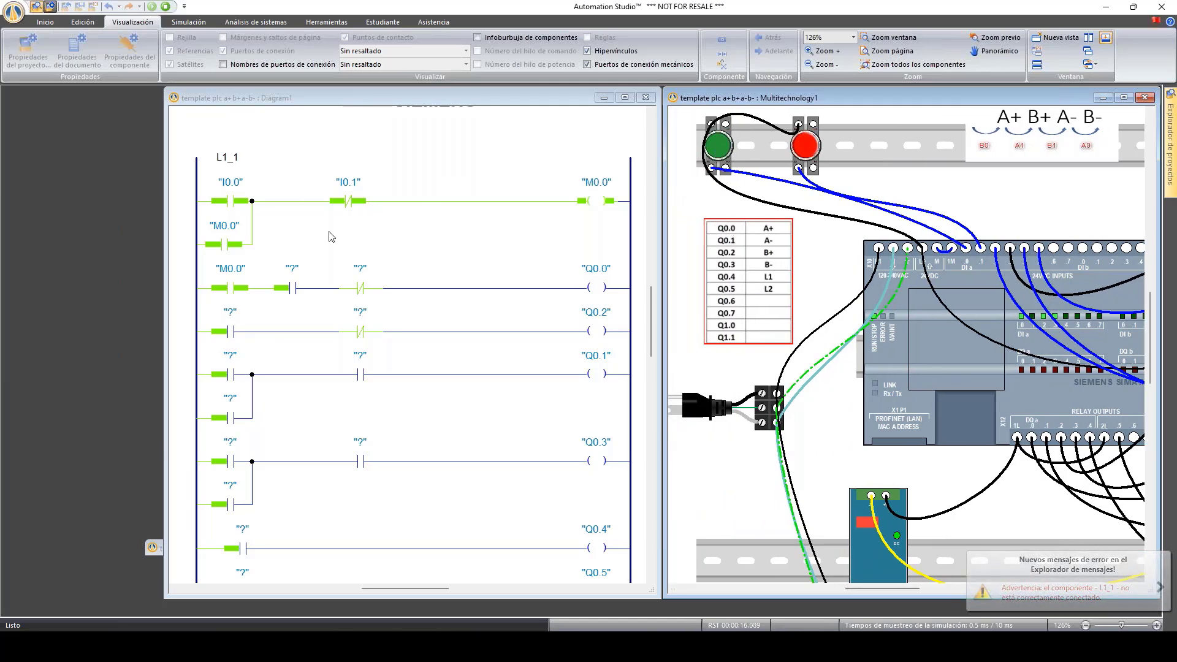
# Step: Stop the simulation and assign variable I0.3 to the unassigned normally open contact on the second rung
pyautogui.click(166, 7)
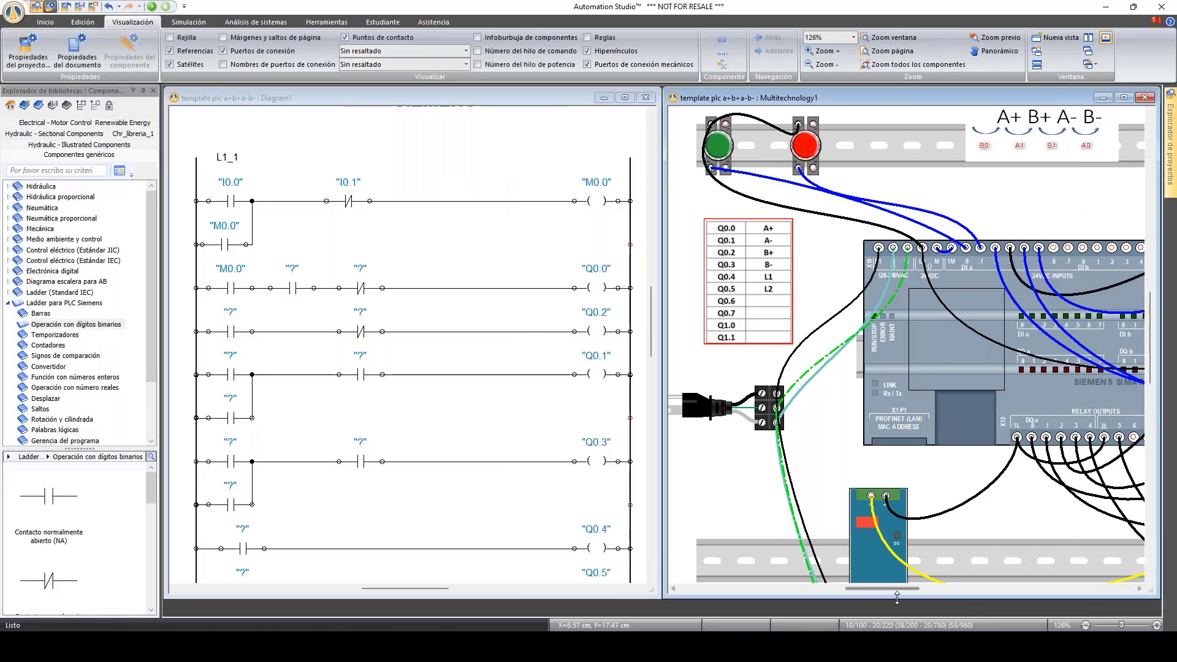
pyautogui.moveTo(899, 588); pyautogui.dragTo(912, 590)
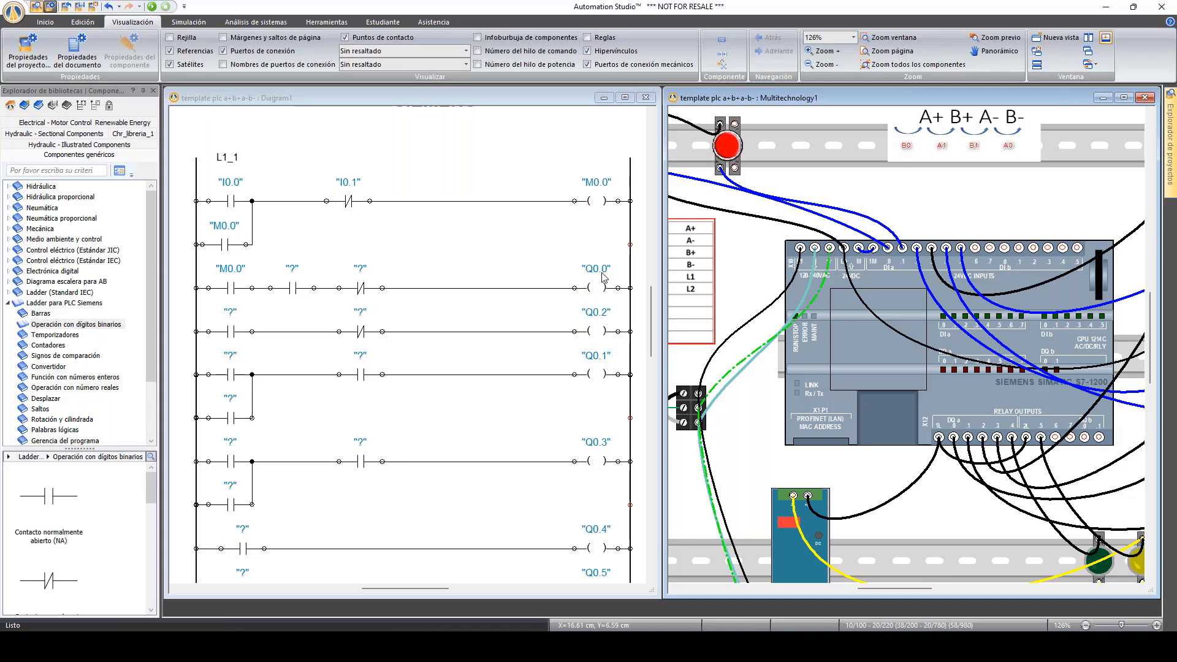
pyautogui.click(292, 287)
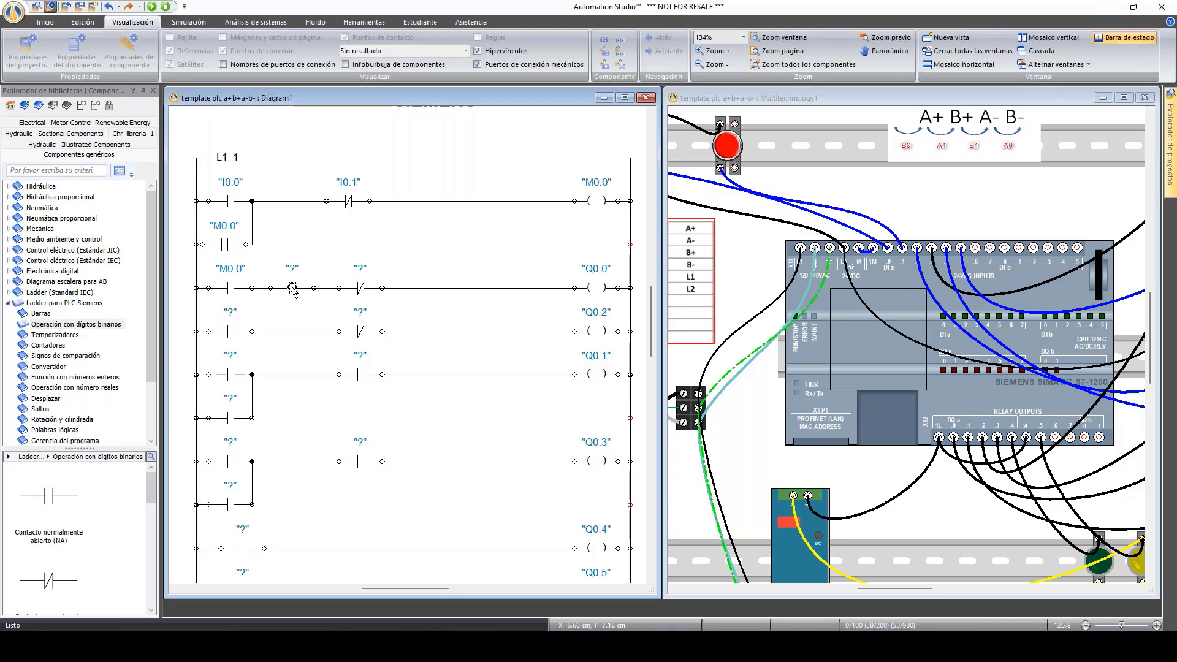
pyautogui.scroll(3, 782, 335)
pyautogui.scroll(-2, 782, 341)
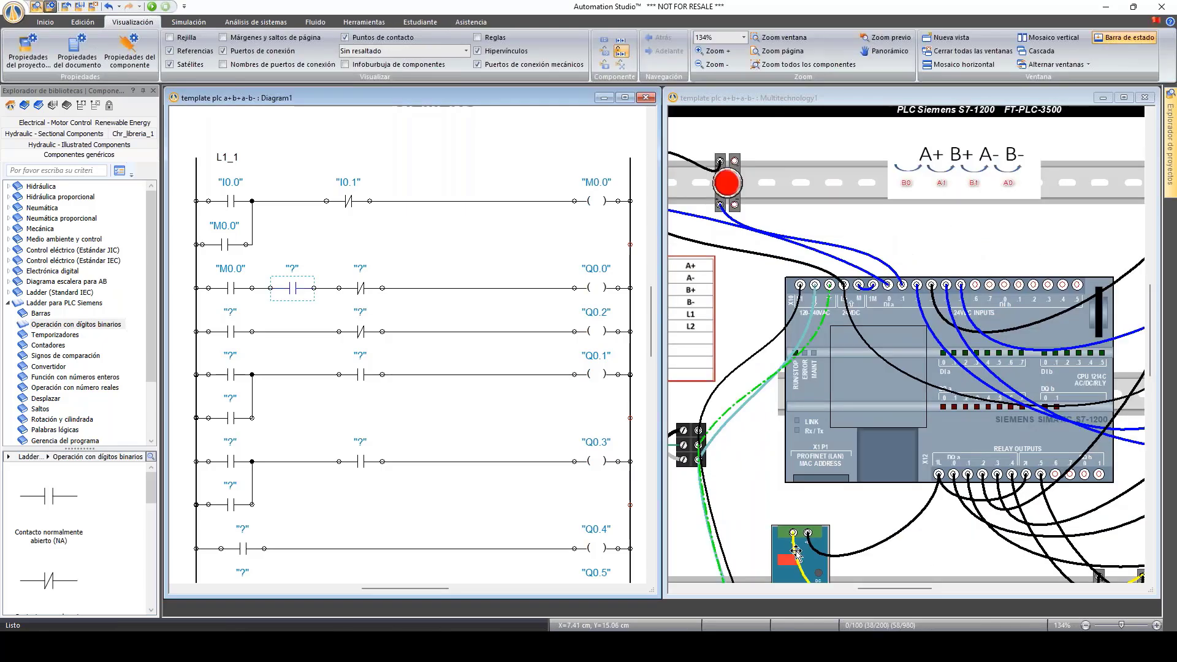
pyautogui.moveTo(888, 589); pyautogui.dragTo(941, 589)
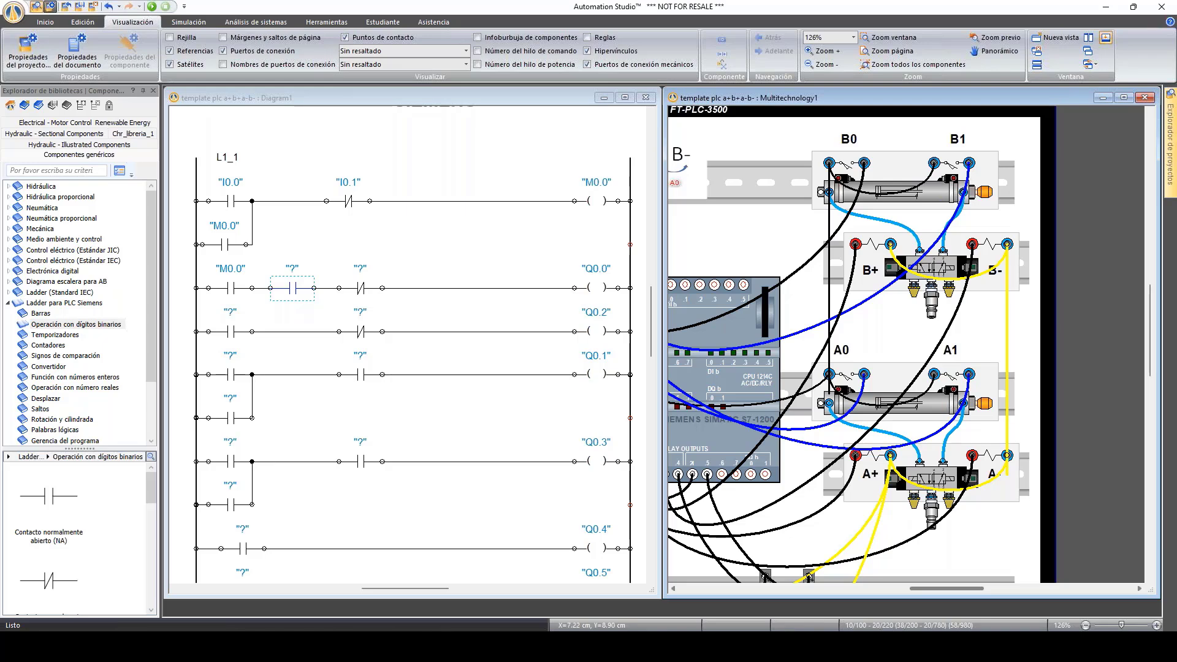
pyautogui.click(530, 260)
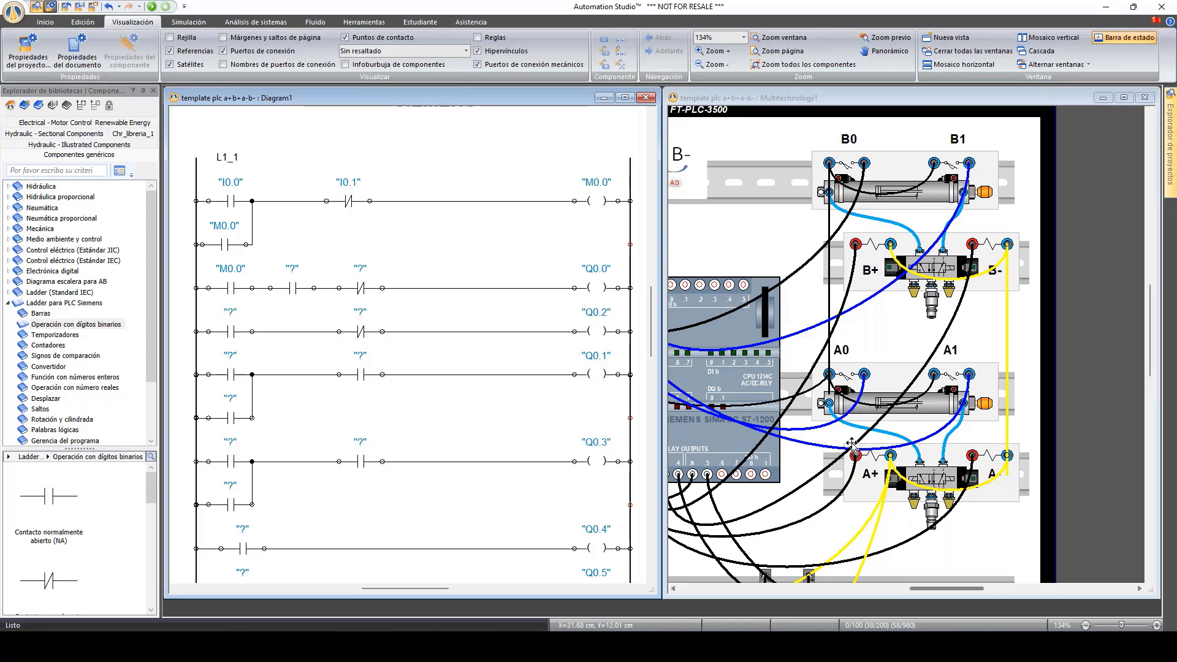
pyautogui.click(293, 288)
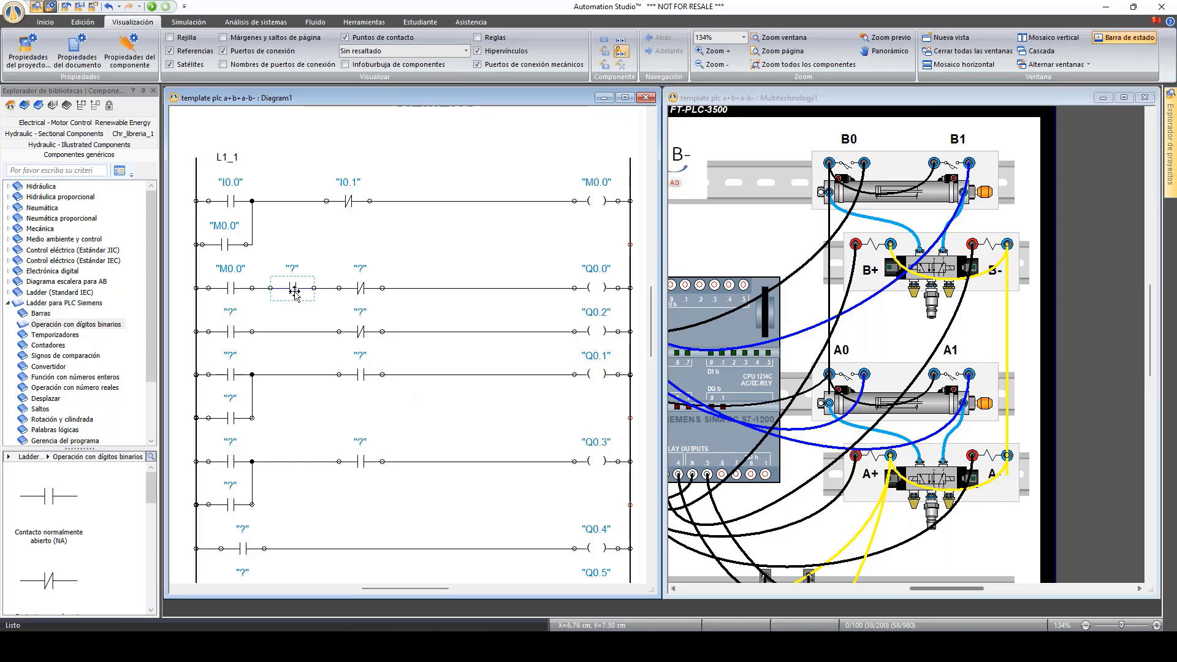
pyautogui.doubleClick(294, 292)
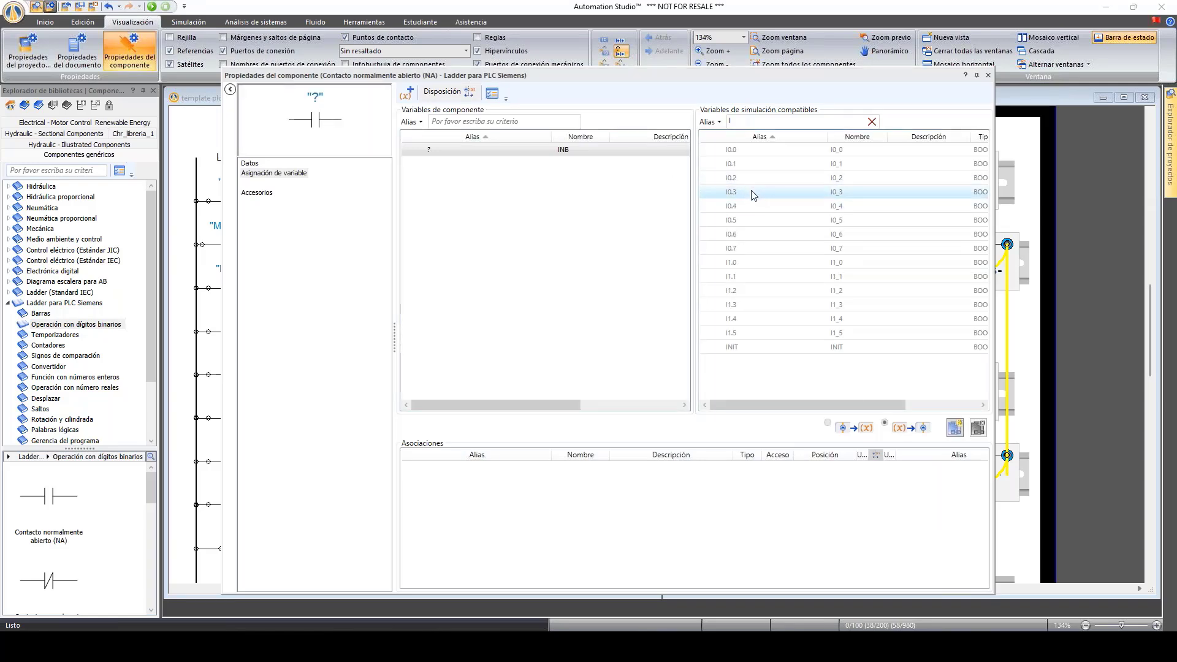
pyautogui.doubleClick(753, 195)
pyautogui.click(988, 75)
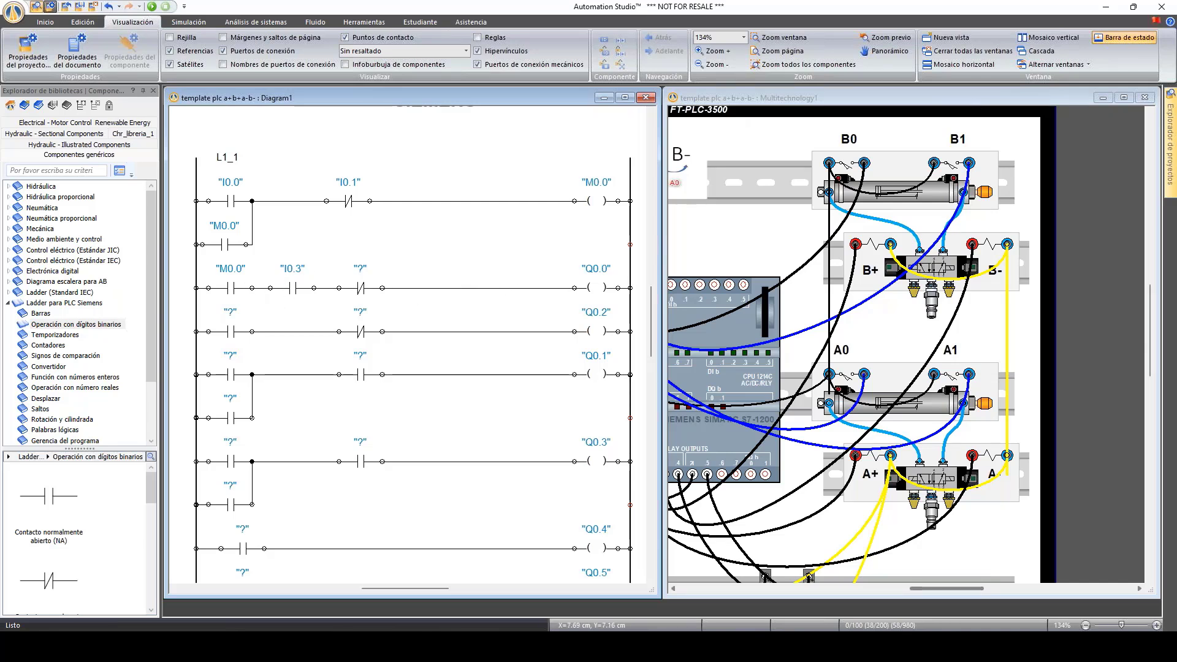
# Step: Run the simulation, actuate the green push button, examine the Q0.0 coil and the cylinders, and stop the simulation
pyautogui.click(151, 6)
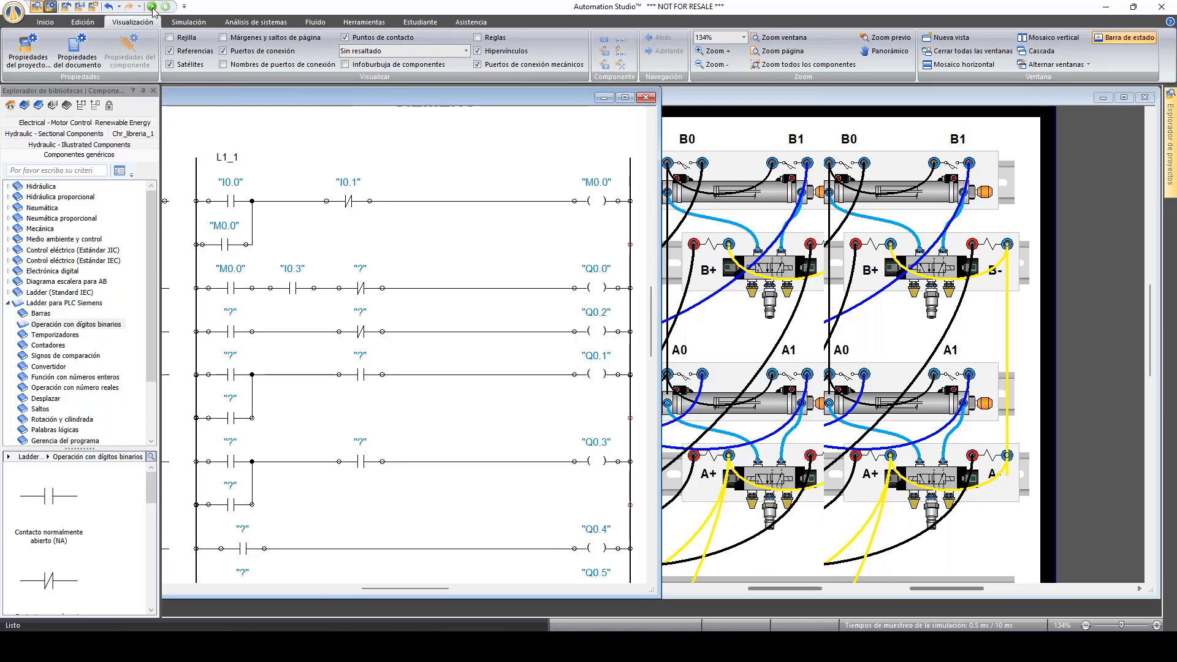
pyautogui.moveTo(954, 591); pyautogui.dragTo(873, 559)
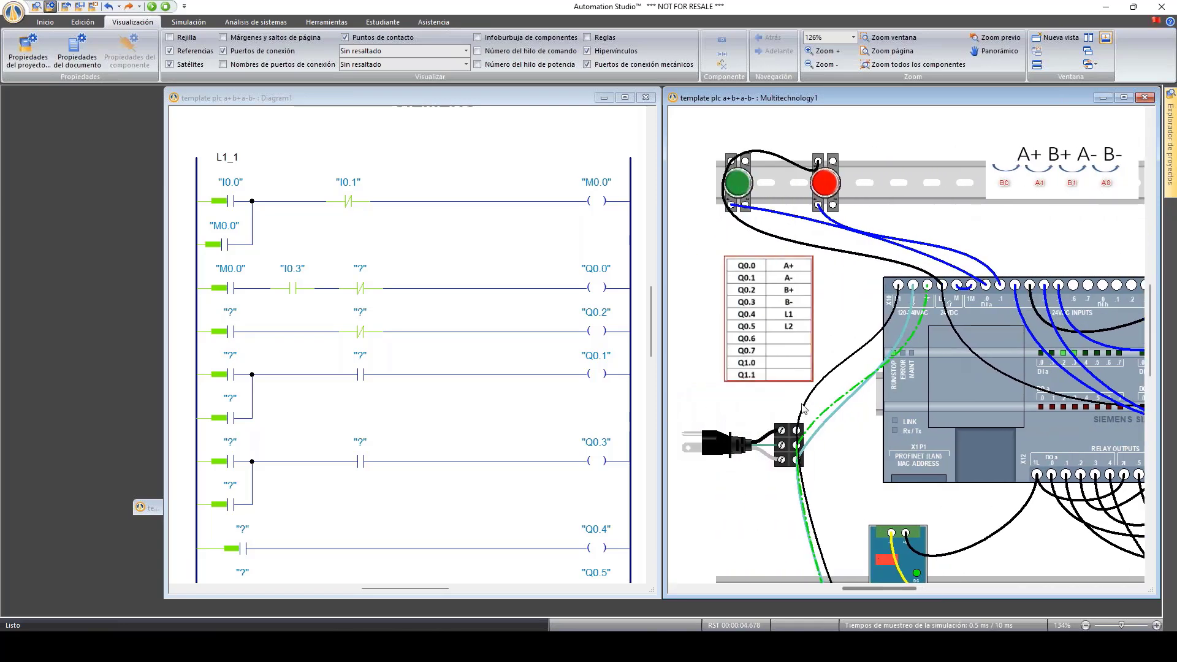
pyautogui.click(740, 185)
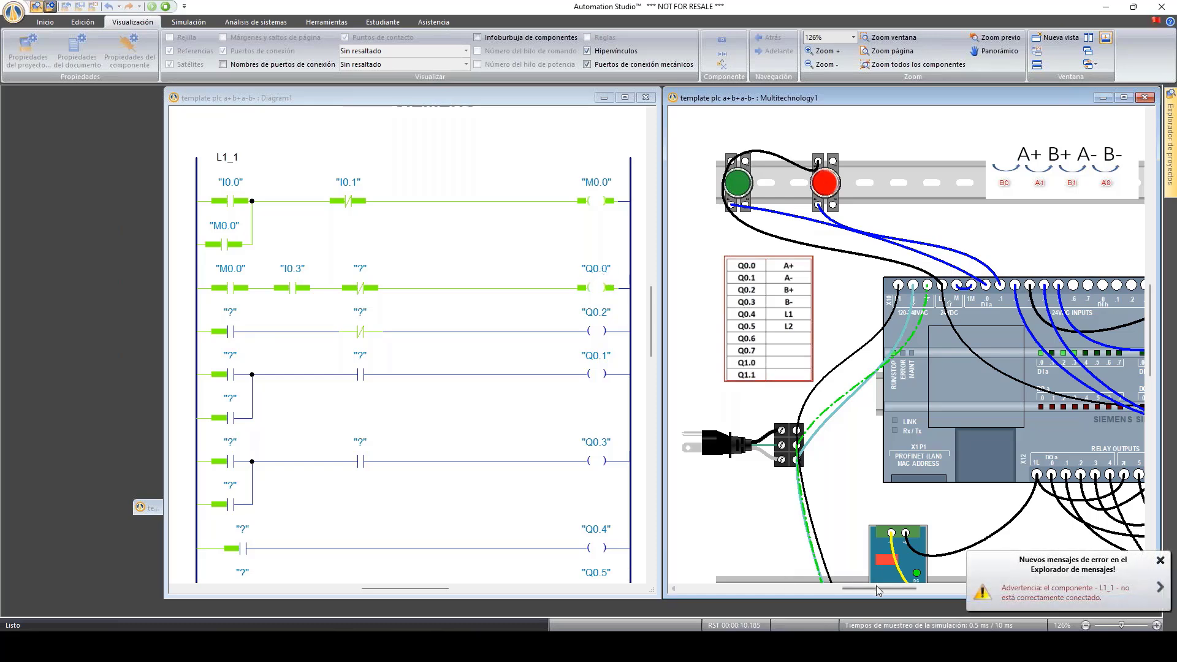
pyautogui.moveTo(878, 590); pyautogui.dragTo(934, 585)
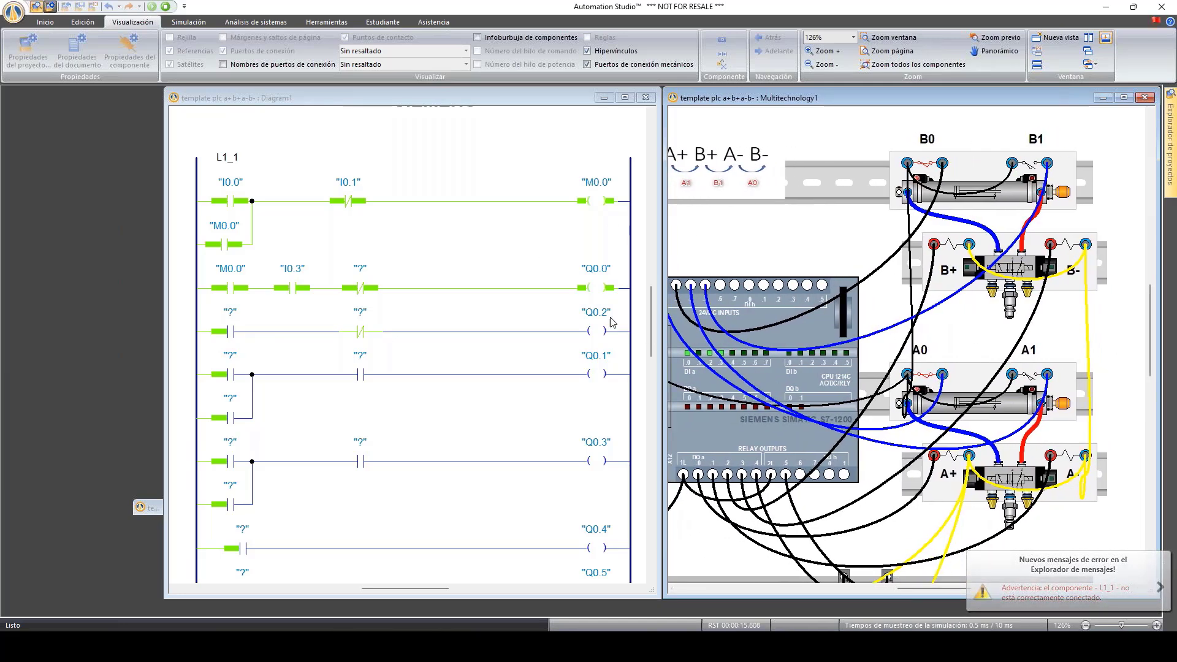
pyautogui.click(166, 7)
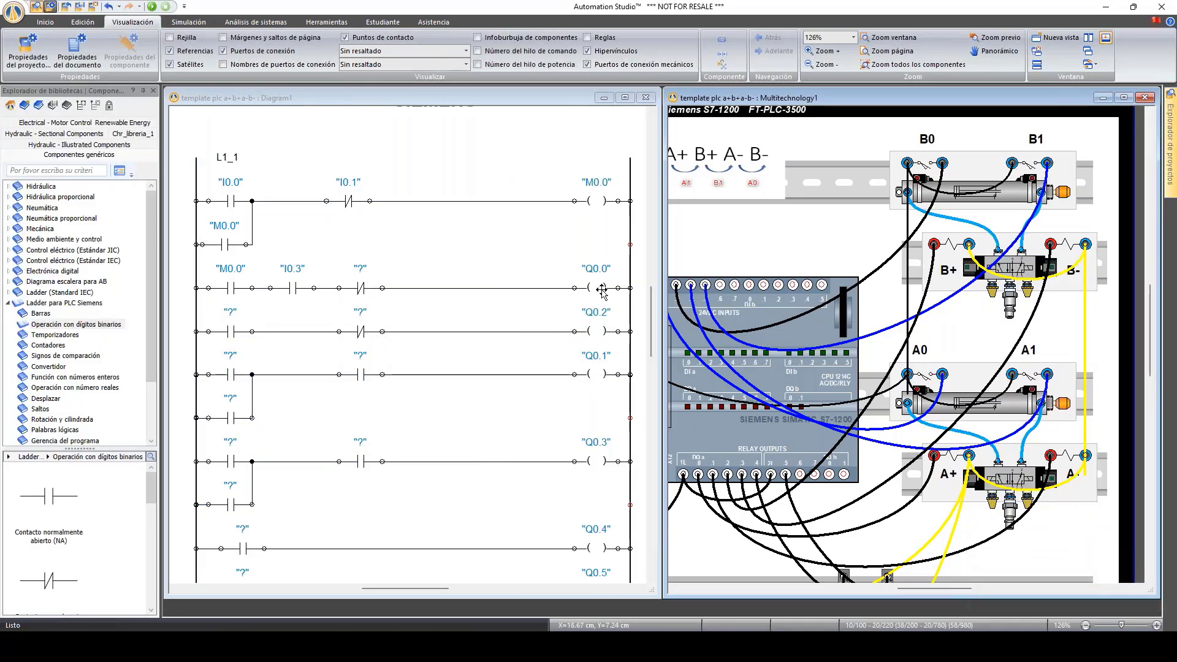
# Step: Link the second rung's coil to PLC output variable Q0.0, filtering the compatible simulation variables by Q
pyautogui.click(601, 290)
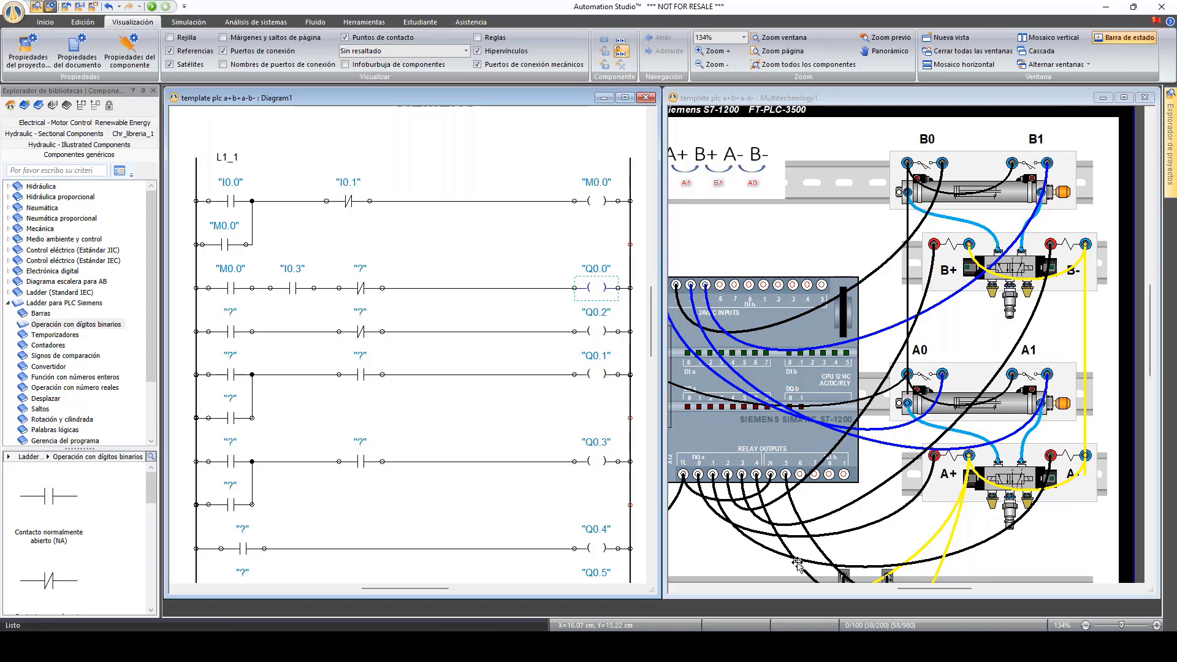
pyautogui.moveTo(947, 591); pyautogui.dragTo(928, 590)
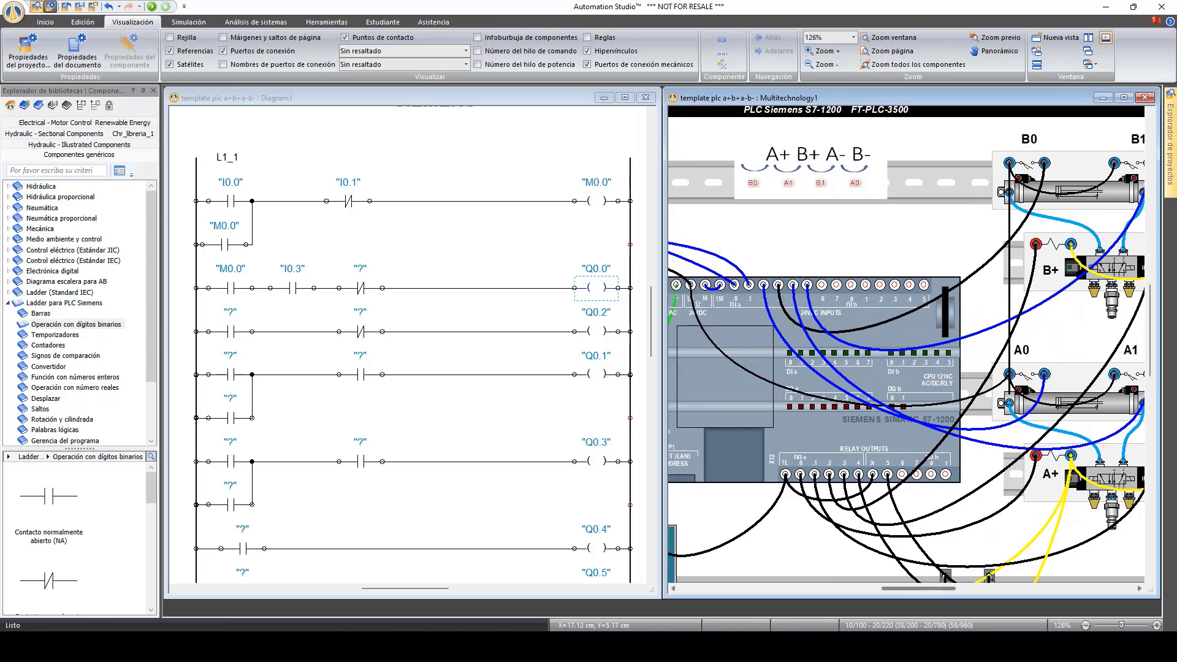
pyautogui.click(505, 253)
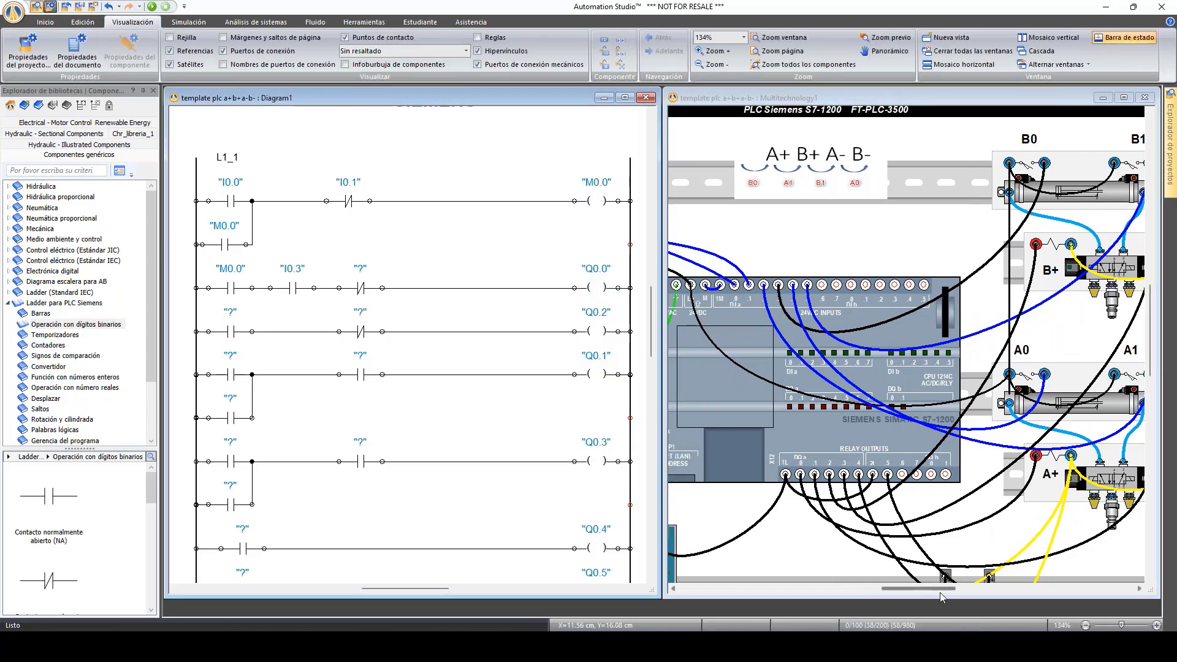
pyautogui.moveTo(941, 590); pyautogui.dragTo(901, 589)
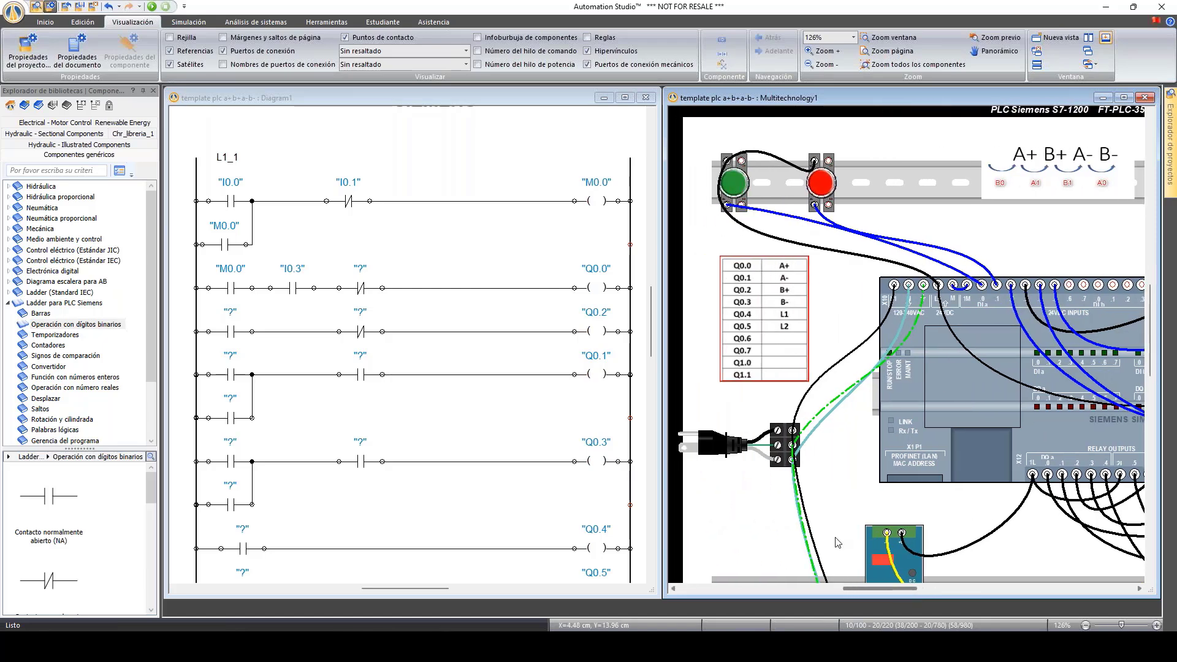
pyautogui.moveTo(885, 592); pyautogui.dragTo(943, 592)
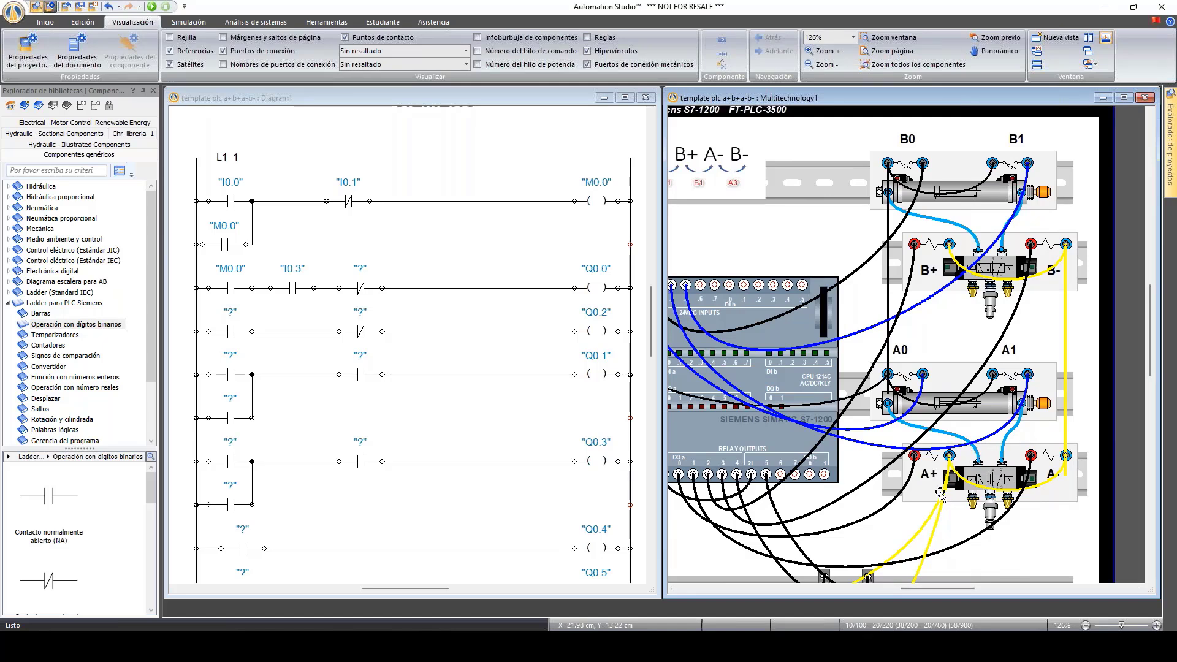
pyautogui.click(595, 292)
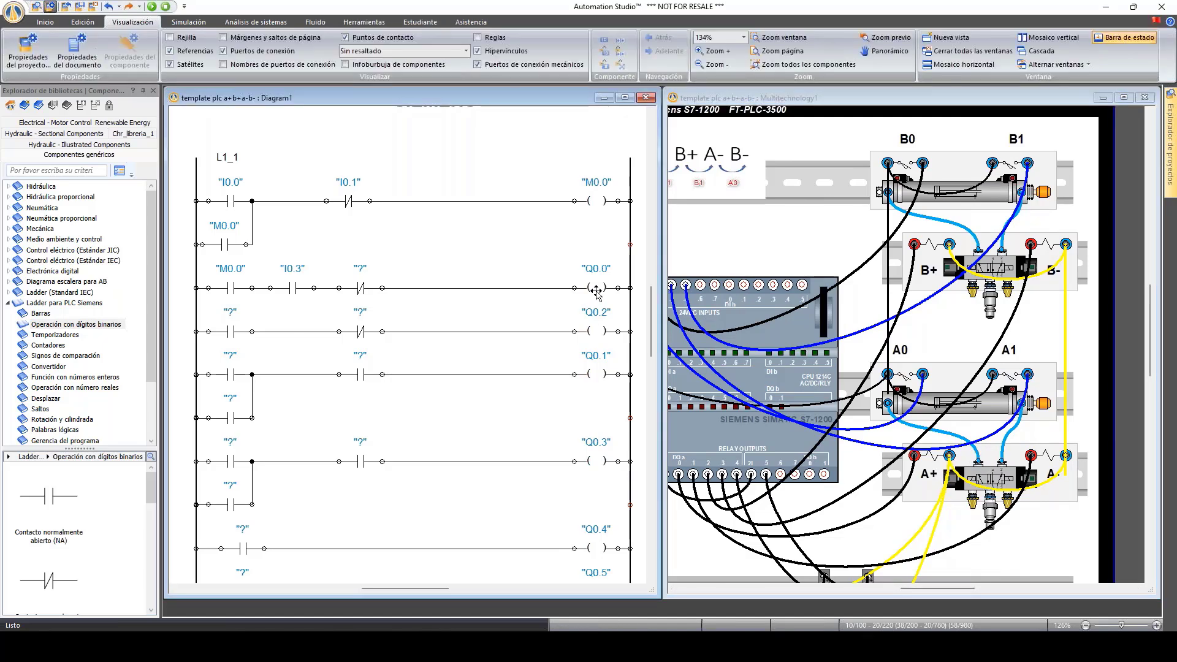
pyautogui.doubleClick(595, 292)
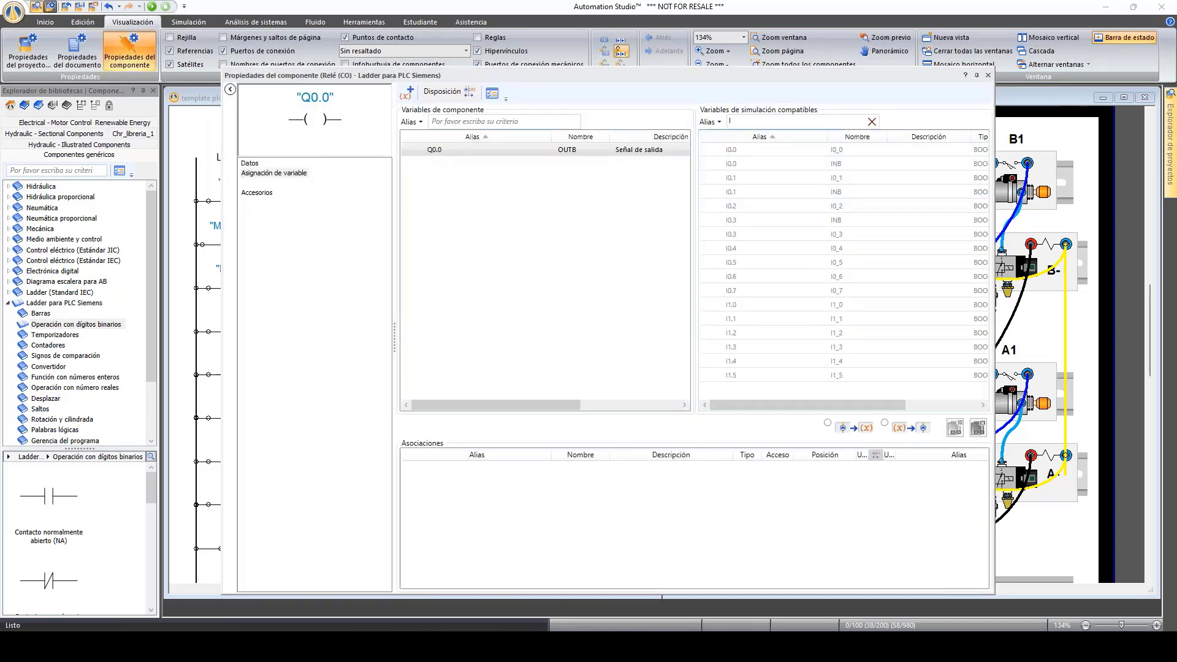
pyautogui.write('Q')
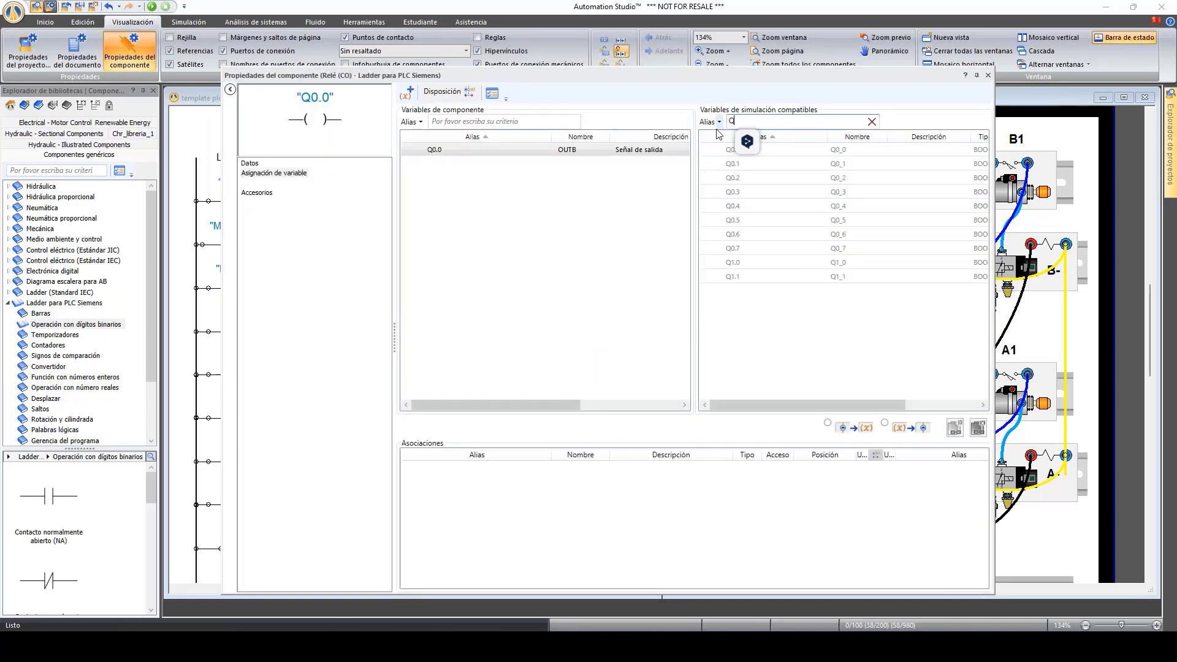
pyautogui.doubleClick(760, 155)
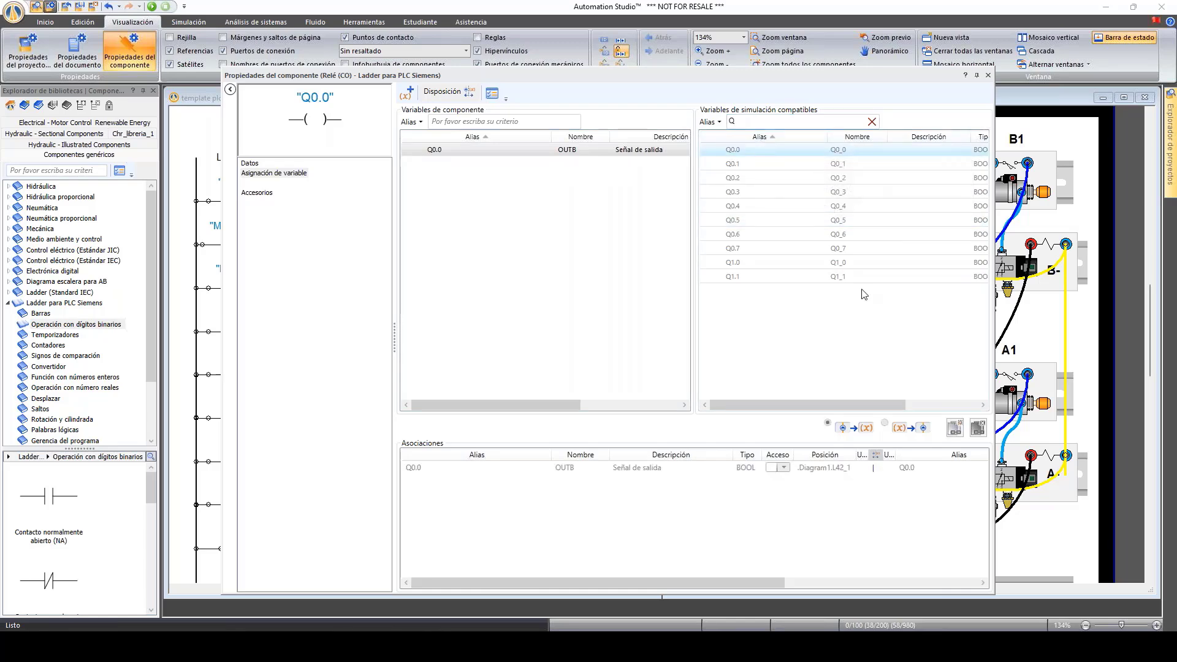
pyautogui.click(987, 76)
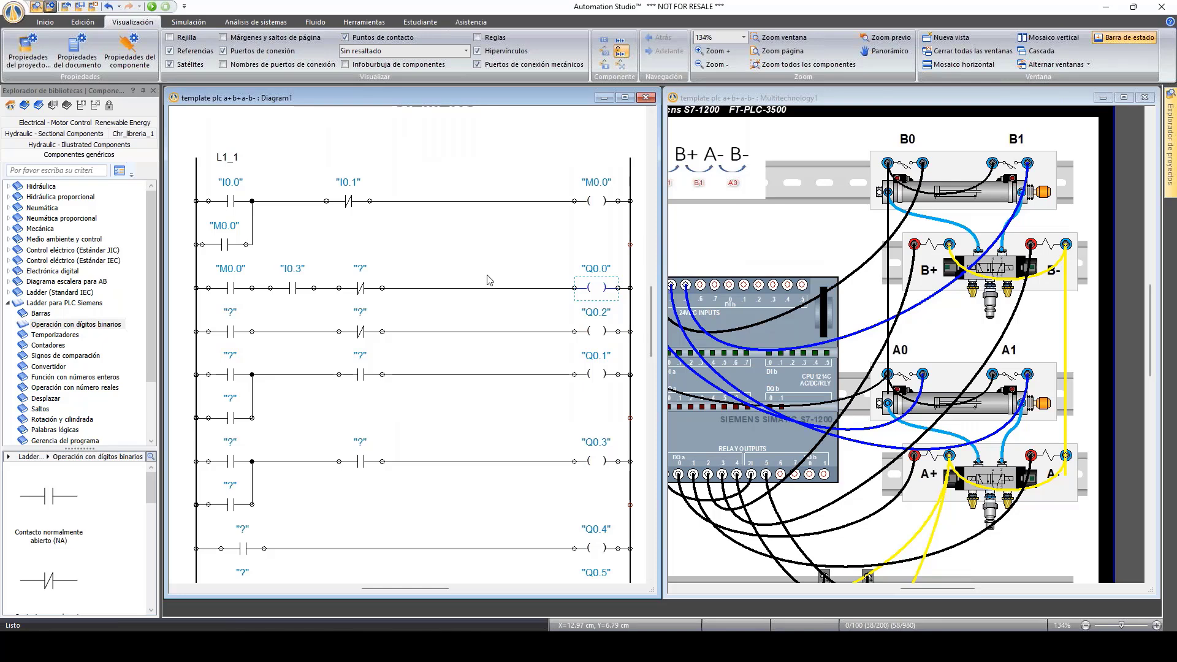
# Step: Run the simulation and actuate the green push button to test cylinder A's extension through output Q0.0
pyautogui.scroll(-4, 739, 247)
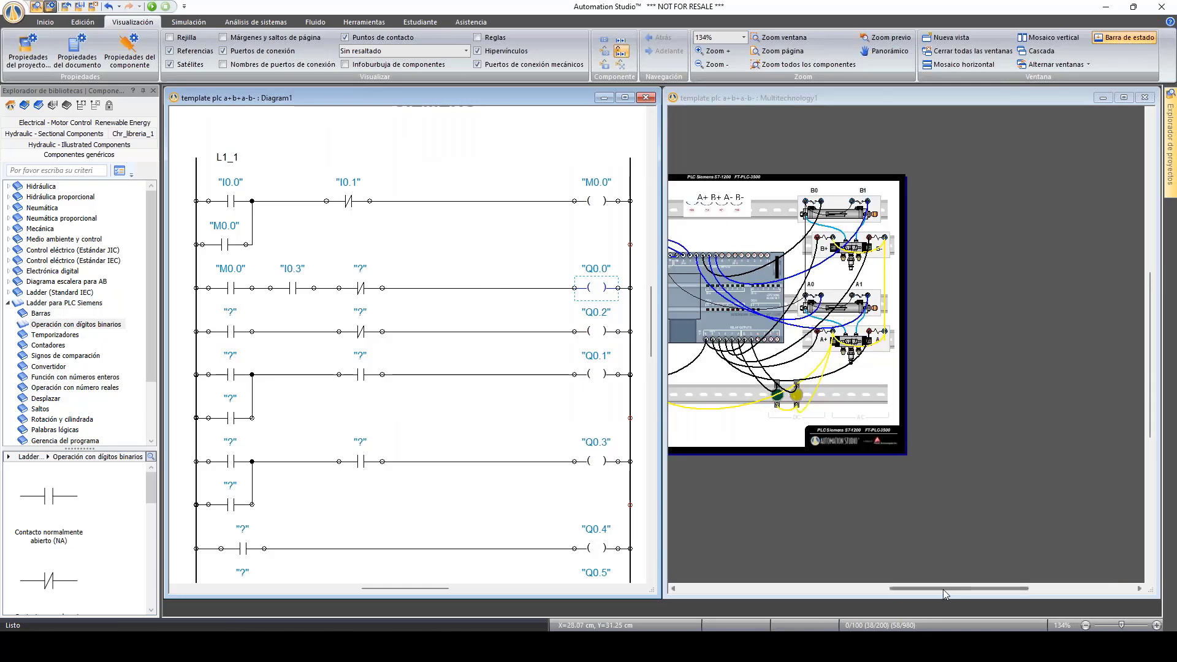
pyautogui.moveTo(945, 589); pyautogui.dragTo(907, 579)
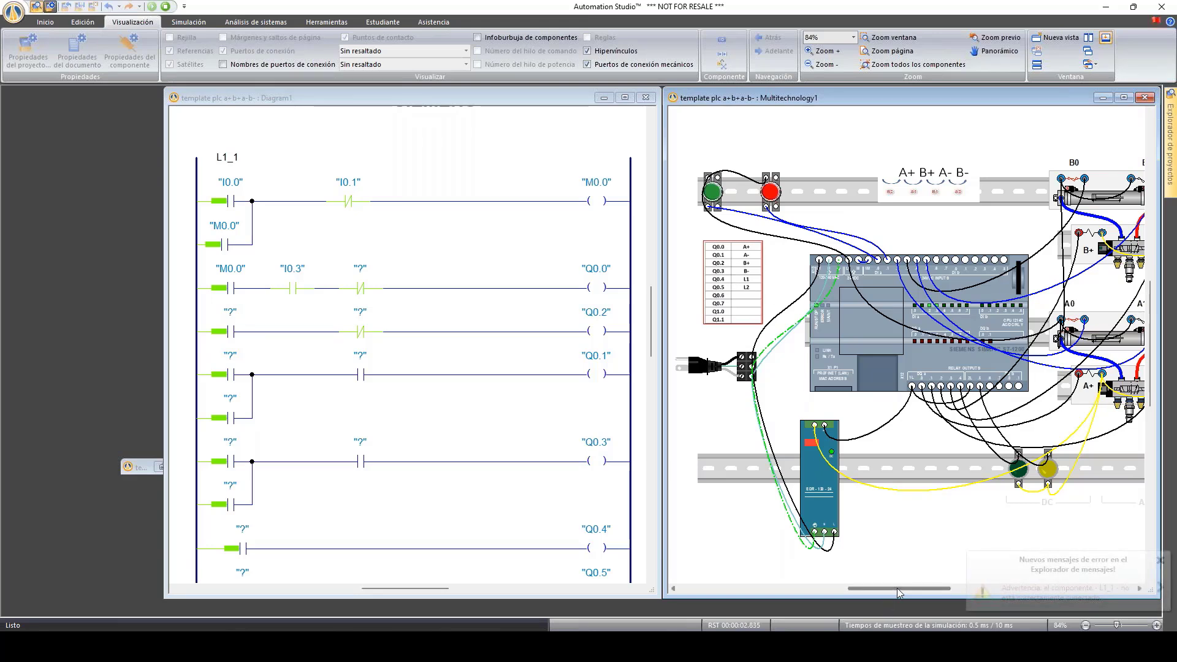
pyautogui.click(688, 192)
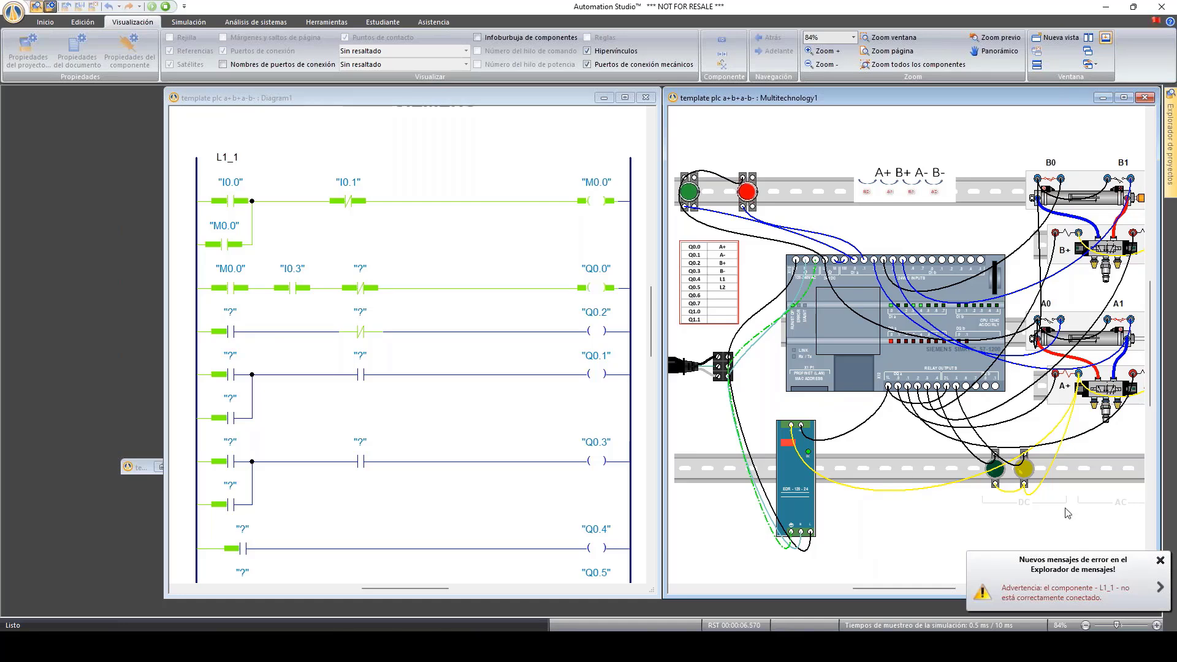
pyautogui.moveTo(948, 589); pyautogui.dragTo(968, 590)
pyautogui.scroll(1, 1011, 422)
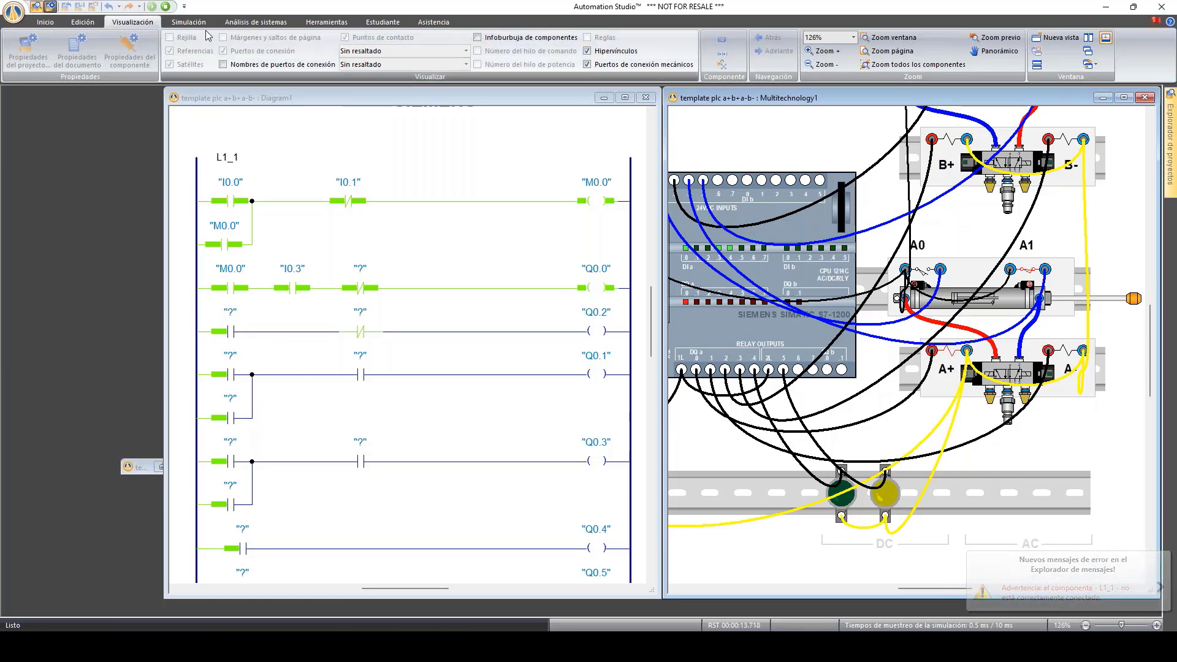
# Step: Measure the voltage across the A+ solenoid's two terminals with a multimeter
pyautogui.click(188, 22)
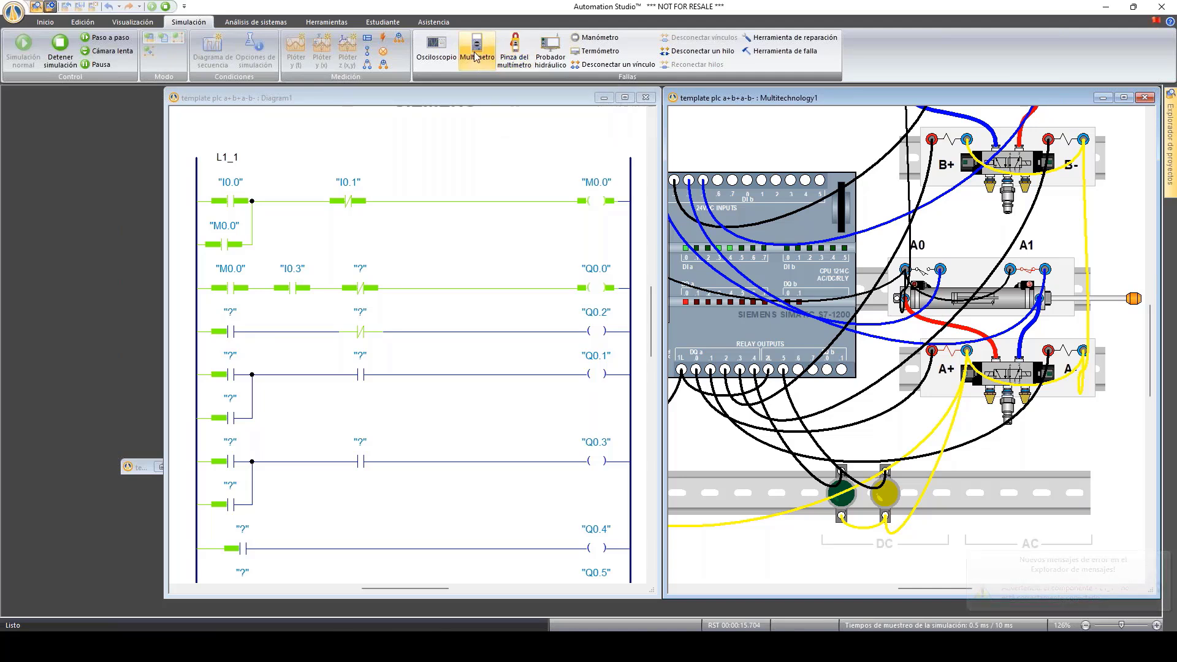
pyautogui.click(477, 48)
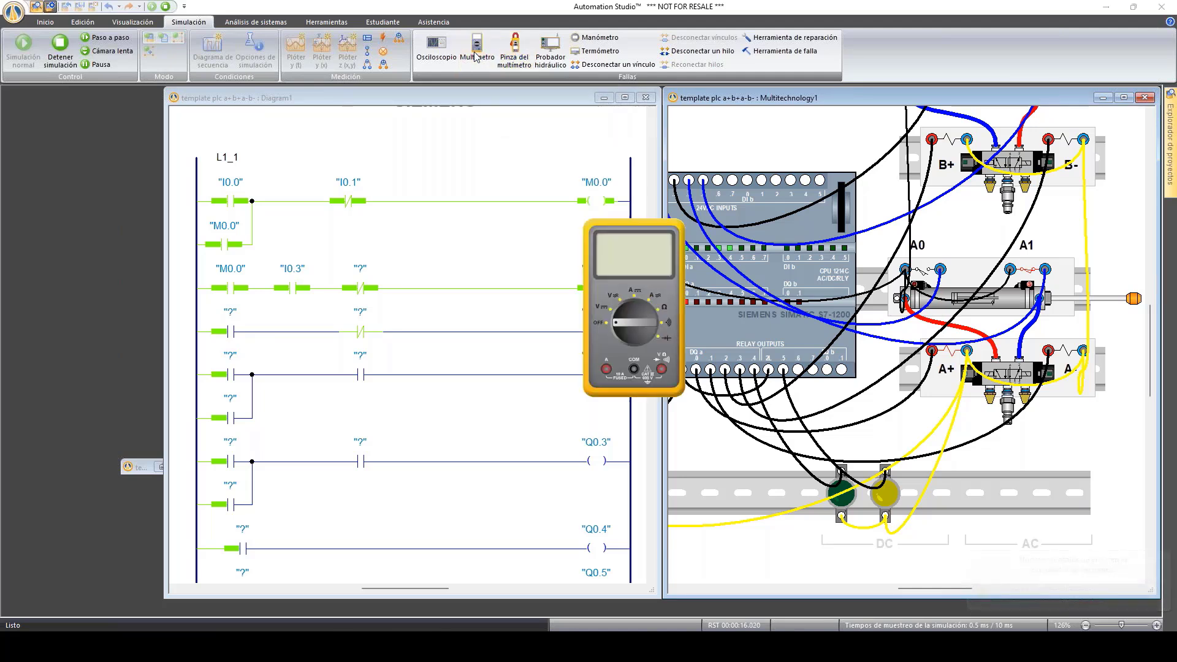
pyautogui.click(615, 317)
pyautogui.moveTo(689, 274); pyautogui.dragTo(969, 343)
pyautogui.moveTo(580, 274); pyautogui.dragTo(933, 345)
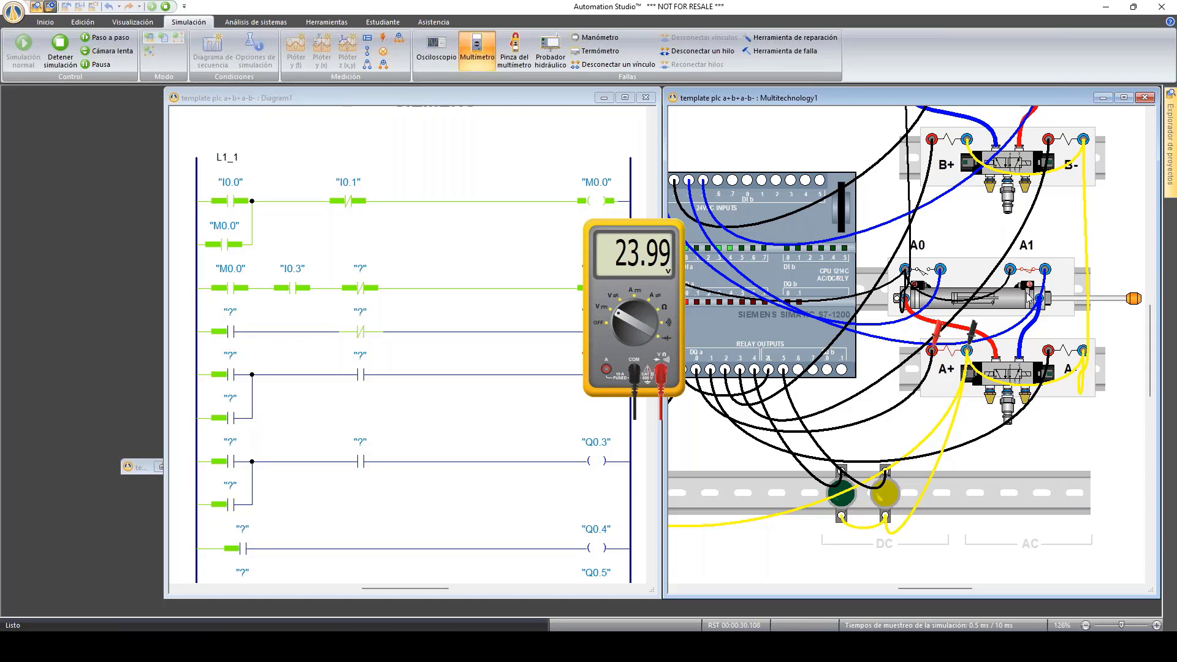
# Step: Examine cylinder A's A0 and A1 sensors and the energized A+ solenoid up close, and remove the multimeter
pyautogui.scroll(3, 1028, 300)
pyautogui.scroll(3, 1034, 363)
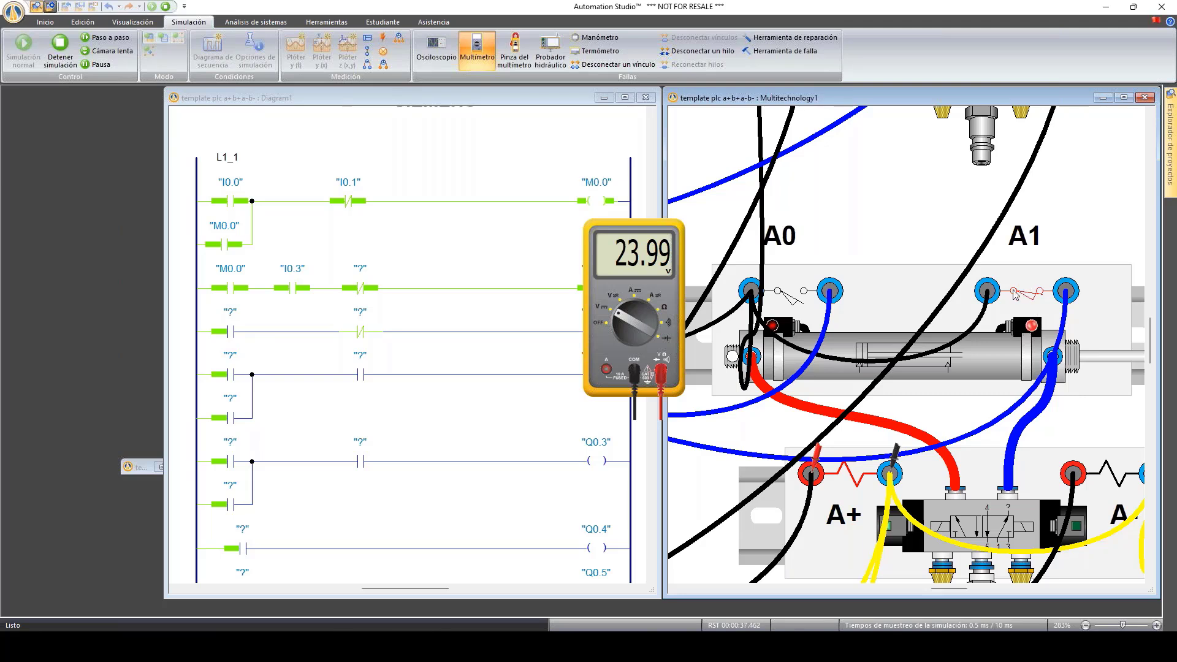
pyautogui.scroll(-3, 1036, 325)
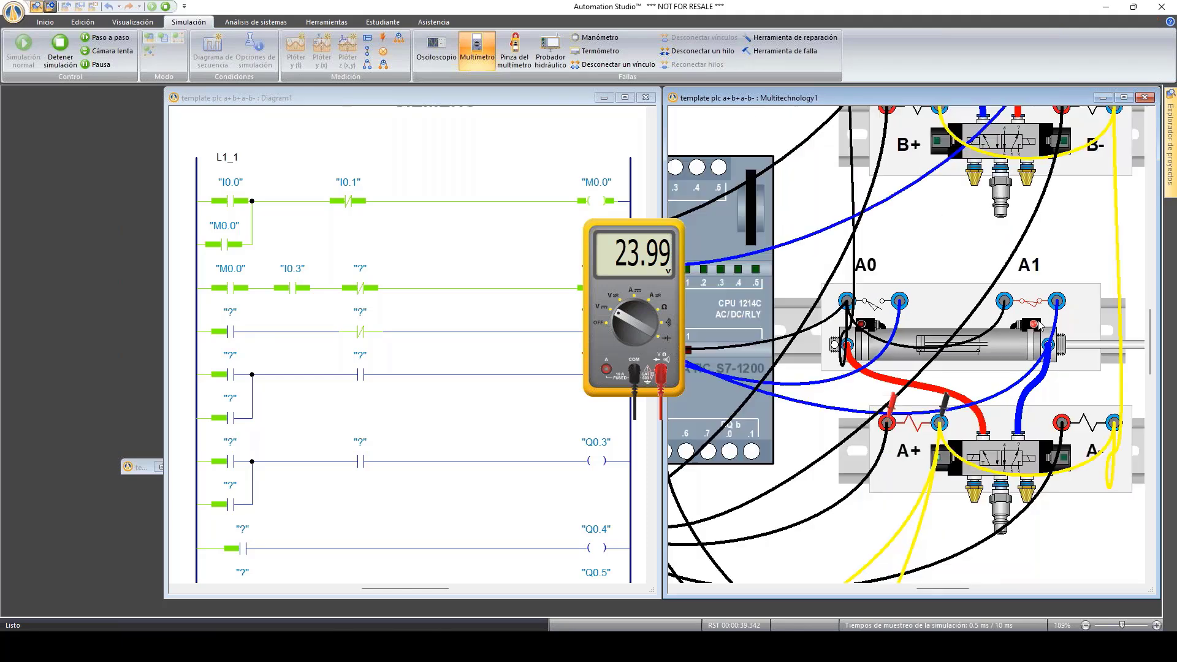
pyautogui.scroll(-3, 1040, 325)
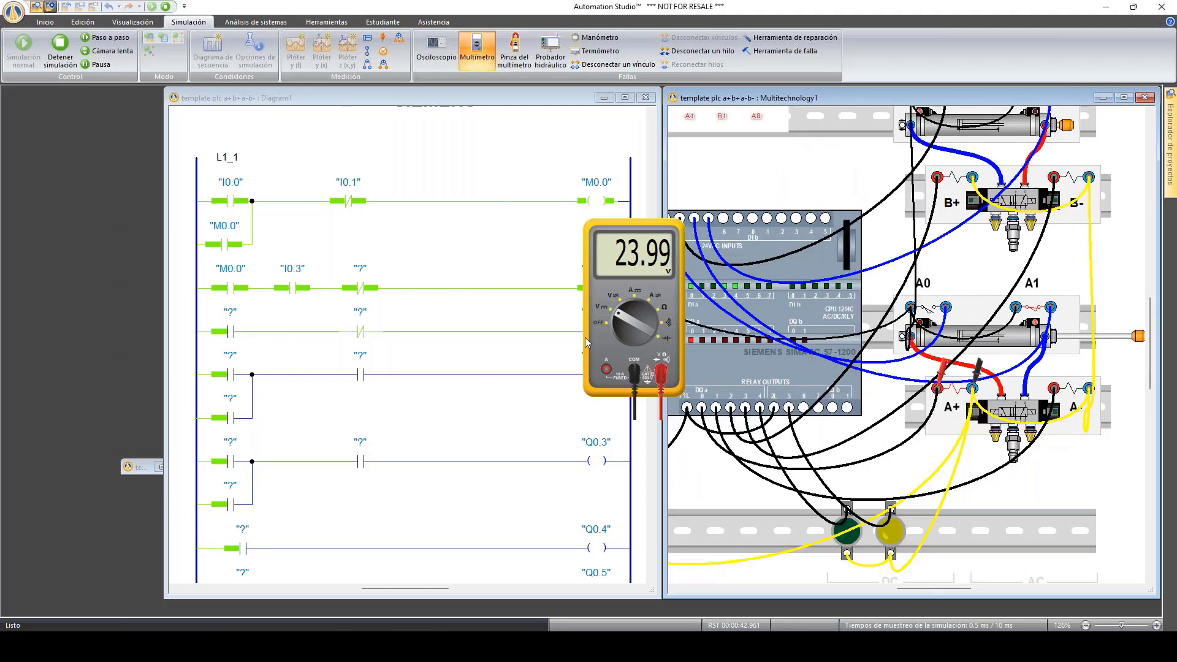
pyautogui.click(473, 57)
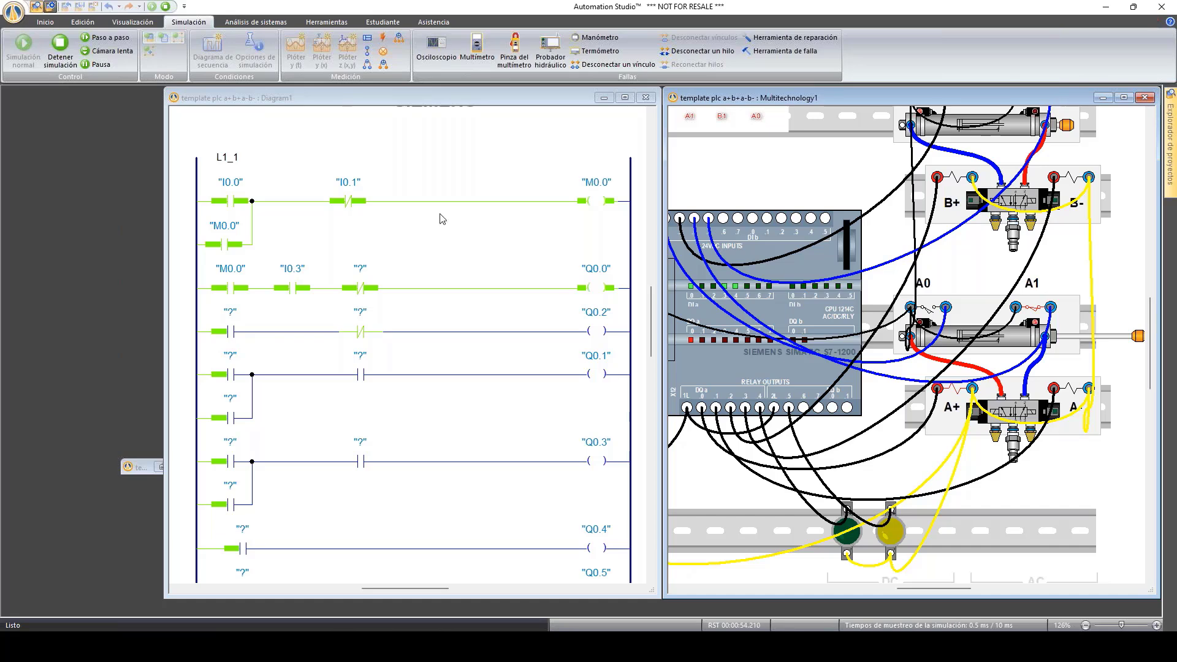
# Step: Stop the simulation and assign PLC input I0.4 to the normally open contact on the Q0.2 rung, filtering the variables by I
pyautogui.click(59, 49)
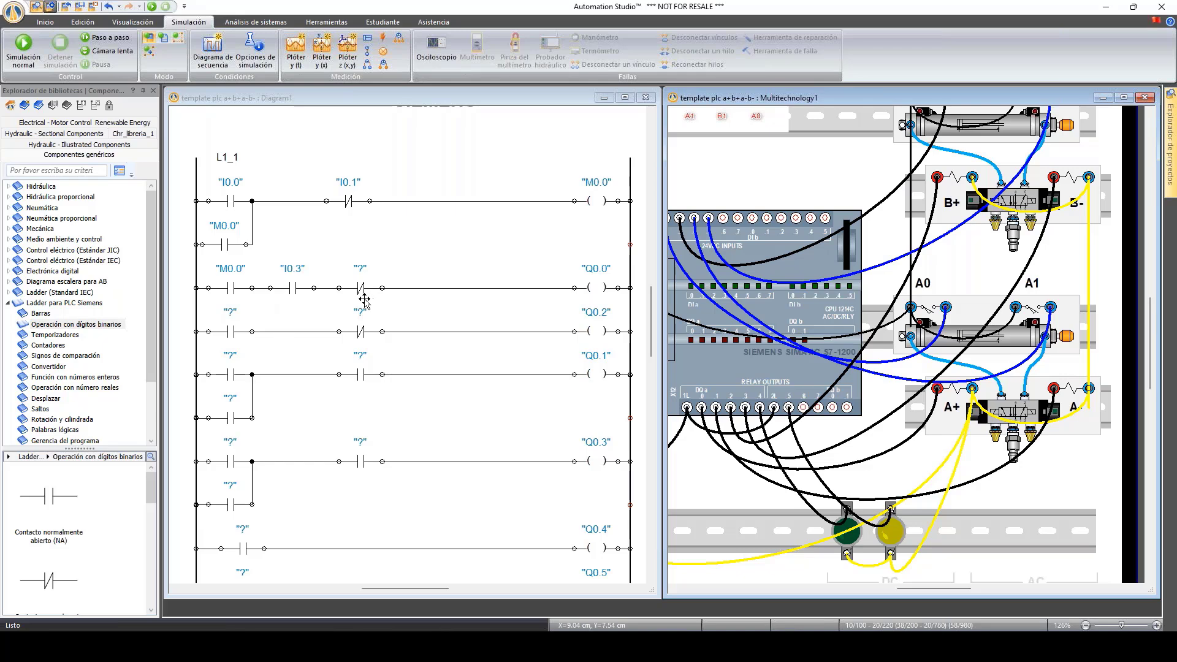
pyautogui.click(236, 331)
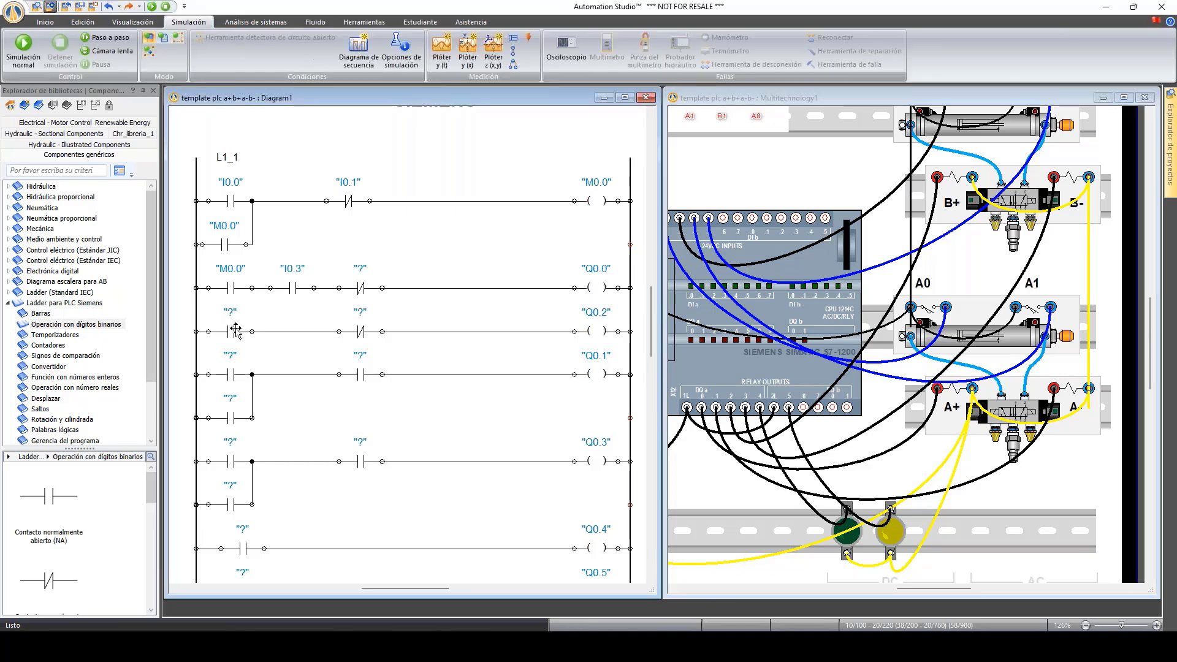
pyautogui.doubleClick(235, 331)
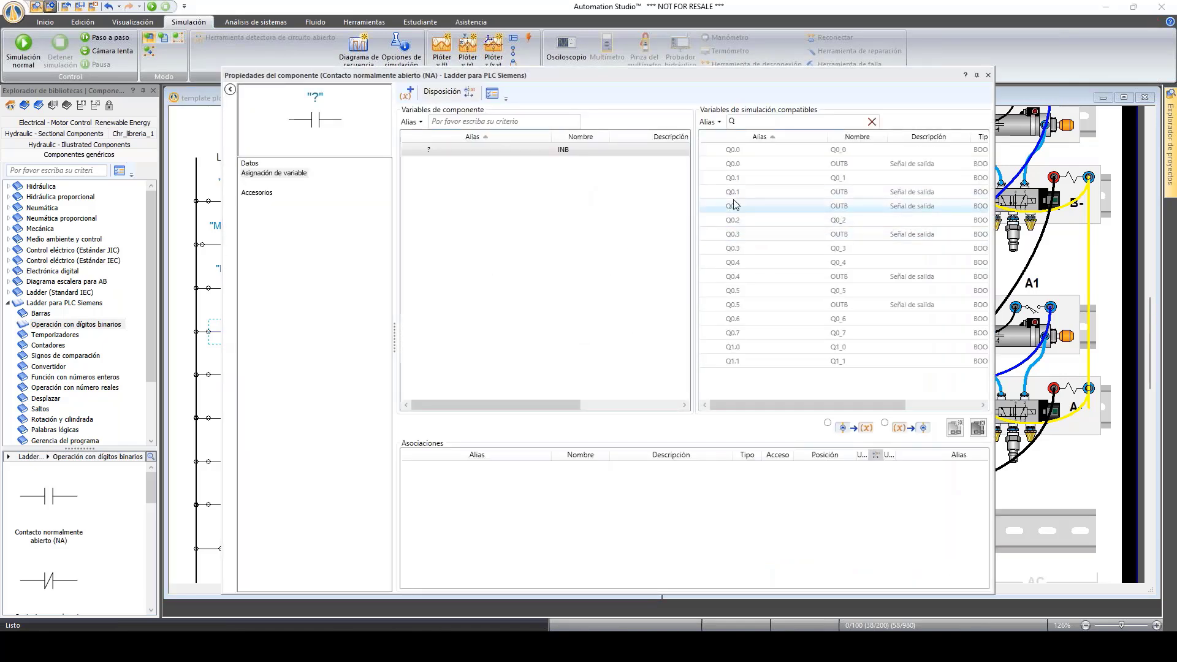
pyautogui.doubleClick(731, 121)
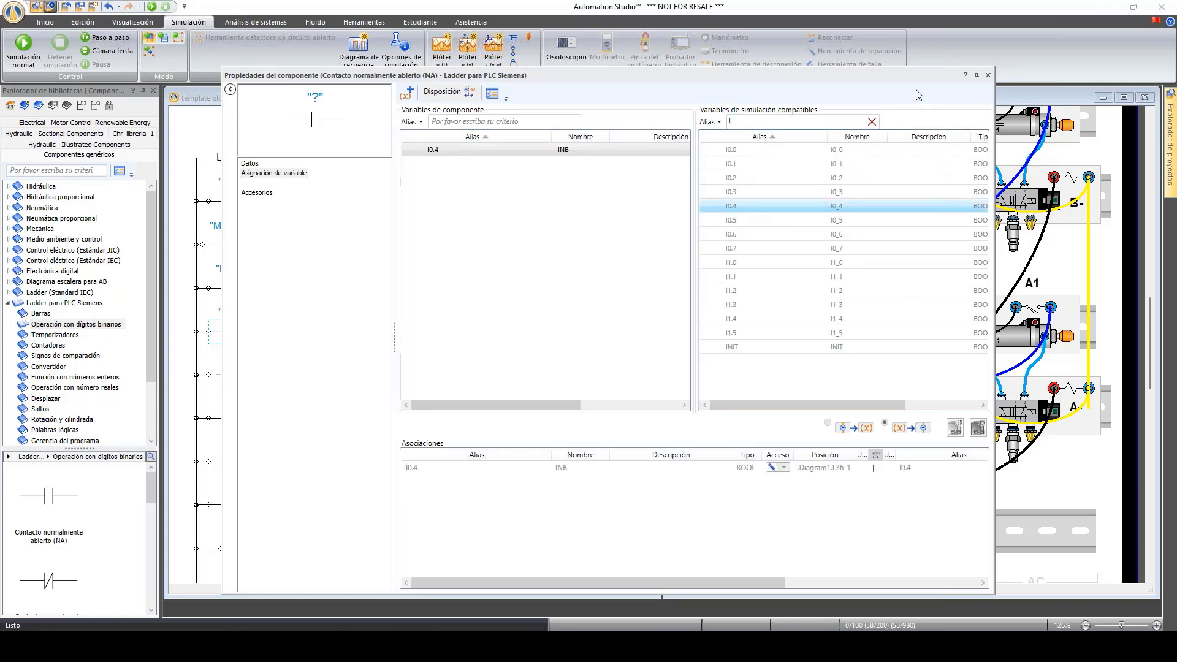
pyautogui.click(988, 75)
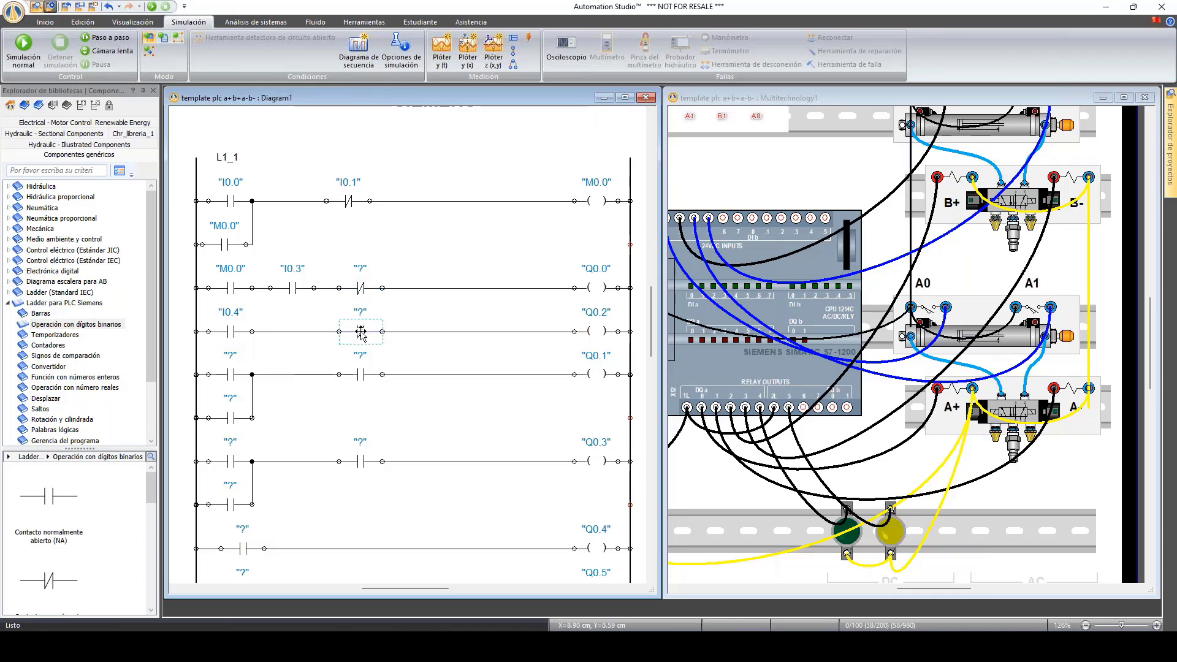
# Step: Assign PLC input I0.5 to the normally closed contact on the Q0.2 rung
pyautogui.doubleClick(361, 328)
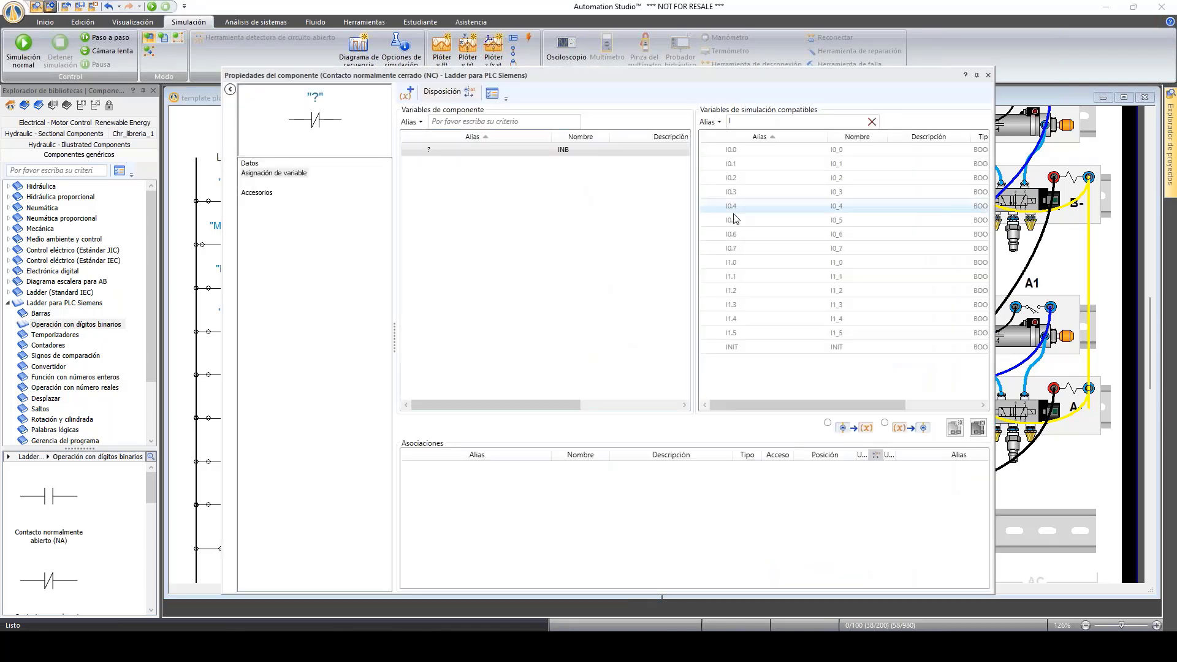
pyautogui.doubleClick(759, 222)
pyautogui.click(988, 75)
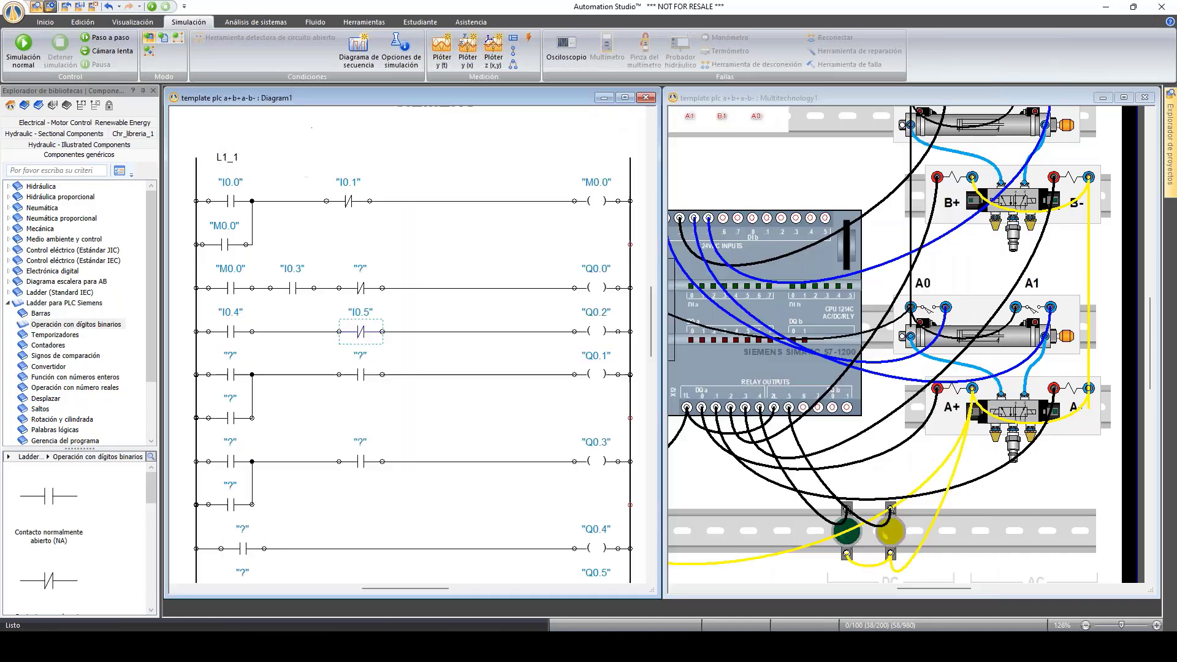
# Step: Link the third rung's coil to PLC output variable Q0.2, filtering the compatible simulation variables by Q
pyautogui.doubleClick(600, 330)
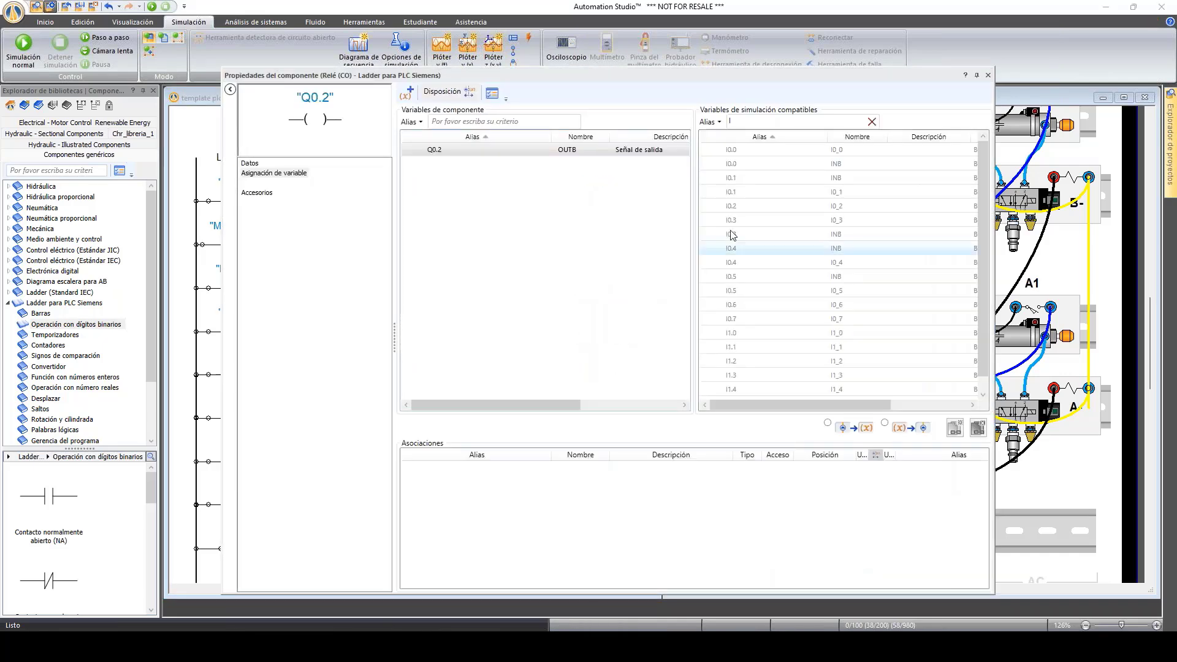
pyautogui.write('Q')
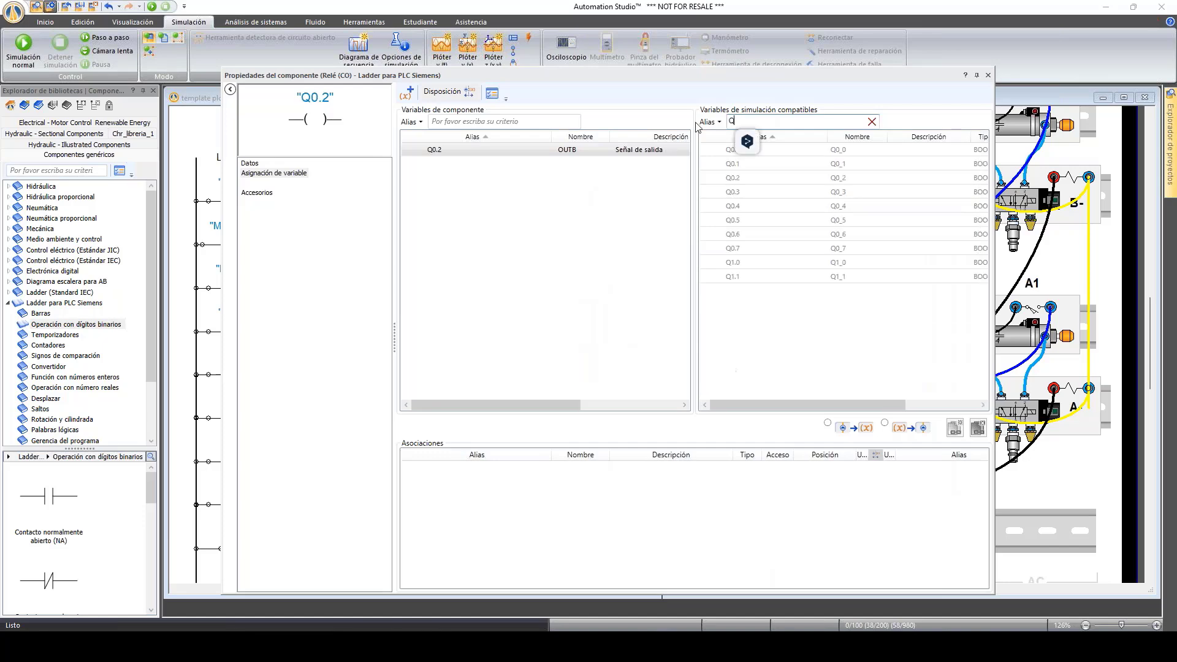
pyautogui.click(743, 183)
pyautogui.doubleClick(743, 182)
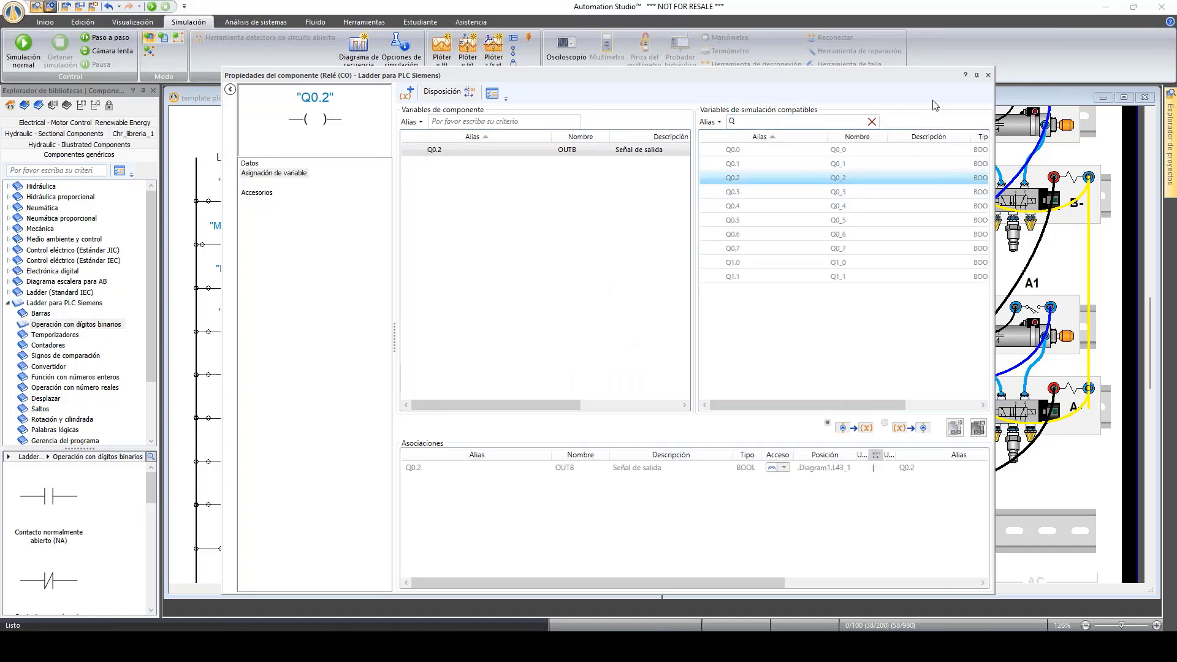
pyautogui.click(987, 75)
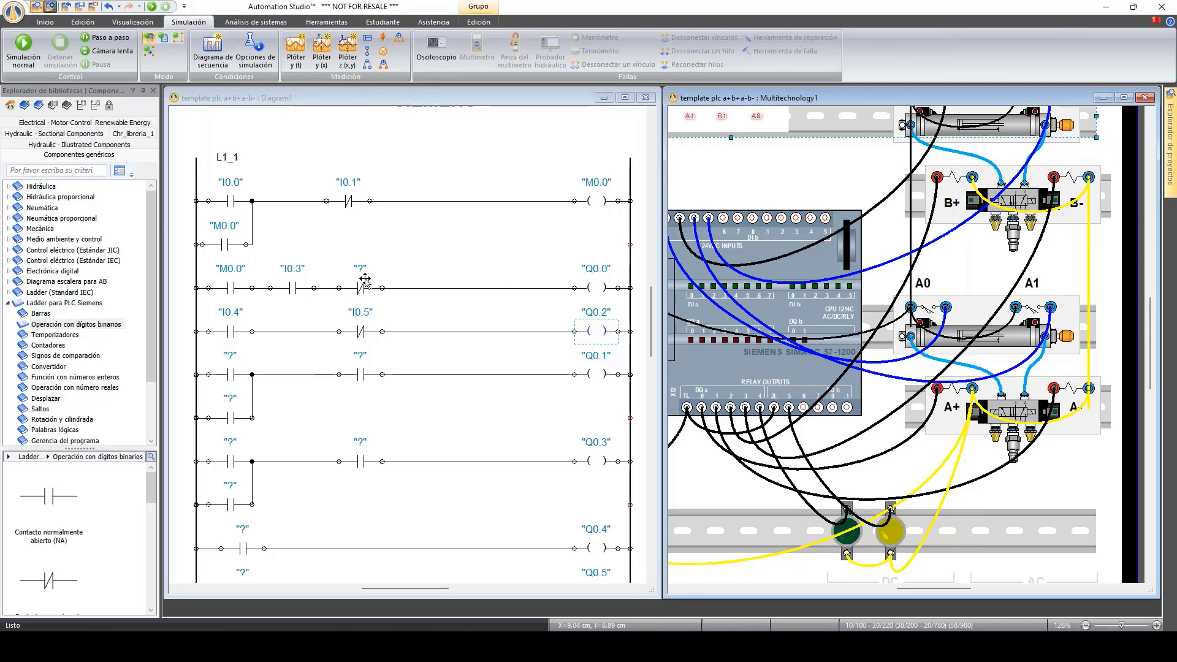
# Step: Link the fourth rung's coil to PLC output variable Q0.1
pyautogui.click(437, 418)
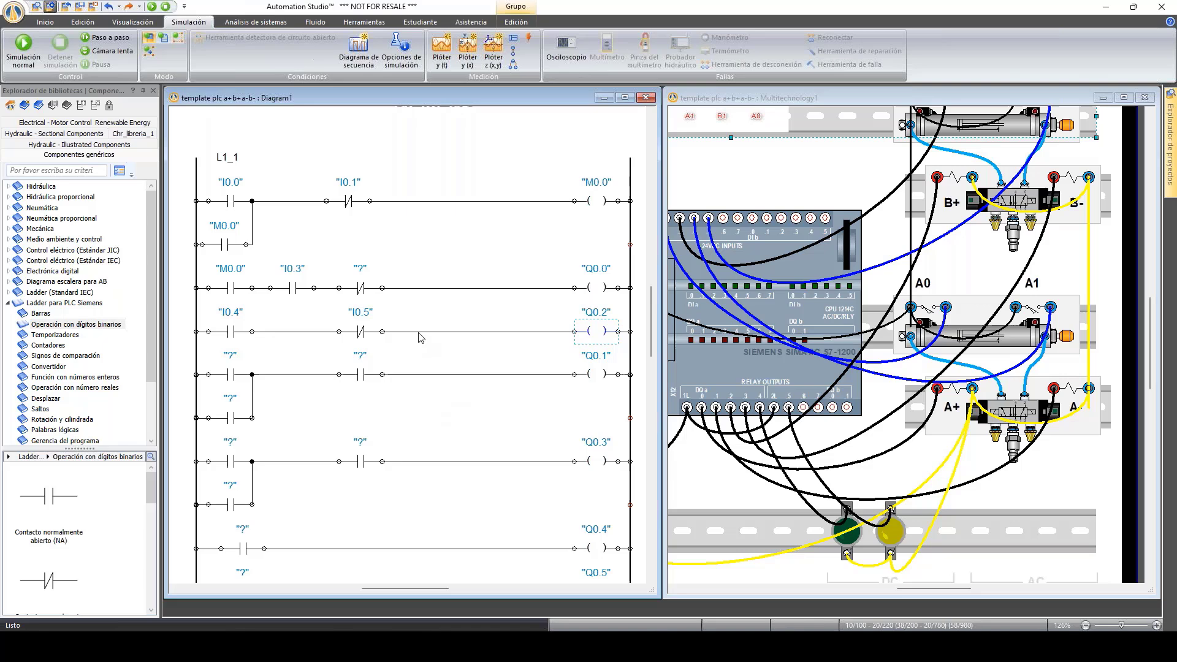
pyautogui.doubleClick(594, 372)
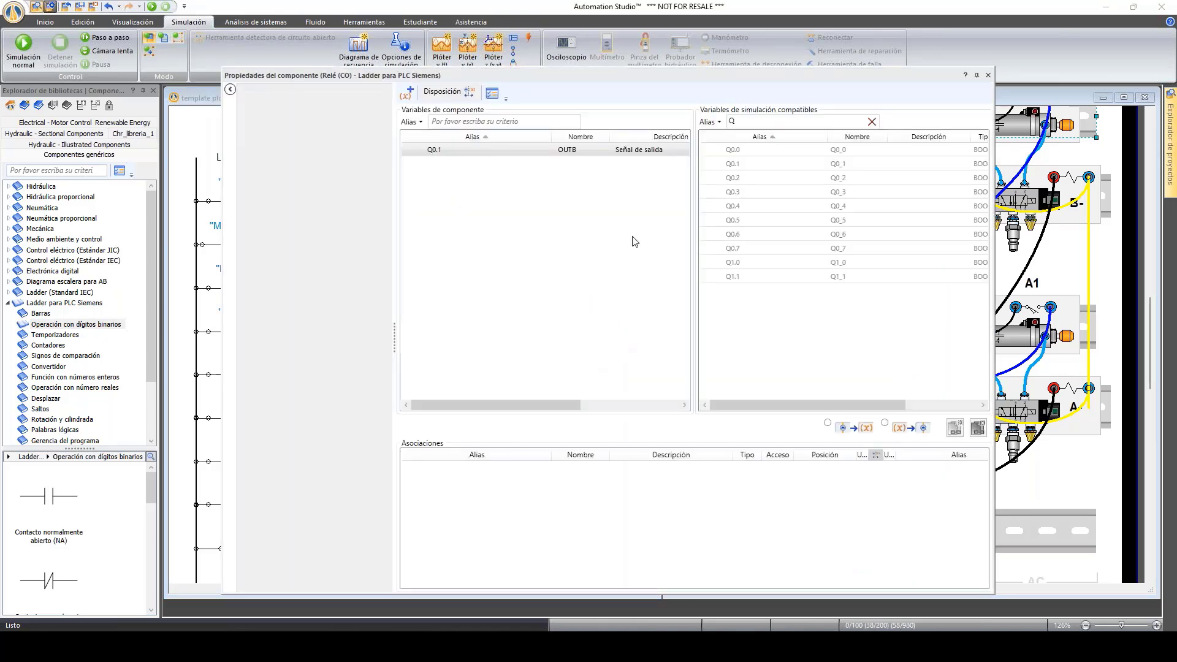
pyautogui.doubleClick(755, 166)
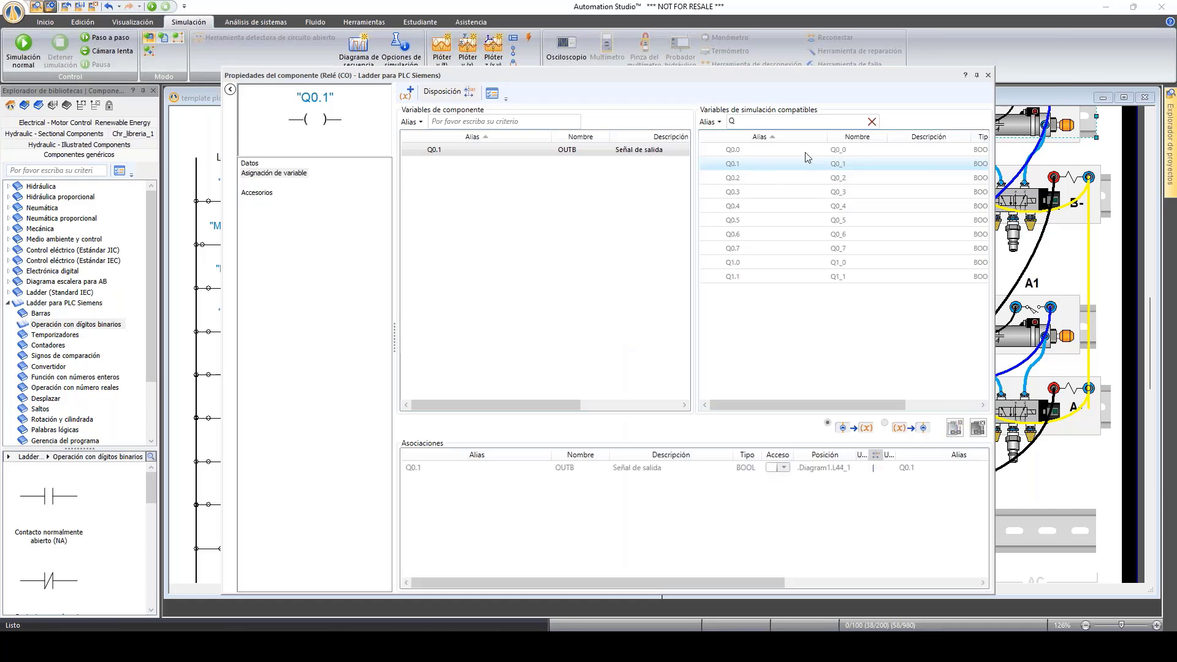
pyautogui.click(988, 75)
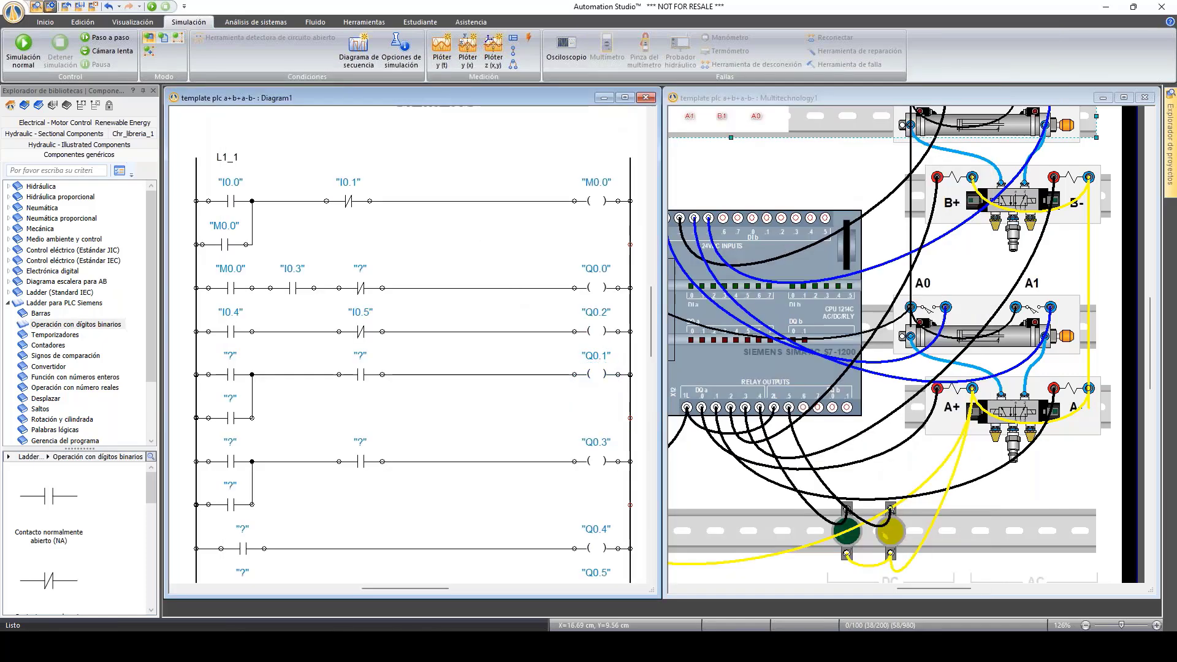
# Step: Assign PLC output variable Q0.1 to the normally closed contact on the Q0.0 rung
pyautogui.click(362, 290)
pyautogui.doubleClick(362, 290)
pyautogui.doubleClick(764, 178)
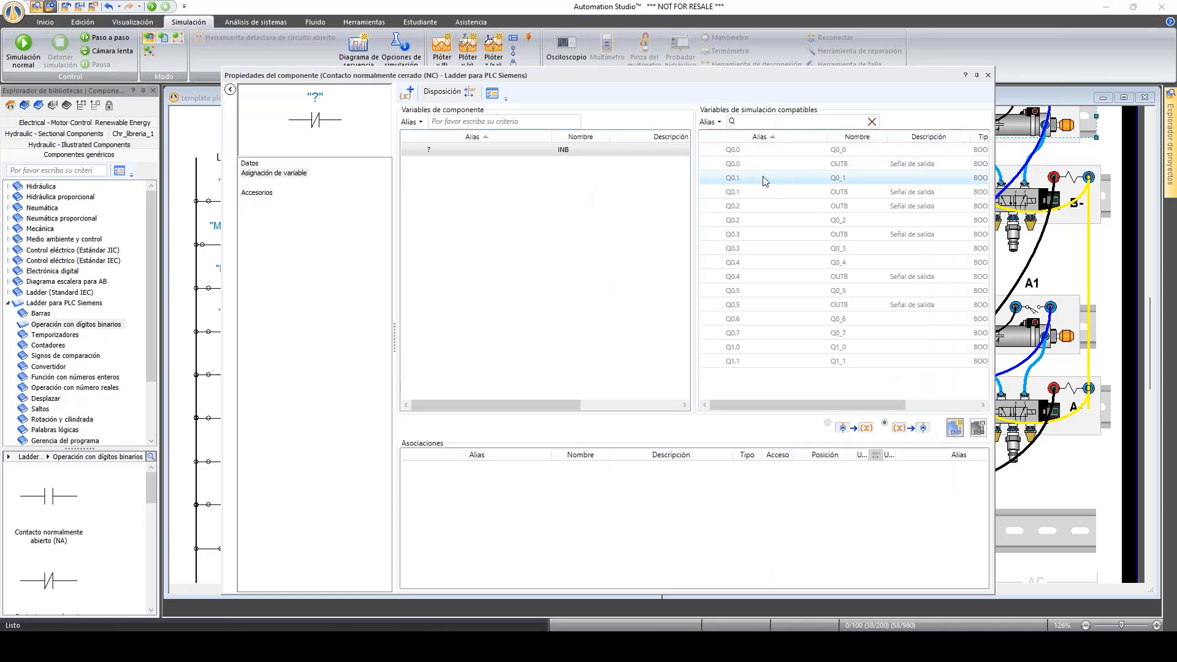
pyautogui.click(987, 74)
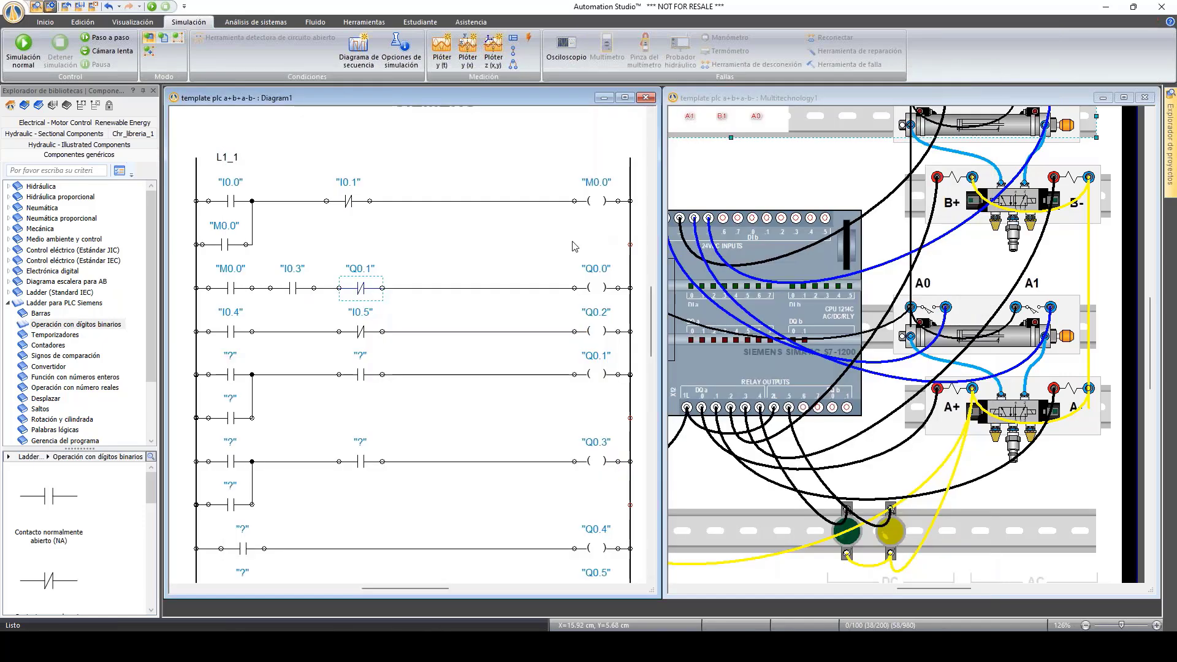
# Step: Assign I0.4 and I0.5 to the fourth rung's series contacts and Q0.1 to its parallel holding contact
pyautogui.click(395, 272)
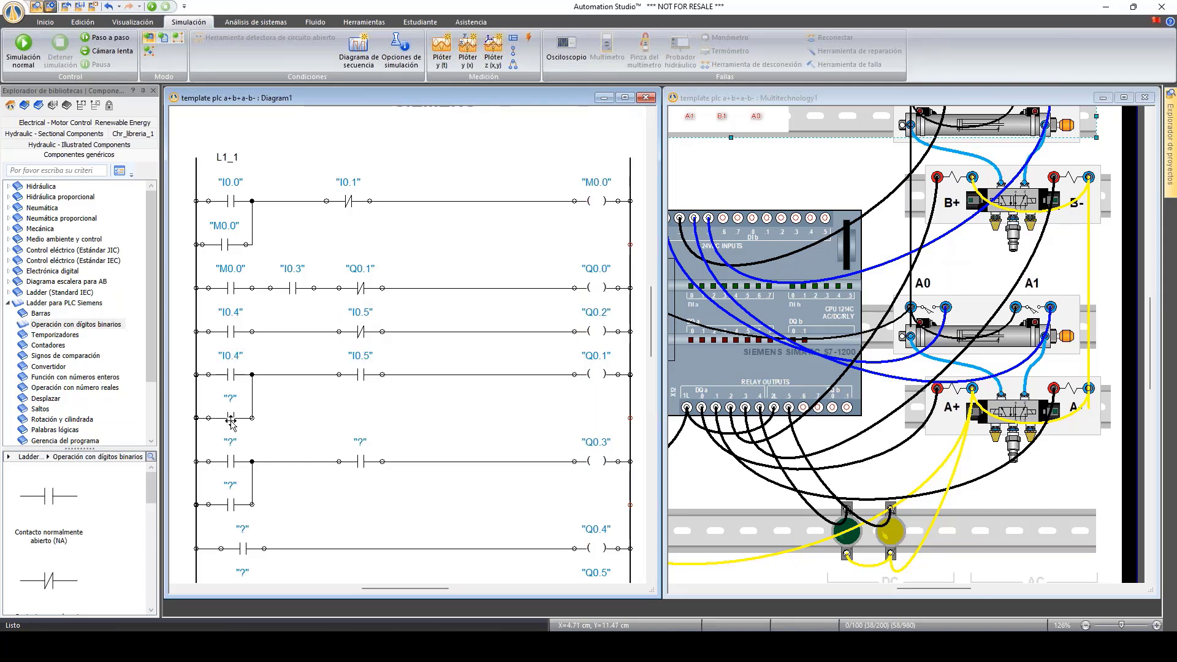
pyautogui.doubleClick(231, 418)
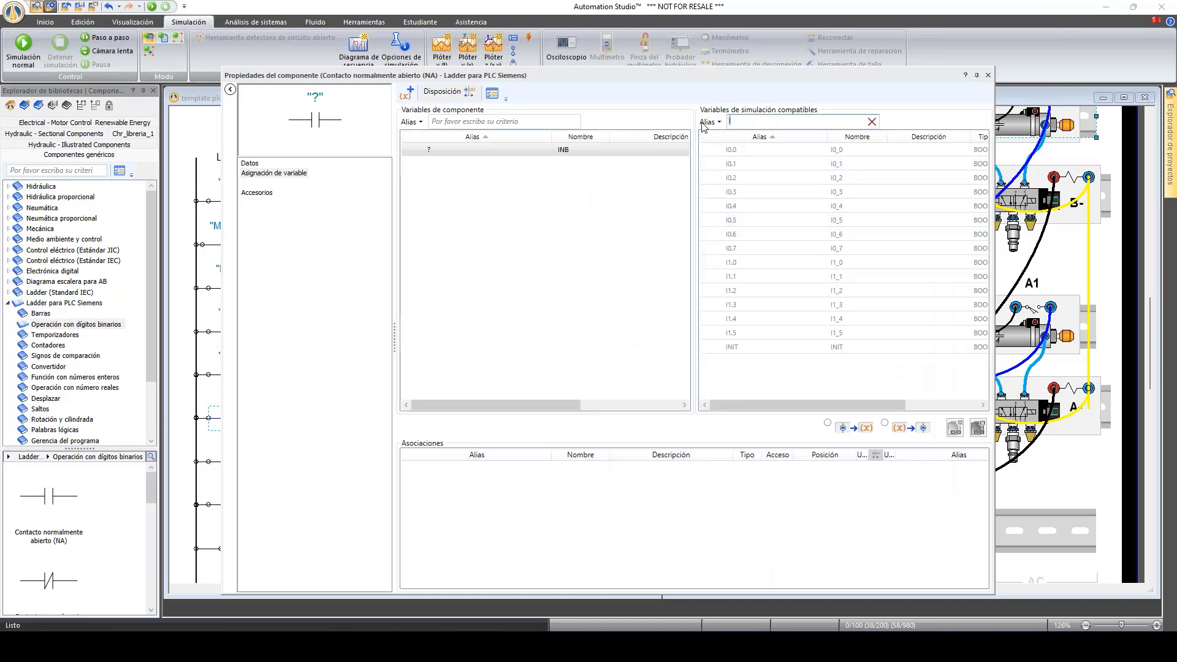
pyautogui.write('Q')
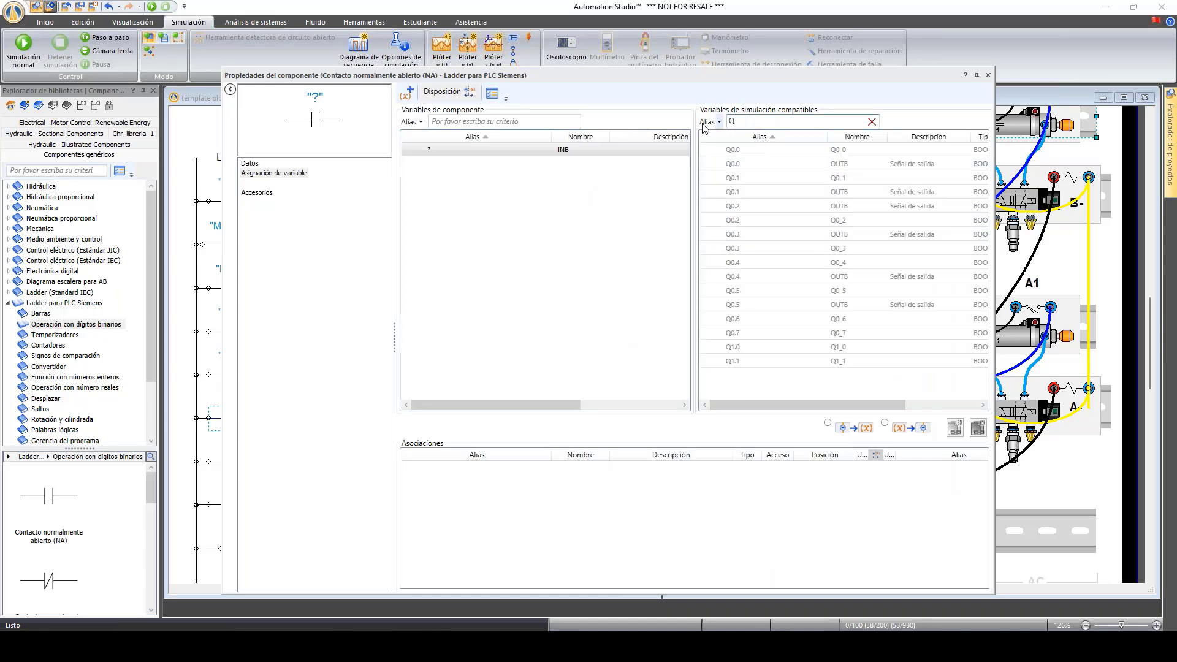
pyautogui.doubleClick(742, 179)
pyautogui.click(987, 75)
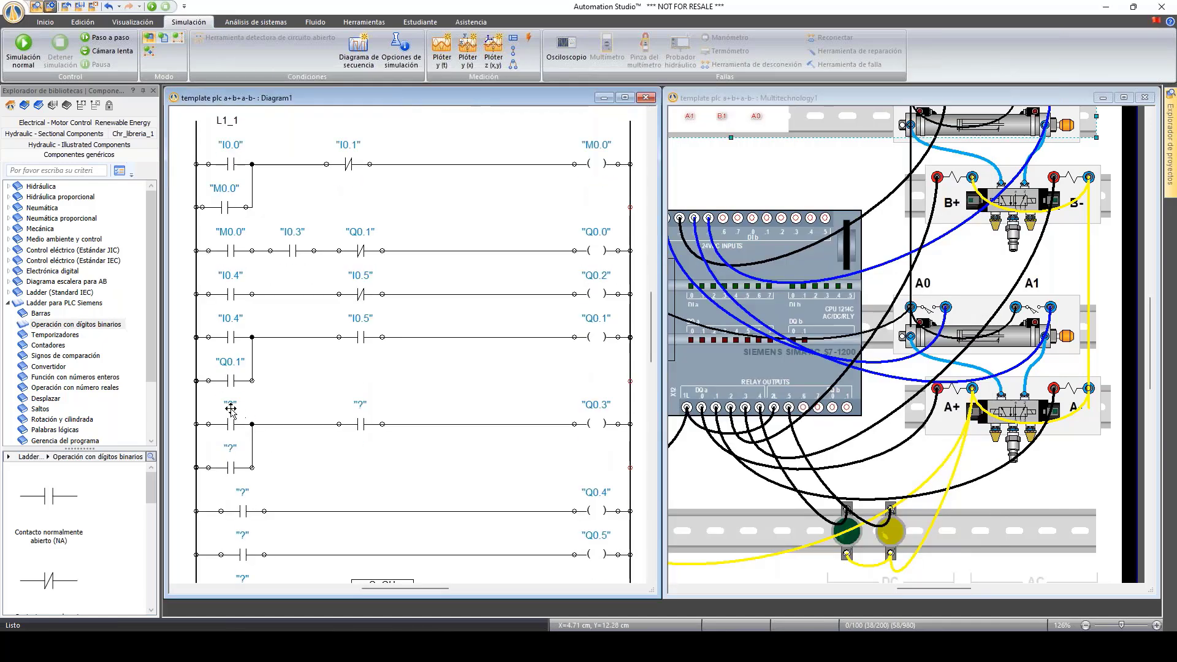
# Step: Assign I0.2 and I0.5 to the Q0.3 rung's series contacts and check the variable association of the Q0.1 holding contact
pyautogui.doubleClick(230, 413)
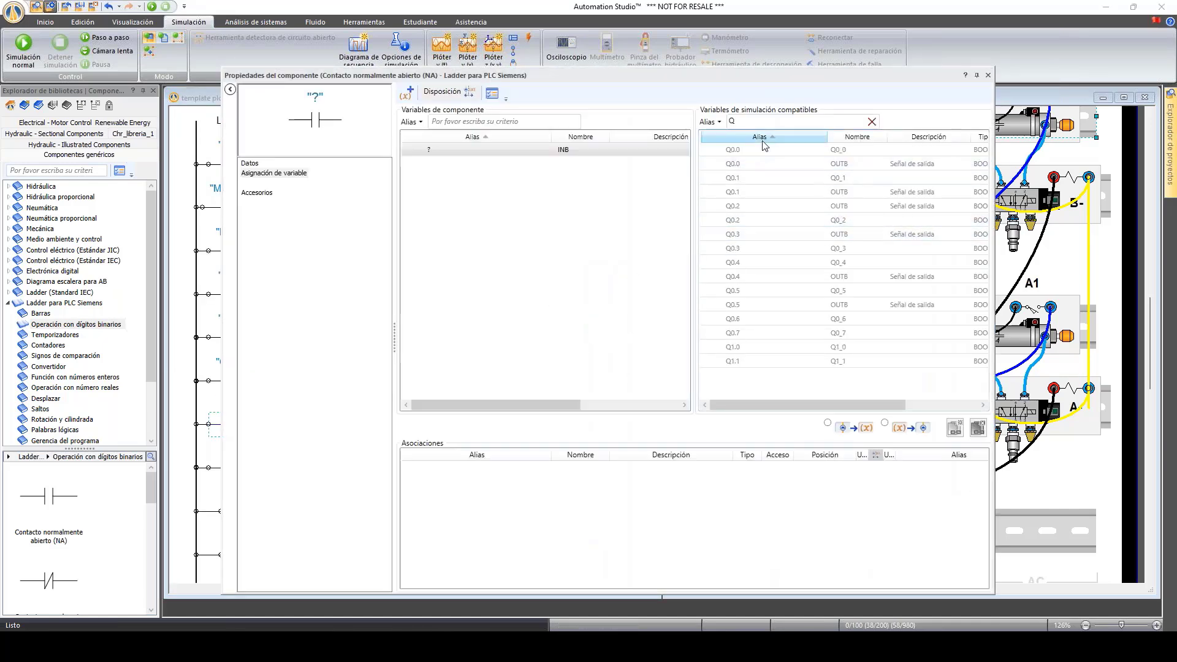
pyautogui.write('I')
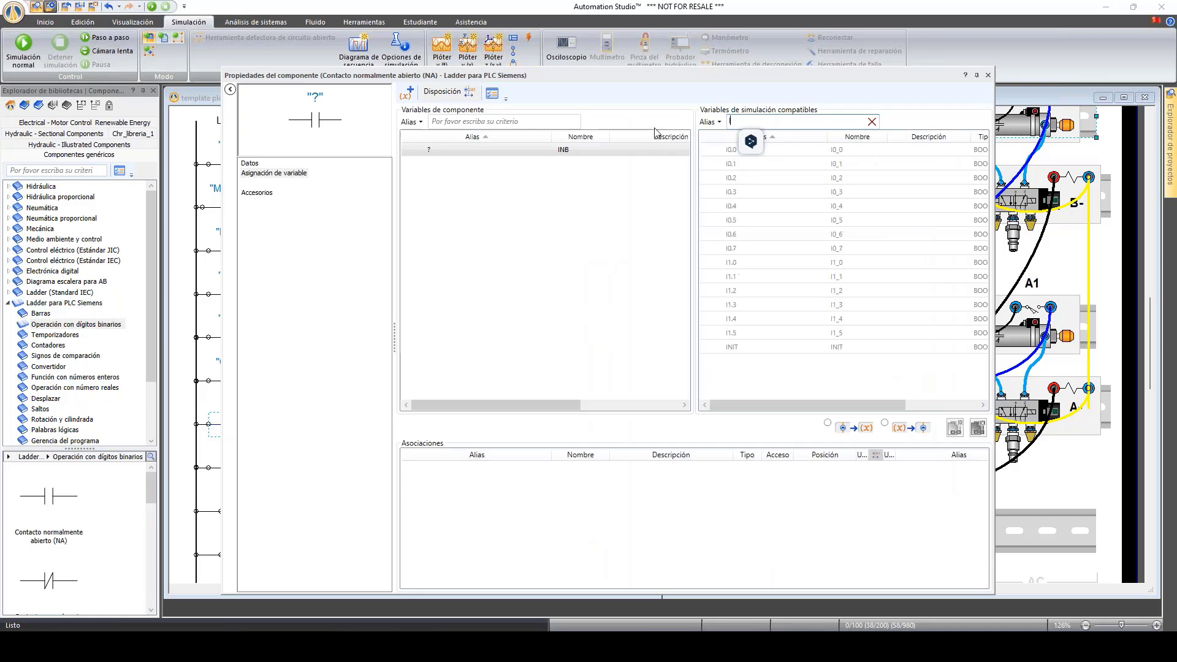
pyautogui.doubleClick(735, 183)
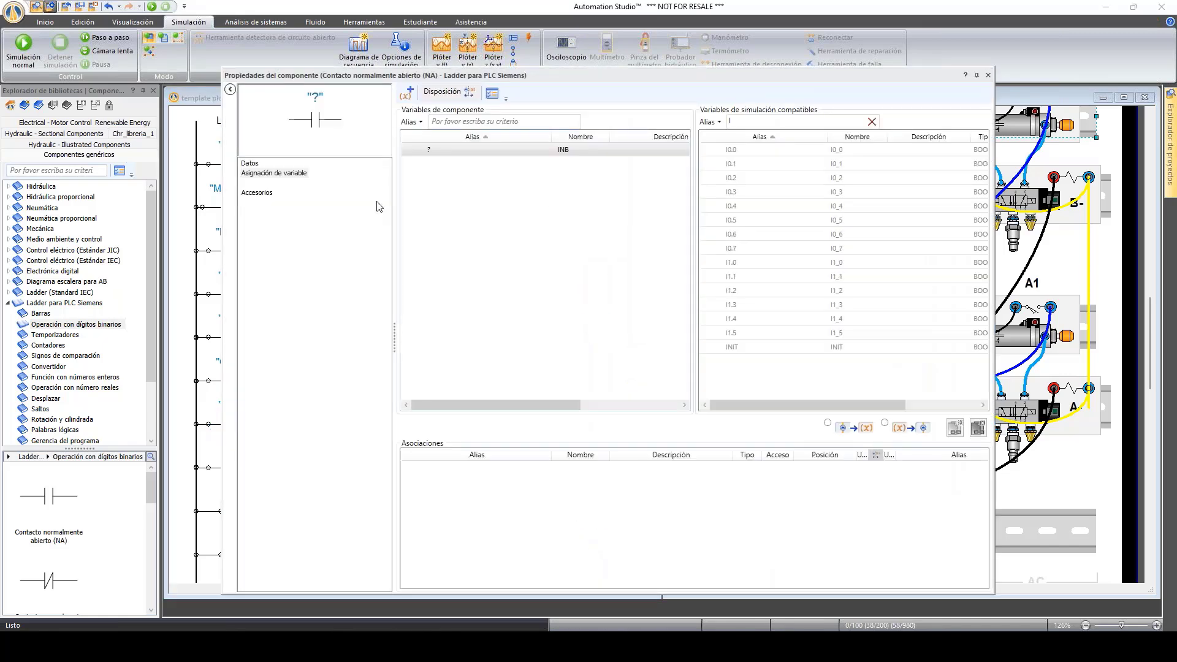
pyautogui.doubleClick(731, 220)
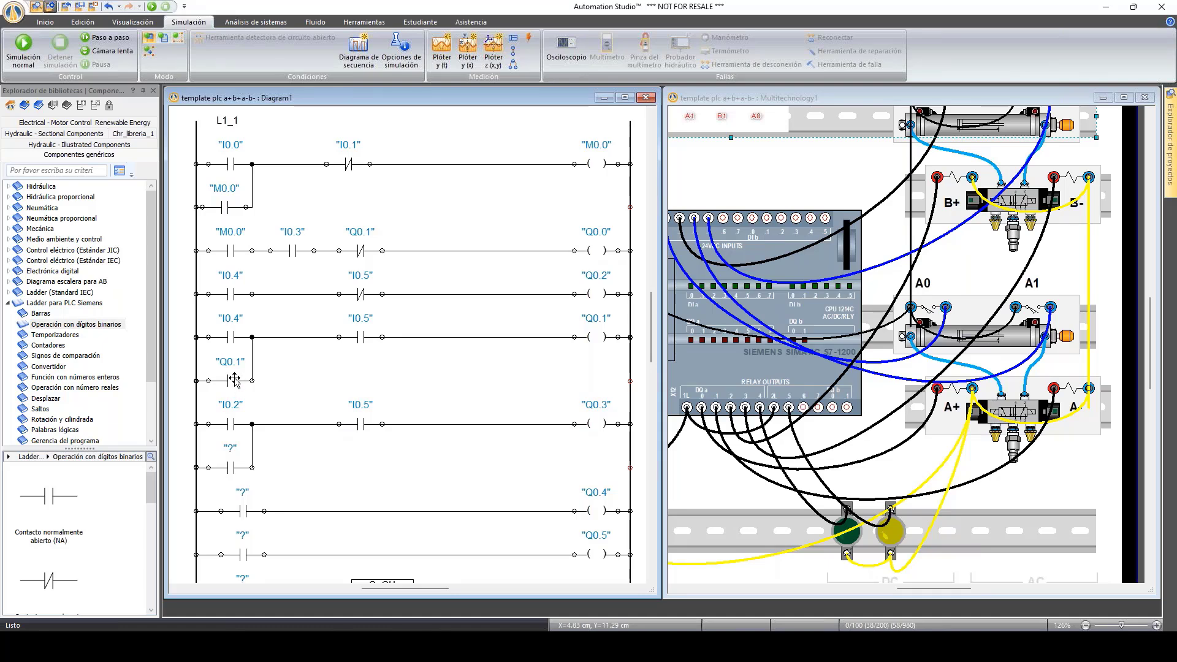
pyautogui.doubleClick(234, 379)
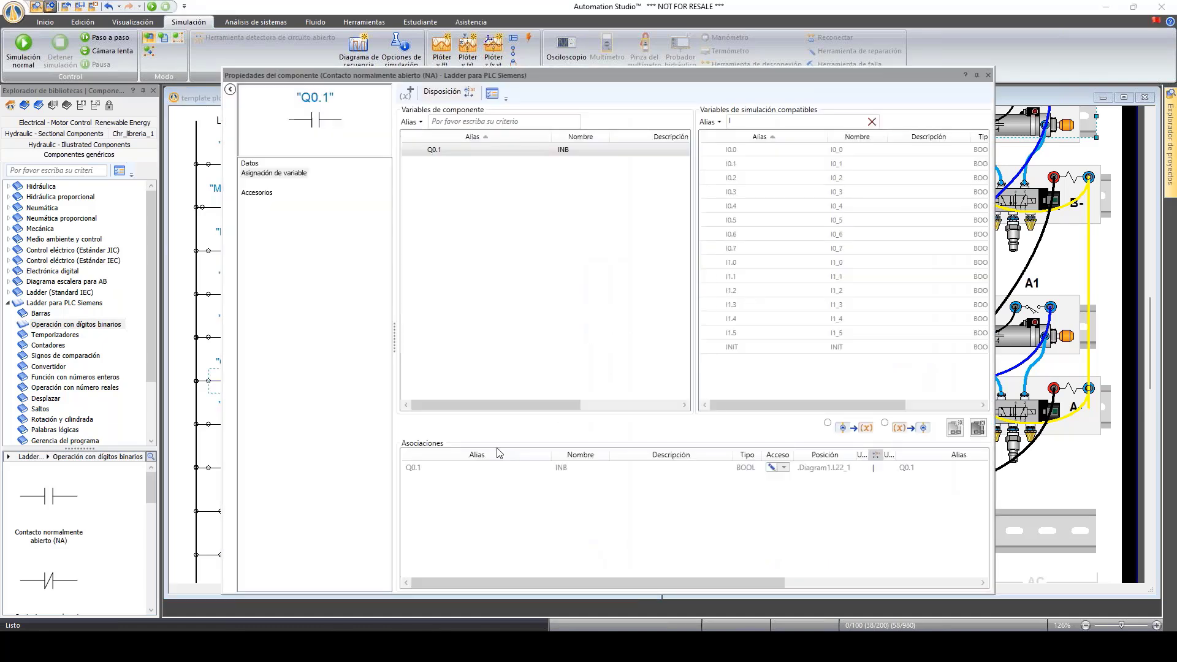
pyautogui.click(988, 76)
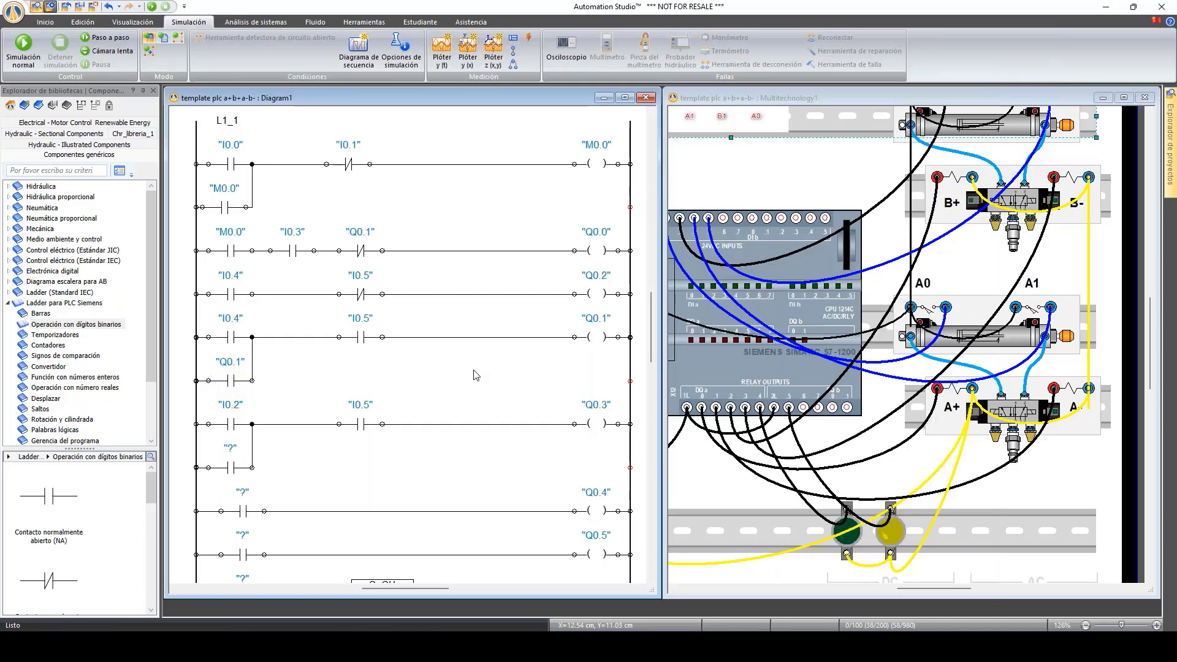
# Step: Link the fifth rung's coil to PLC output variable Q0.3, filtering the compatible simulation variables by Q
pyautogui.scroll(-3, 472, 377)
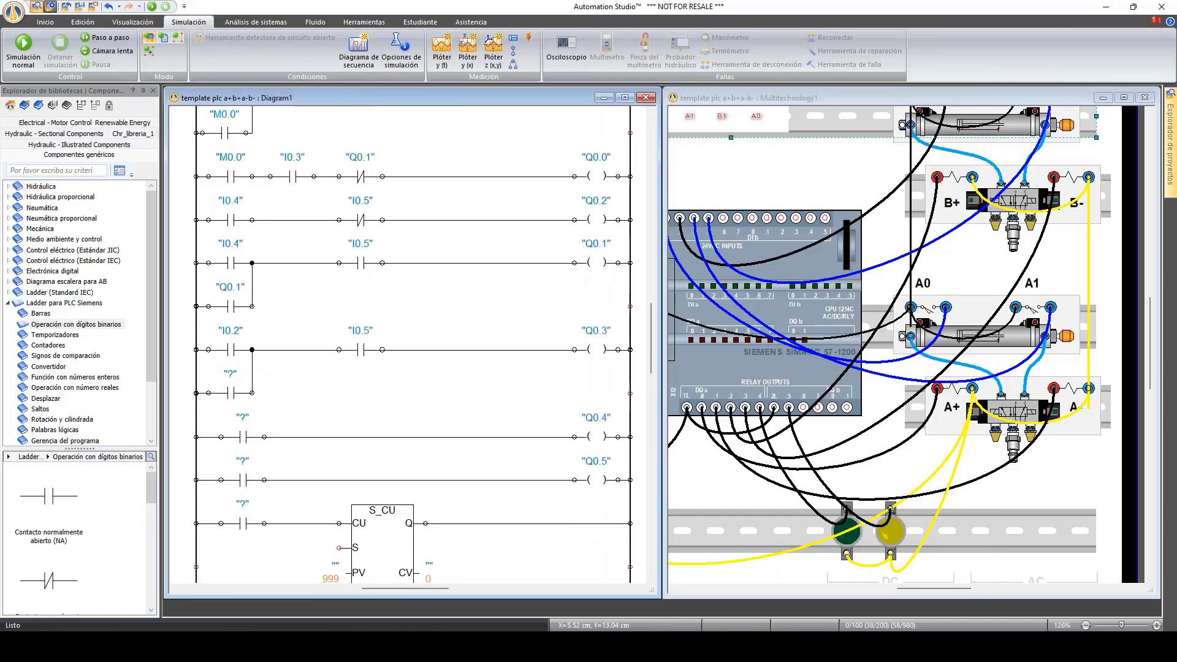
pyautogui.doubleClick(602, 350)
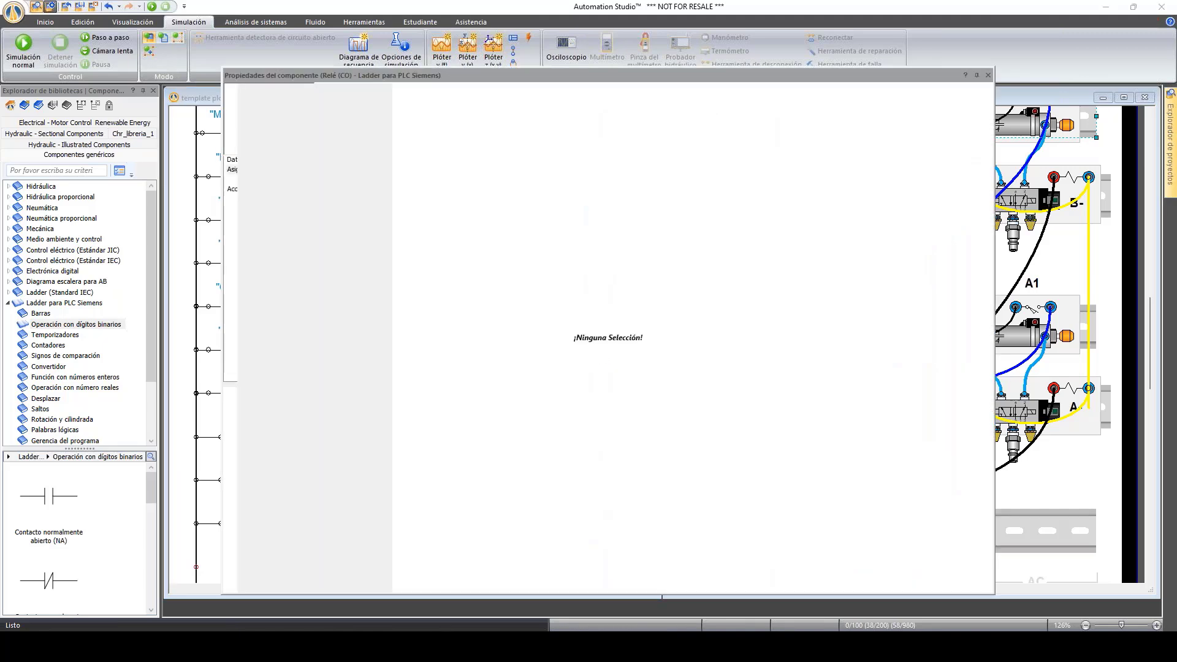
pyautogui.click(760, 120)
pyautogui.write('q')
pyautogui.doubleClick(730, 186)
pyautogui.press('Escape')
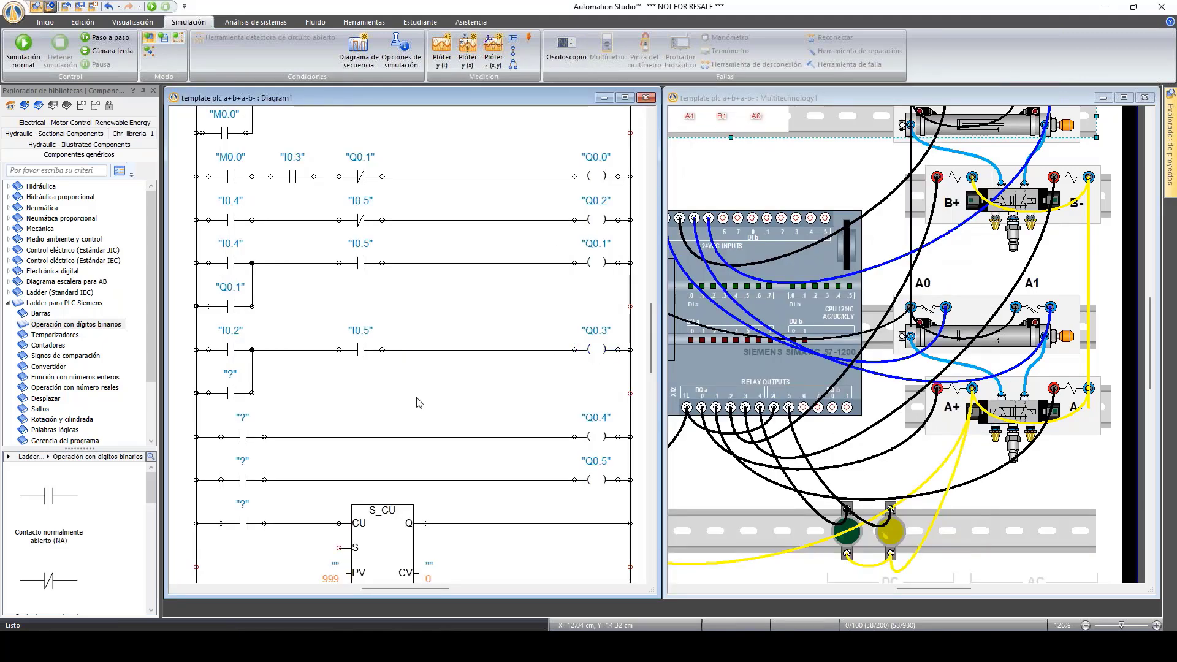
# Step: Assign PLC output variable Q0.3 to the parallel holding contact on the fifth rung
pyautogui.doubleClick(234, 396)
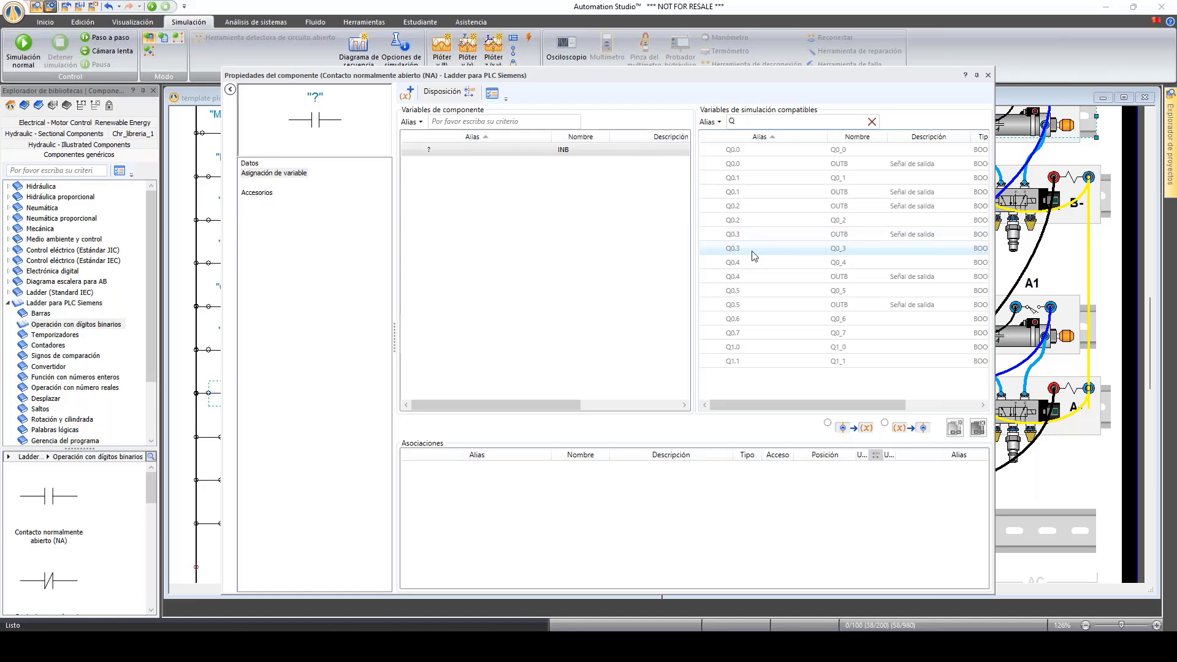
pyautogui.doubleClick(753, 252)
pyautogui.click(989, 76)
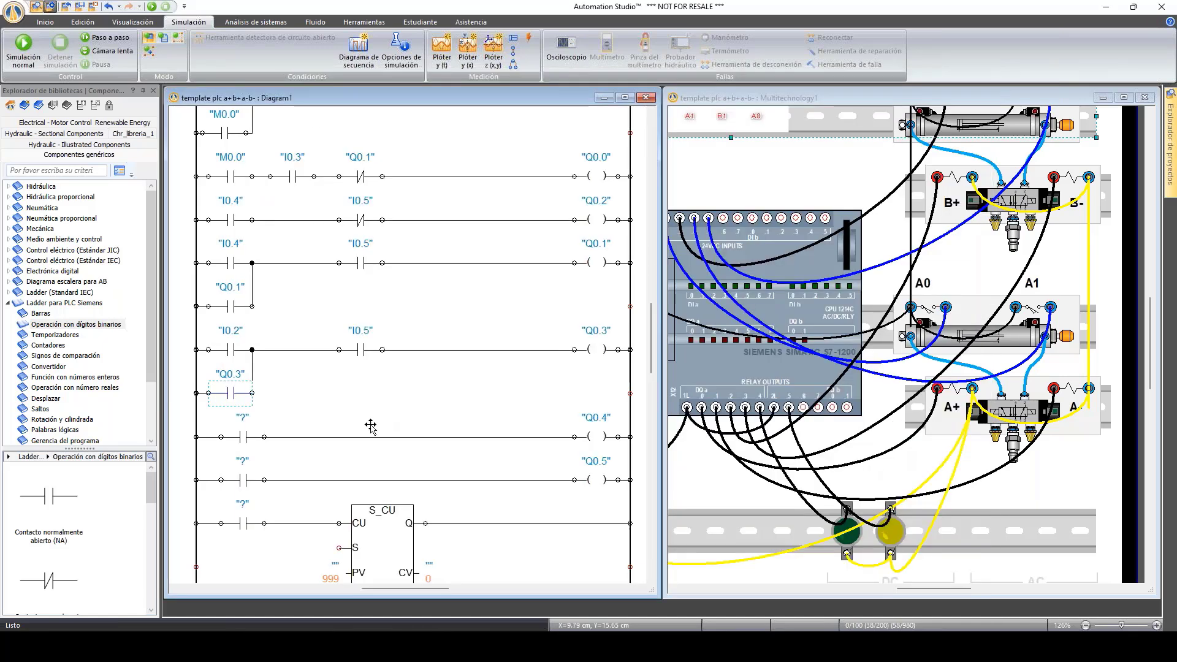
# Step: Assign PLC input variable I0.4 to the contact on the Q0.4 rung, filtering the compatible simulation variables by I
pyautogui.scroll(-1, 367, 423)
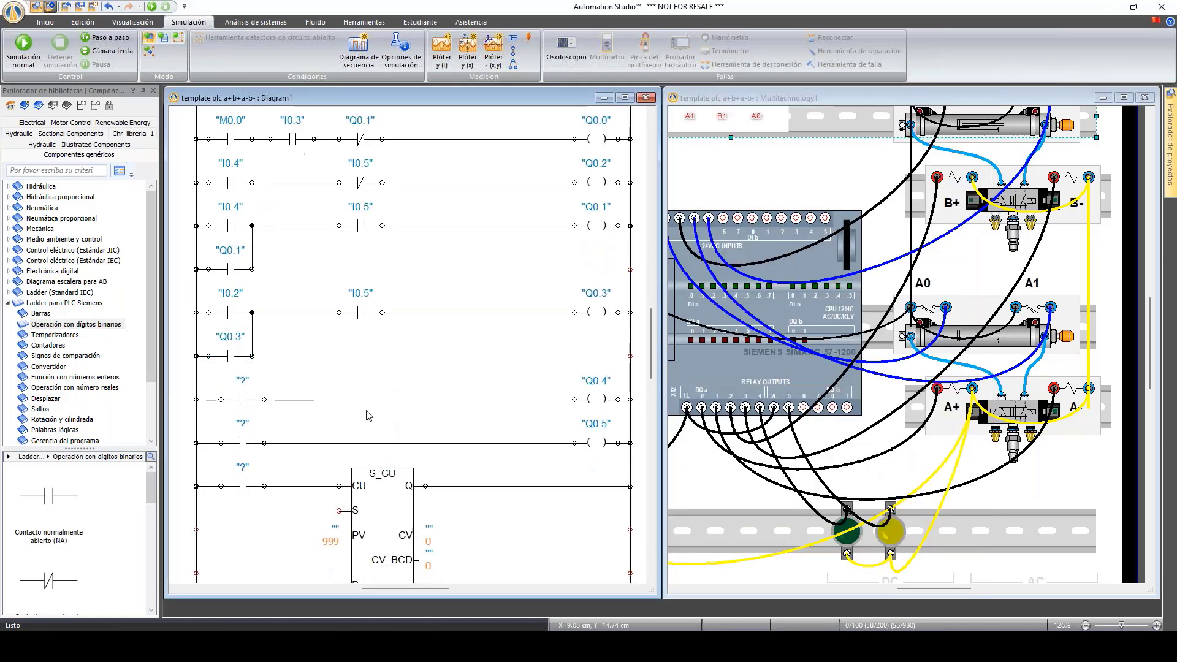
pyautogui.doubleClick(245, 400)
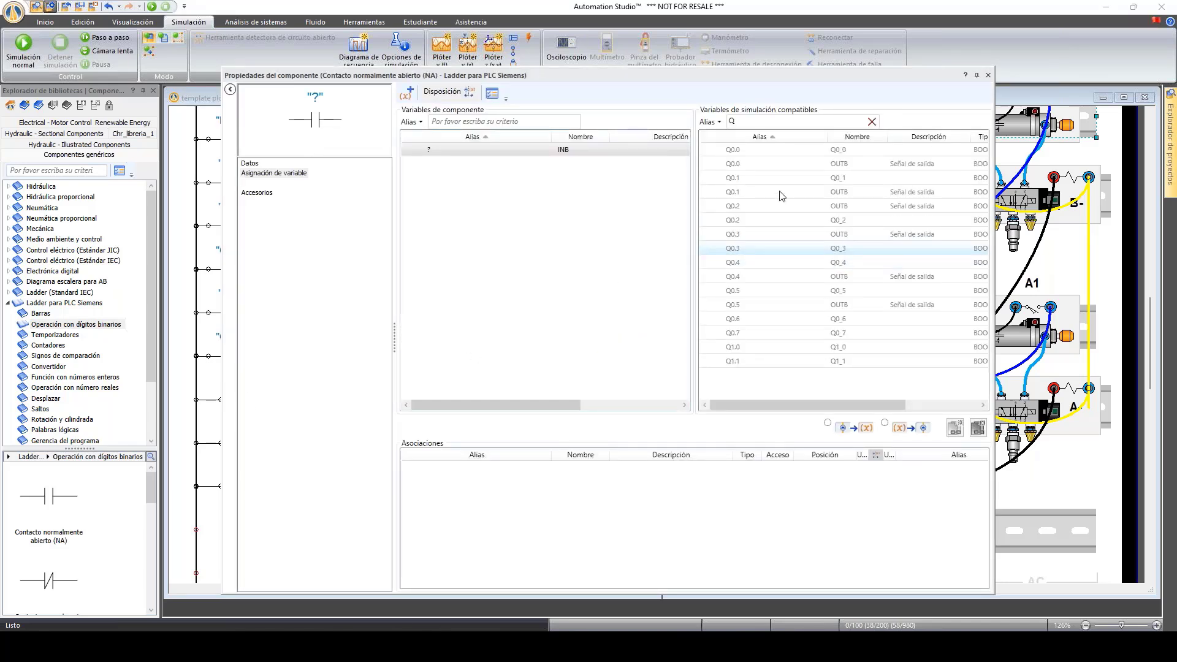
pyautogui.press('BackSpace')
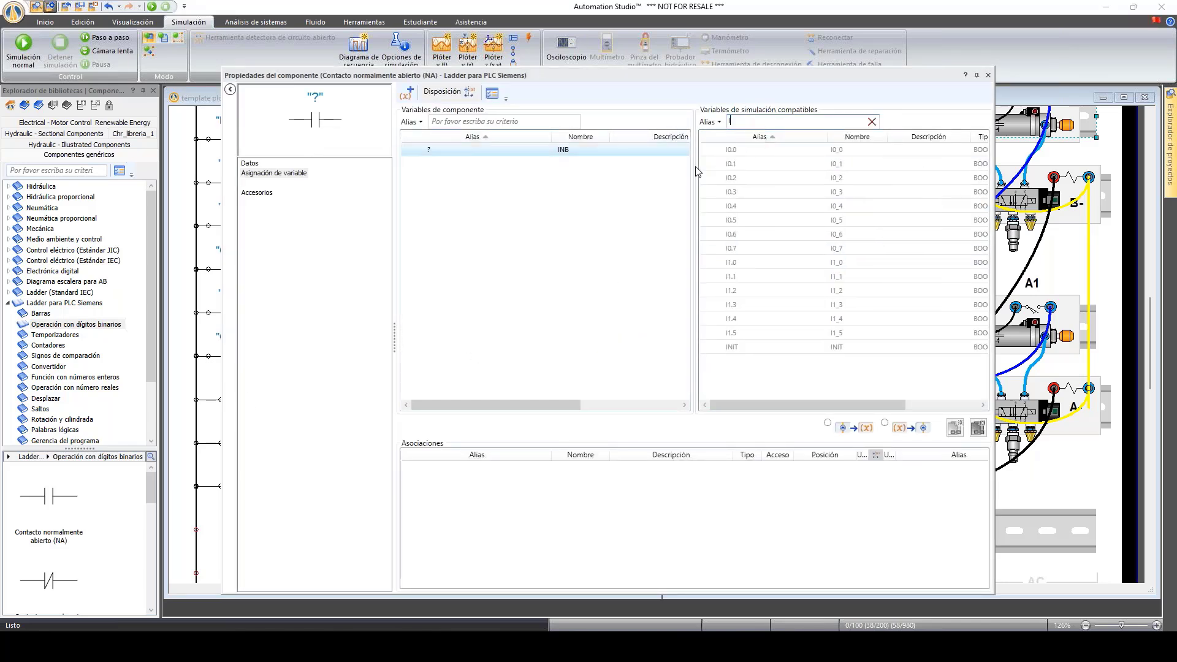
pyautogui.doubleClick(744, 207)
pyautogui.click(988, 76)
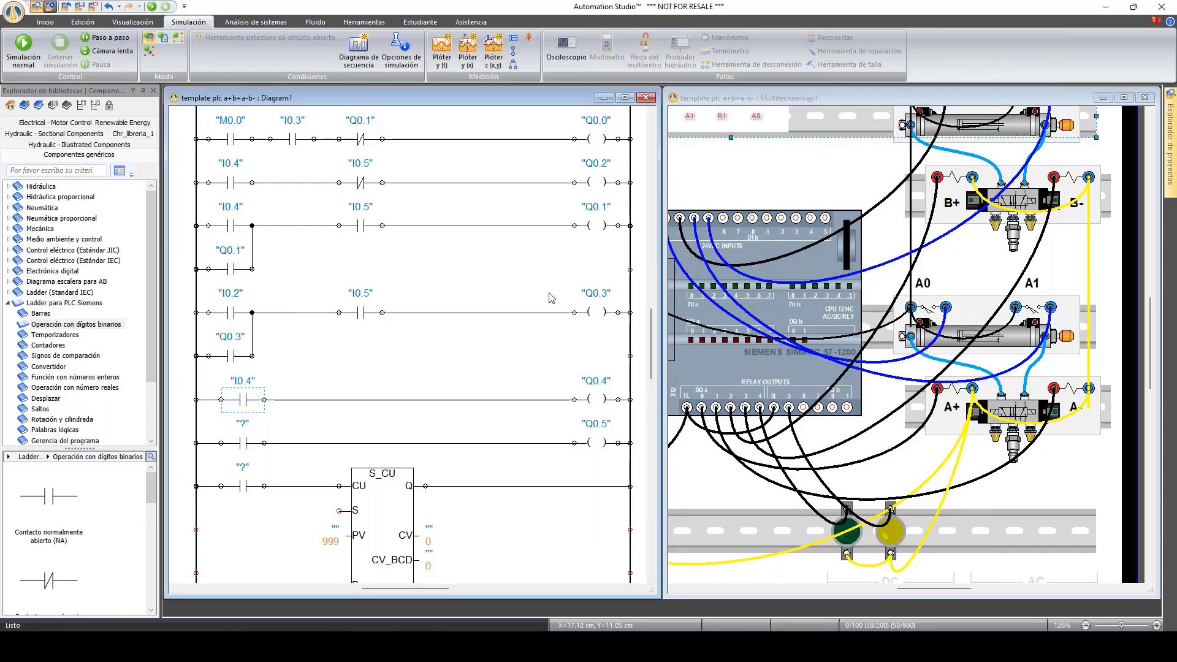
pyautogui.click(549, 298)
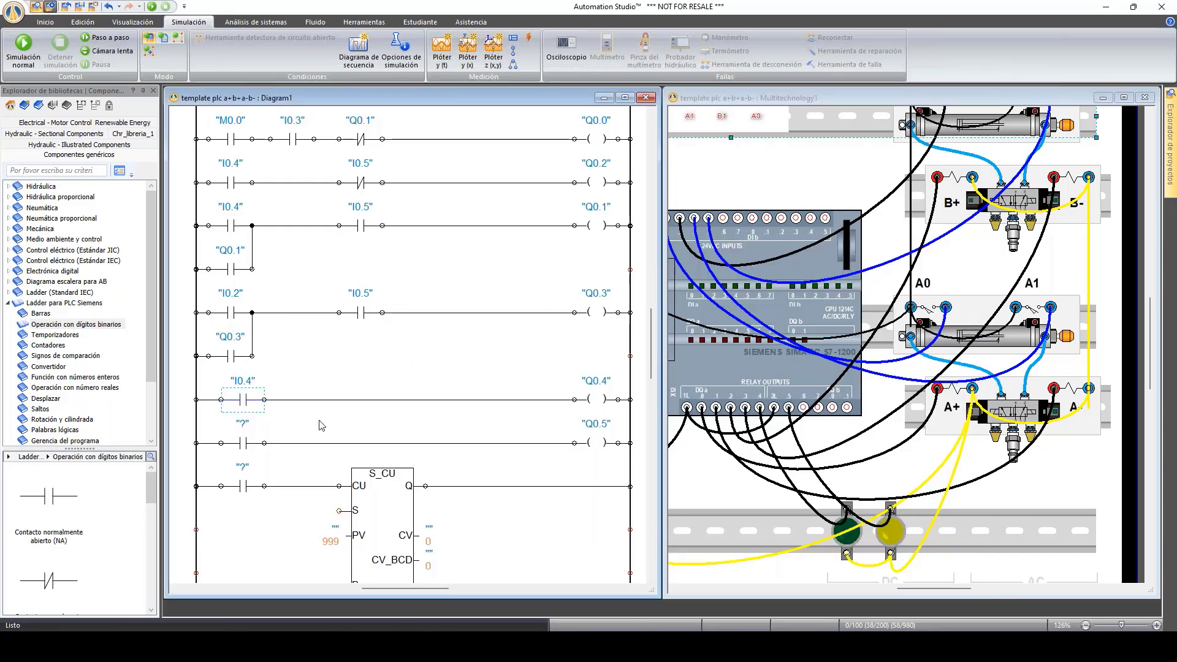
# Step: Assign input I0.5 to the Q0.5 rung's contact and I0.4 to the contact feeding the S_CU counter
pyautogui.doubleClick(245, 444)
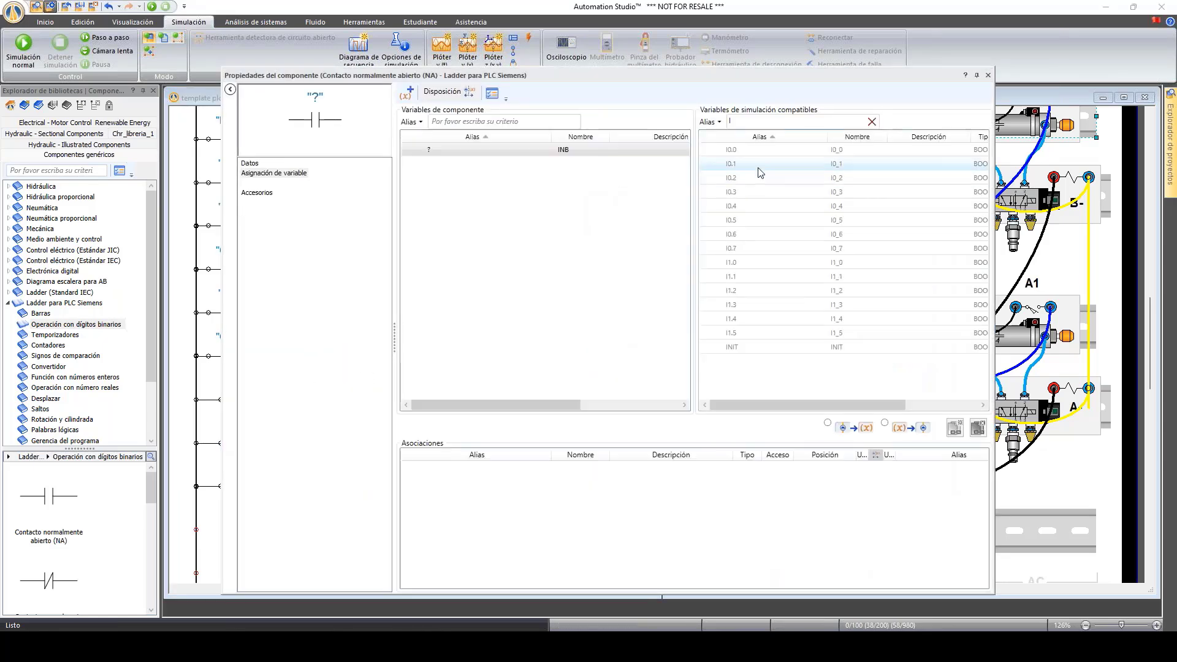
pyautogui.doubleClick(746, 220)
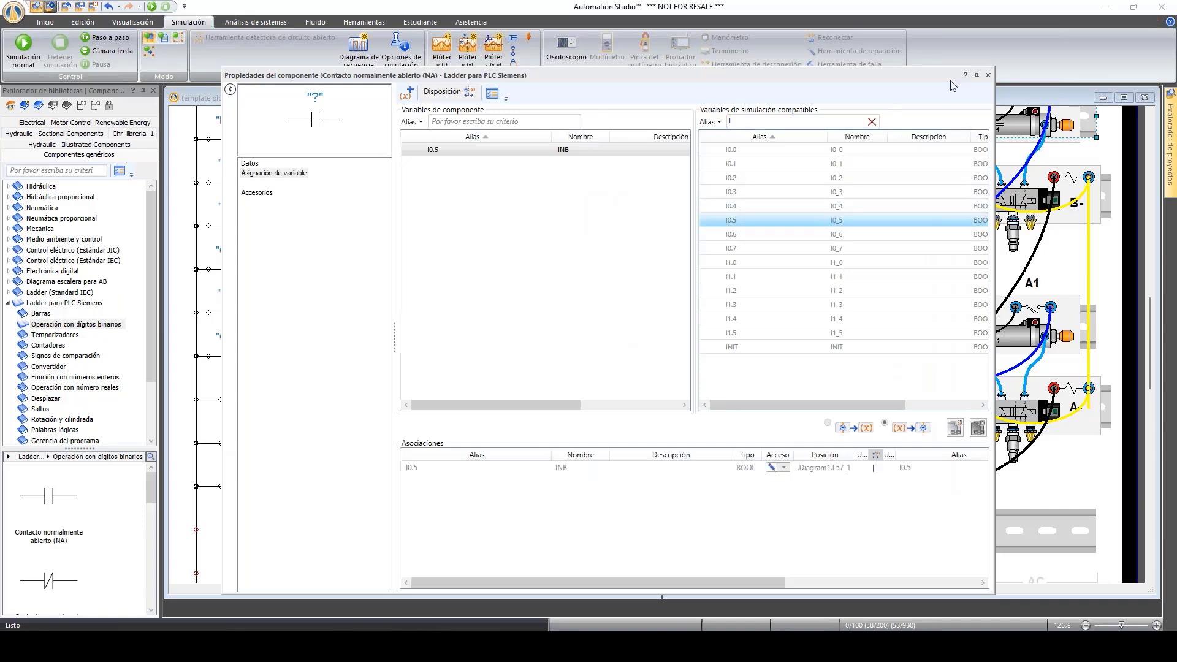
pyautogui.click(988, 75)
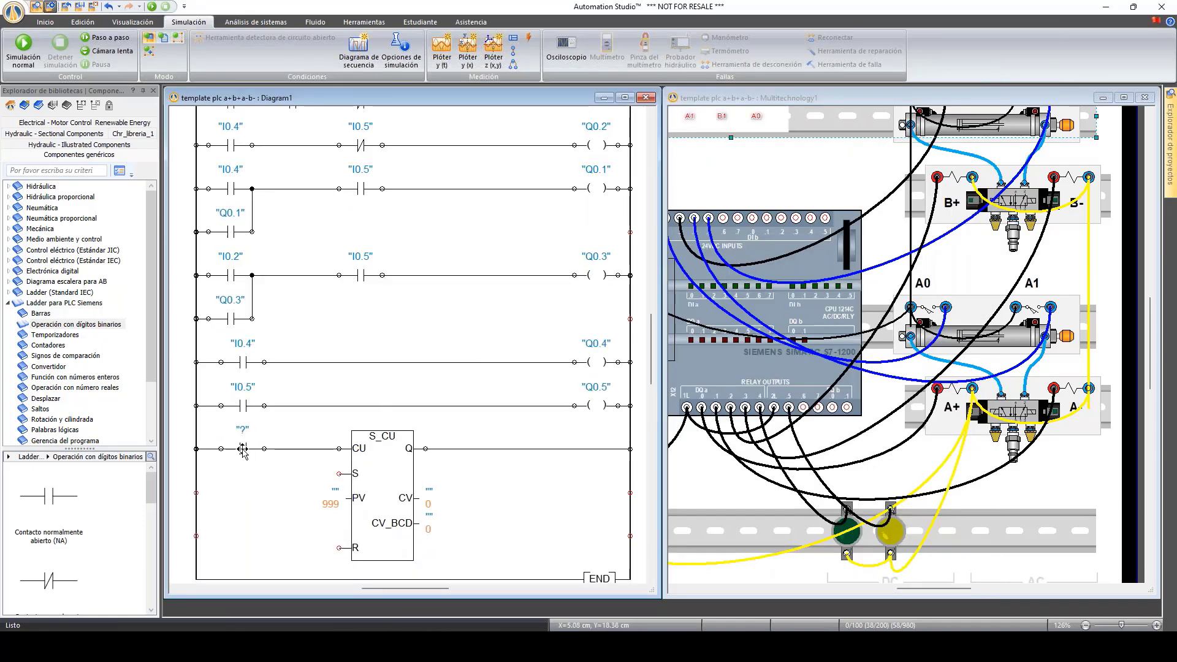
pyautogui.doubleClick(243, 449)
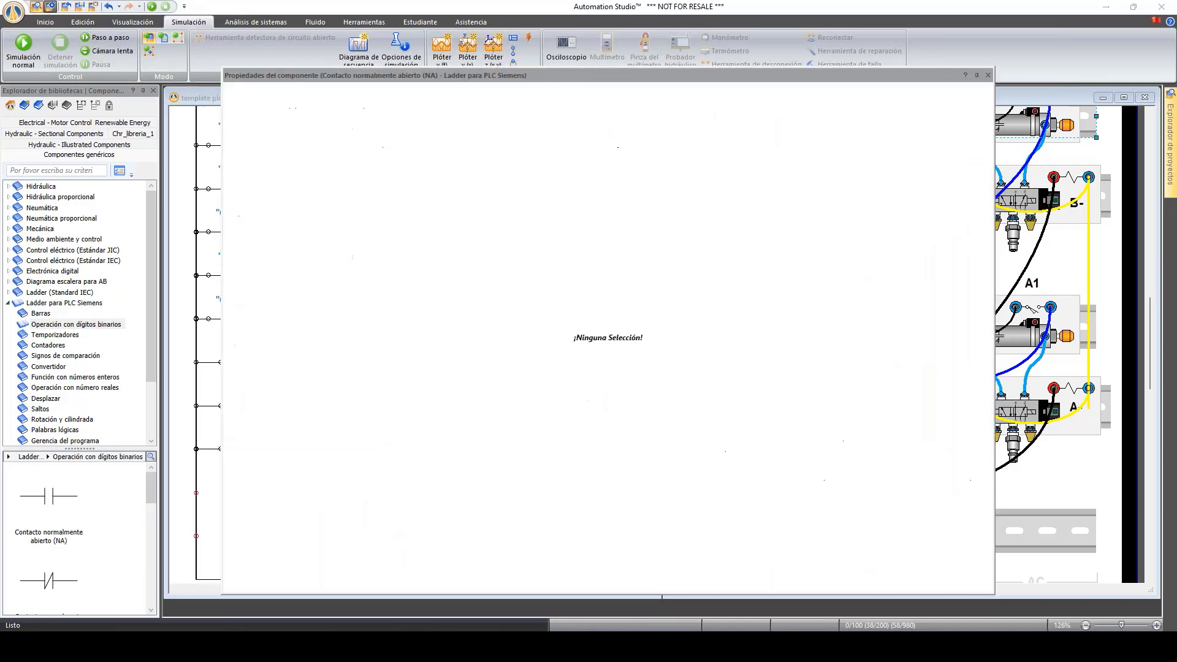
pyautogui.doubleClick(749, 207)
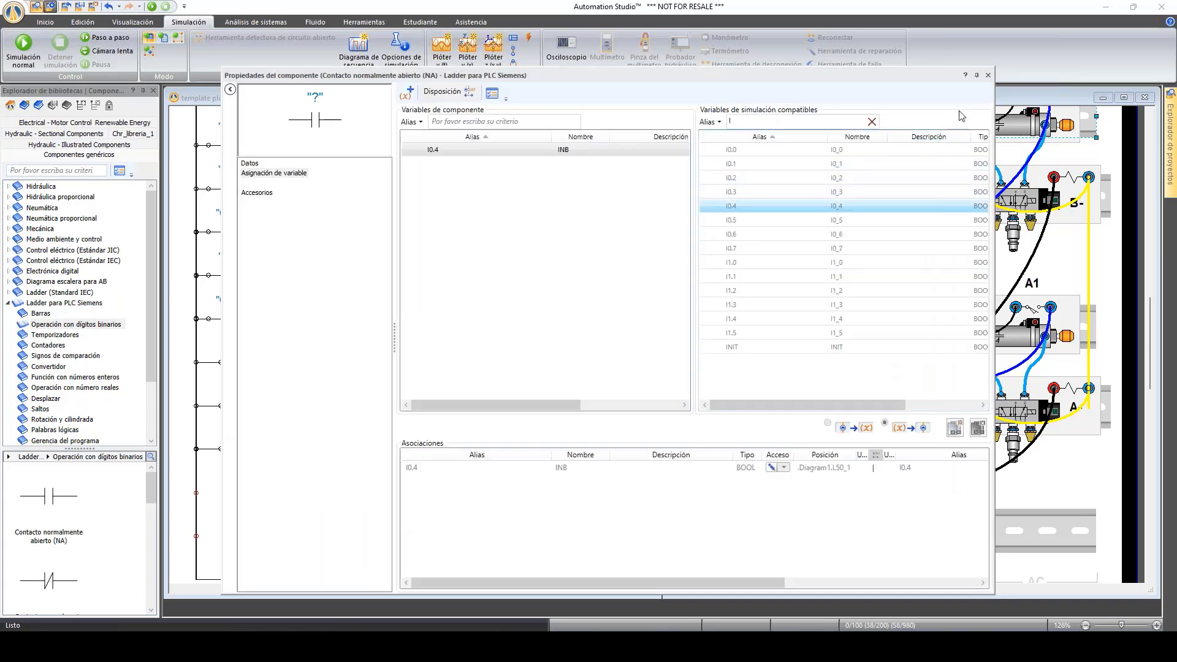
pyautogui.click(989, 76)
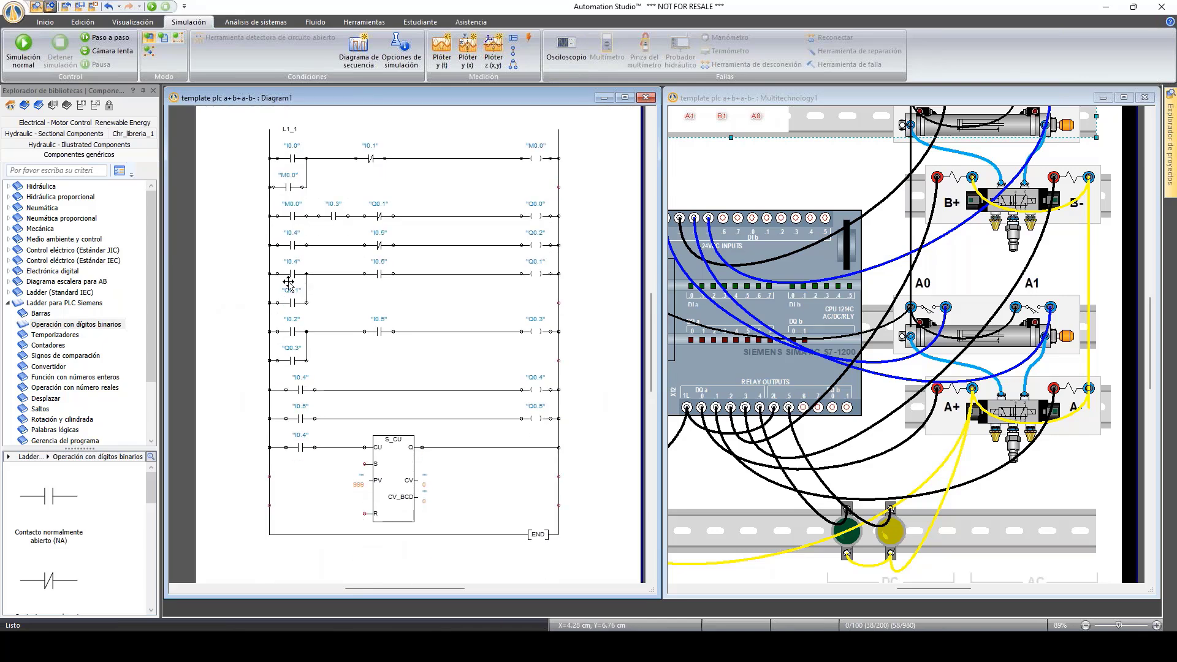
# Step: Start the normal simulation and tile the wiring diagram and ladder diagram windows side by side
pyautogui.scroll(-1, 806, 291)
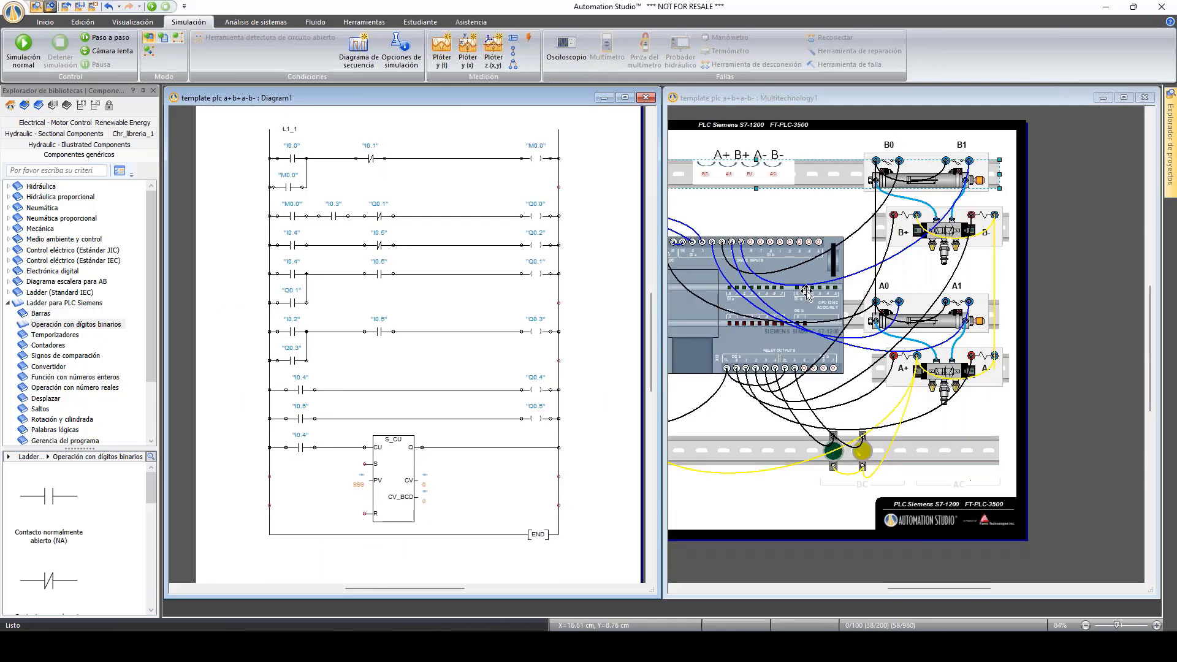
pyautogui.click(969, 588)
pyautogui.moveTo(966, 590); pyautogui.dragTo(942, 589)
pyautogui.click(24, 50)
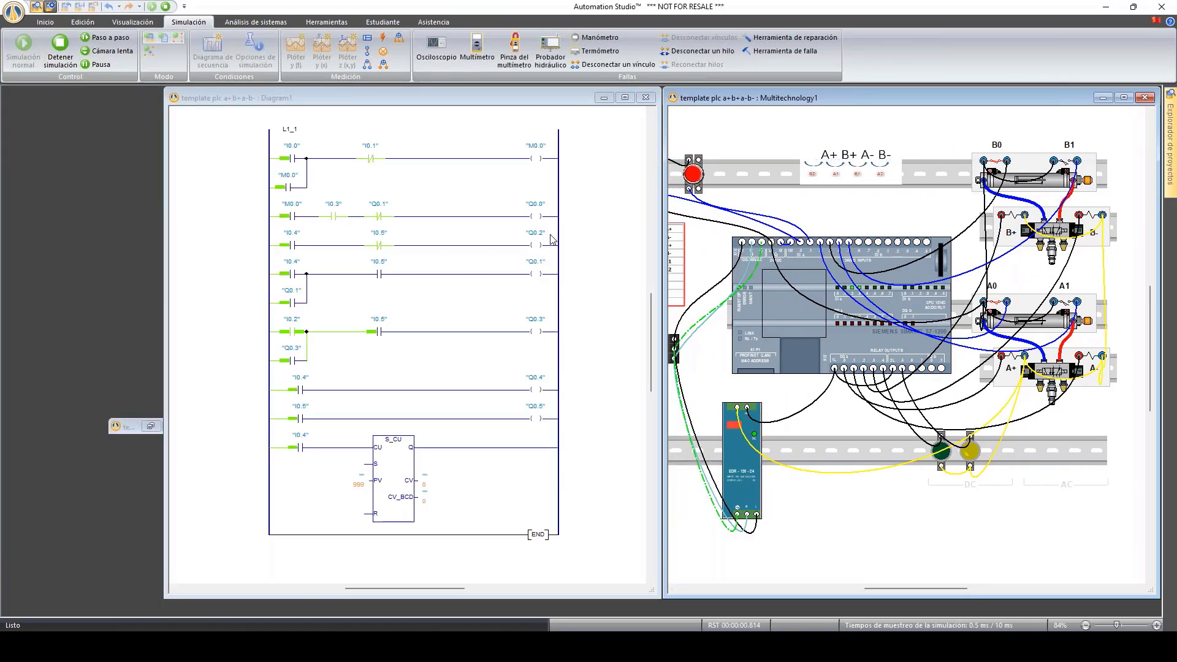
pyautogui.click(133, 22)
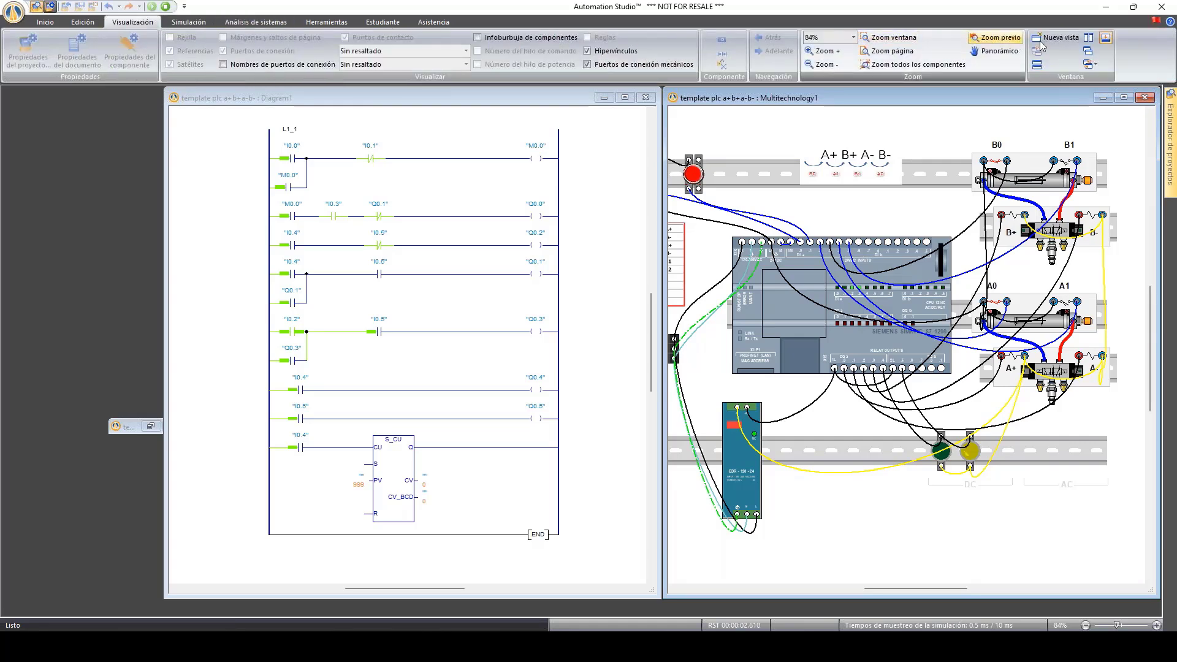
pyautogui.click(1088, 38)
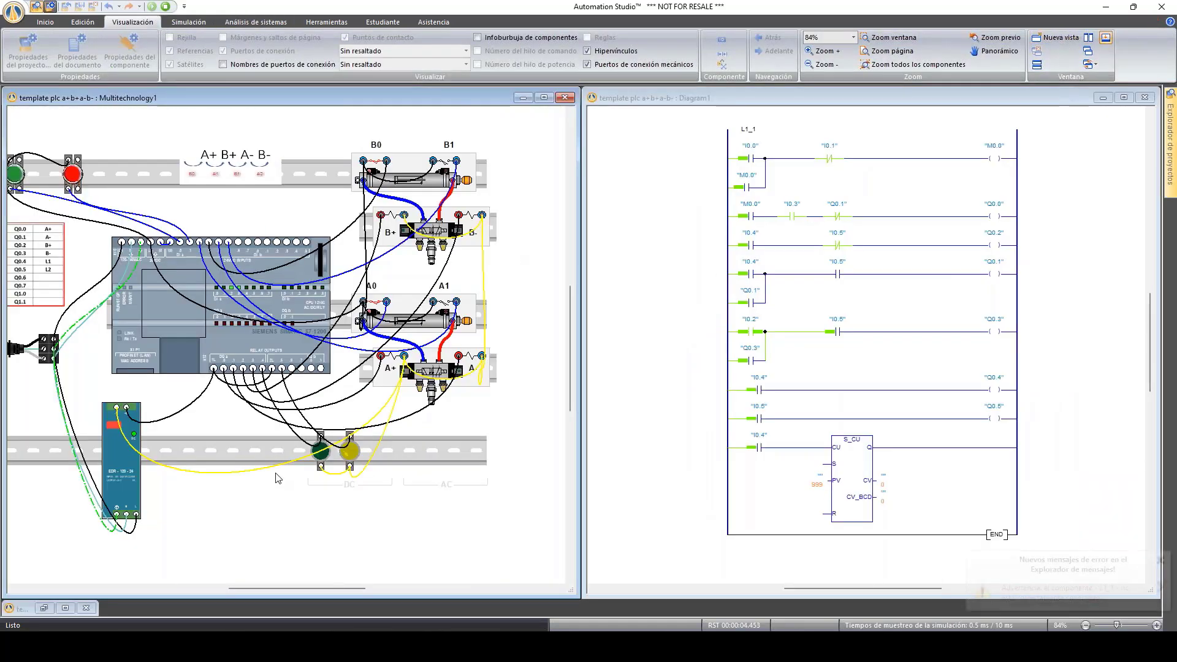
# Step: Run the cylinder sequence with the green pushbutton, examine the ladder rungs and S_CU counter, and stop the simulation
pyautogui.click(15, 181)
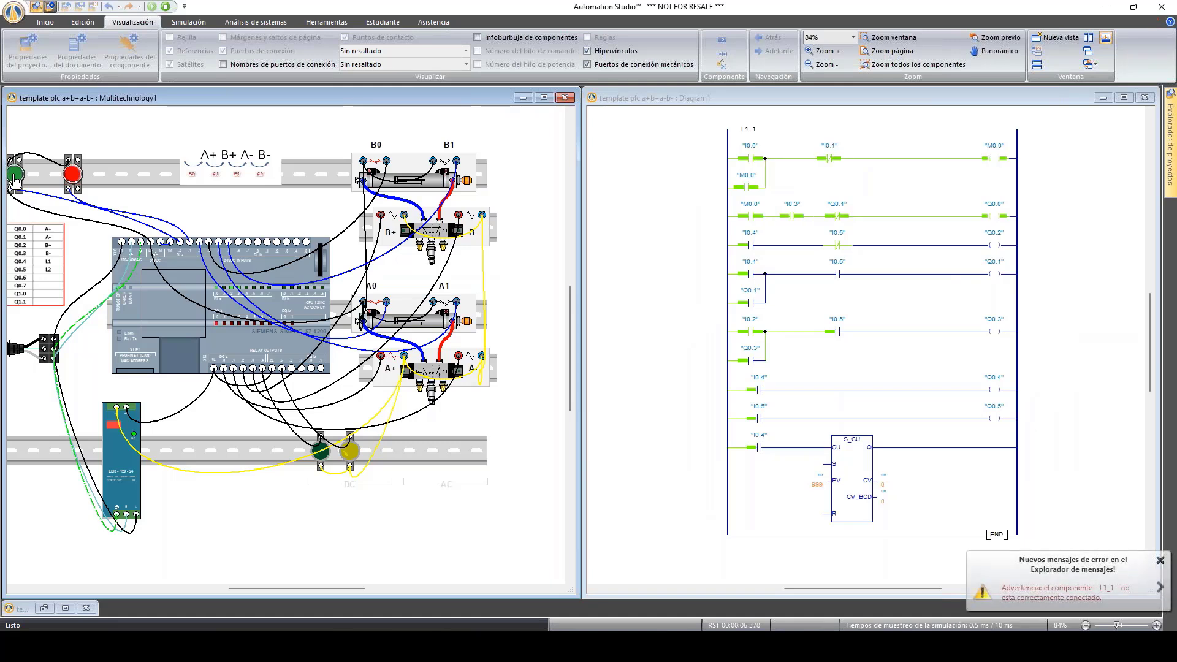
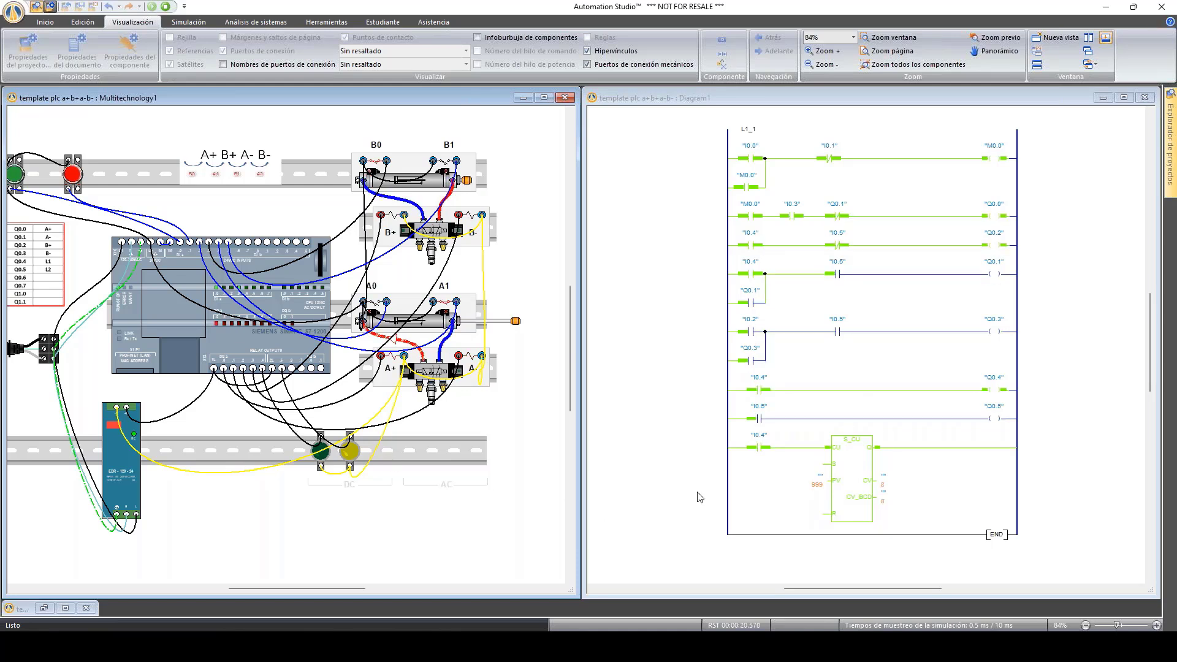
pyautogui.scroll(3, 762, 473)
pyautogui.scroll(-3, 784, 475)
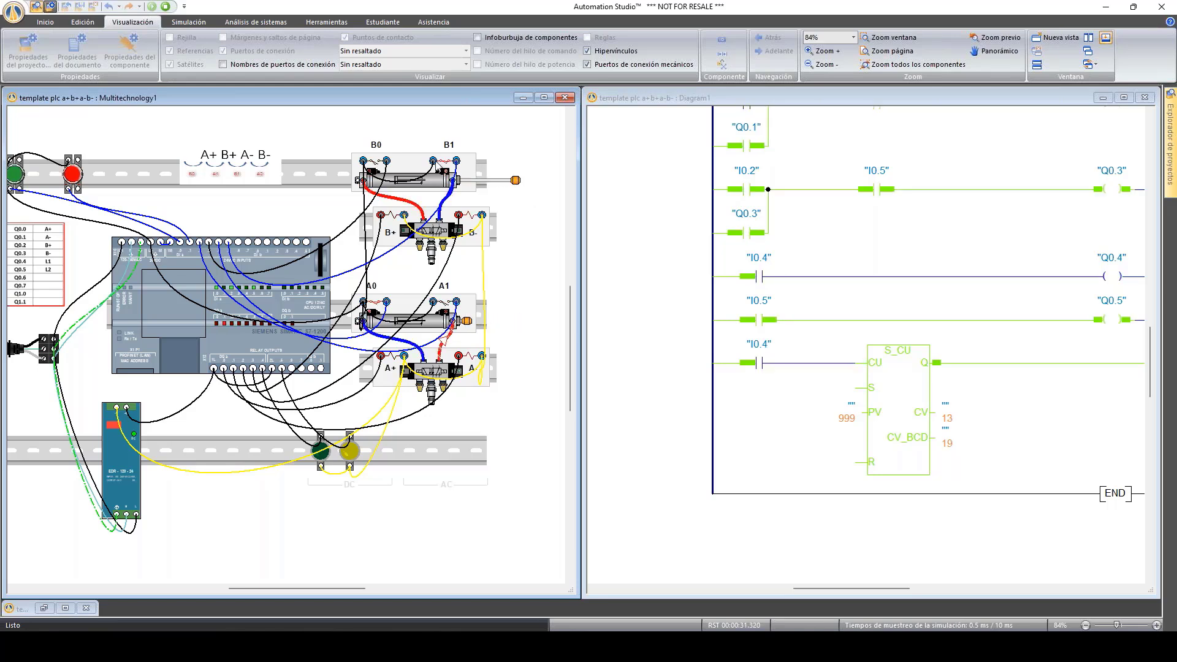
pyautogui.scroll(-1, 877, 238)
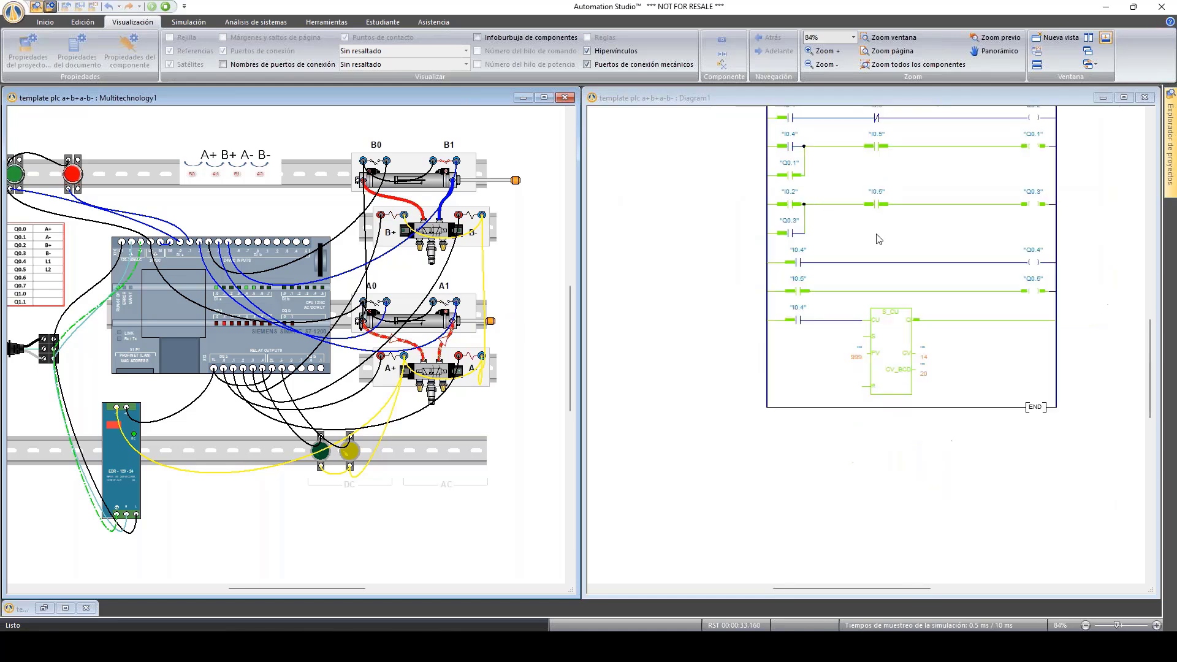
pyautogui.scroll(3, 879, 243)
pyautogui.scroll(1, 879, 243)
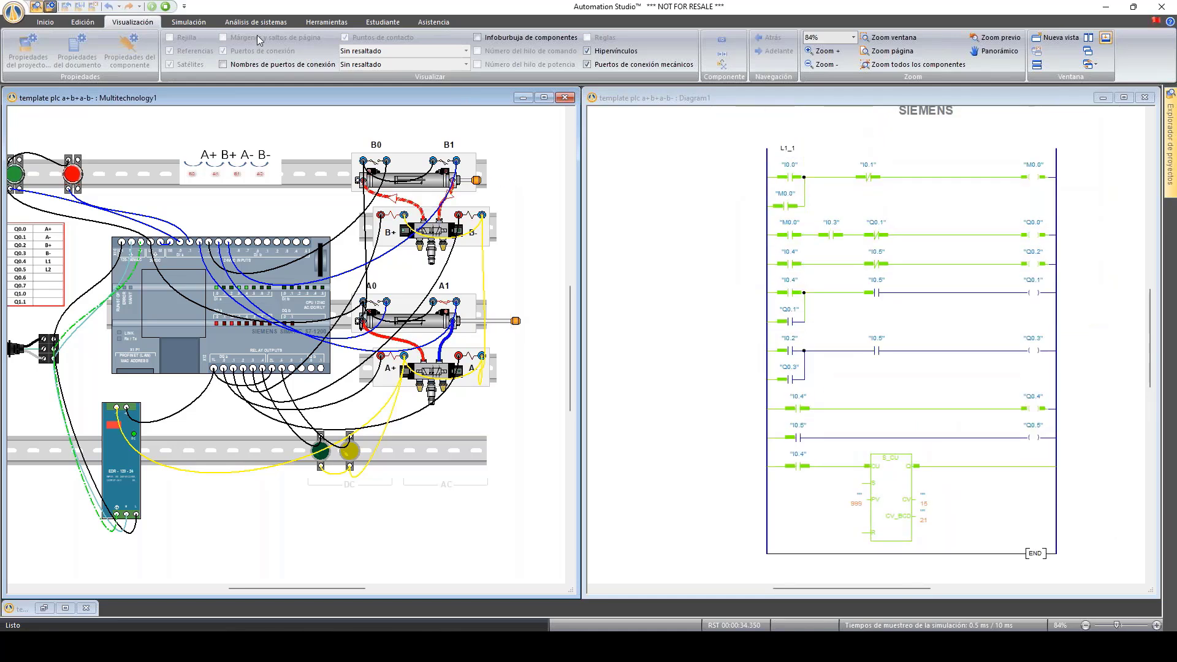
pyautogui.click(166, 7)
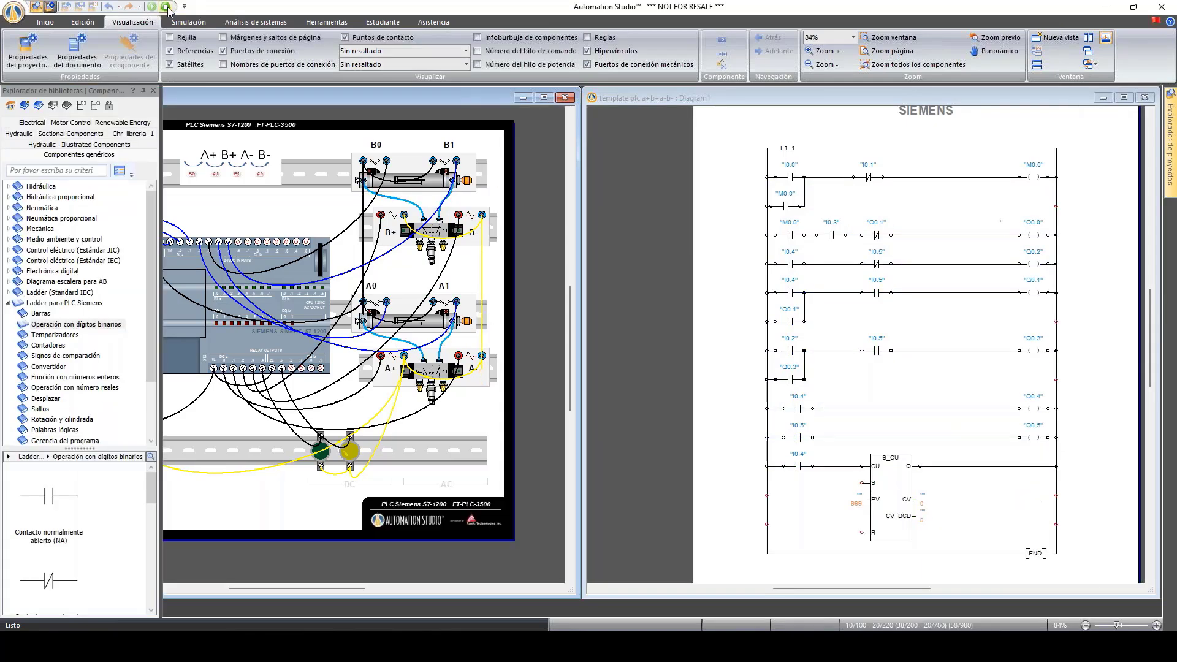